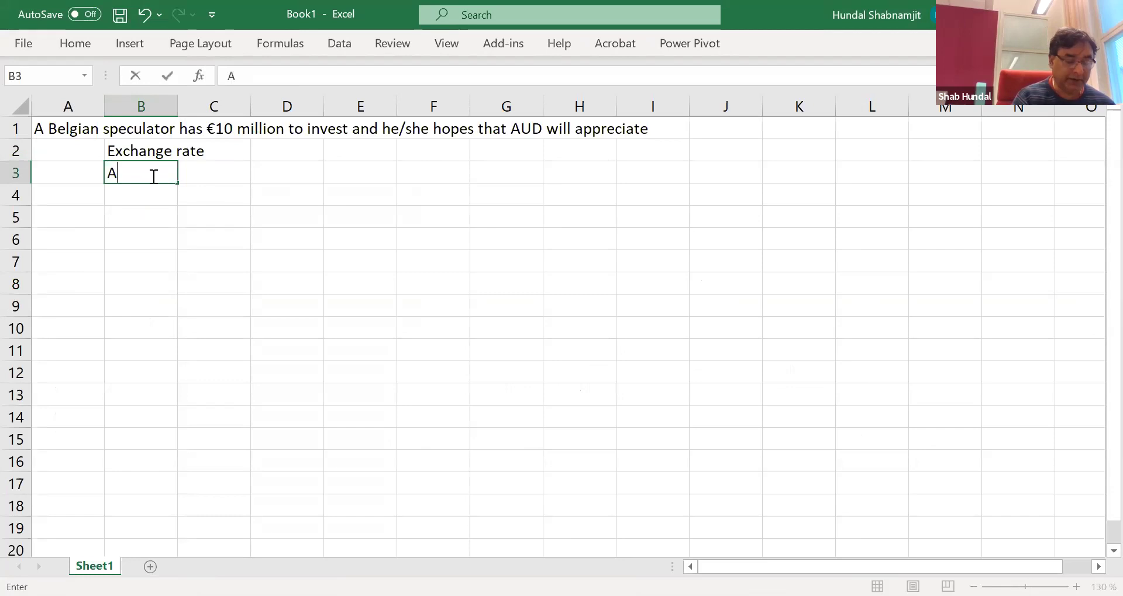
Label the exchange rate columns AUD in cell B3 and EUR in cell C3
type("UD")
left_click(154, 196)
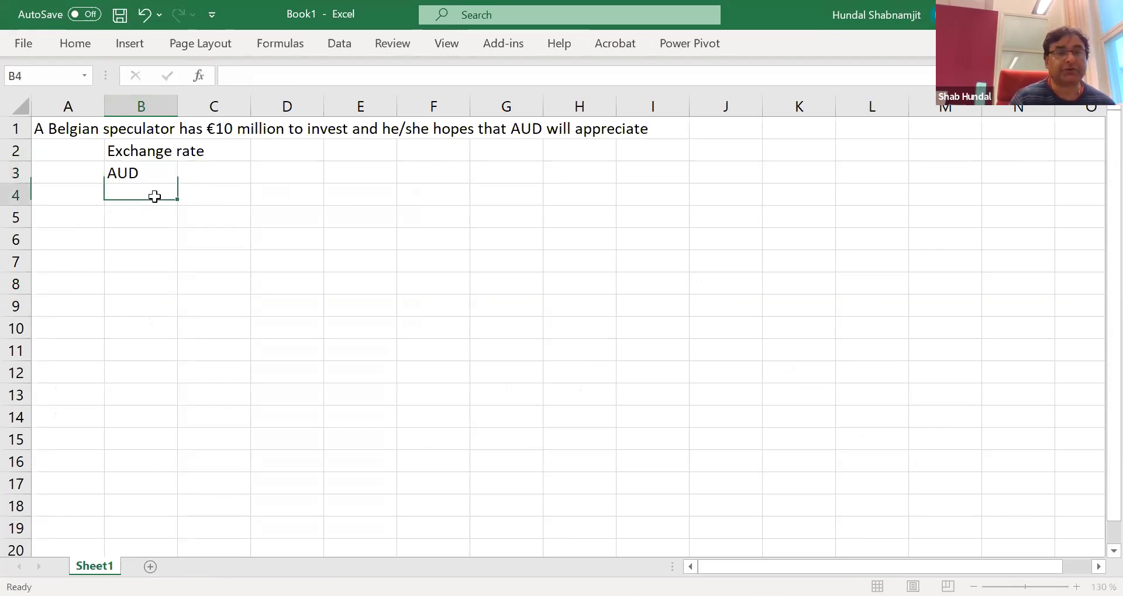
left_click(217, 170)
type("E")
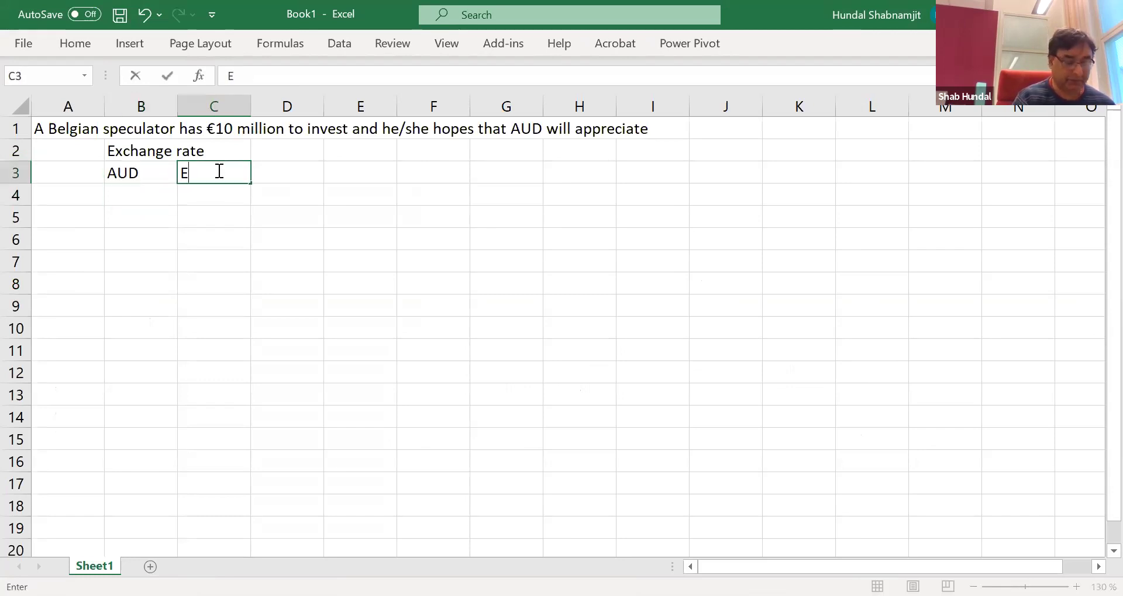
type("UR")
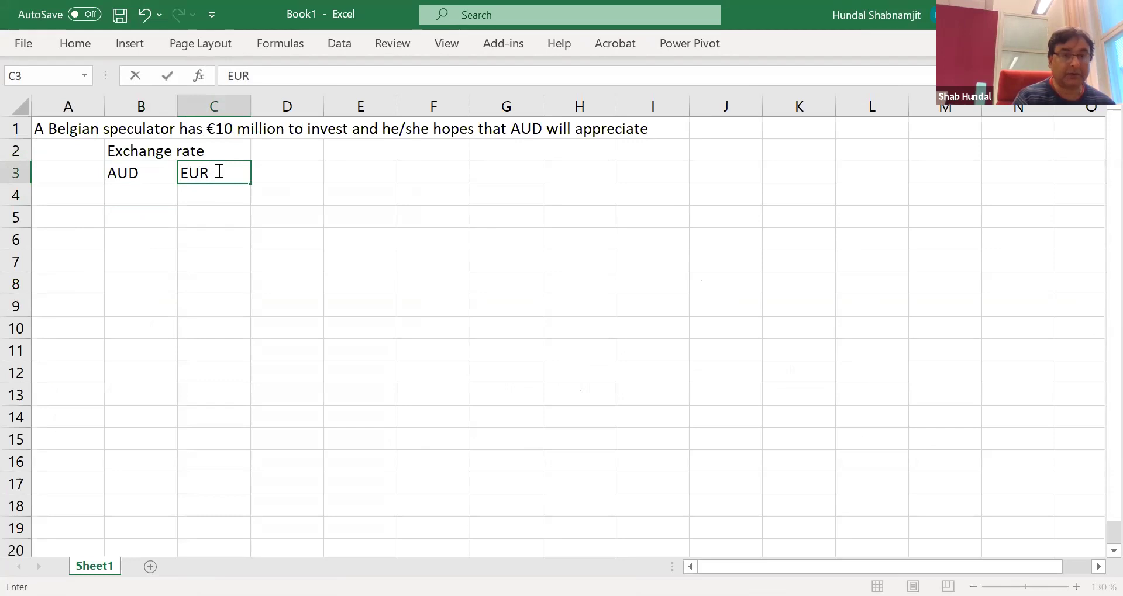
Enter the exchange rate as 1 in cell B4 under AUD and 1.25 in cell C4 under EUR
left_click(146, 198)
type("1")
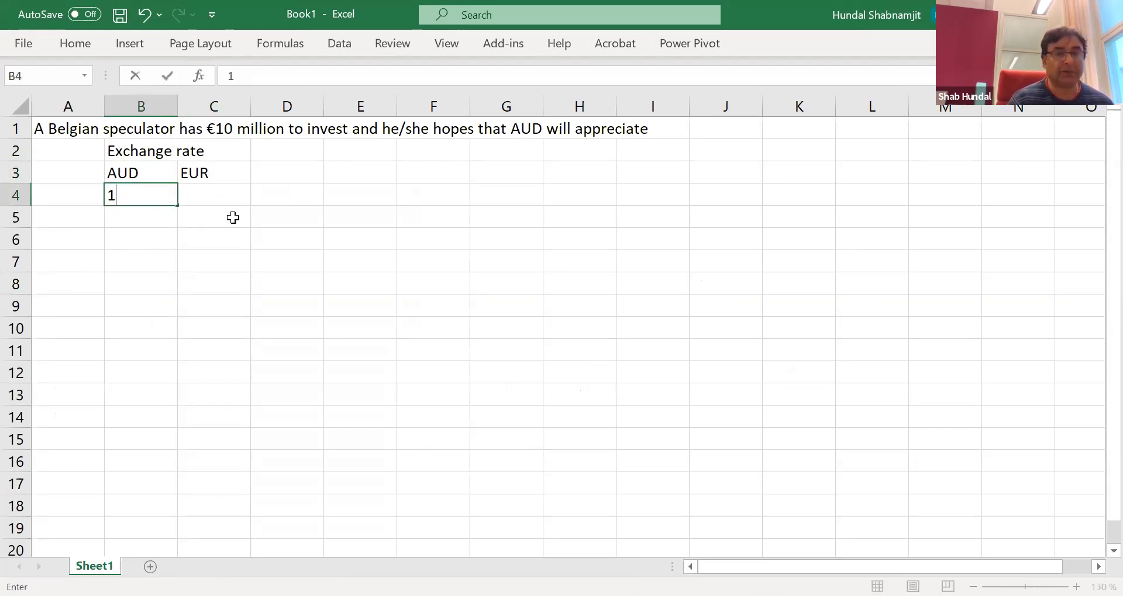
left_click(215, 190)
type("1.")
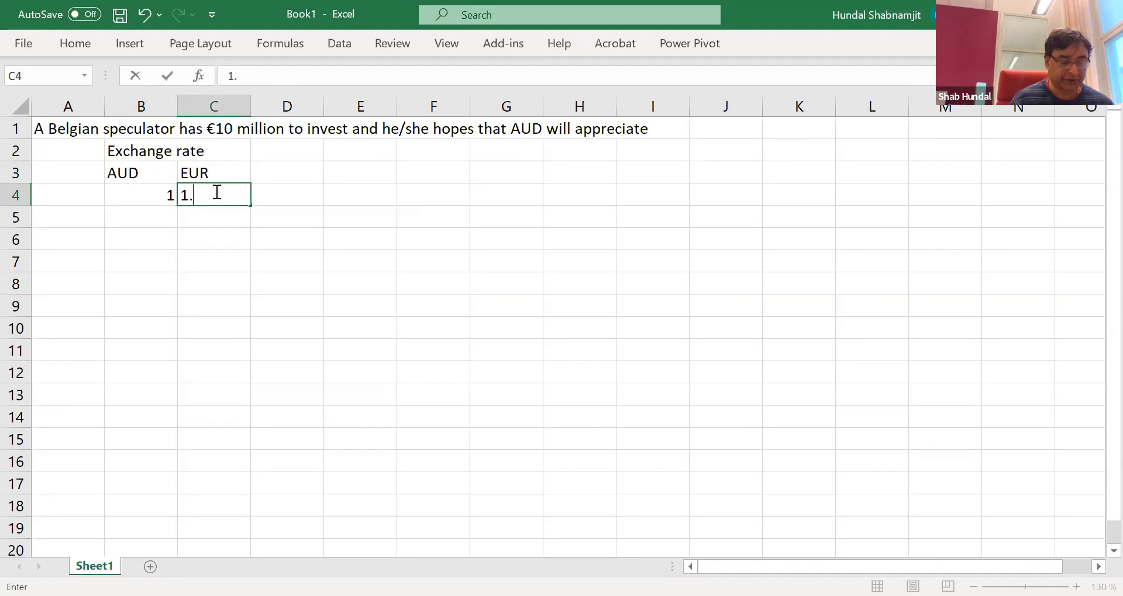
type("25")
Label the exchange rate row "Spot Rate" in cell A4
left_click(73, 194)
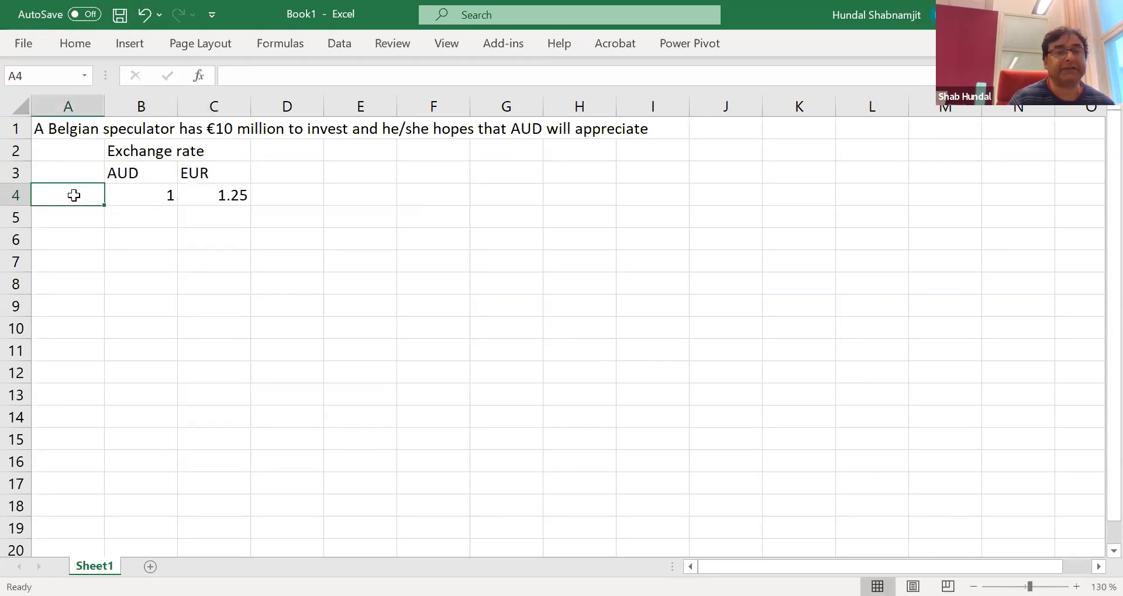
type("Spo")
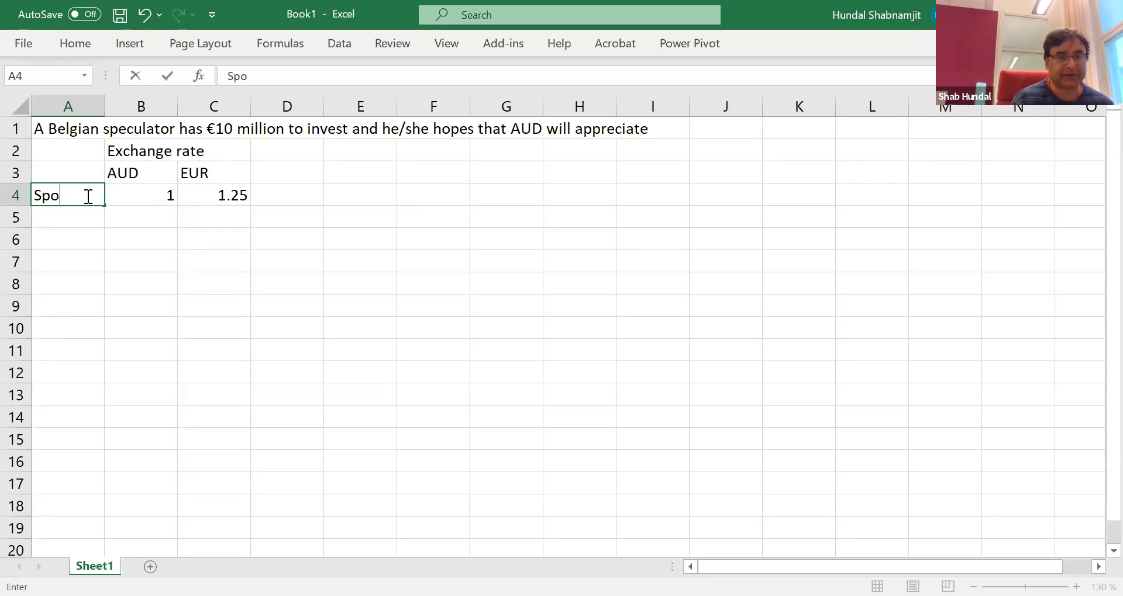
key("BackSpace")
key("BackSpace")
key("BackSpace")
type("Spo")
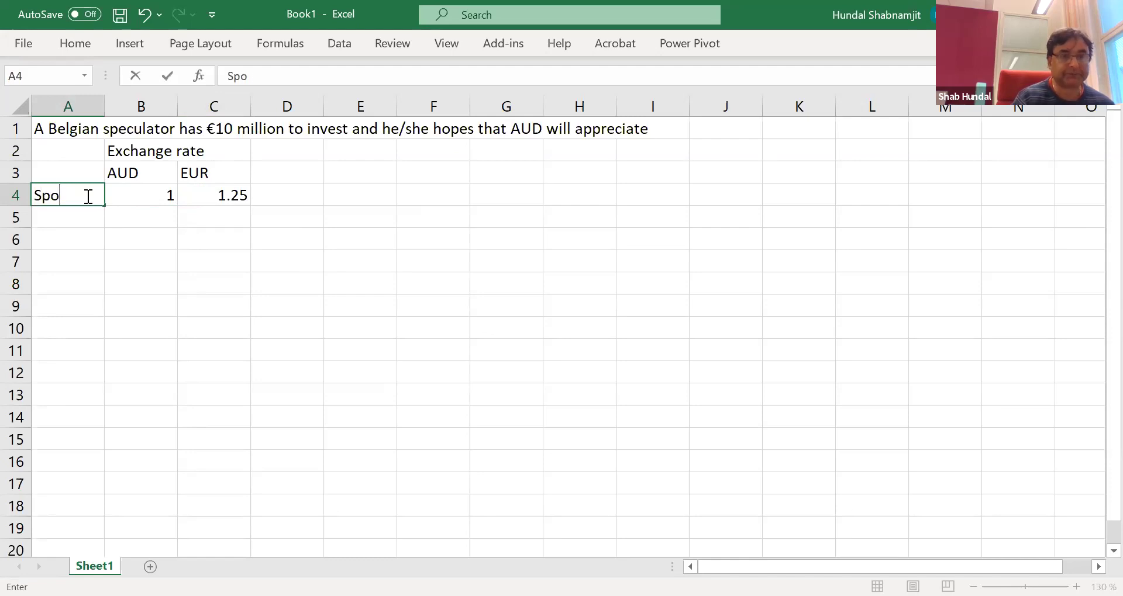
type("t Rat")
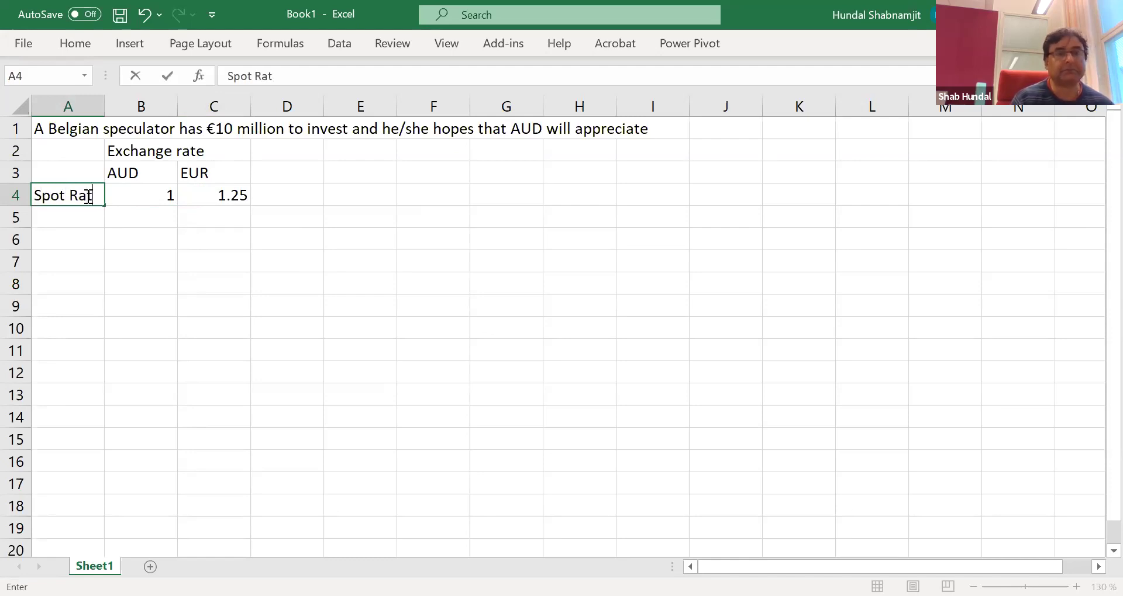
type("e")
Enter the label EUR in cell D2 and the investment amount 10000000 beside it in cell E2
left_click(298, 173)
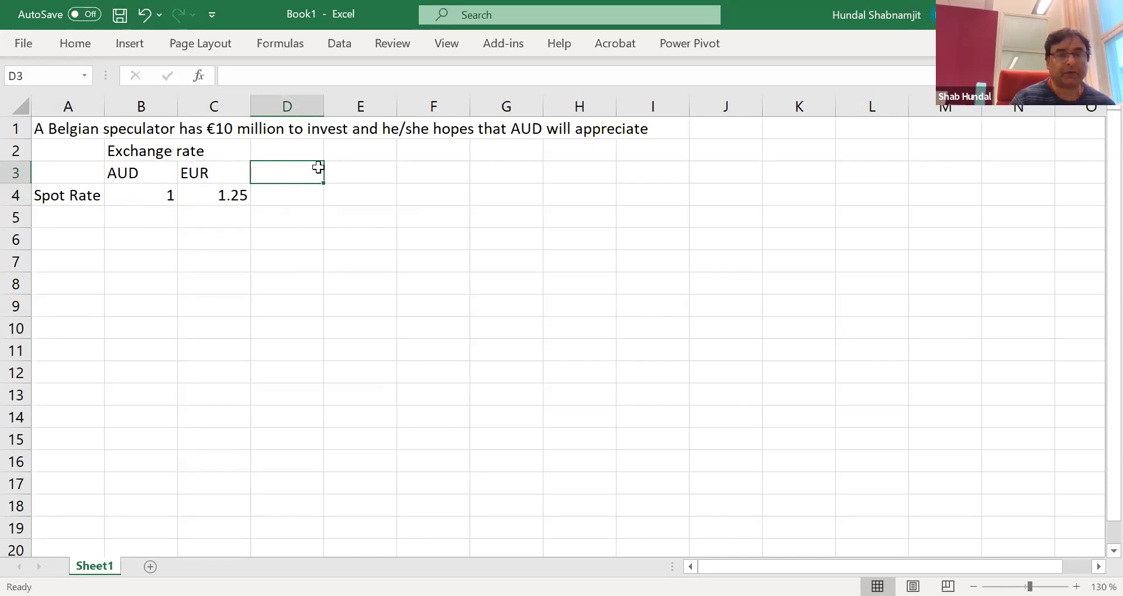
left_click(300, 153)
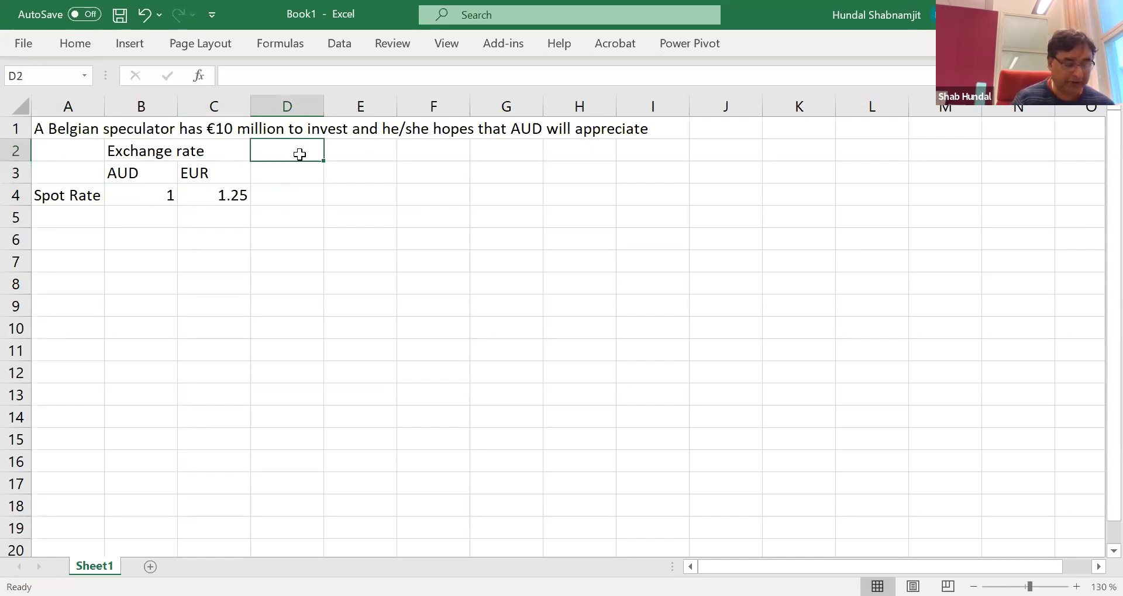
type("EUR")
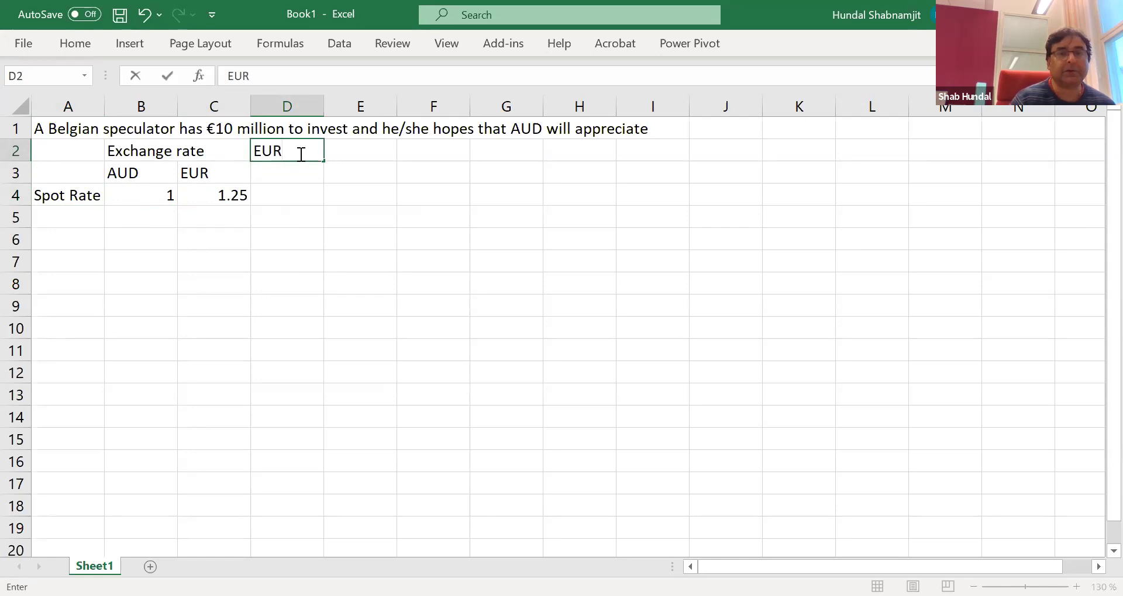
left_click(343, 151)
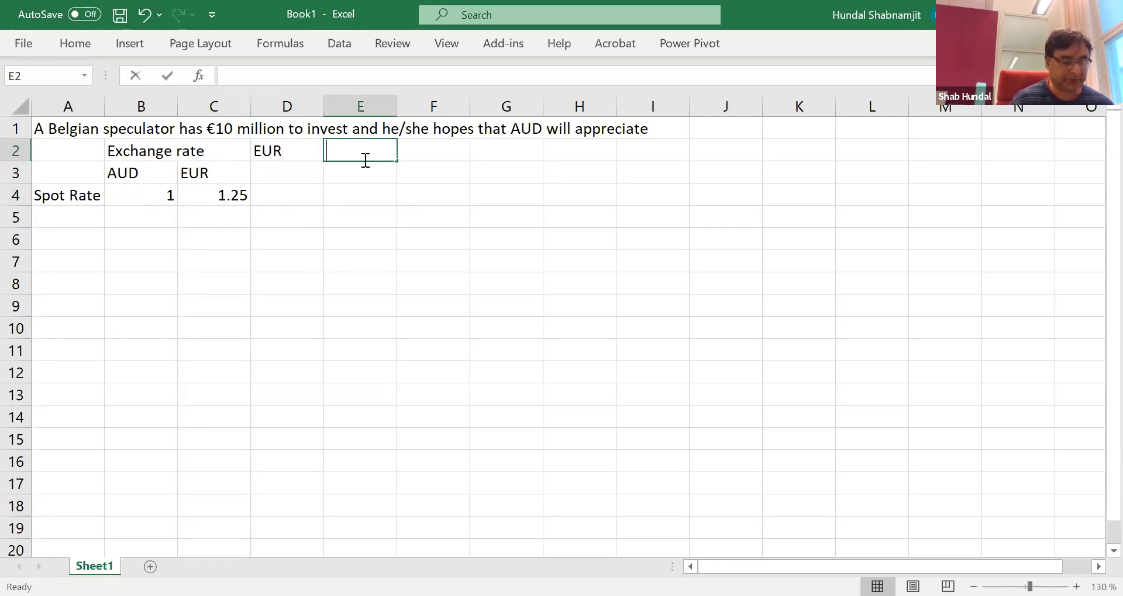
type("10000000")
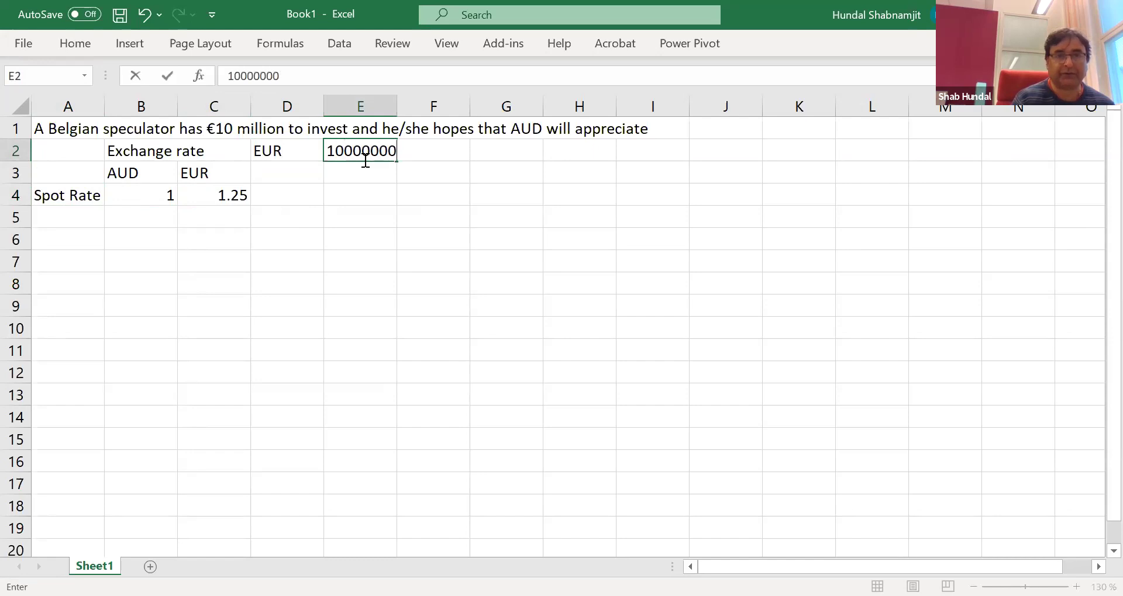
Enter the label AUD in cell D3, below the EUR label
left_click(294, 176)
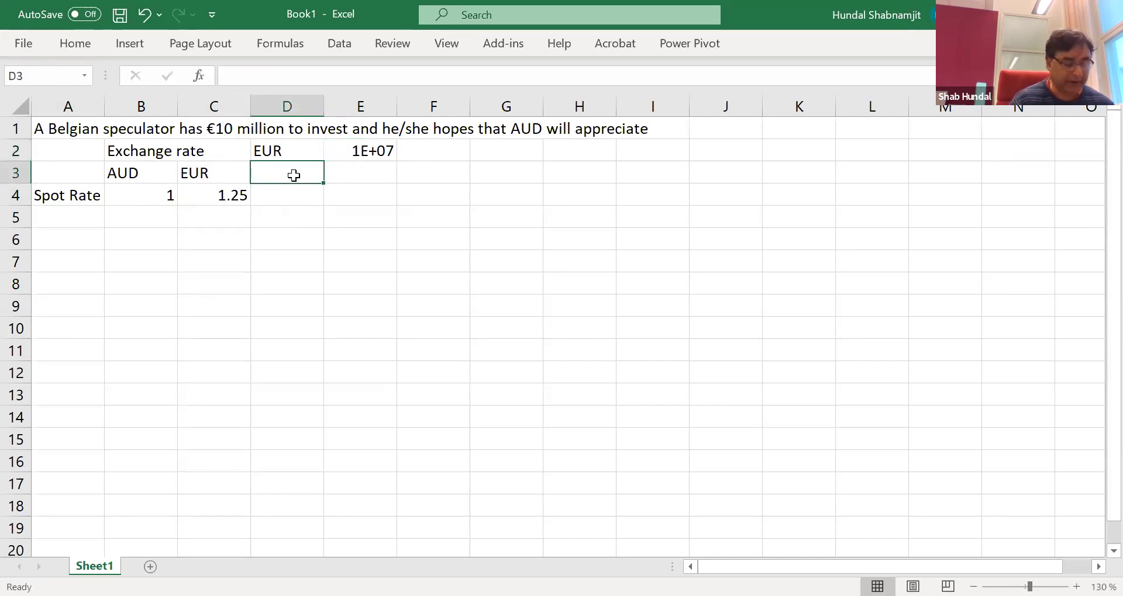
type("AUD")
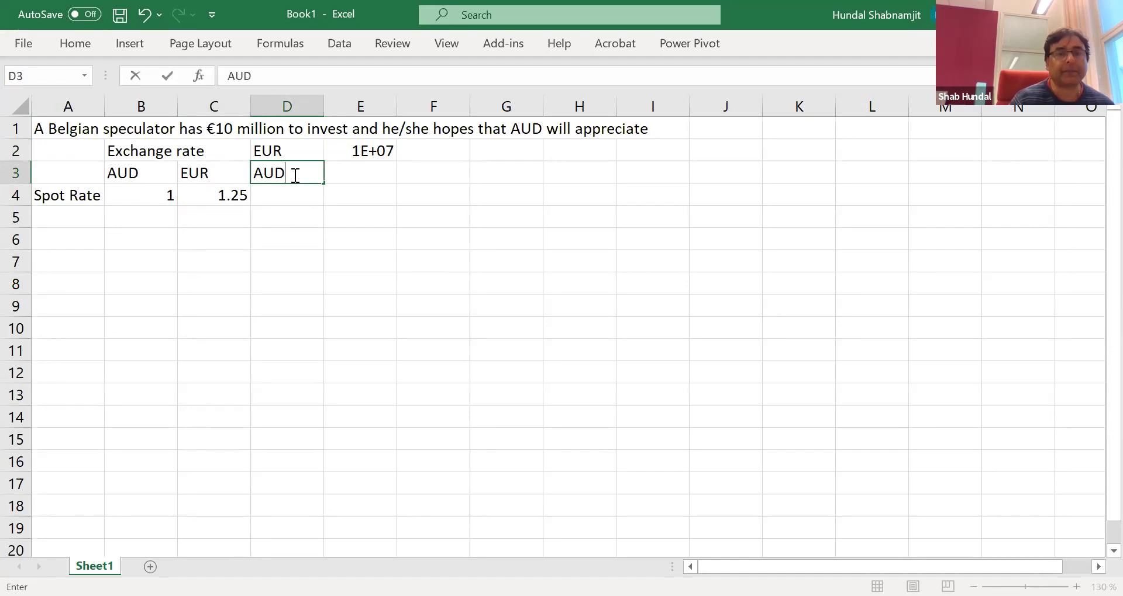
left_click(366, 218)
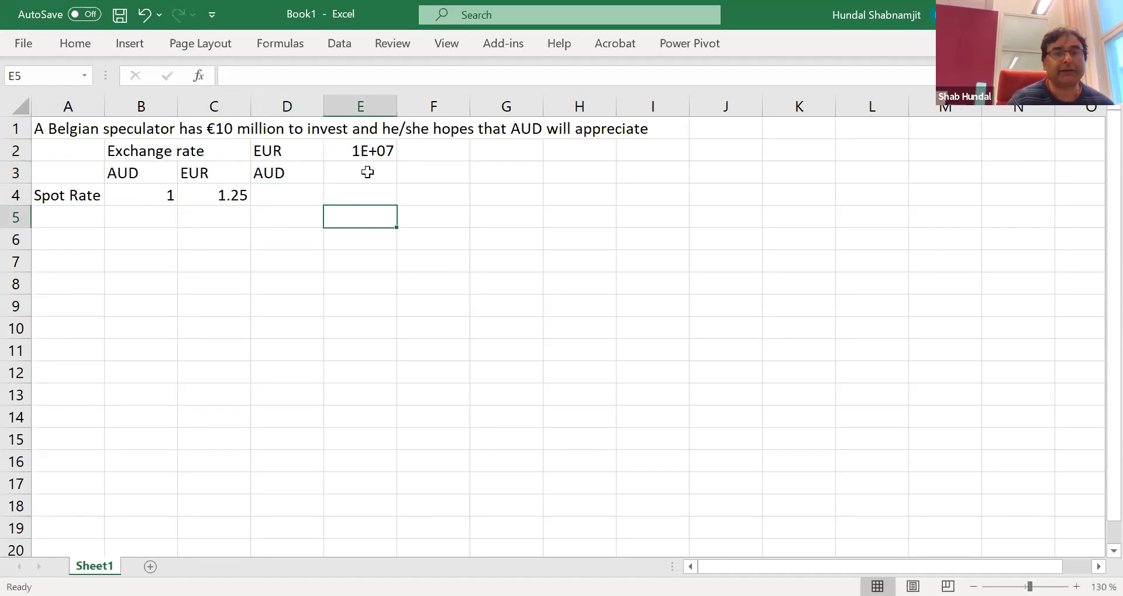
Format the investment amount in cell E2 with the Number category and two decimal places
left_click(368, 151)
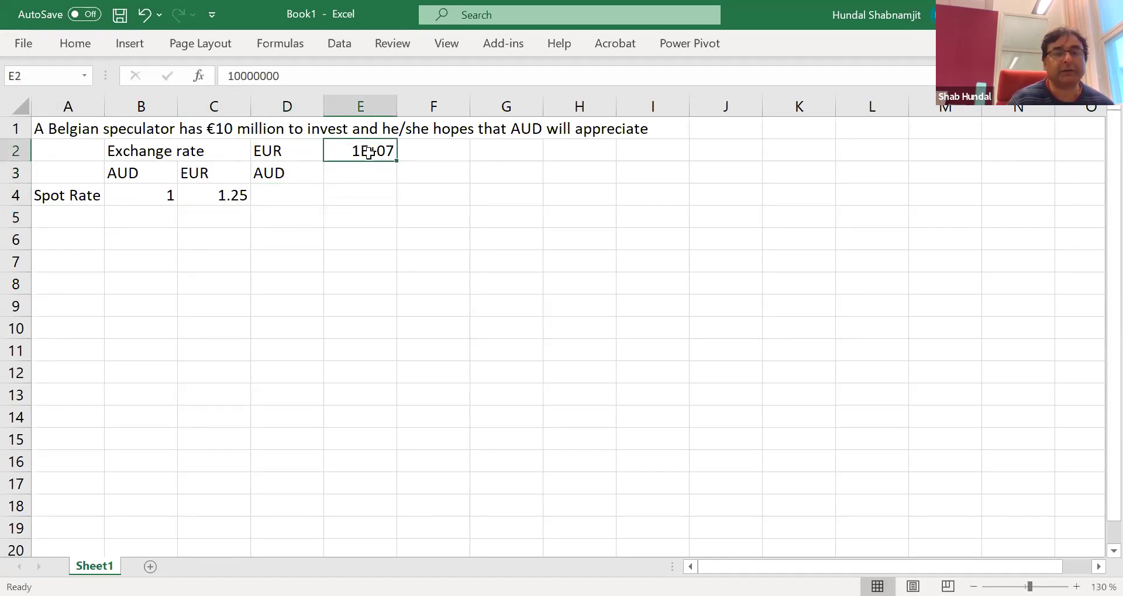
right_click(369, 152)
left_click(453, 504)
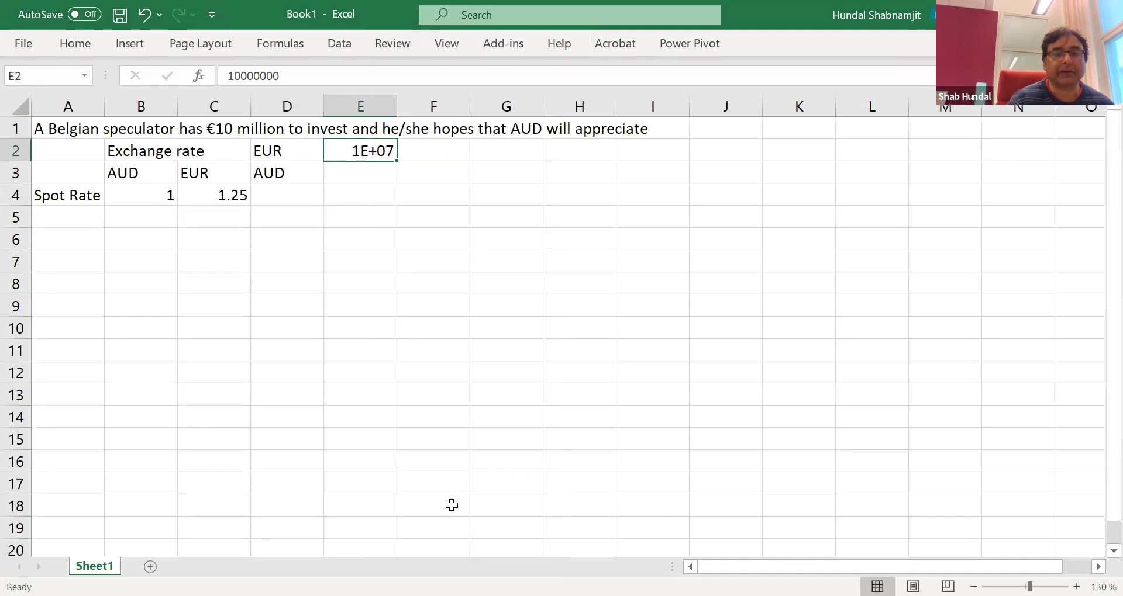
left_click(296, 237)
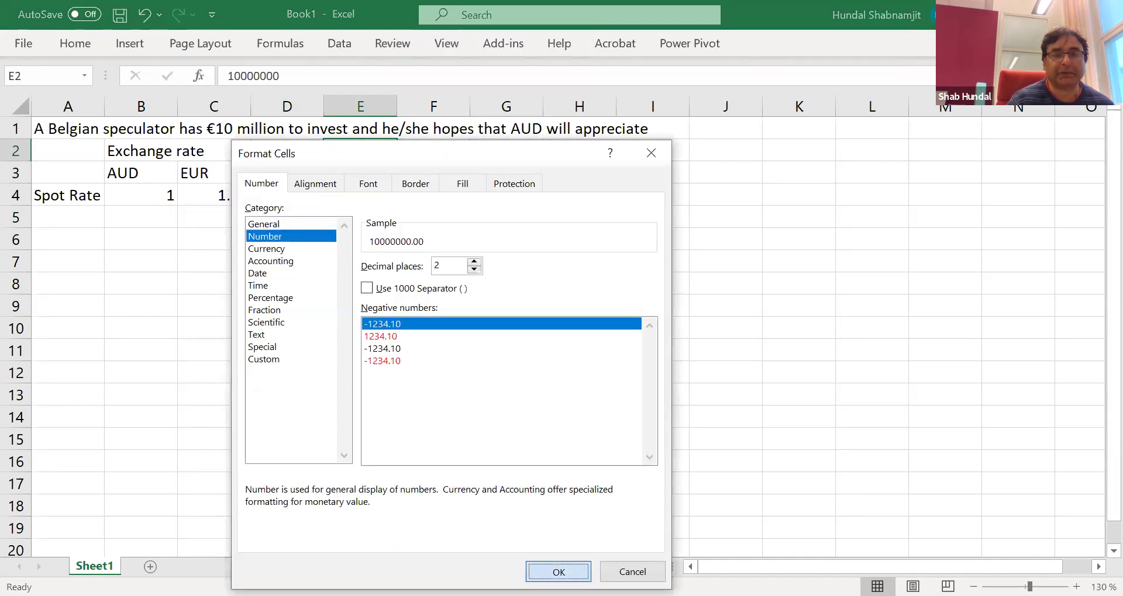
left_click(558, 571)
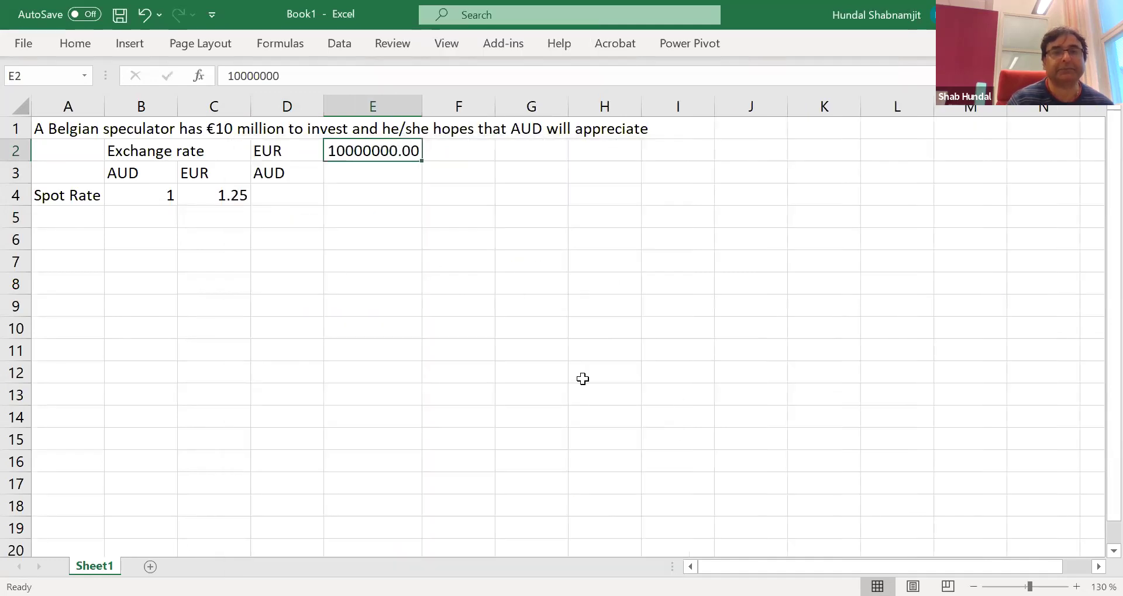
Set the number format of the investment amount in cell E2 to 0 decimal places
left_click(383, 175)
left_click(392, 151)
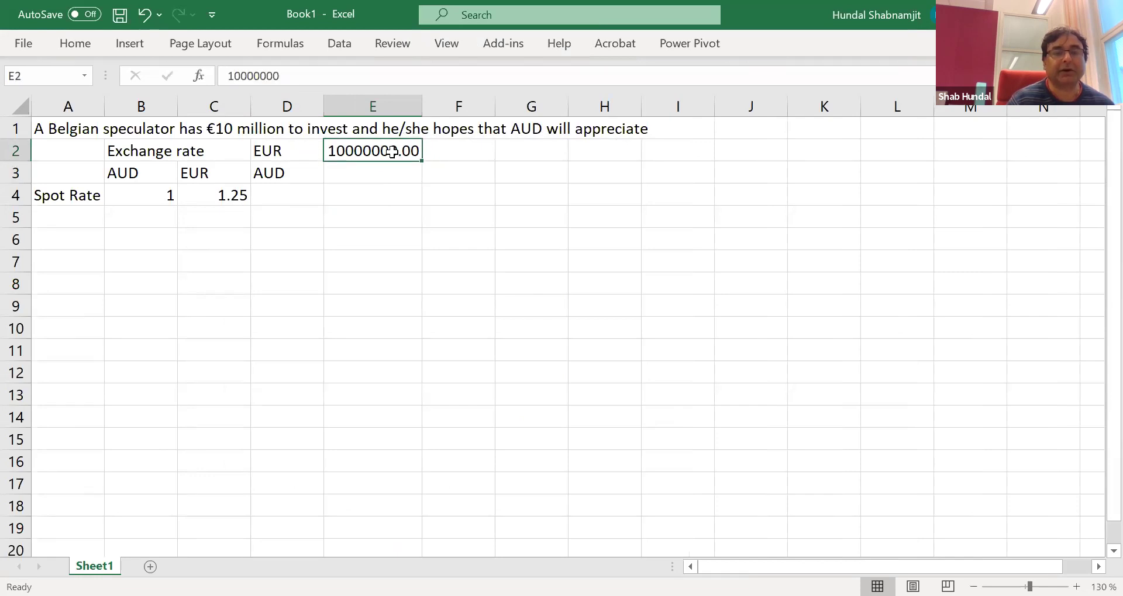
key("shift+F10")
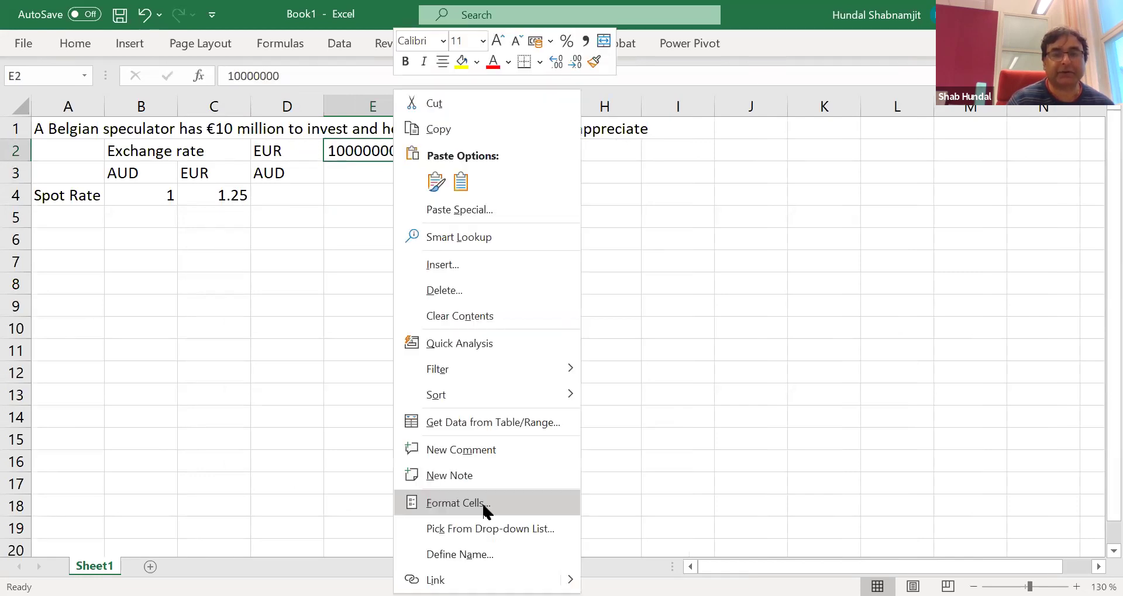
key("Return")
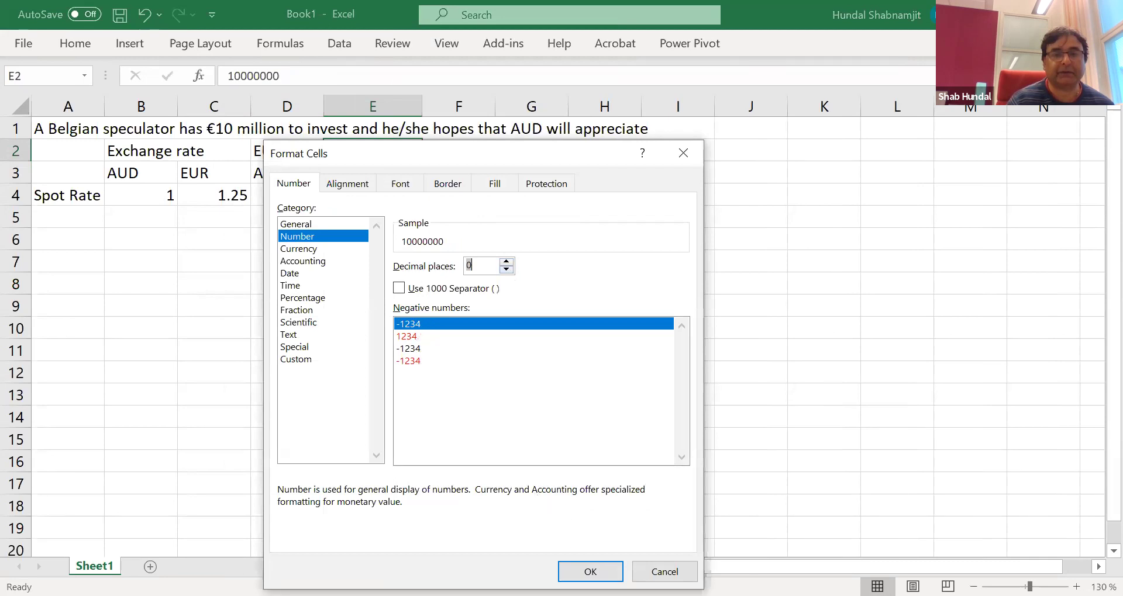
key("Return")
left_click(372, 173)
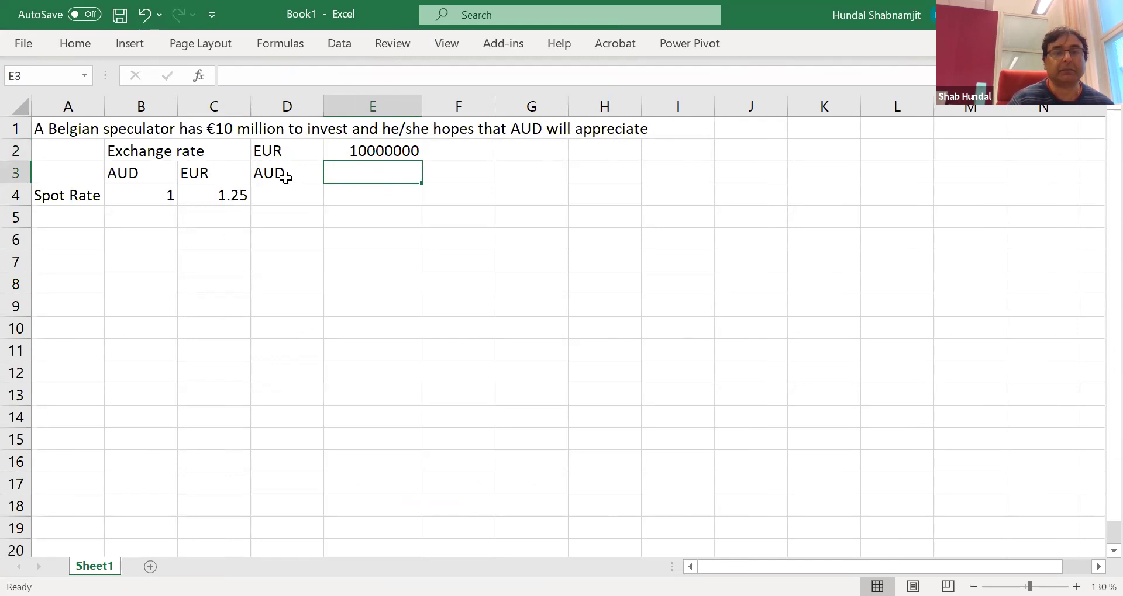
left_click(363, 195)
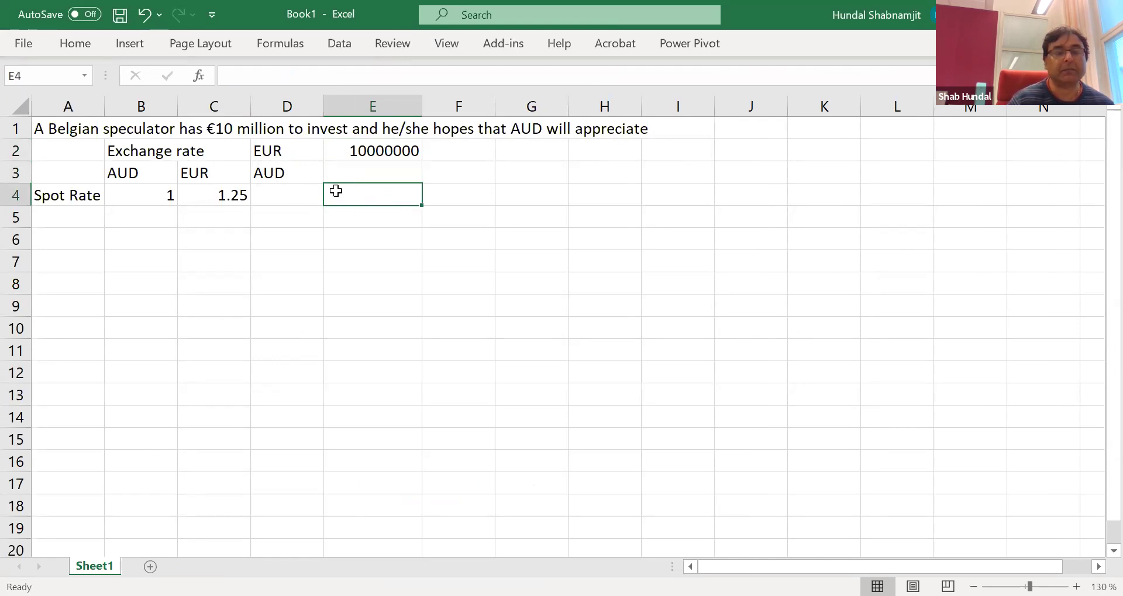
left_click(371, 170)
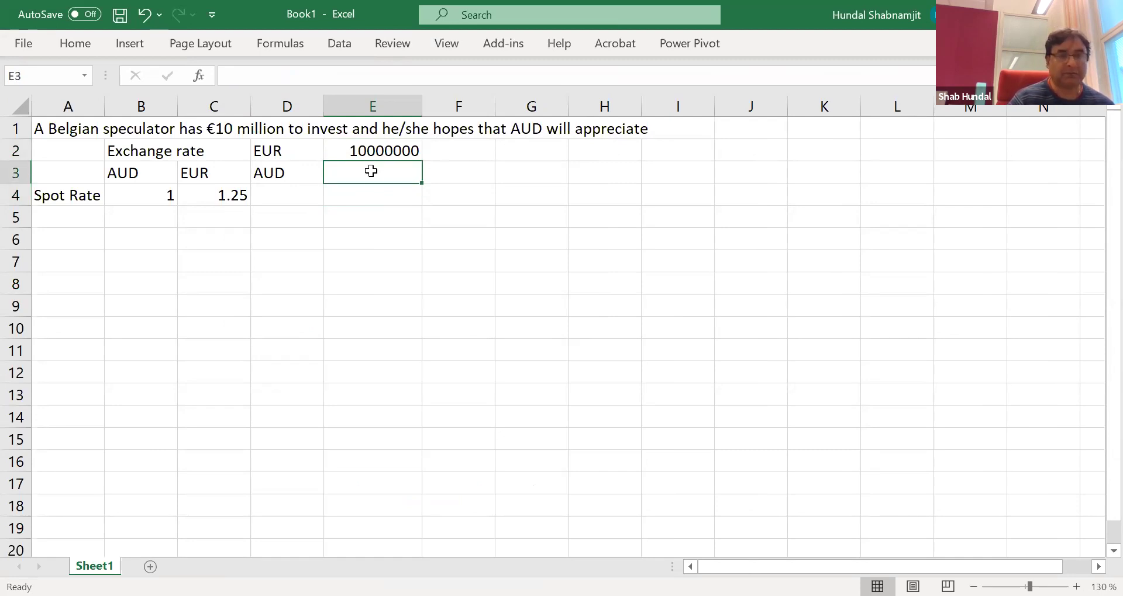
left_click(374, 193)
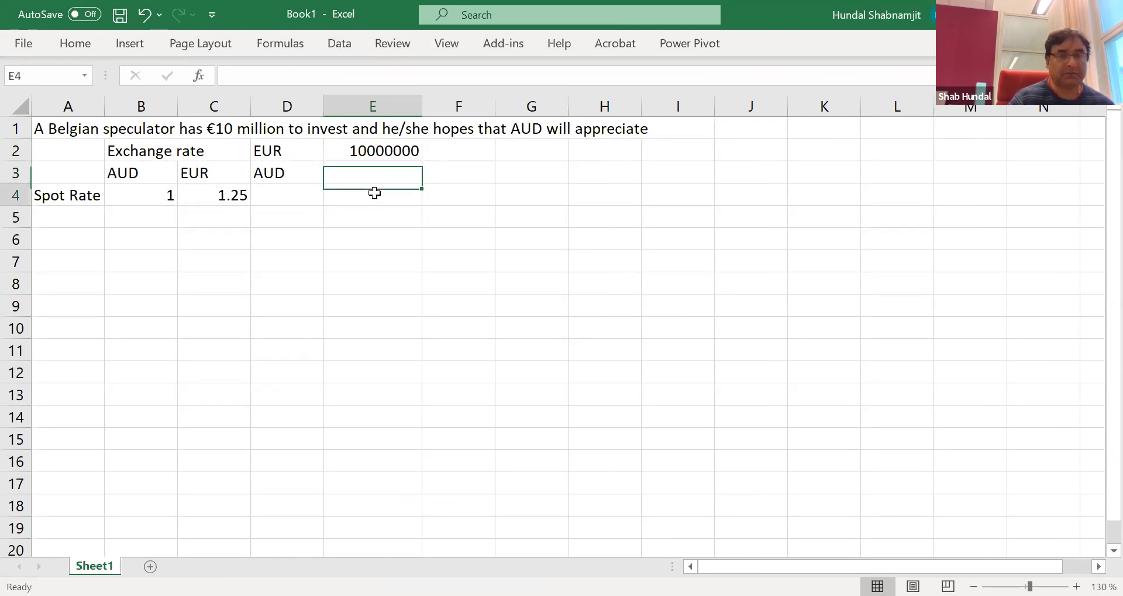
left_click(313, 195)
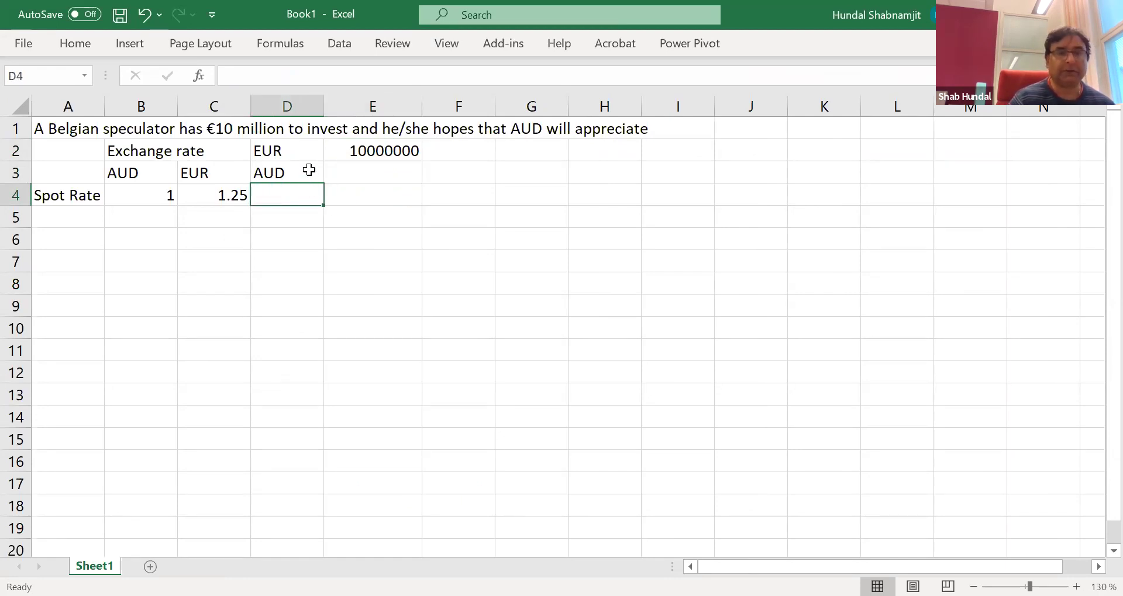
Replace the label in cell D3 with "Value of investment" and widen column D to fit the text
left_click(309, 170)
type("V")
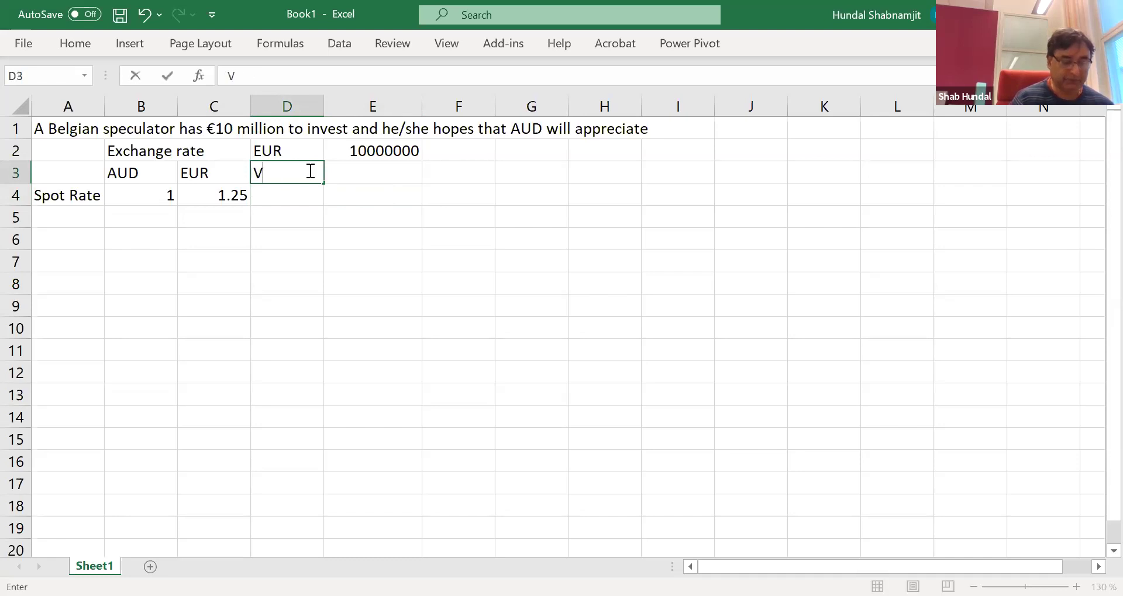
type("alu")
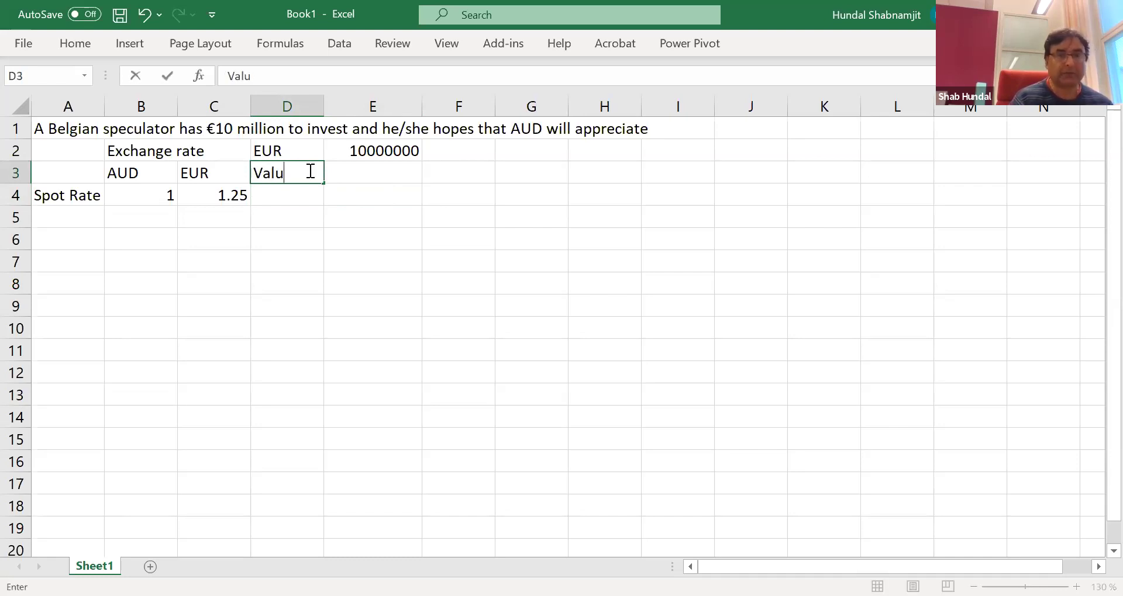
type("e of")
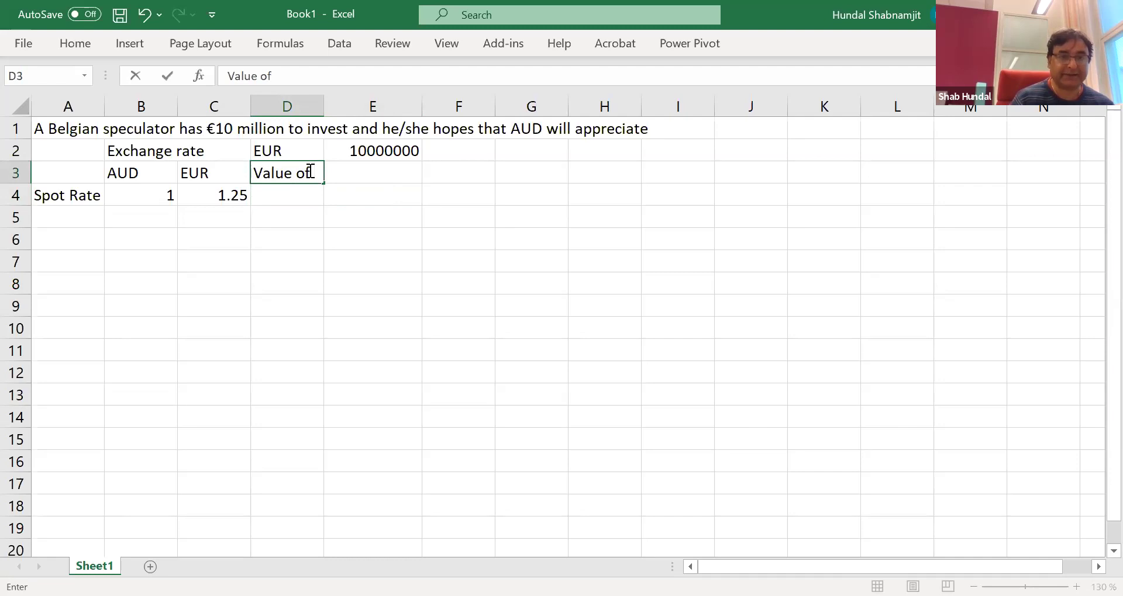
type(" investment")
key("Return")
left_click(302, 243)
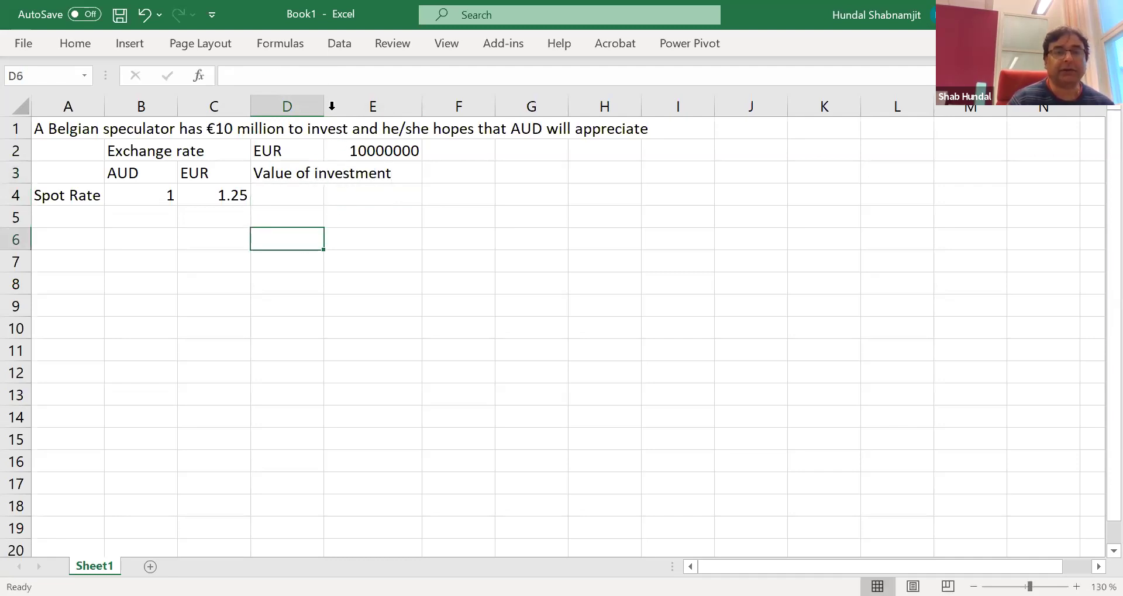
left_click_drag(325, 103, 423, 107)
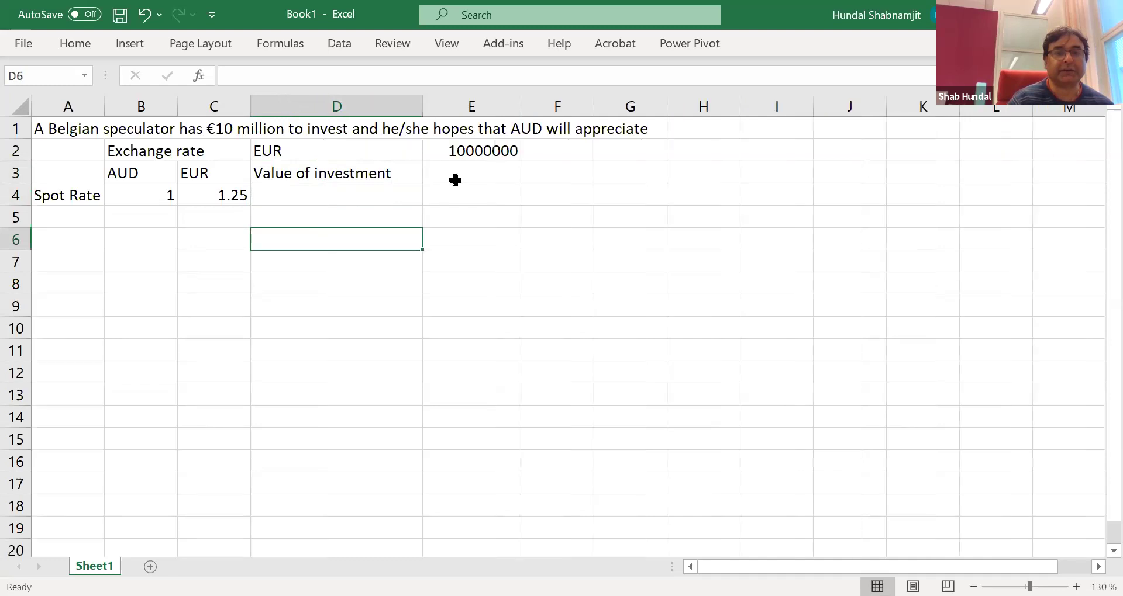
Enter the label AUD in cell E3, beside the "Value of investment" label
left_click(484, 171)
type("AUD")
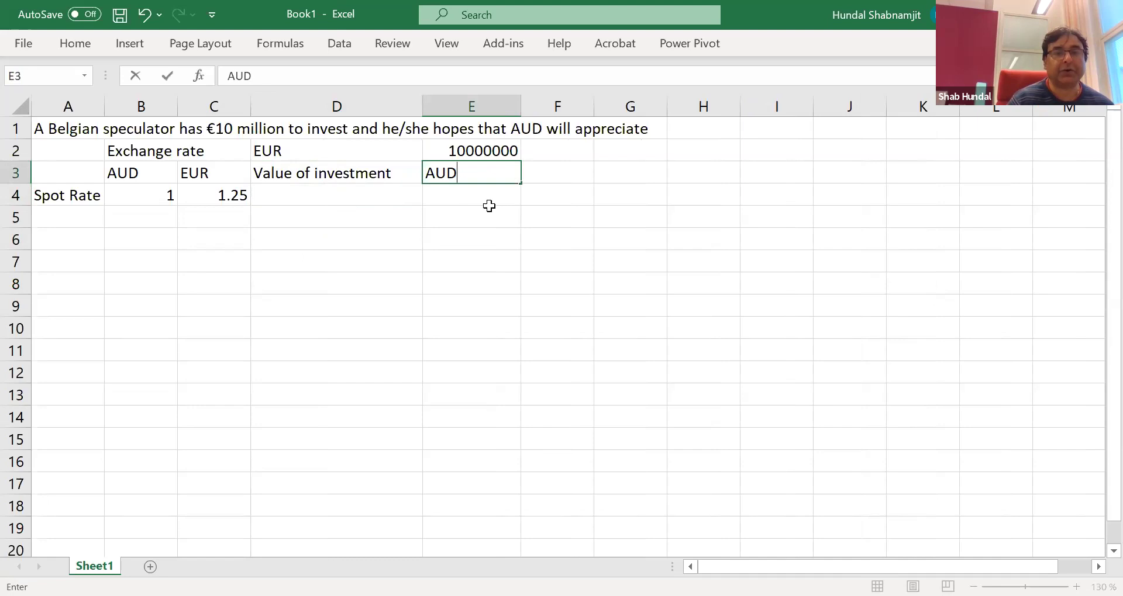
Move the AUD label from cell E3 into D3's text, making it "Value of investment (AUD)", and fit column D to its contents
left_click(409, 174)
double_click(408, 174)
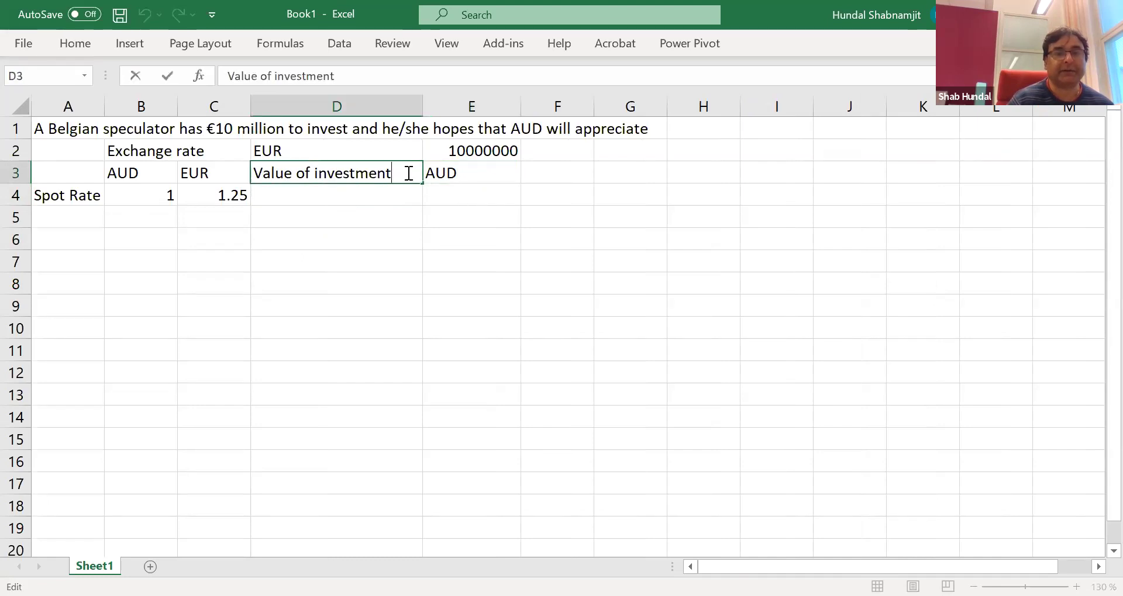
type("(AU")
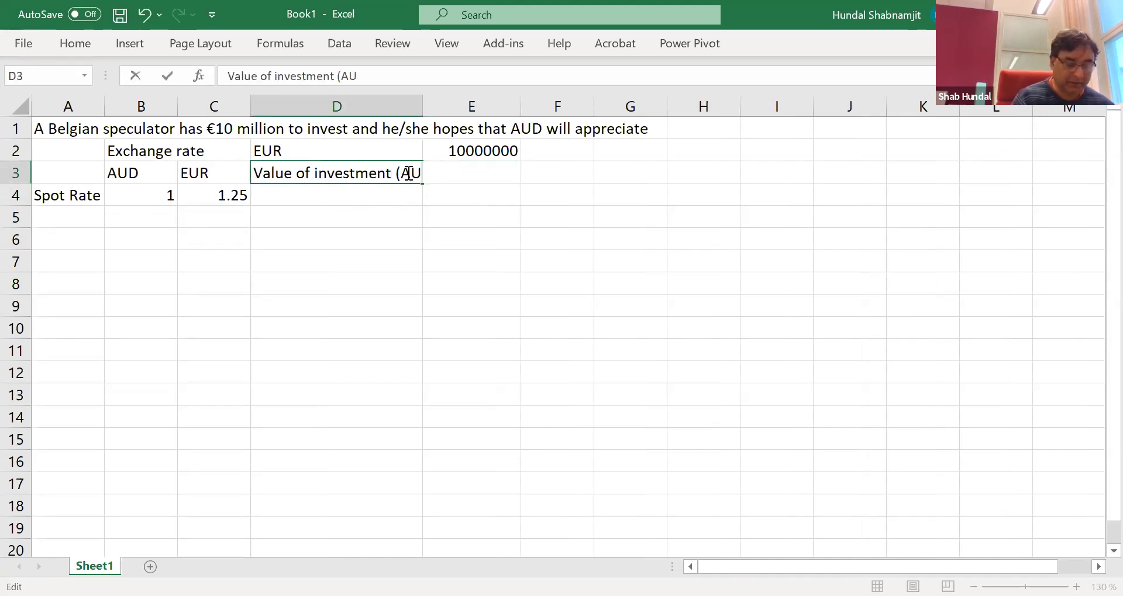
type("D)")
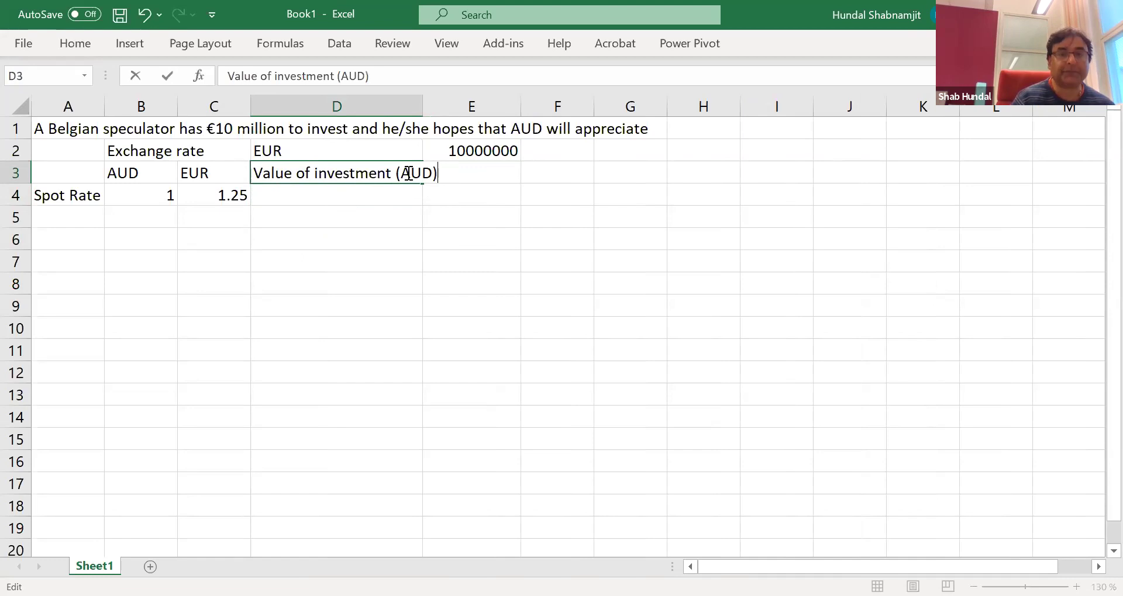
left_click(391, 217)
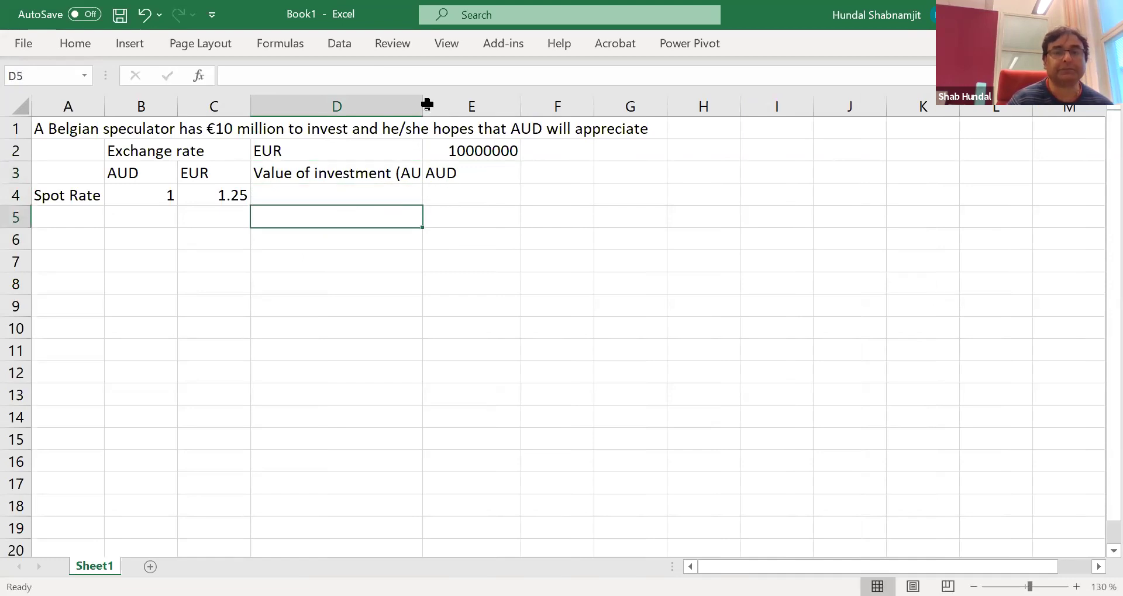
double_click(423, 106)
left_click(495, 172)
key("Delete")
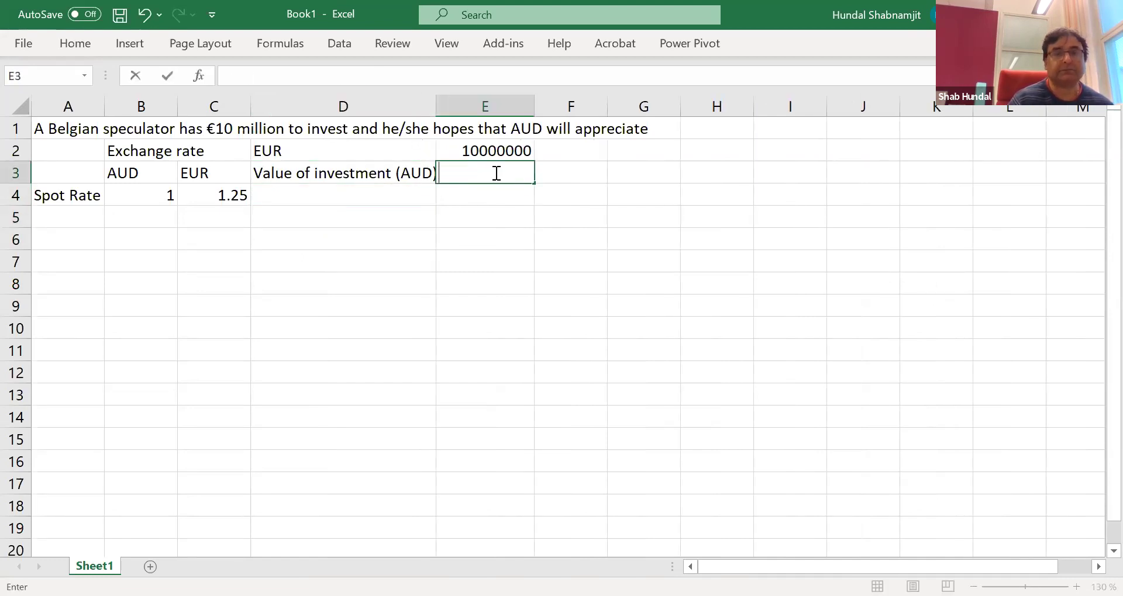
Calculate the investment's AUD value in cell D4 with the formula =C4*E2
left_click(313, 191)
type("=")
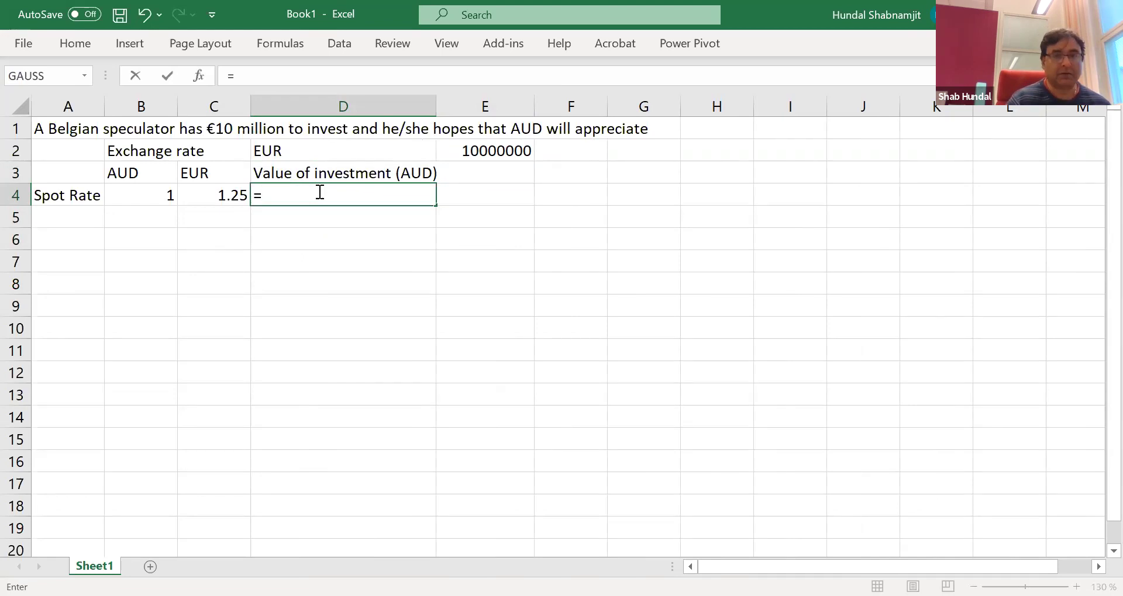
left_click(225, 194)
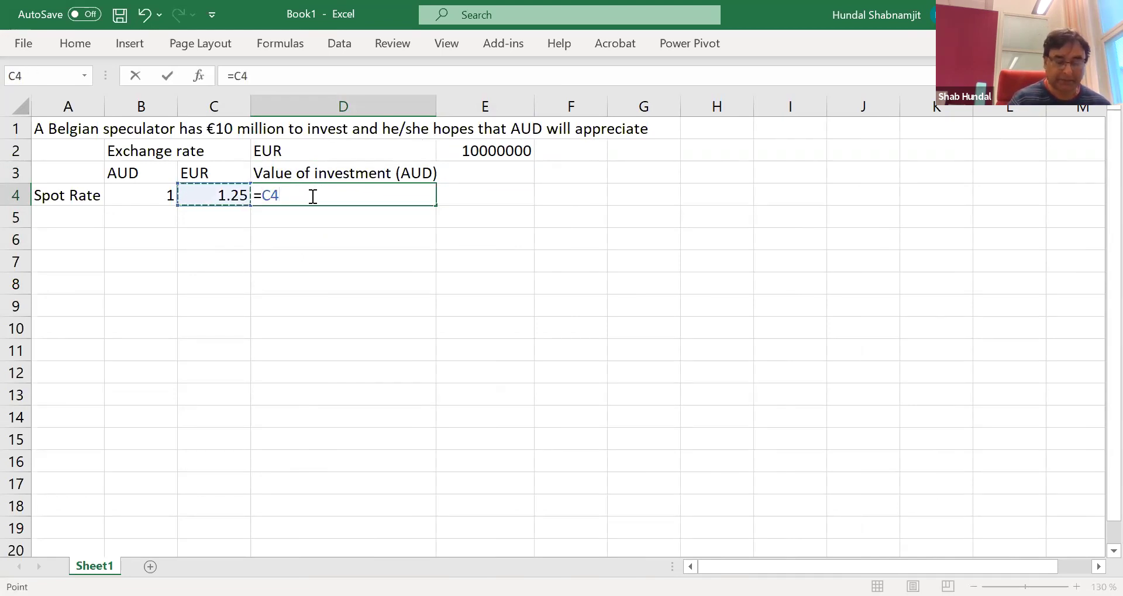
type("*")
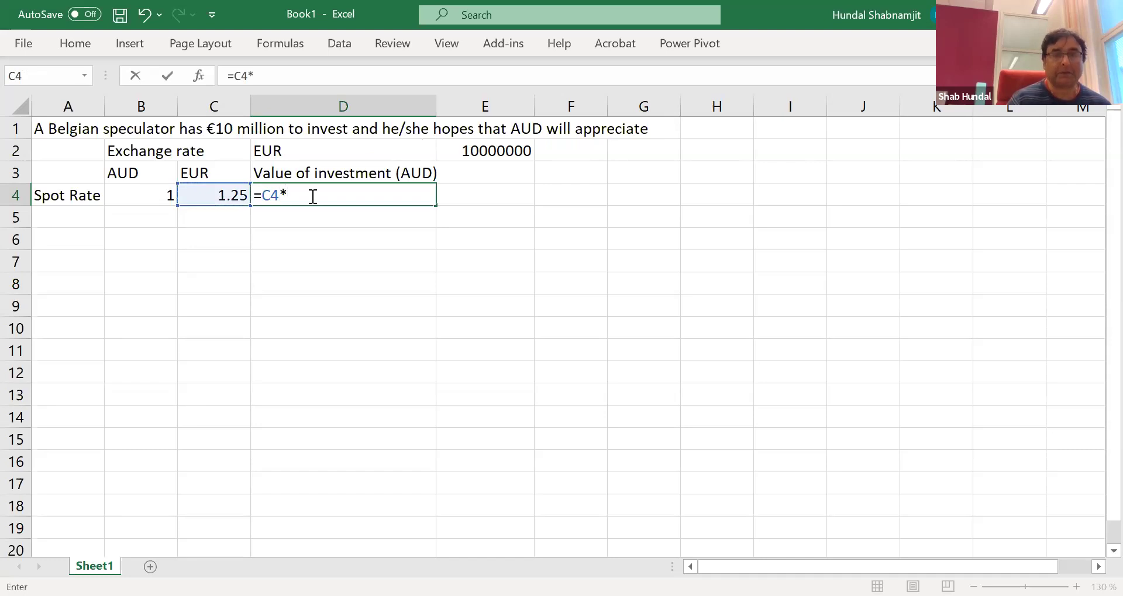
left_click(485, 144)
key("Return")
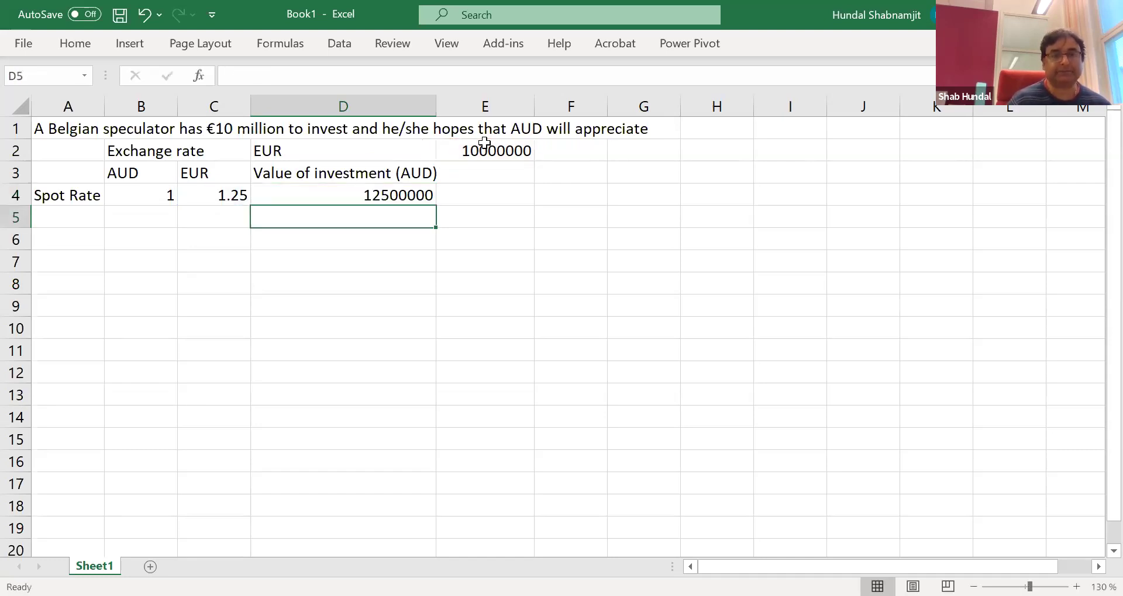
left_click(341, 190)
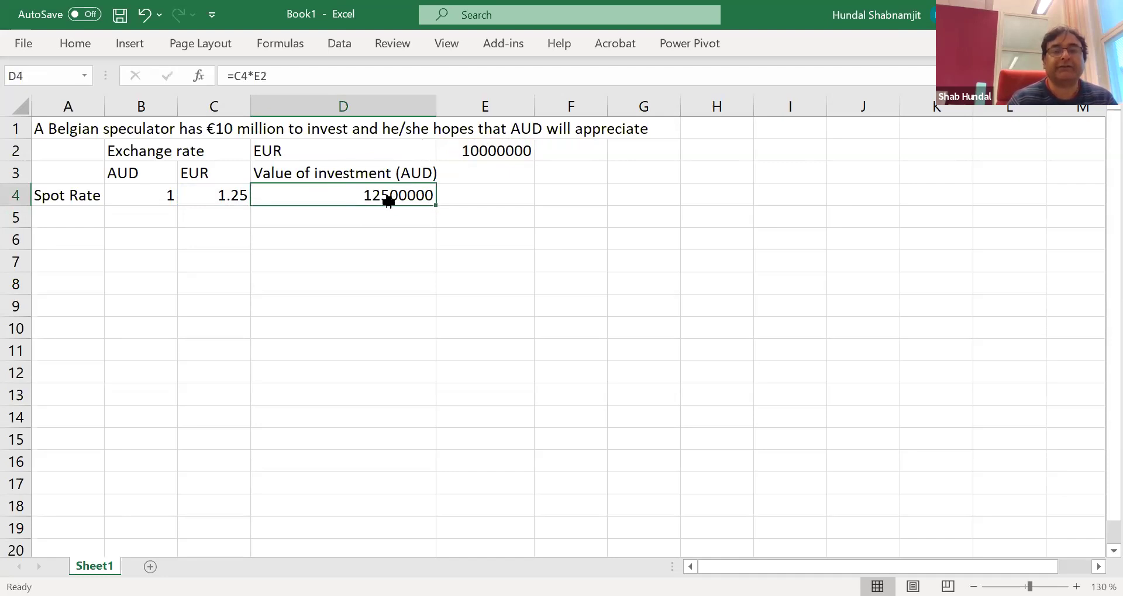
Widen column A and extend the label in cell A4 to "Spot Rate (11.12.2020)"
left_click(82, 198)
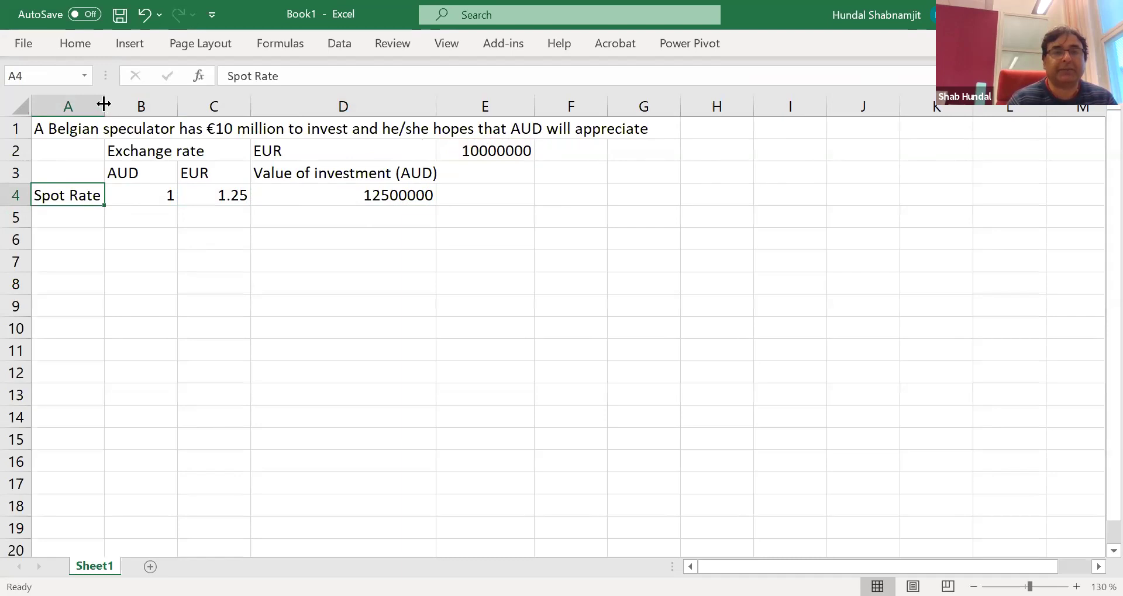
left_click_drag(104, 104, 196, 104)
double_click(158, 194)
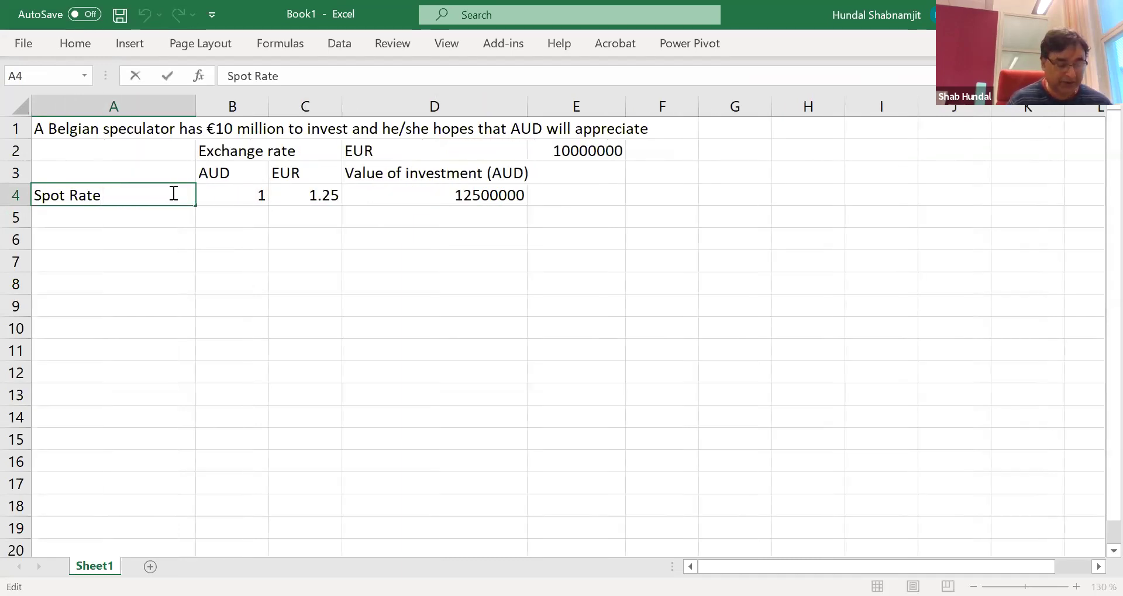
type("(")
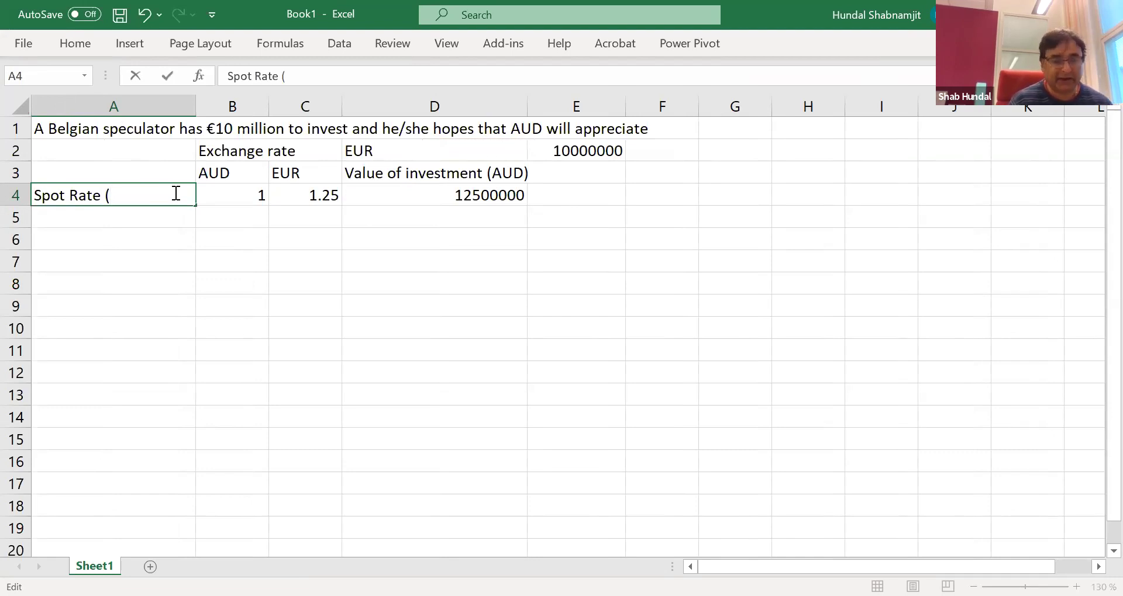
type("11.12.2020")
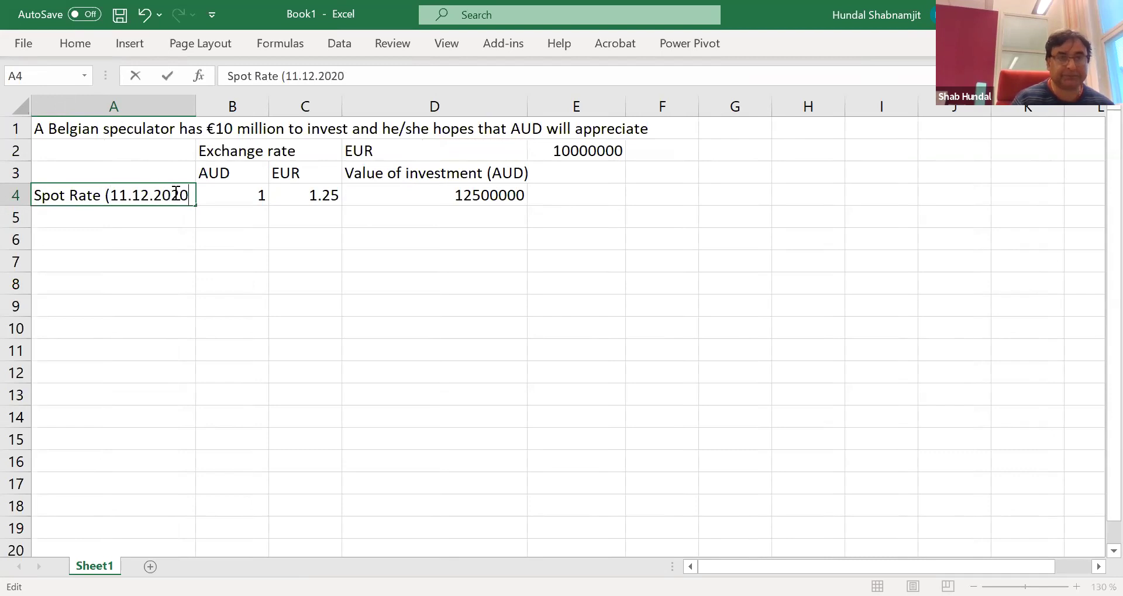
type(")")
Fill row 5 with the date 12.12.2020 in column A, 1 for AUD, and 1.23 for EUR
left_click(106, 217)
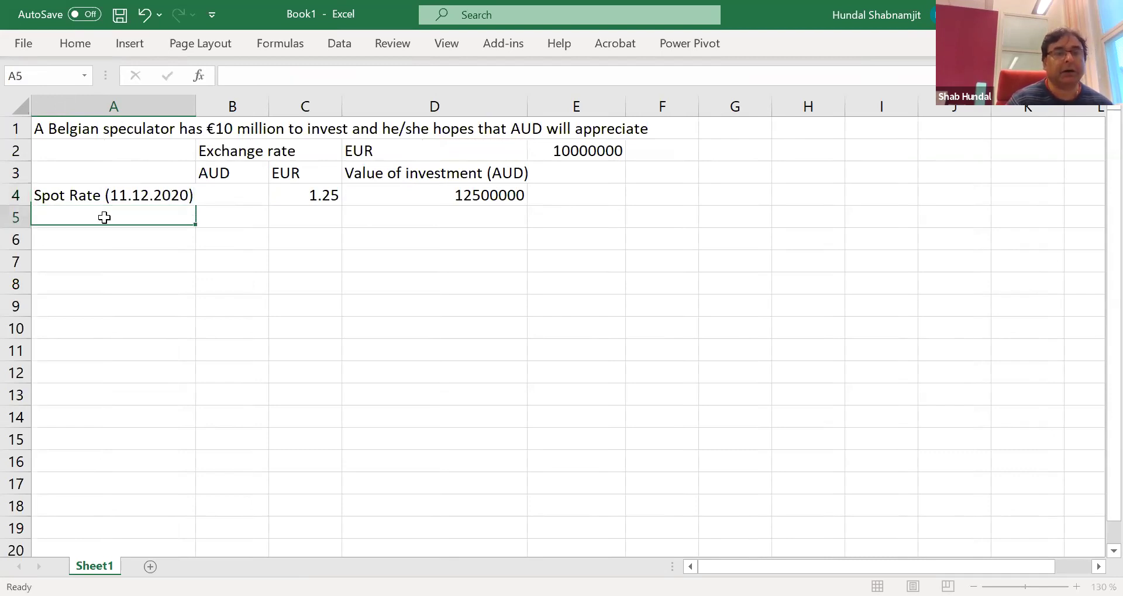
type("12.12.2020")
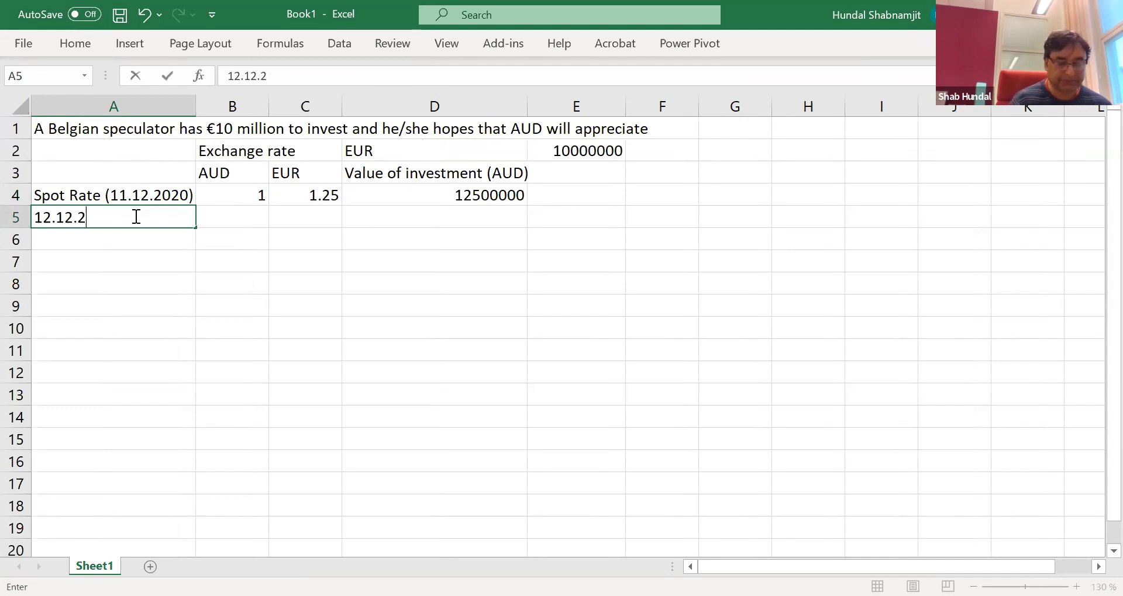
left_click(232, 216)
type("1")
left_click(324, 216)
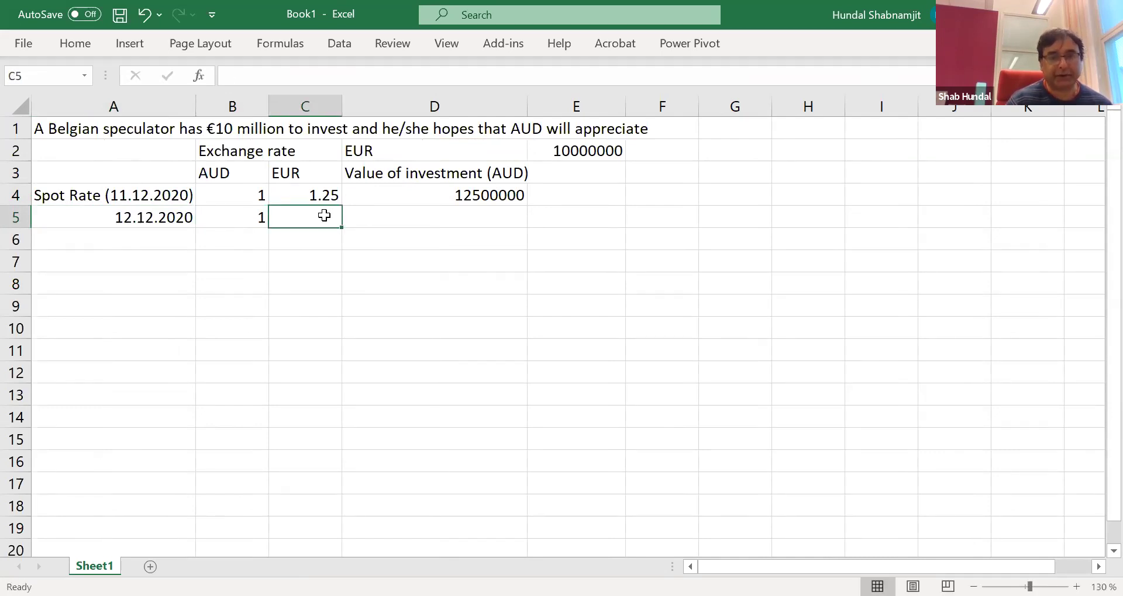
type("1.23")
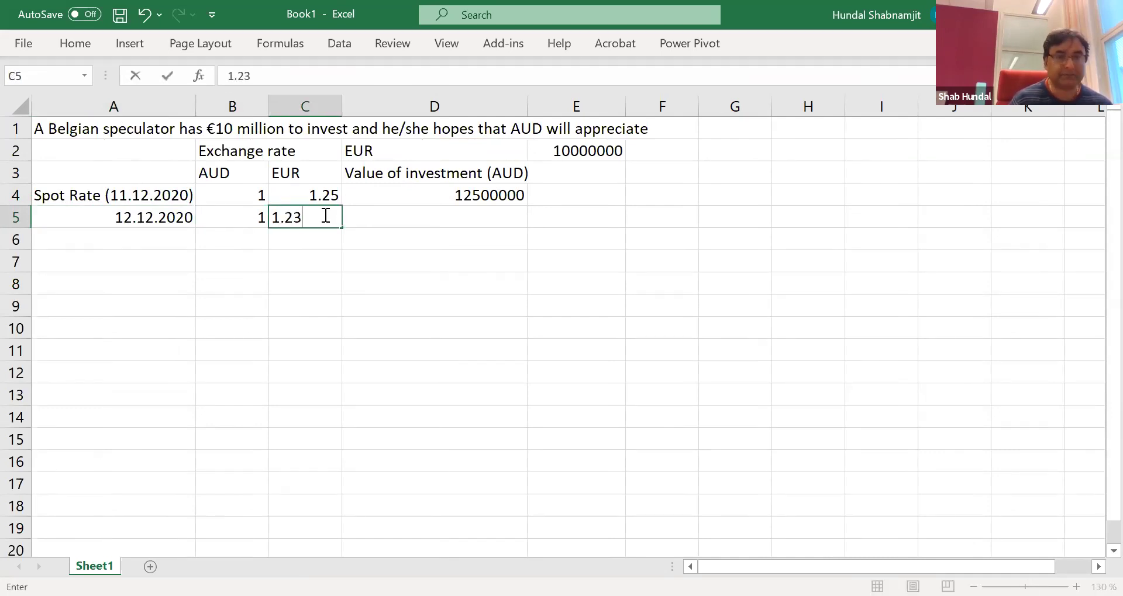
Calculate the exchange-rate effect on the investment in cell D5 with the formula =(C5-C4)*E2
left_click(388, 215)
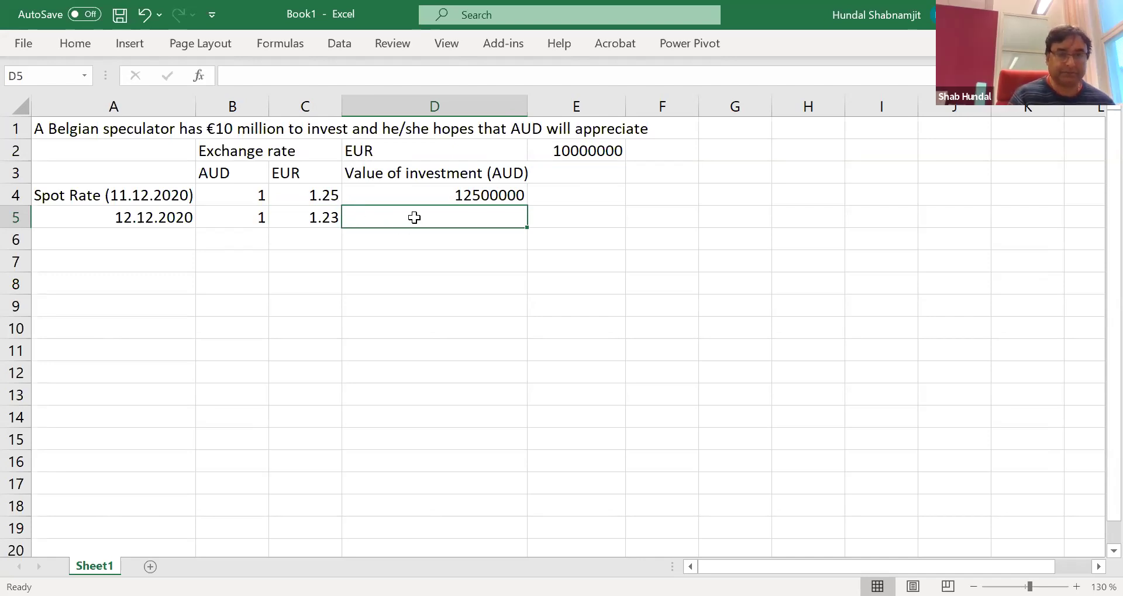
type("=")
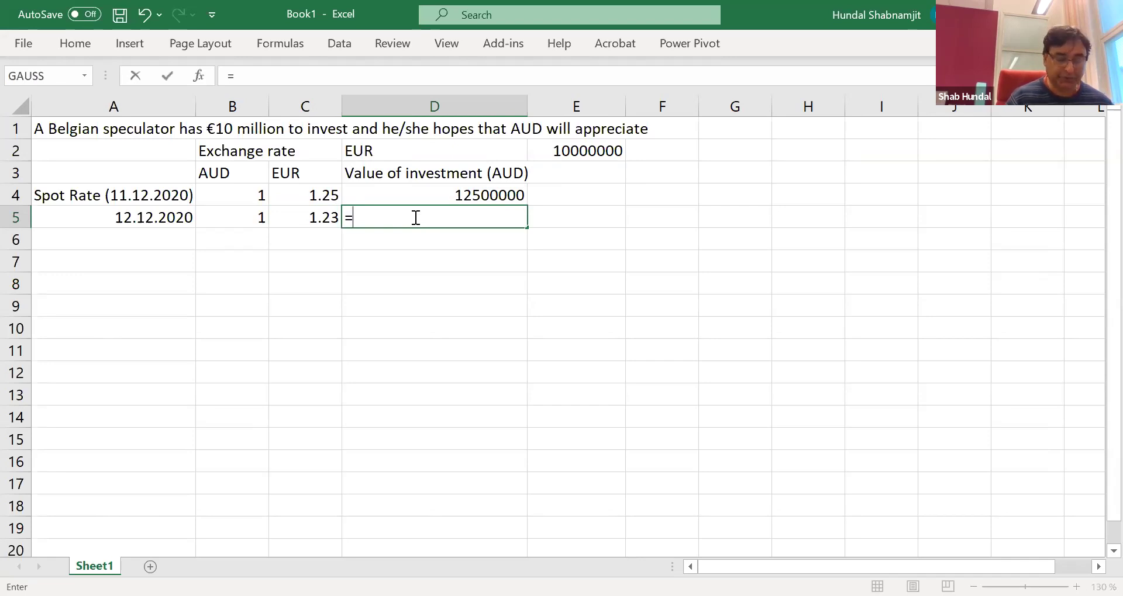
type("(")
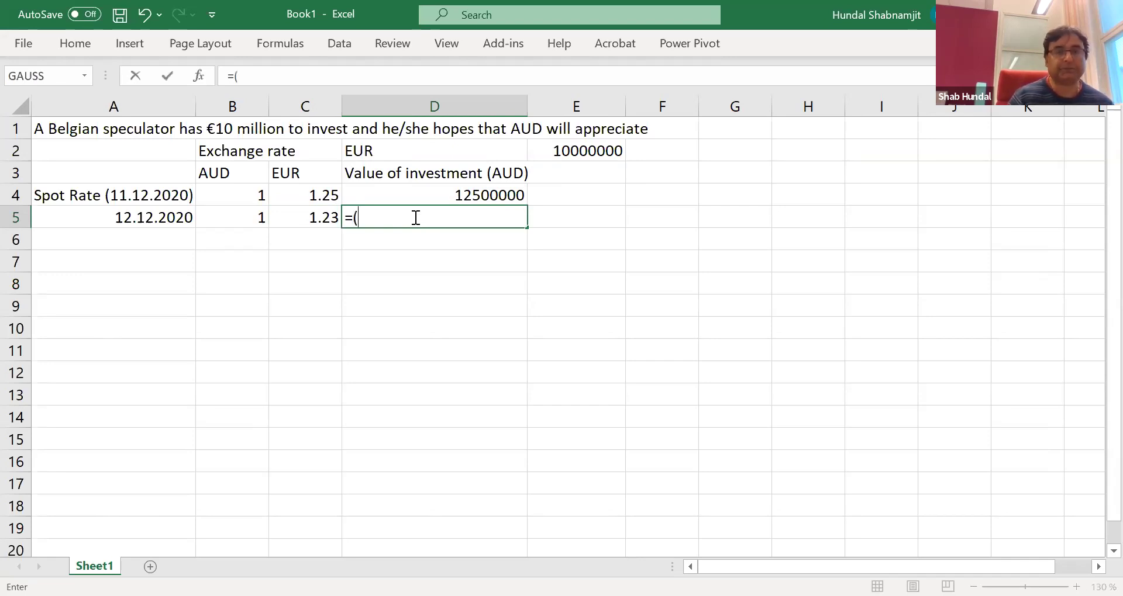
left_click(321, 218)
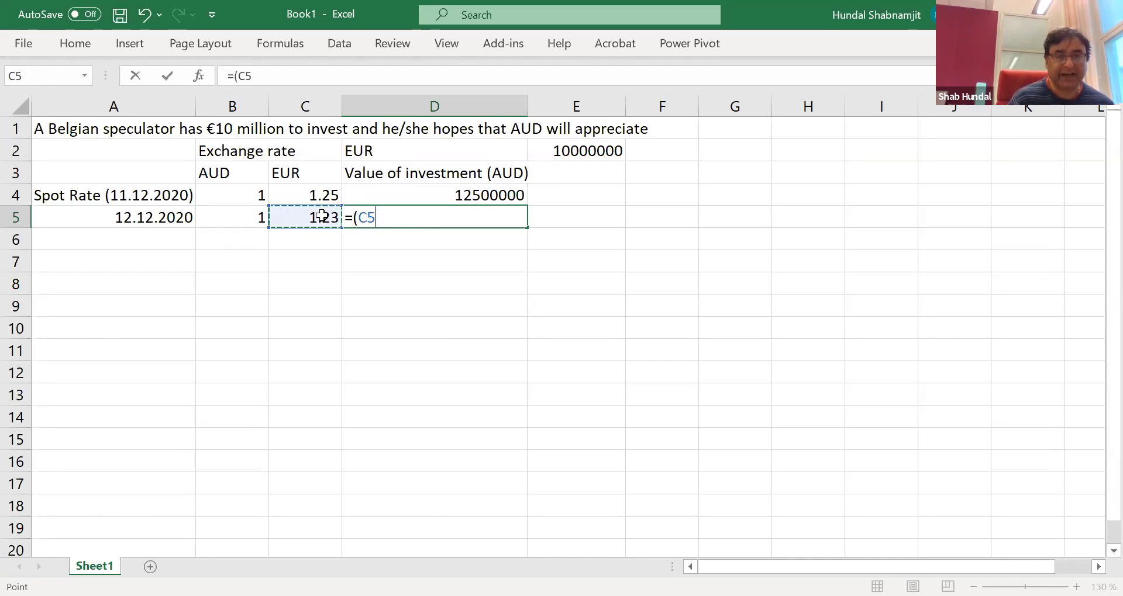
type("-")
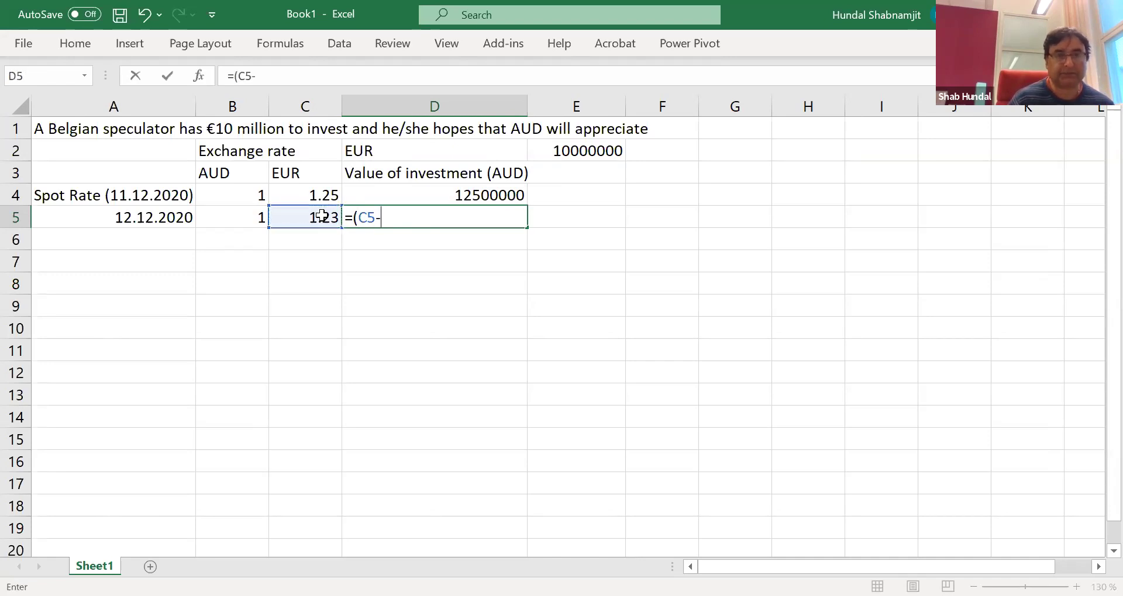
left_click(316, 194)
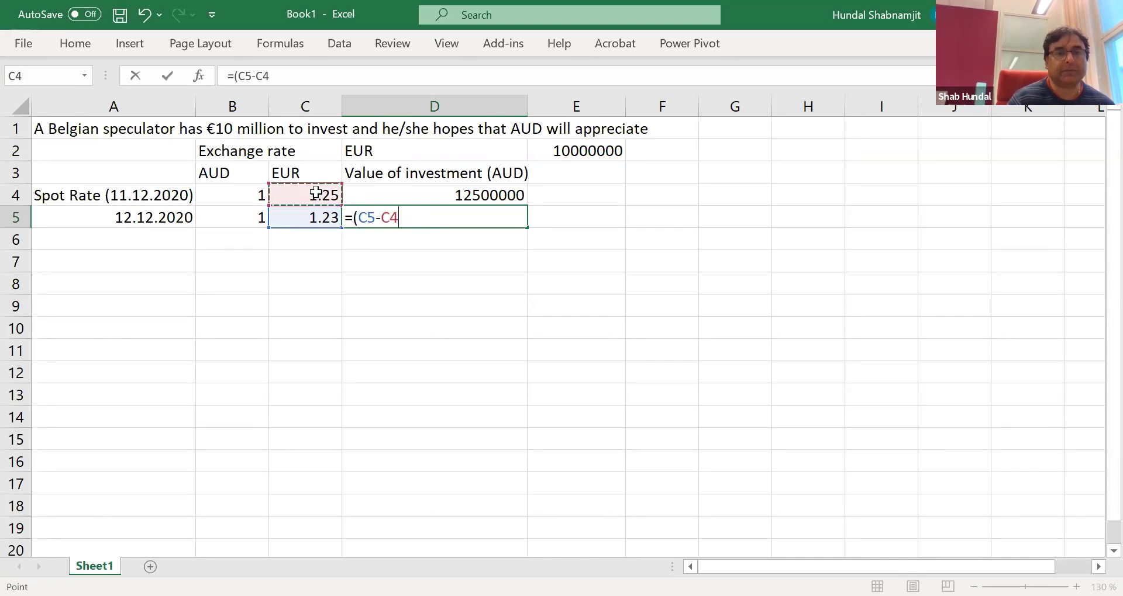
type(")")
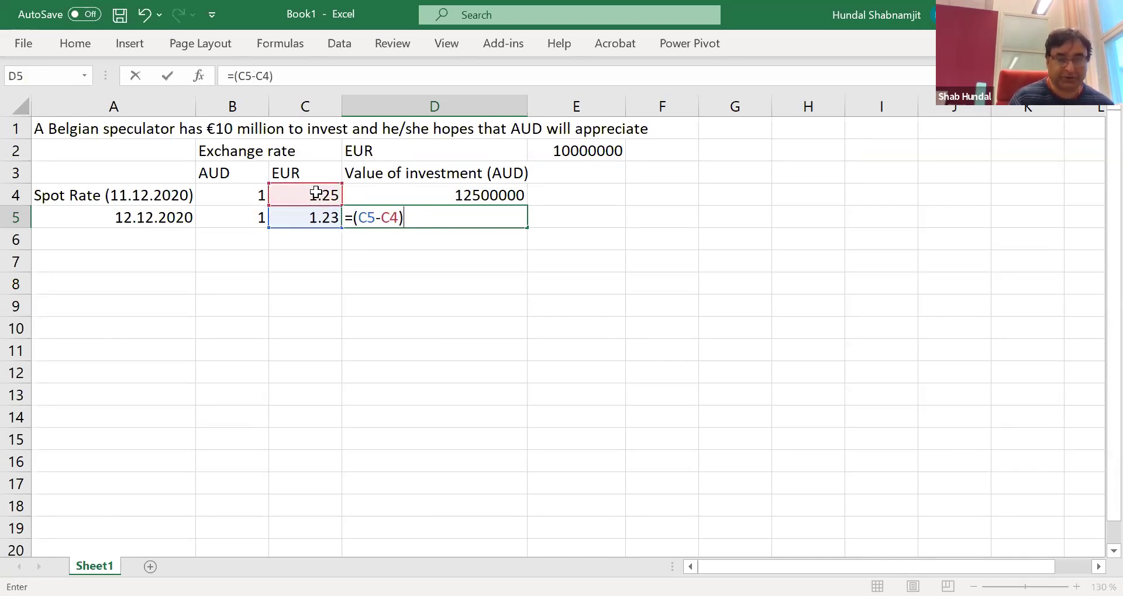
type("*")
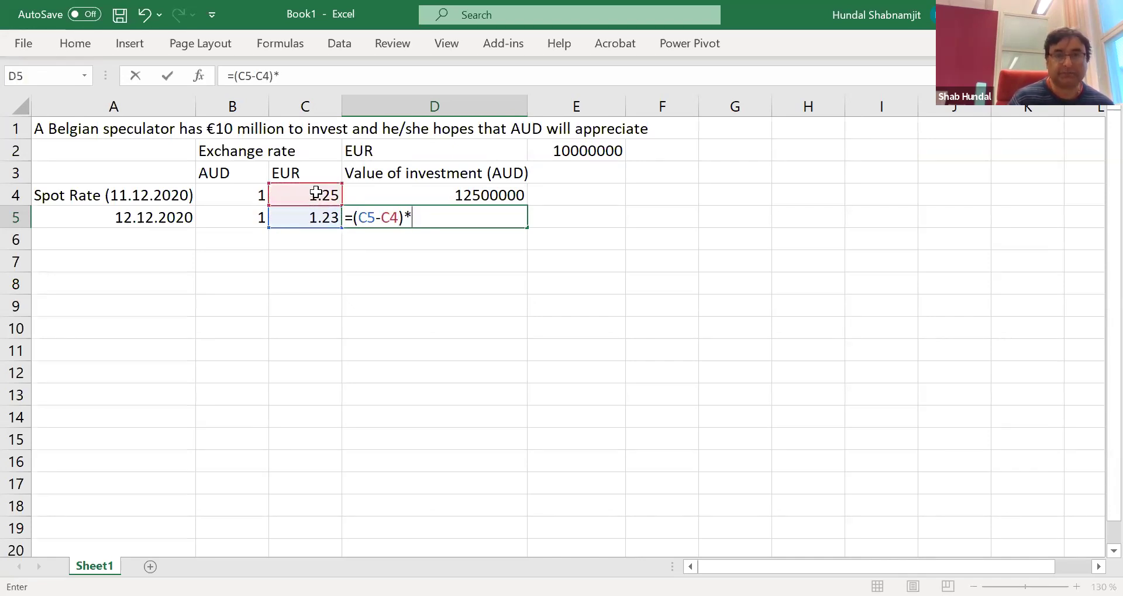
left_click(583, 150)
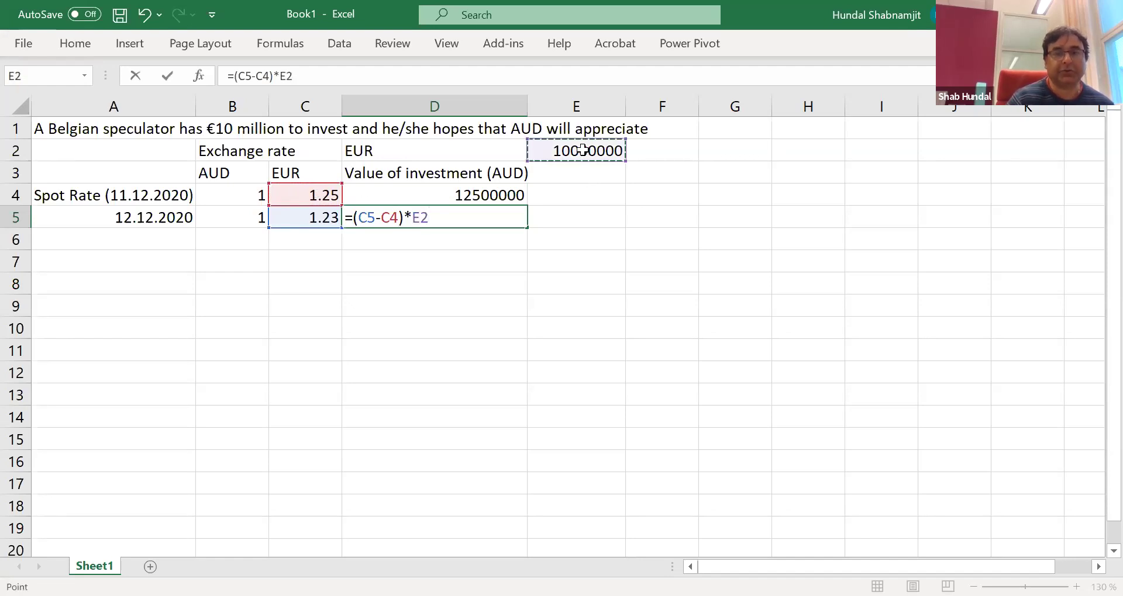
key("Return")
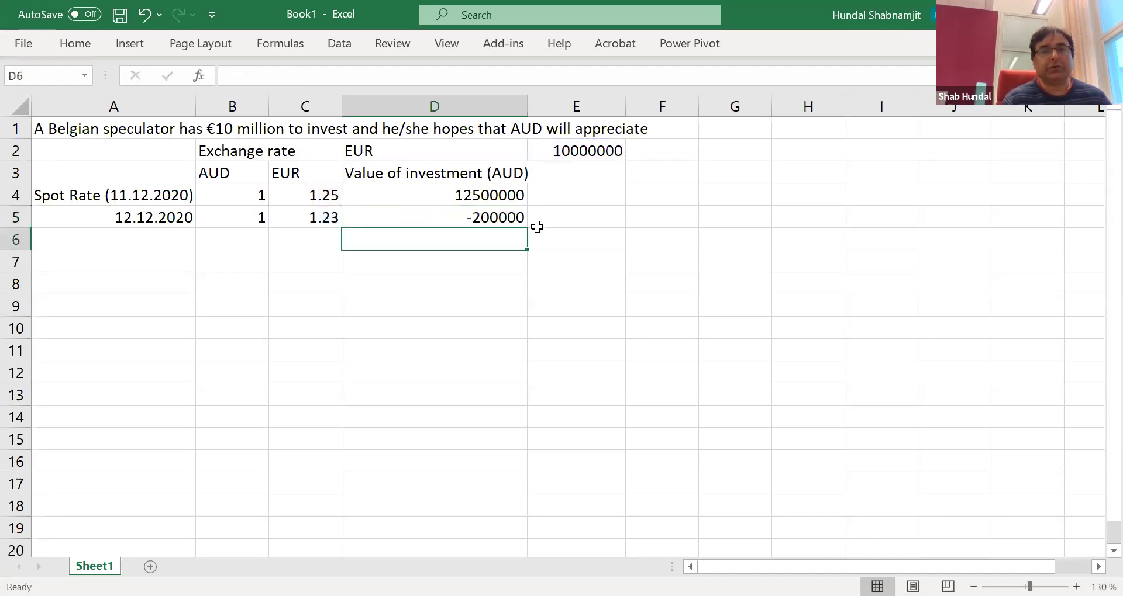
Widen column D slightly to leave room around the "Value of investment (AUD)" label
left_click(463, 216)
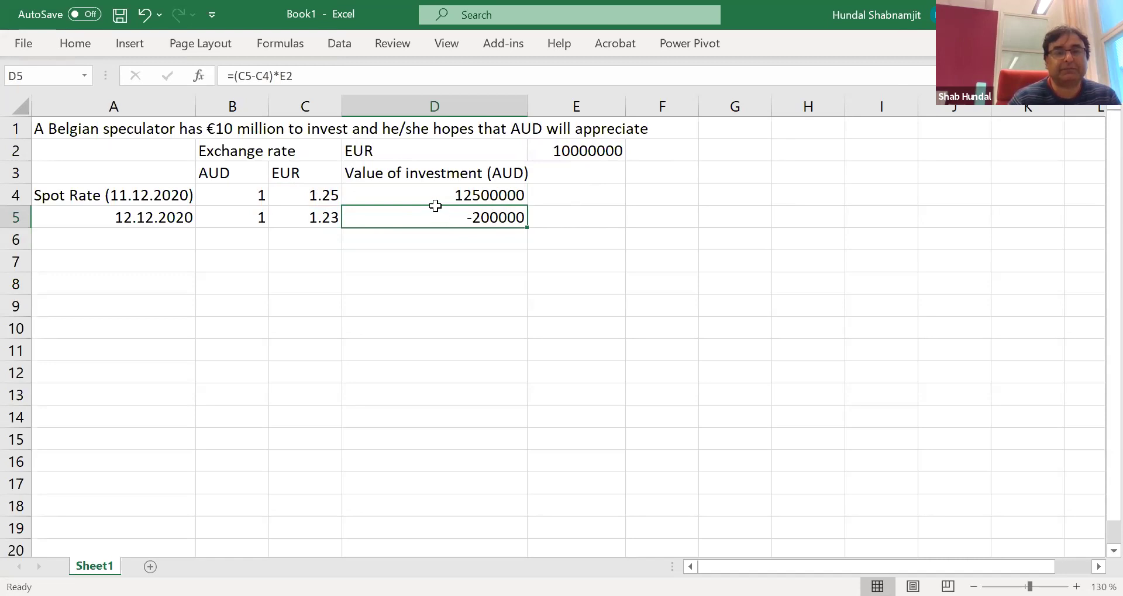
left_click(399, 172)
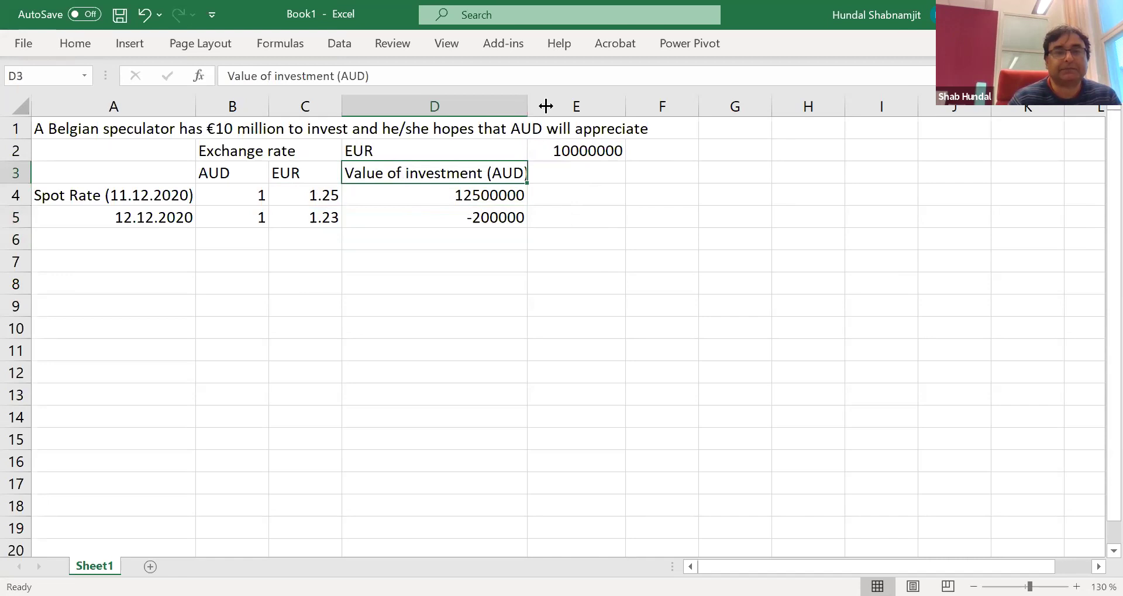
left_click_drag(546, 105, 565, 106)
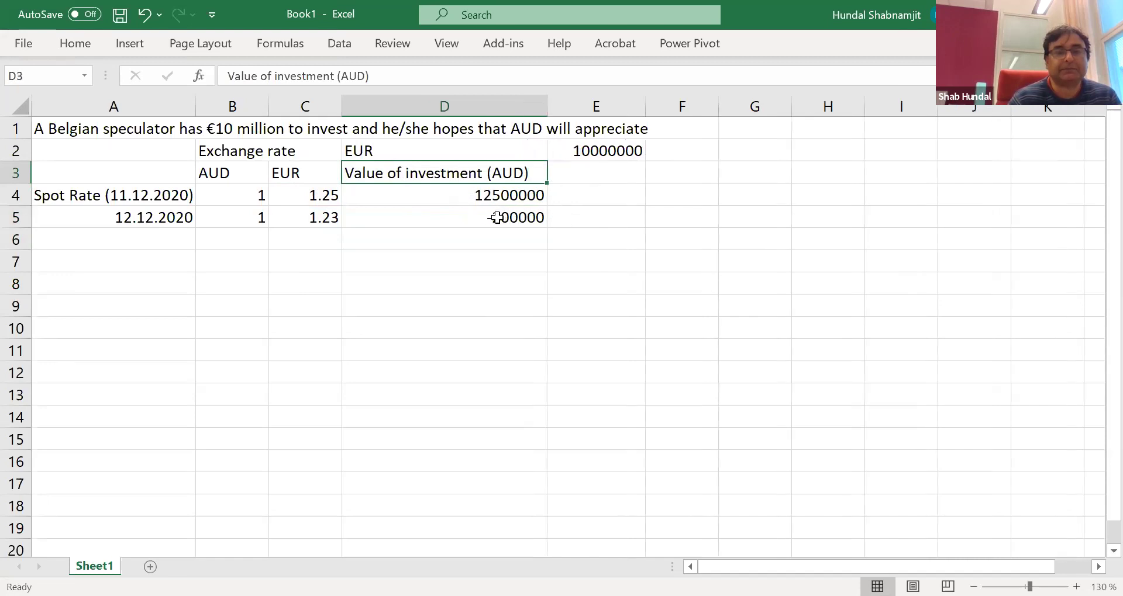
Change the formula in cell D5 to =D4-(C5-C4)*E2 and check it against the formula in D4
left_click(464, 216)
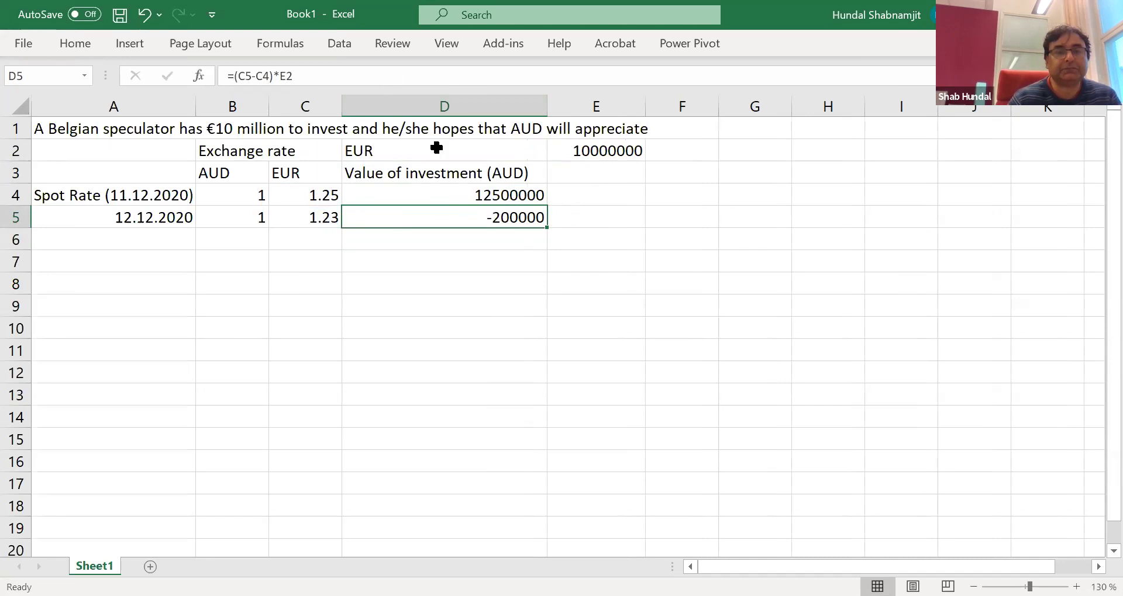
left_click(238, 77)
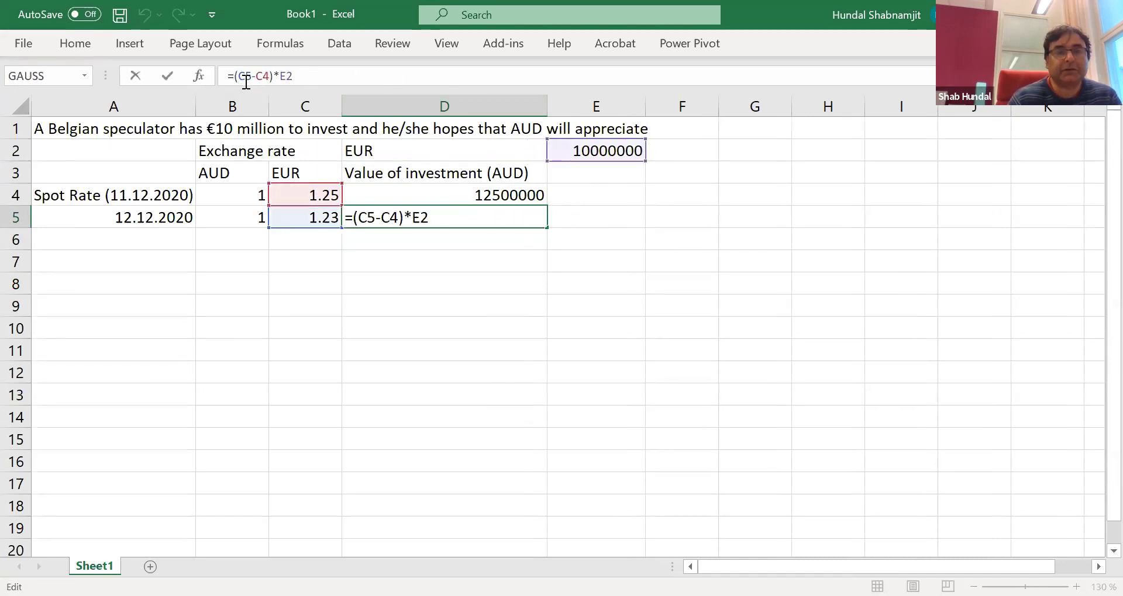
left_click(477, 193)
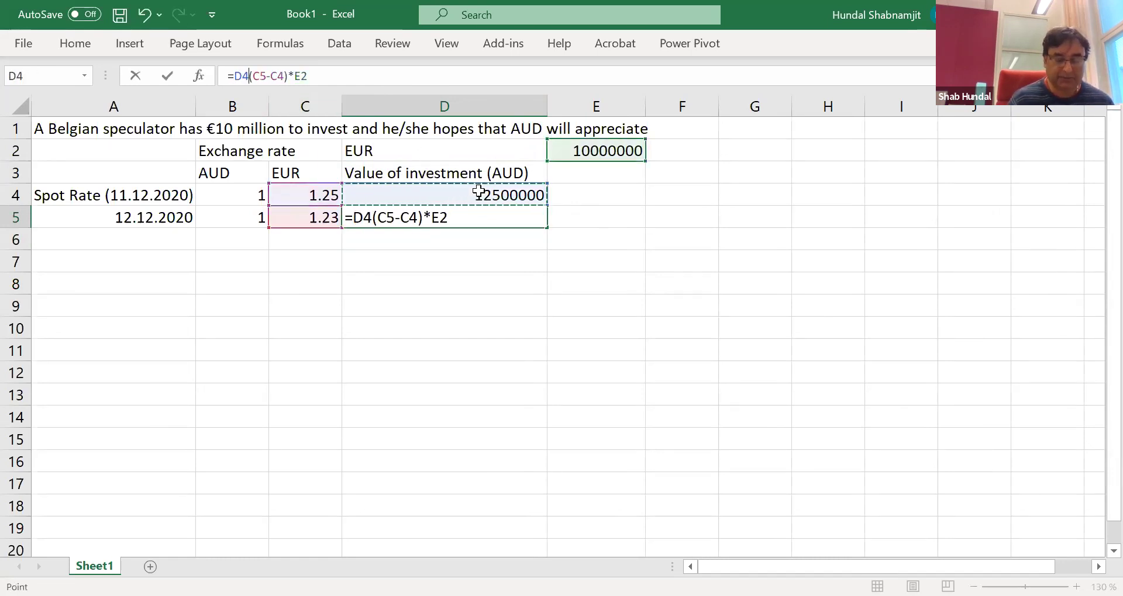
type("-")
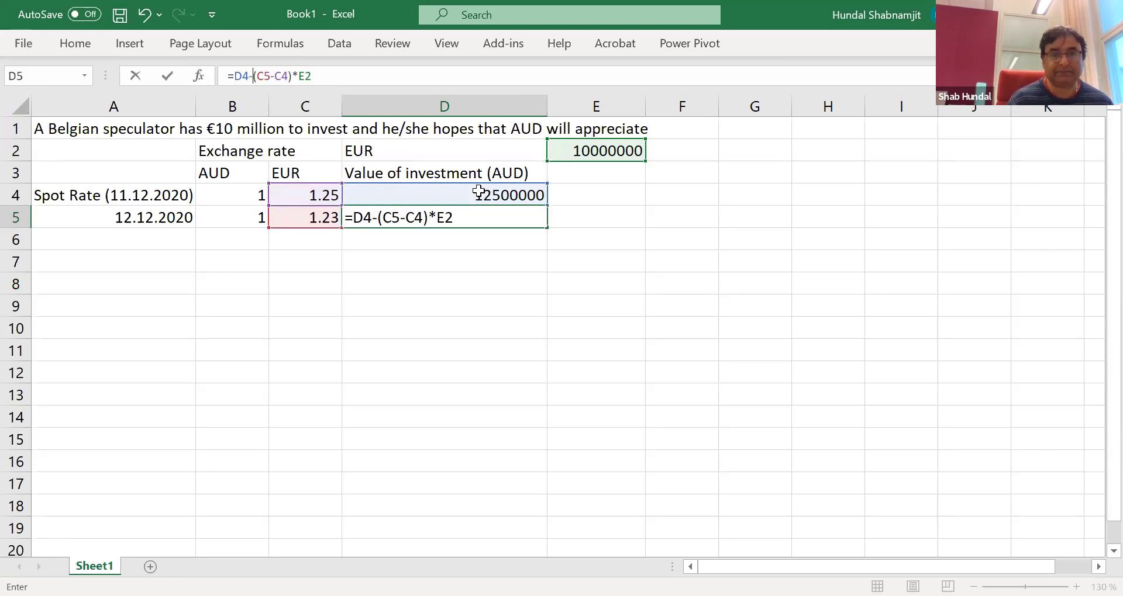
key("Return")
left_click(476, 219)
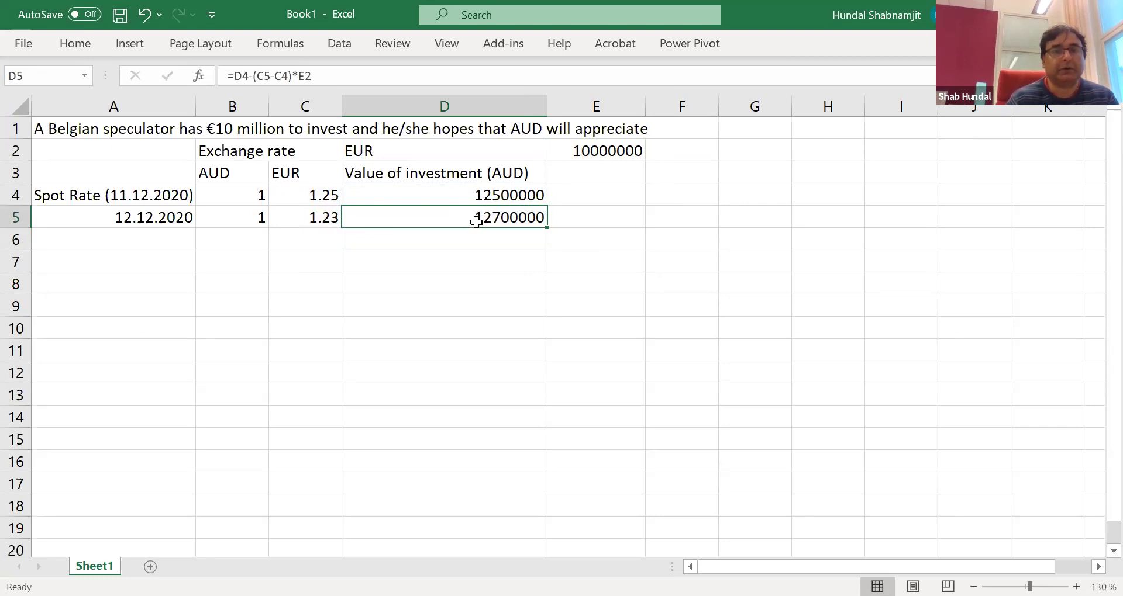
left_click(474, 198)
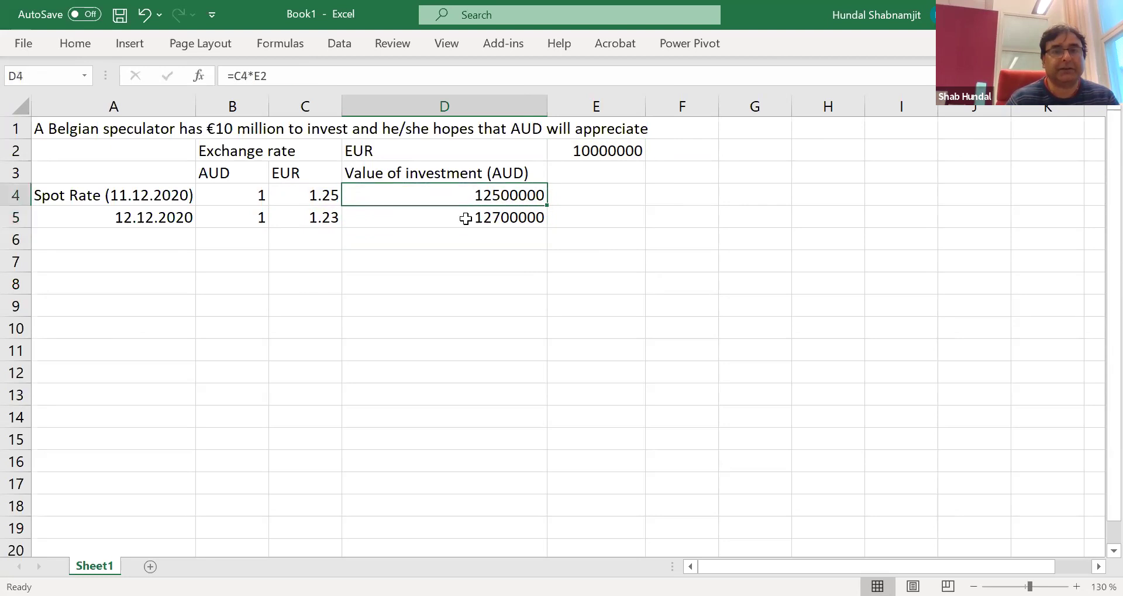
Replace the formula in cell D5 with =C5*E2 to value the investment at the 12.12.2020 rate
left_click(466, 219)
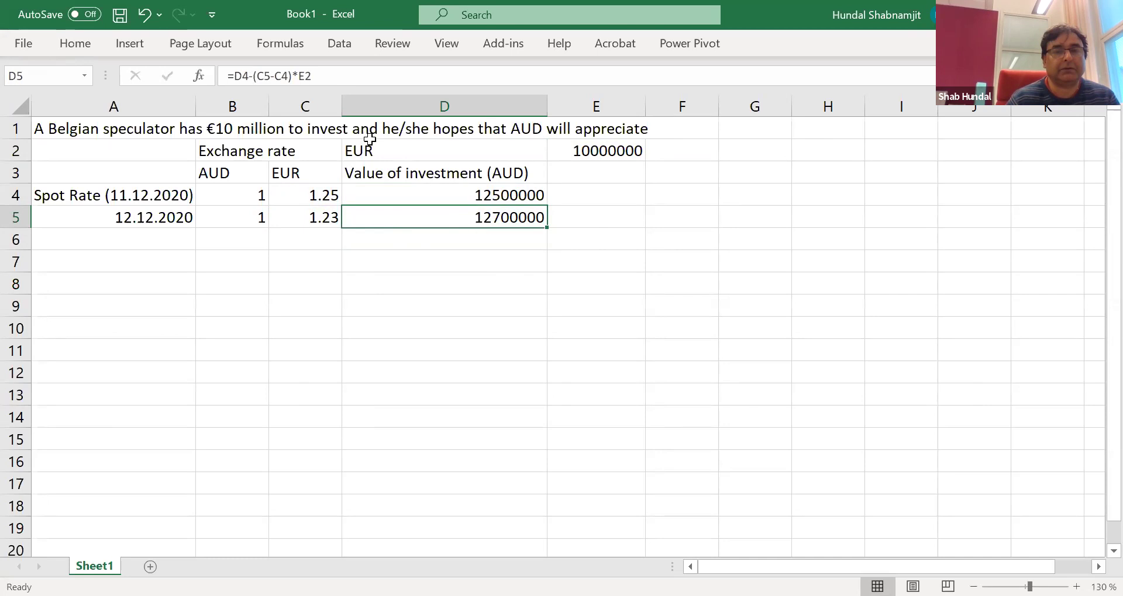
left_click(357, 78)
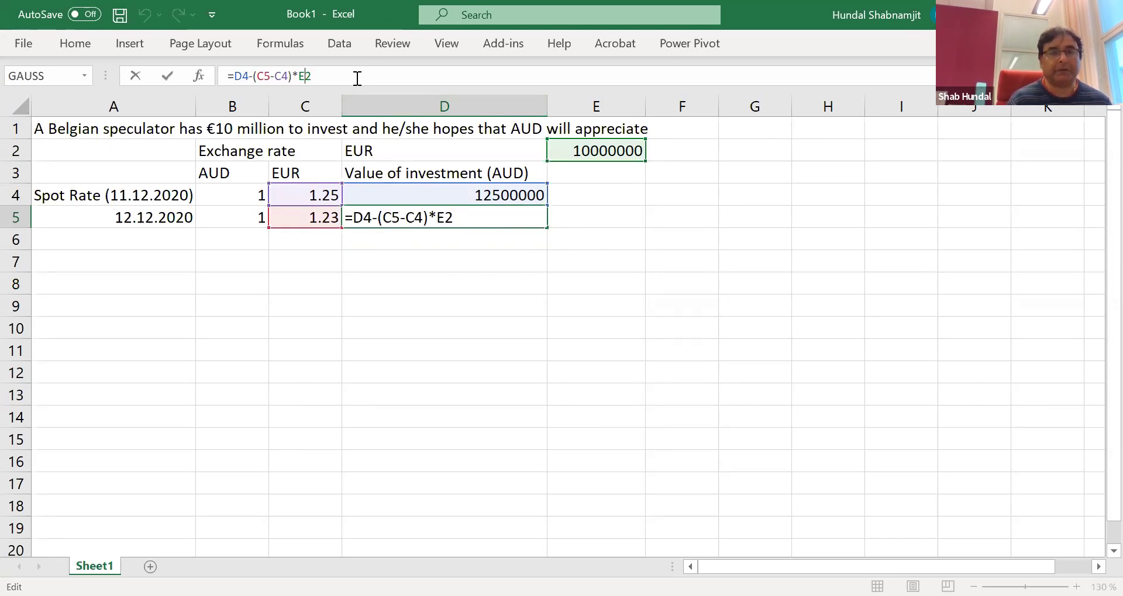
key("ctrl+a")
type("=")
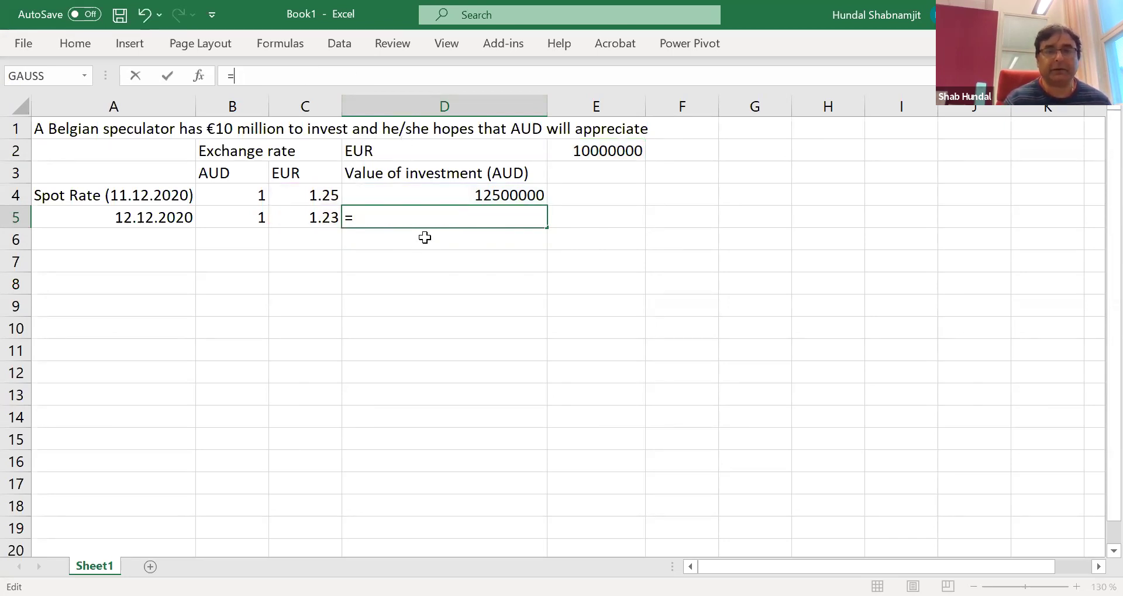
left_click(325, 218)
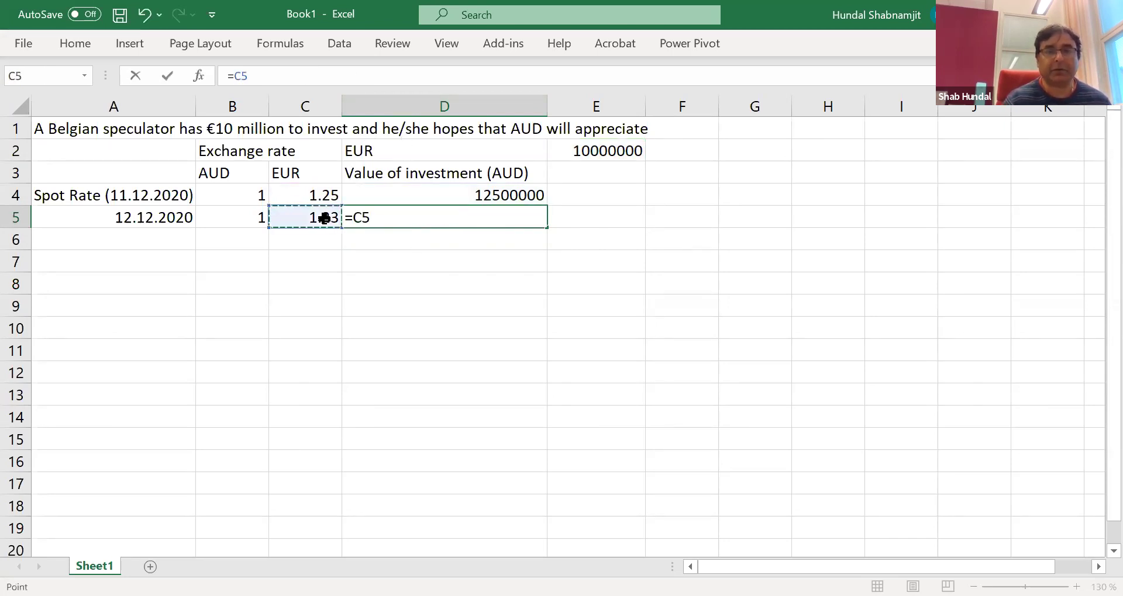
left_click(420, 214)
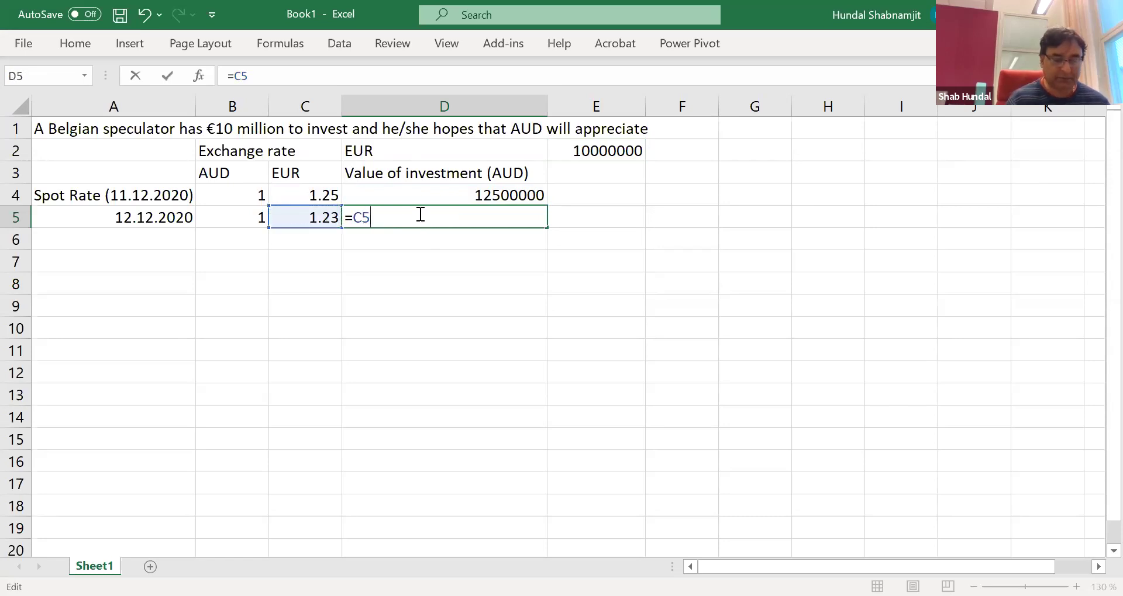
type("*")
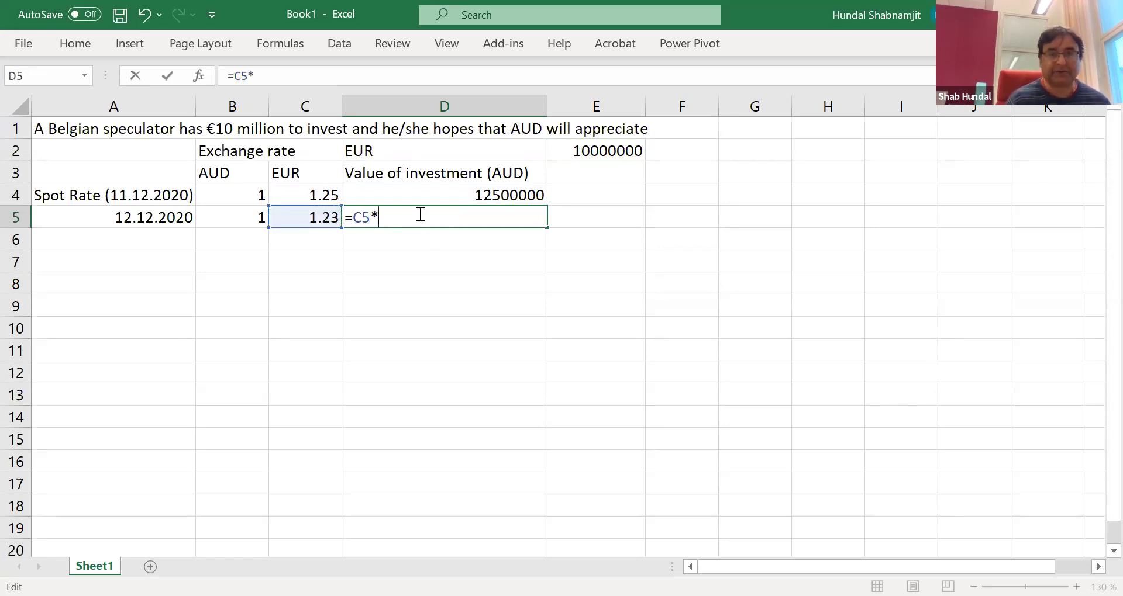
left_click(607, 152)
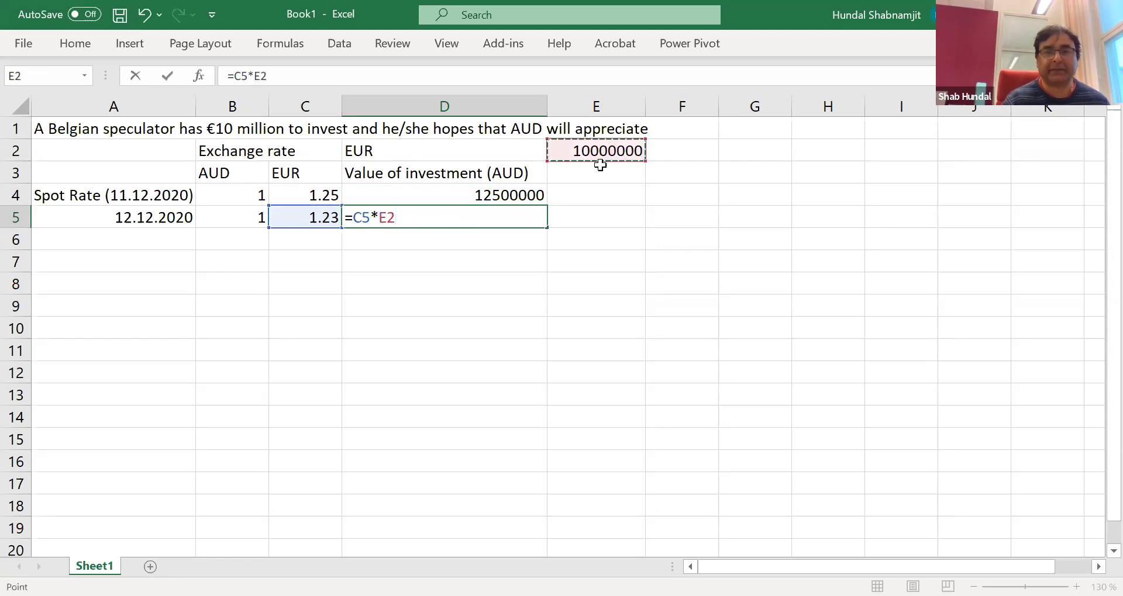
key("Return")
left_click(466, 217)
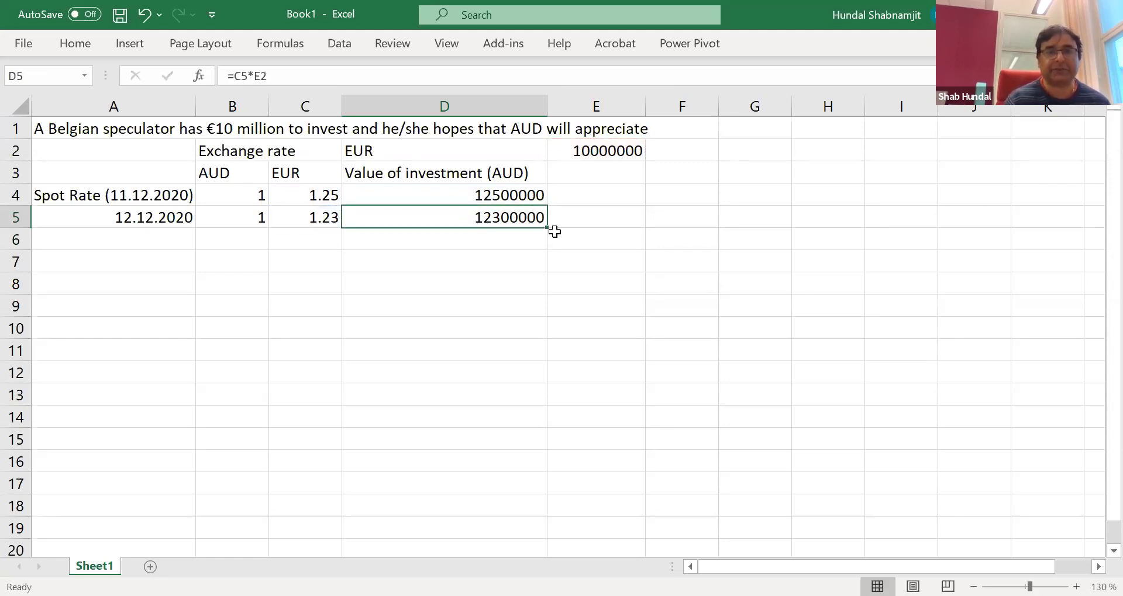
Add the heading "Gain/Loss" in cell E3 and calculate the change in cell E5 with the formula =D5-D4
left_click(594, 176)
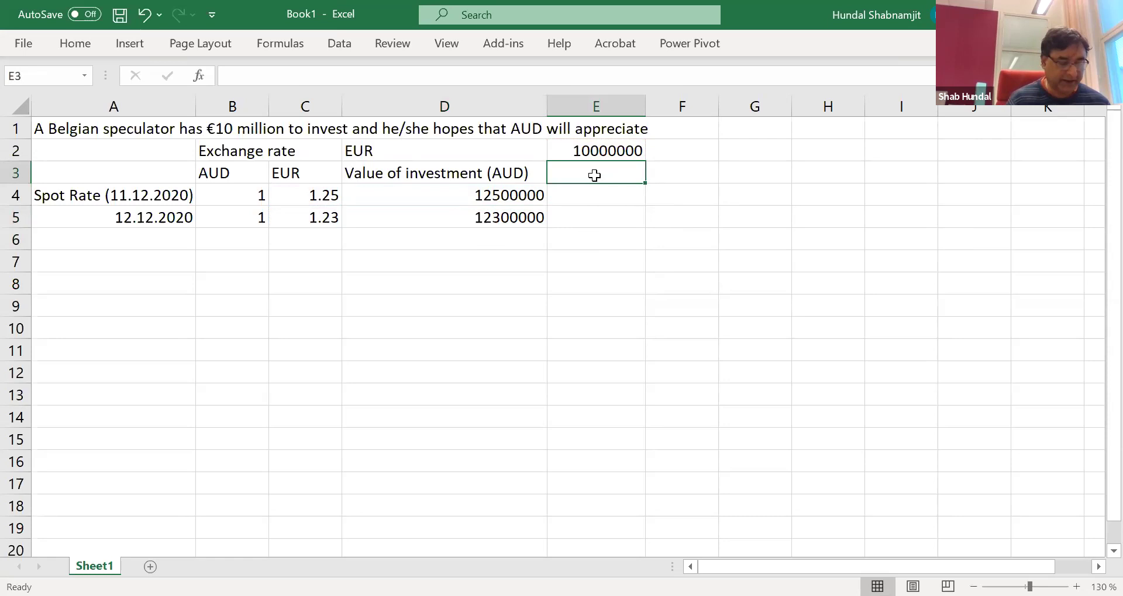
type("Gain/Loss")
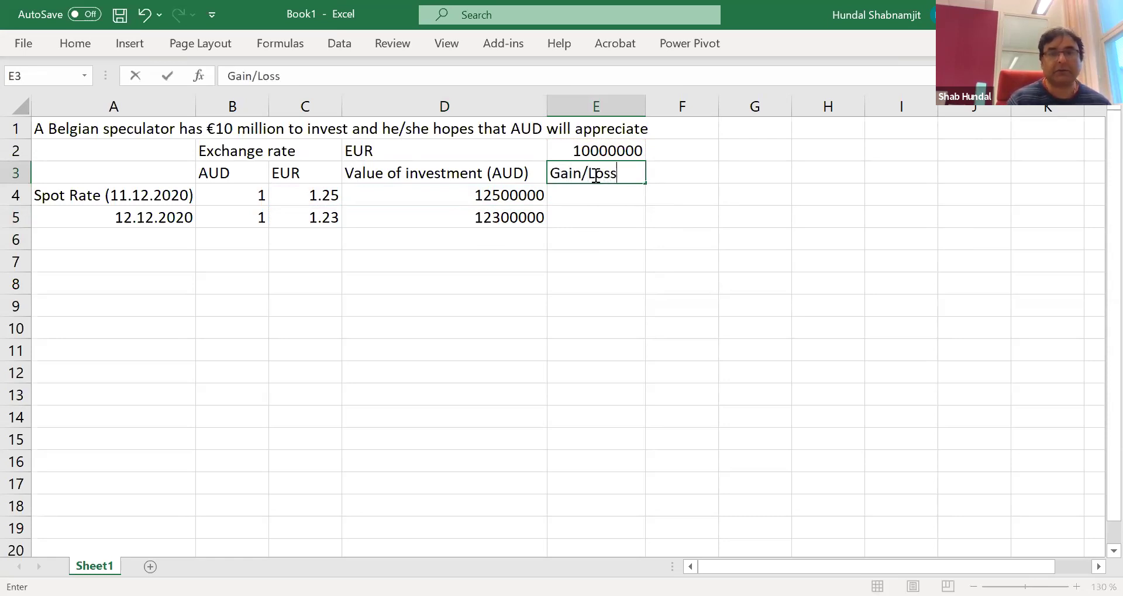
left_click(588, 219)
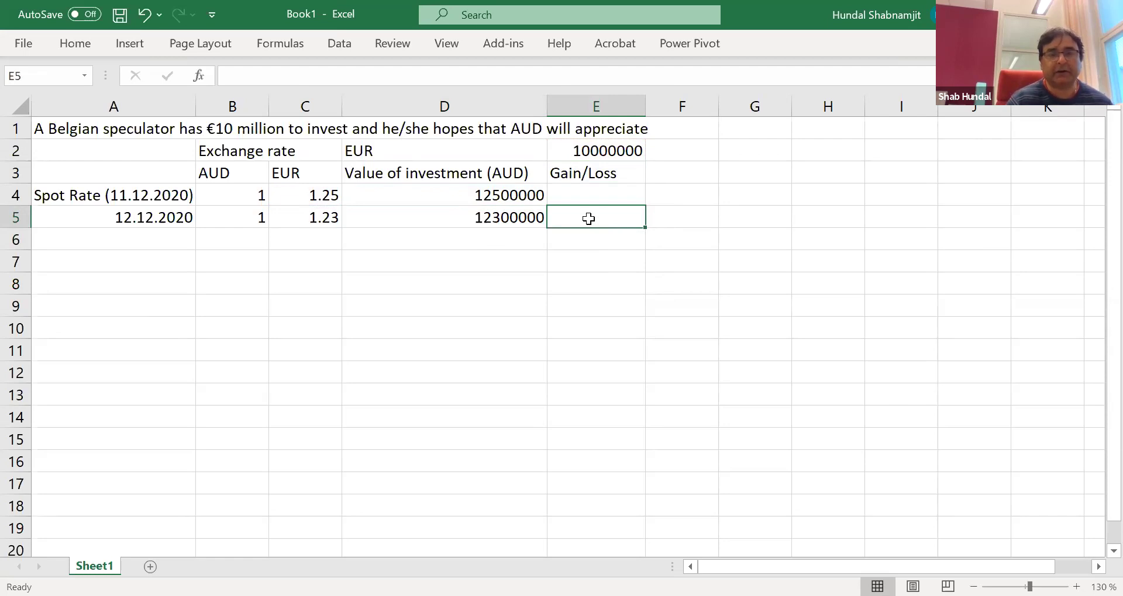
type("=")
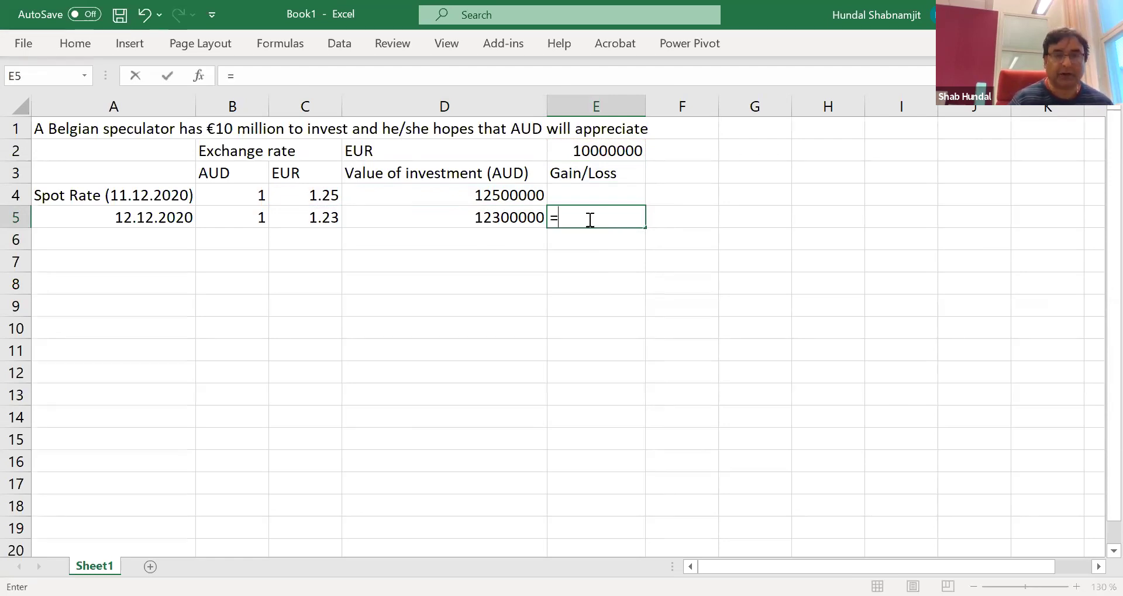
left_click(503, 219)
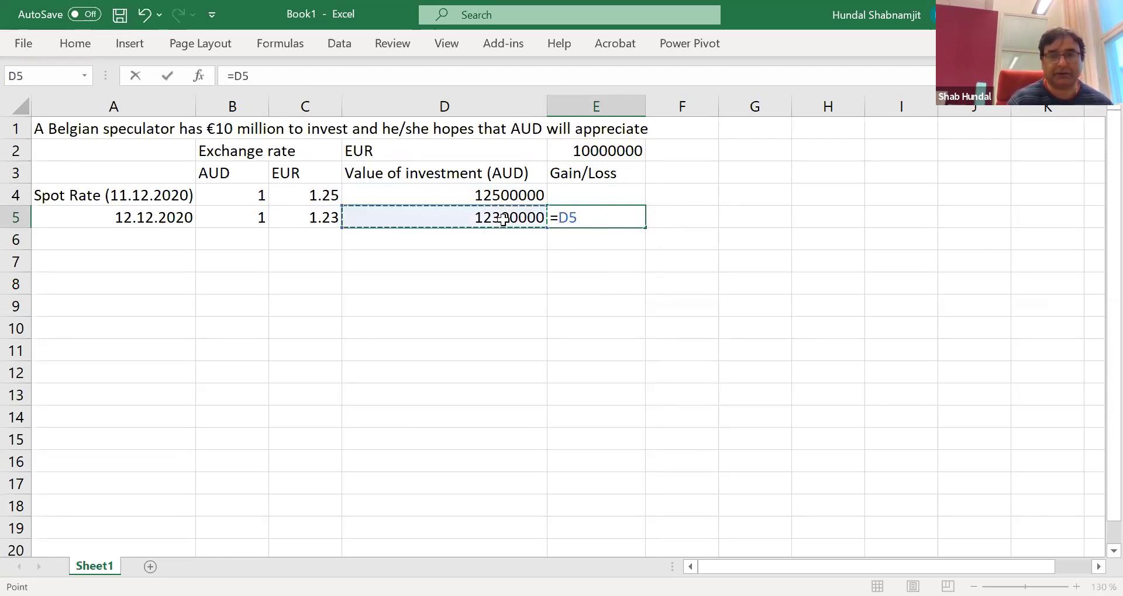
type("-")
left_click(504, 196)
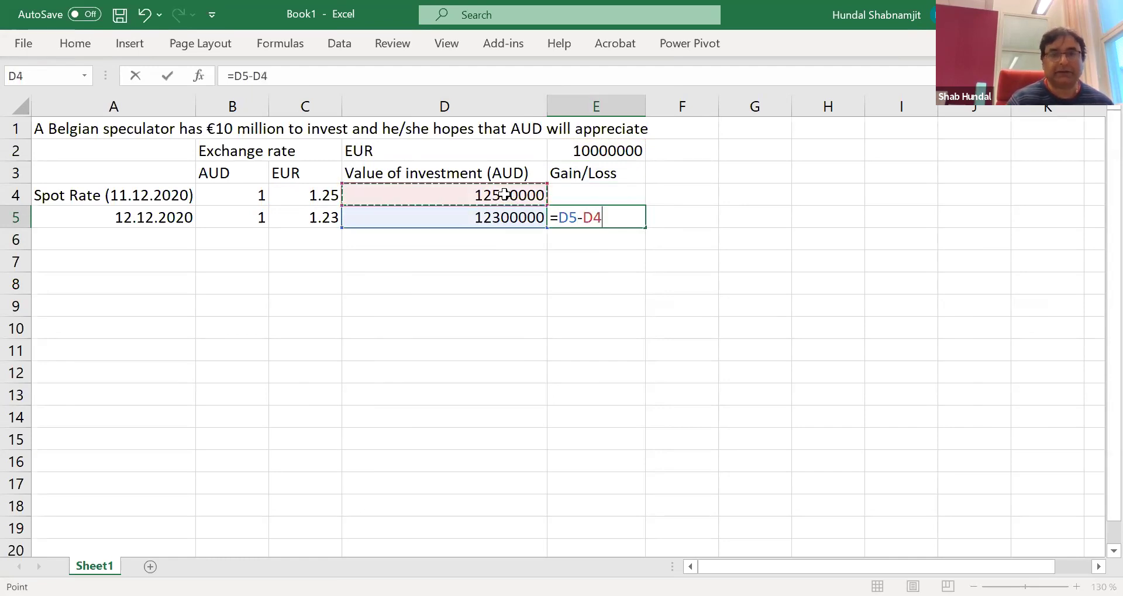
key("Return")
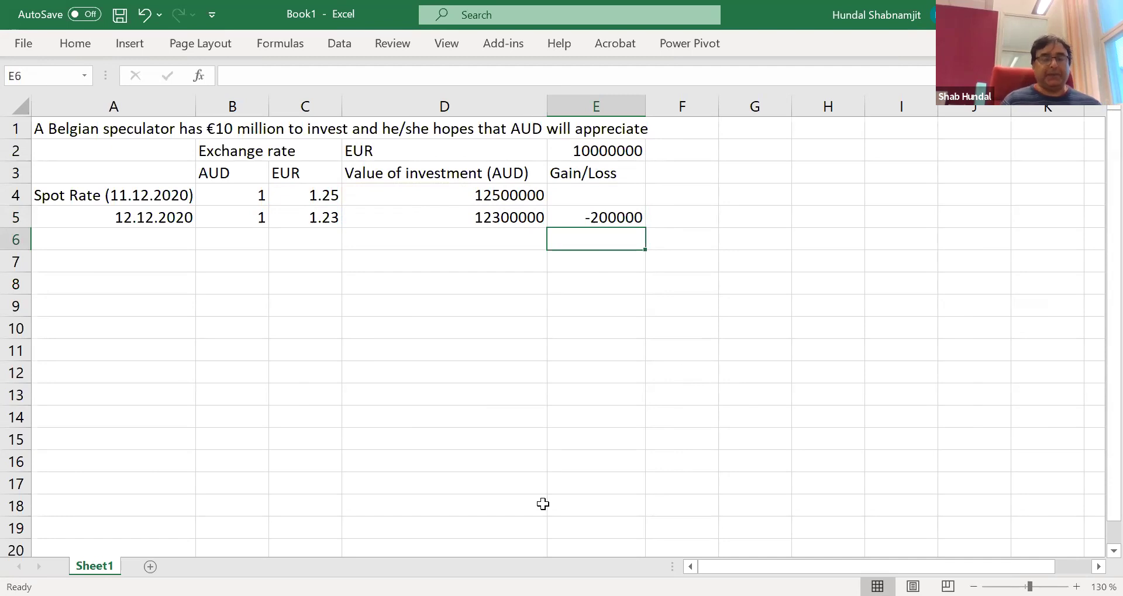
Start saving the workbook and name the file "FX Future Trading"
left_click(118, 17)
left_click(437, 253)
key("BackSpace")
key("BackSpace")
key("BackSpace")
key("BackSpace")
key("BackSpace")
type("FX Future")
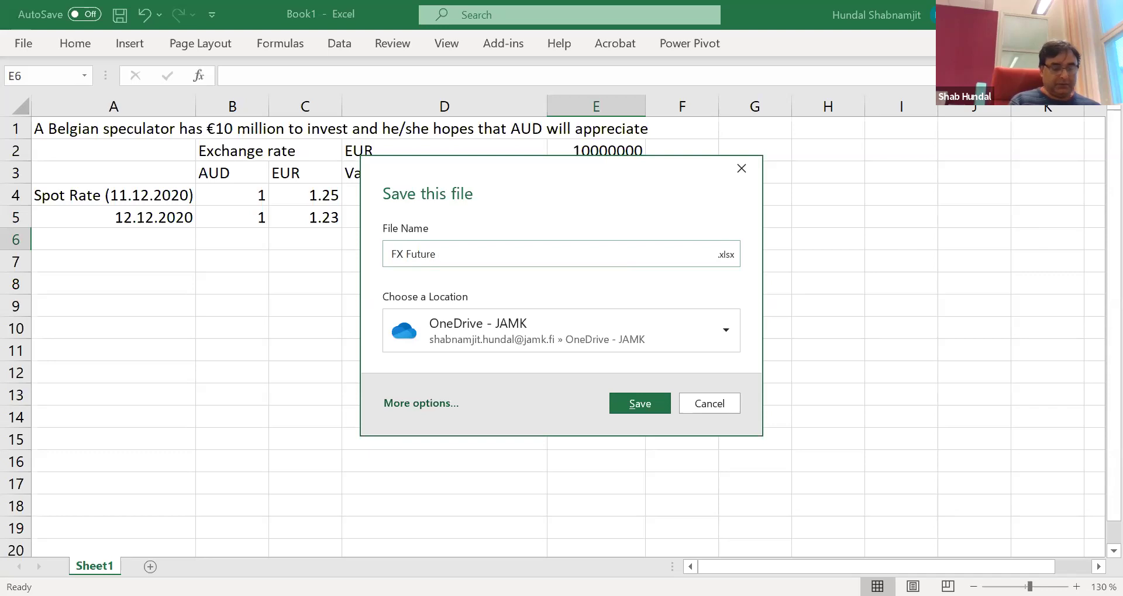
type(" Trading")
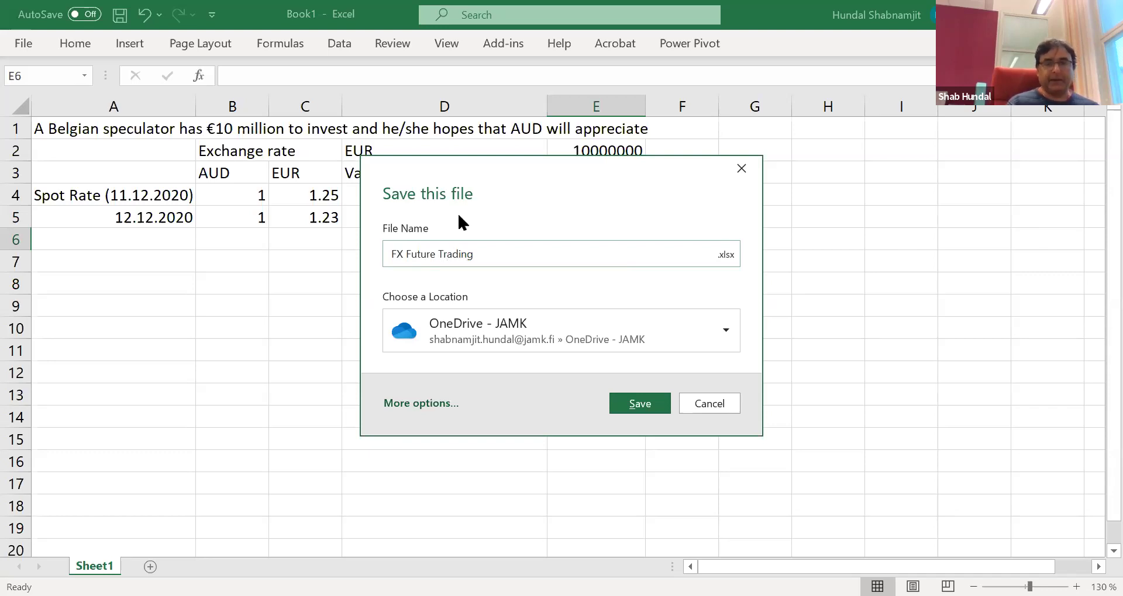
Save the workbook in the OneDrive - JAMK folder GFM Docs > Global Financial Mgt > Global Financial Mgt
left_click(433, 404)
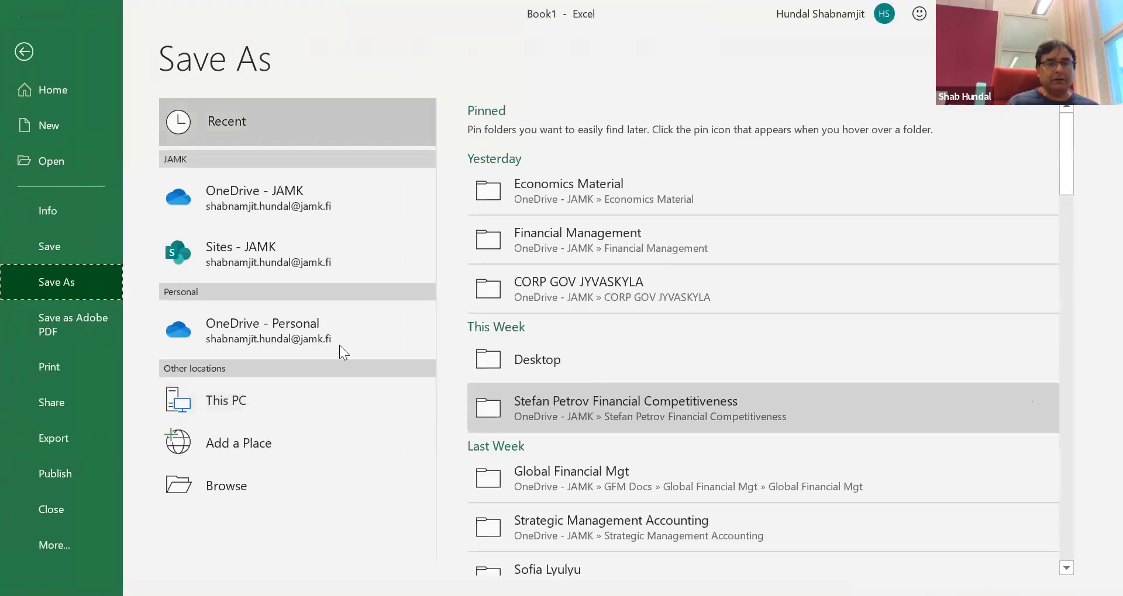
left_click(256, 206)
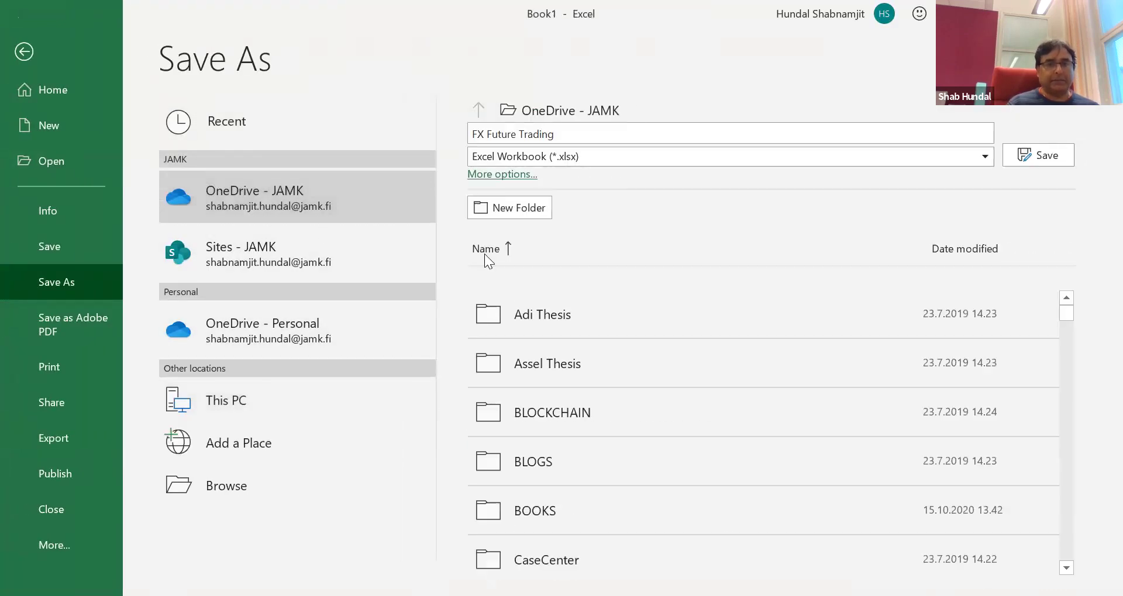
left_click(1055, 370)
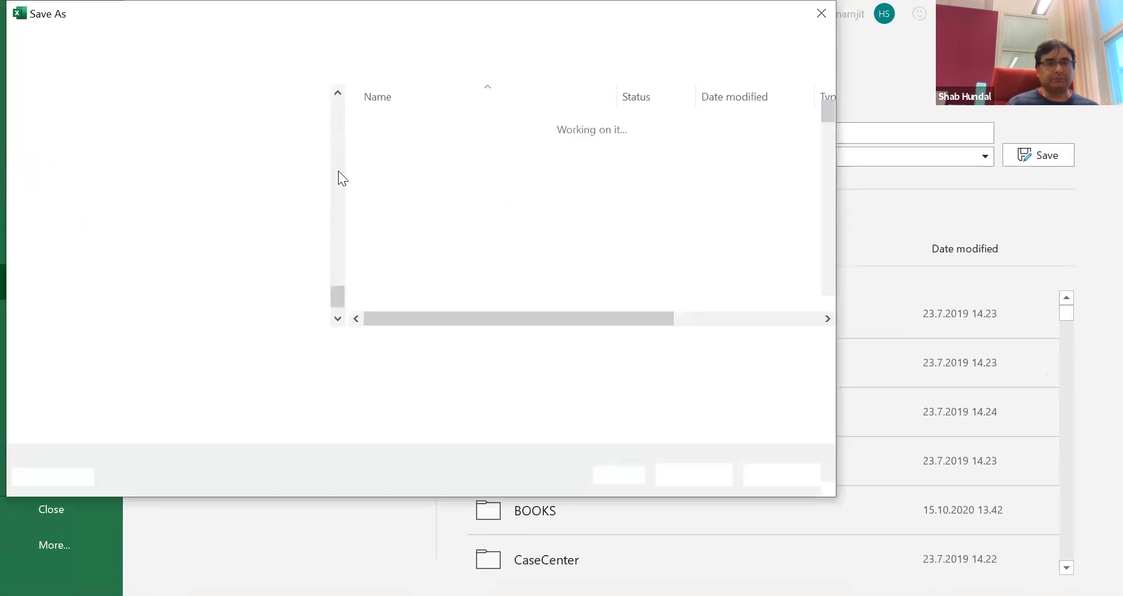
left_click_drag(336, 293, 331, 204)
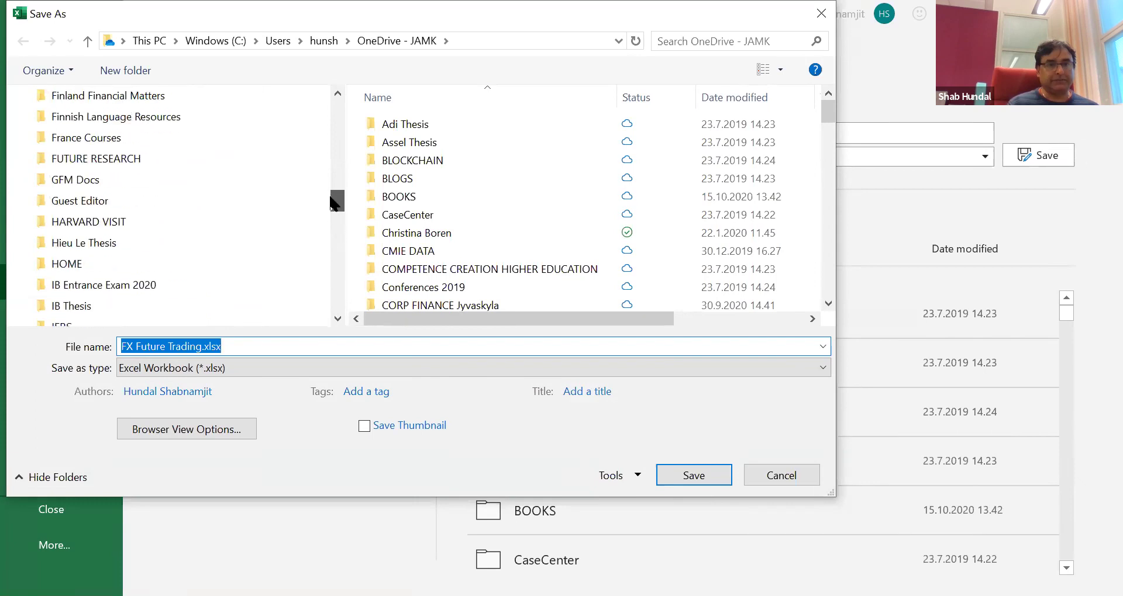
left_click(220, 187)
double_click(425, 126)
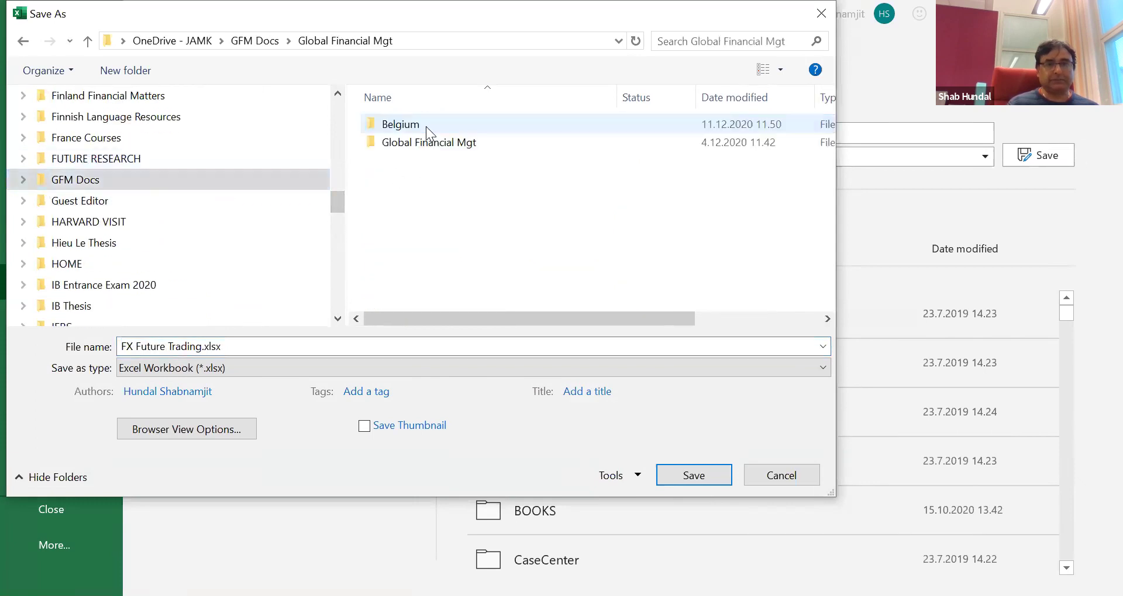
double_click(426, 143)
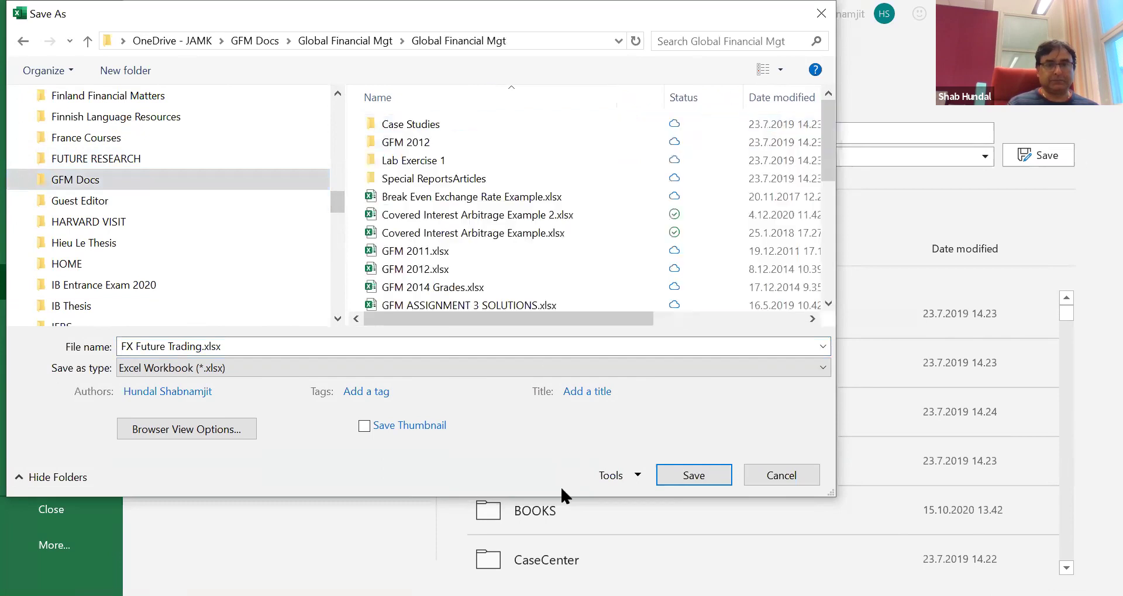
left_click(701, 473)
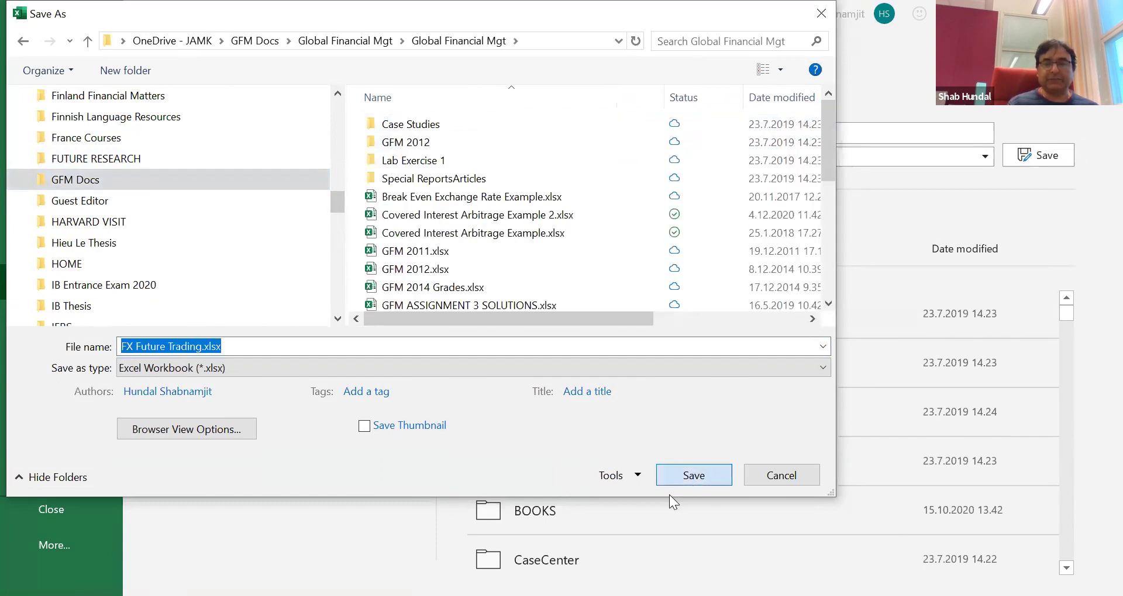
left_click(691, 483)
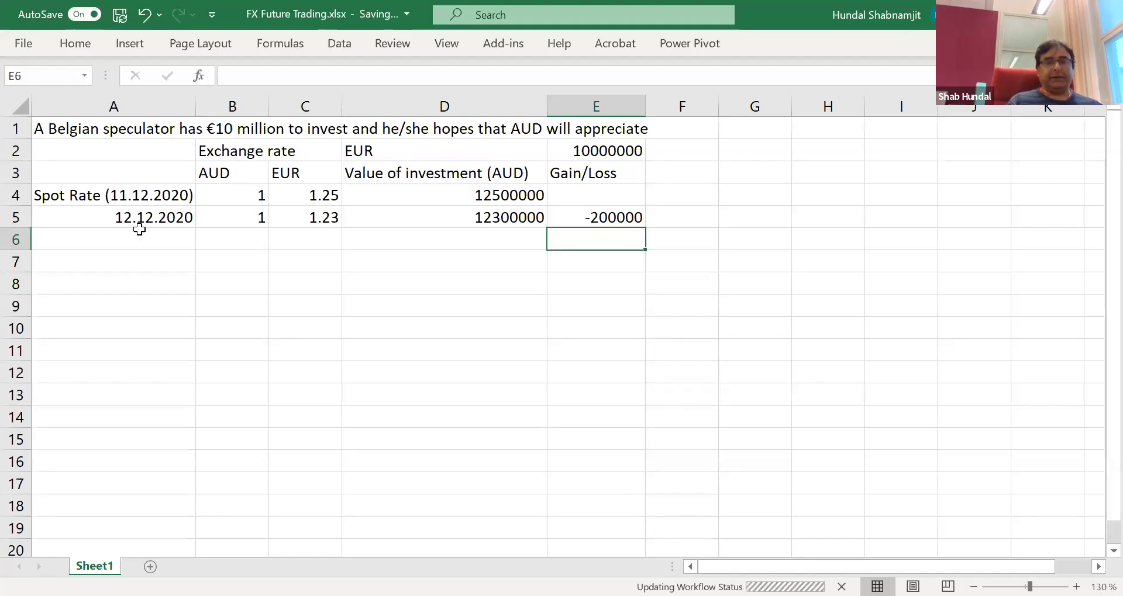
Fill row 6 with the date 13.12.2020 in column A, 1 for AUD, and 1.19 for EUR
left_click(134, 236)
type("13.12.2020")
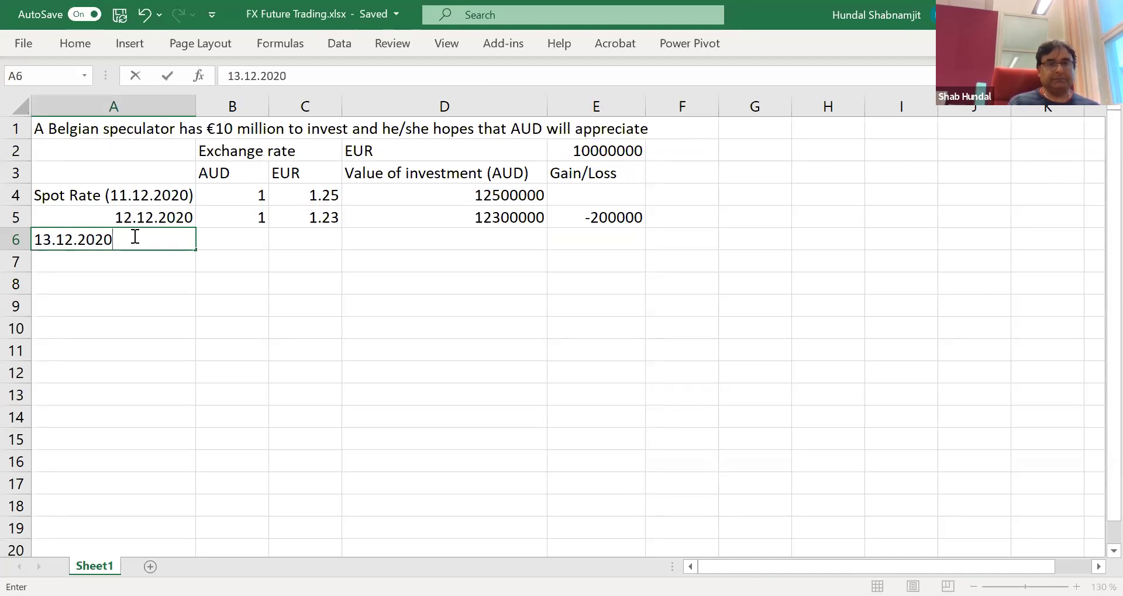
left_click(229, 234)
type("1")
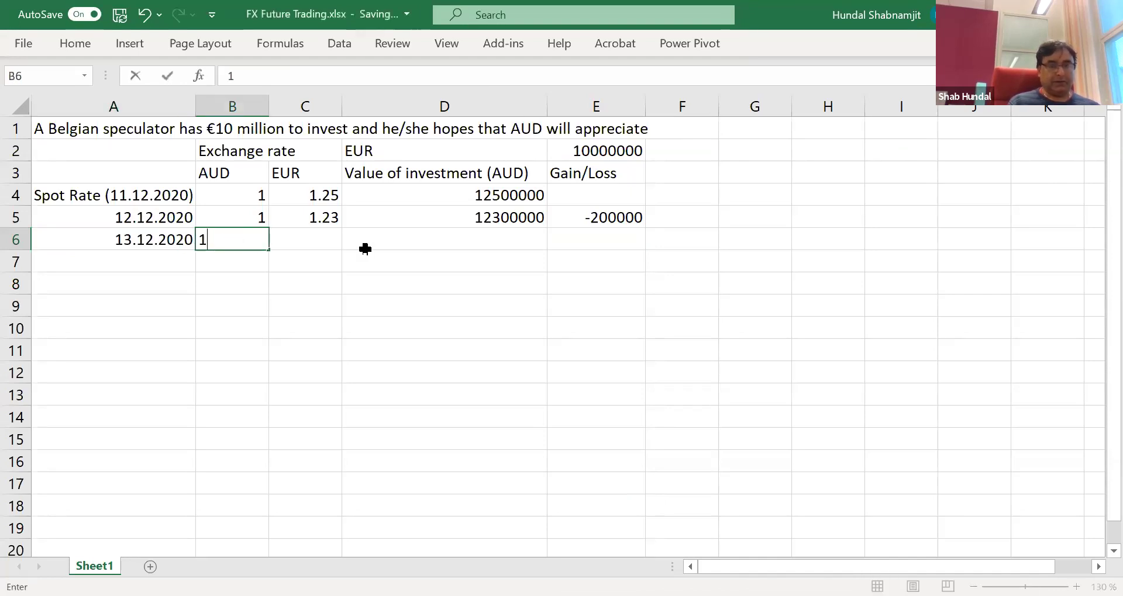
left_click(326, 243)
type("1")
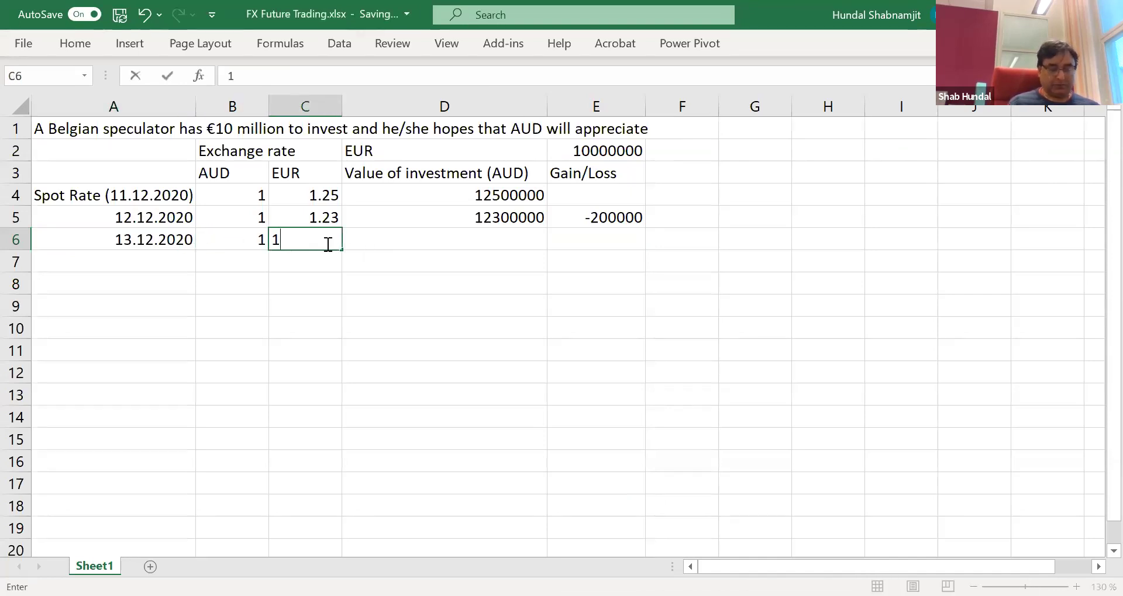
type(".19")
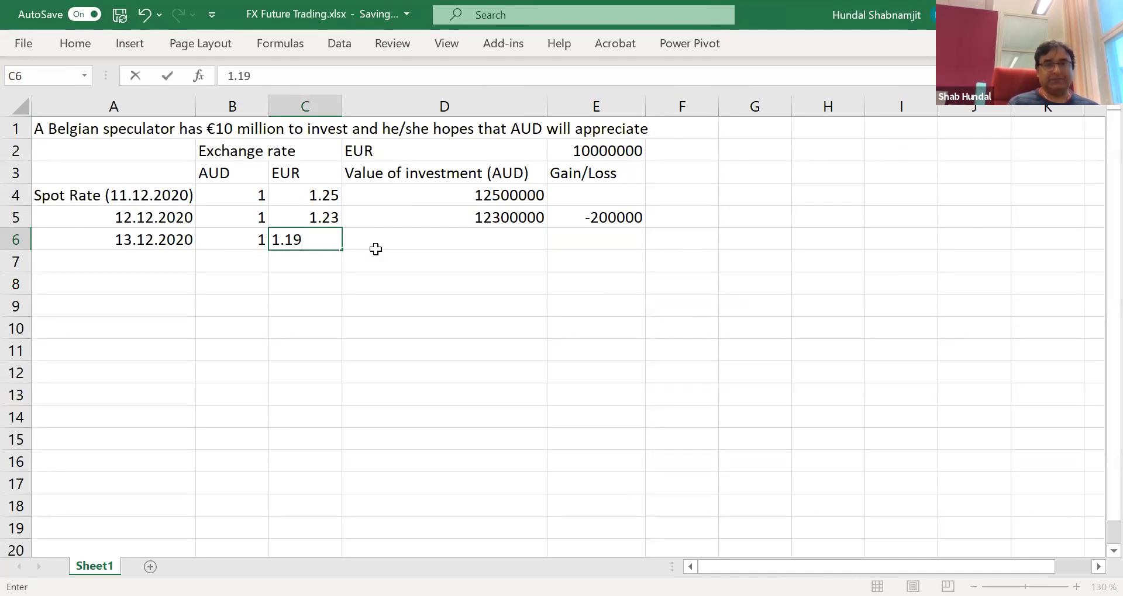
Calculate the investment value for 13.12.2020 in cell D6 with the formula =C6*E2
left_click(396, 241)
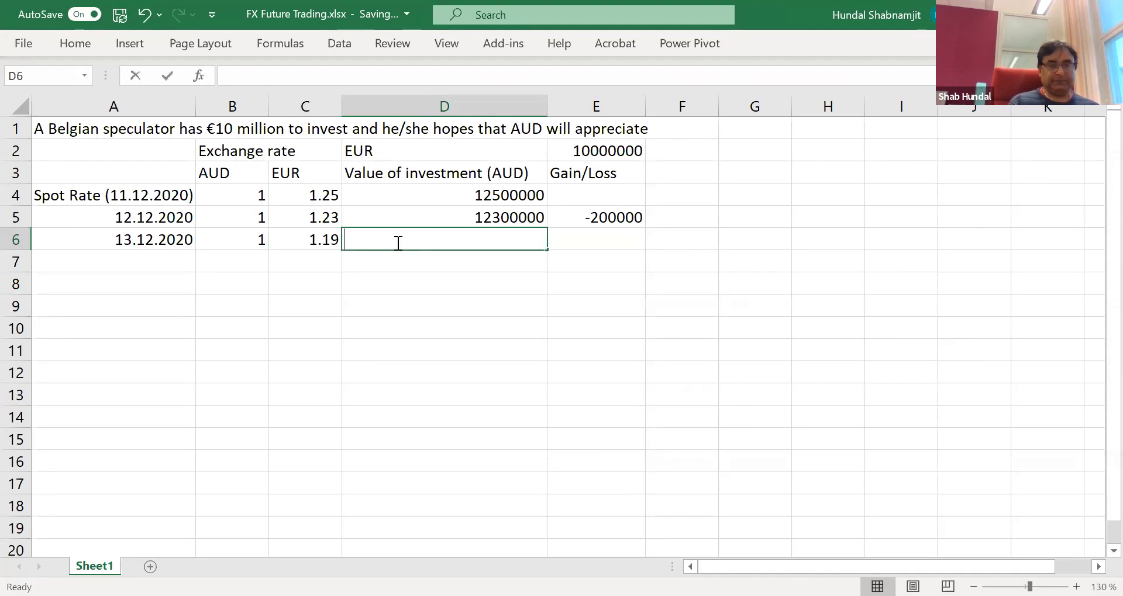
type("=")
left_click(317, 240)
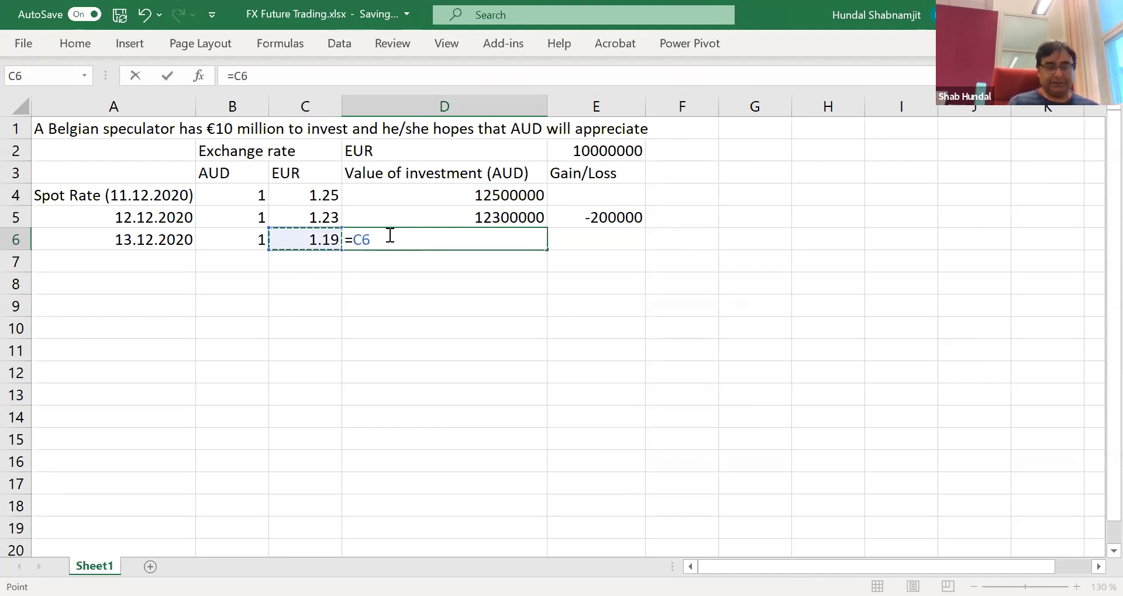
type("*")
left_click(601, 152)
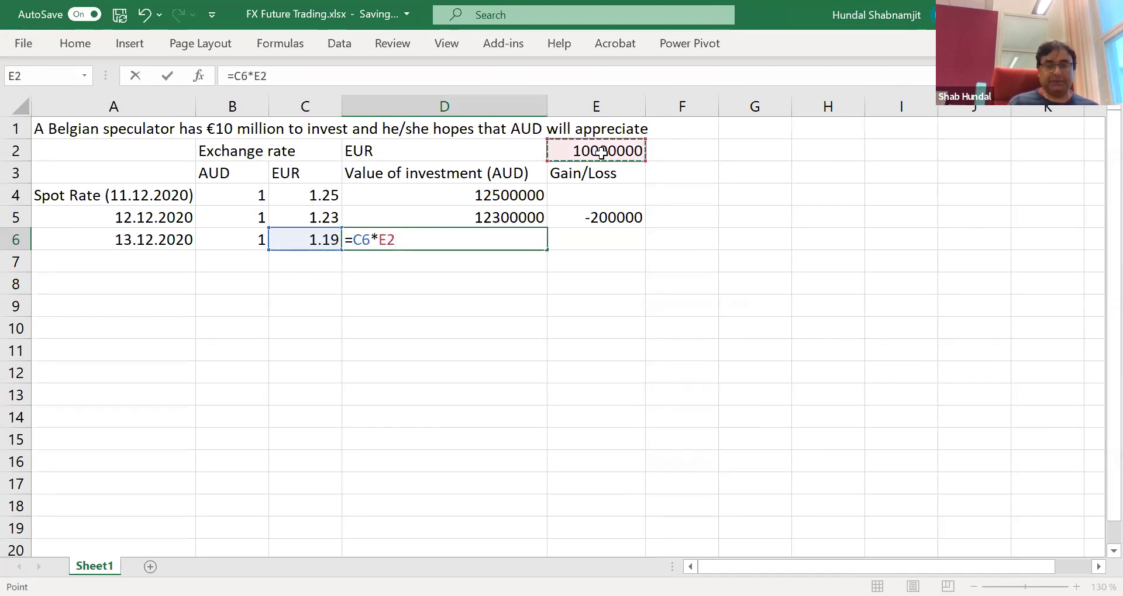
key("Return")
left_click(500, 240)
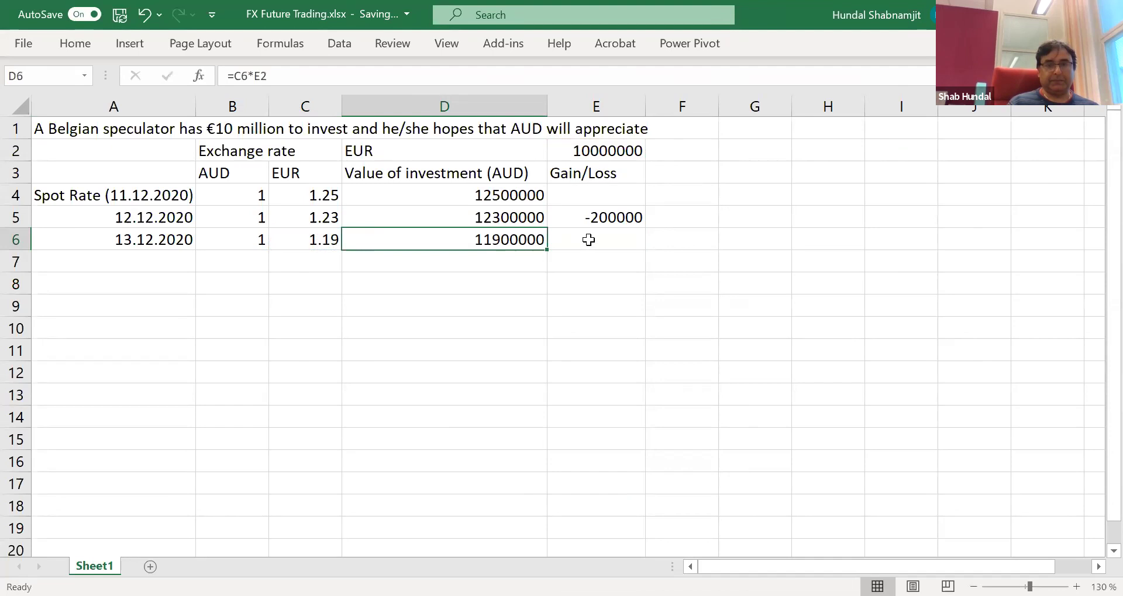
Copy the Gain/Loss formula from cell E5 down to E6
left_click(592, 221)
mouse_move(645, 234)
left_mouse_down()
mouse_move(655, 244)
mouse_move(643, 248)
left_mouse_up()
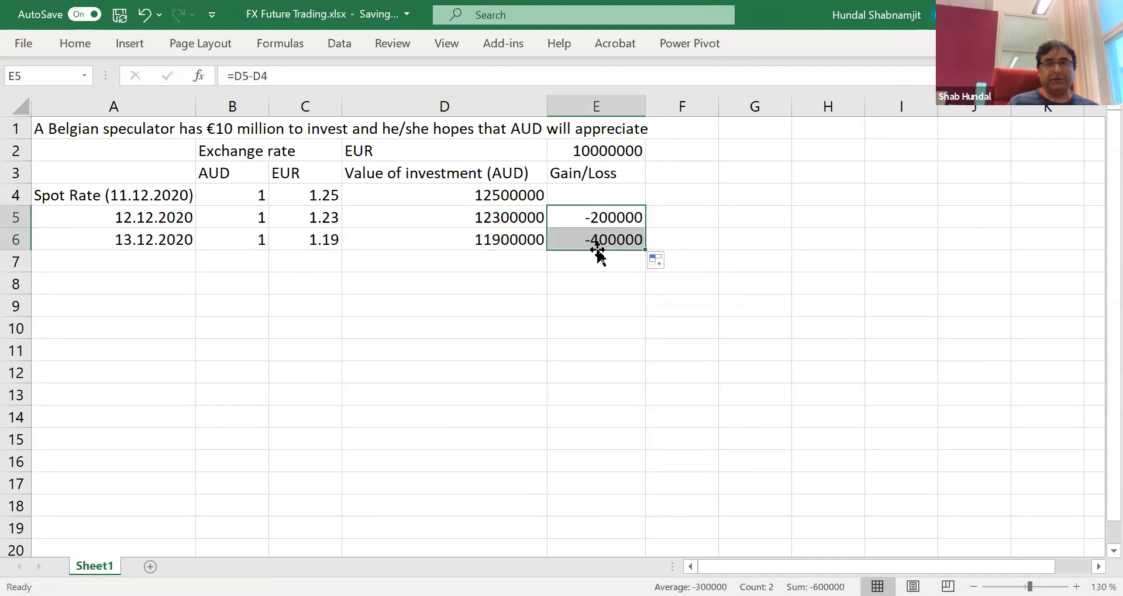
left_click(579, 248)
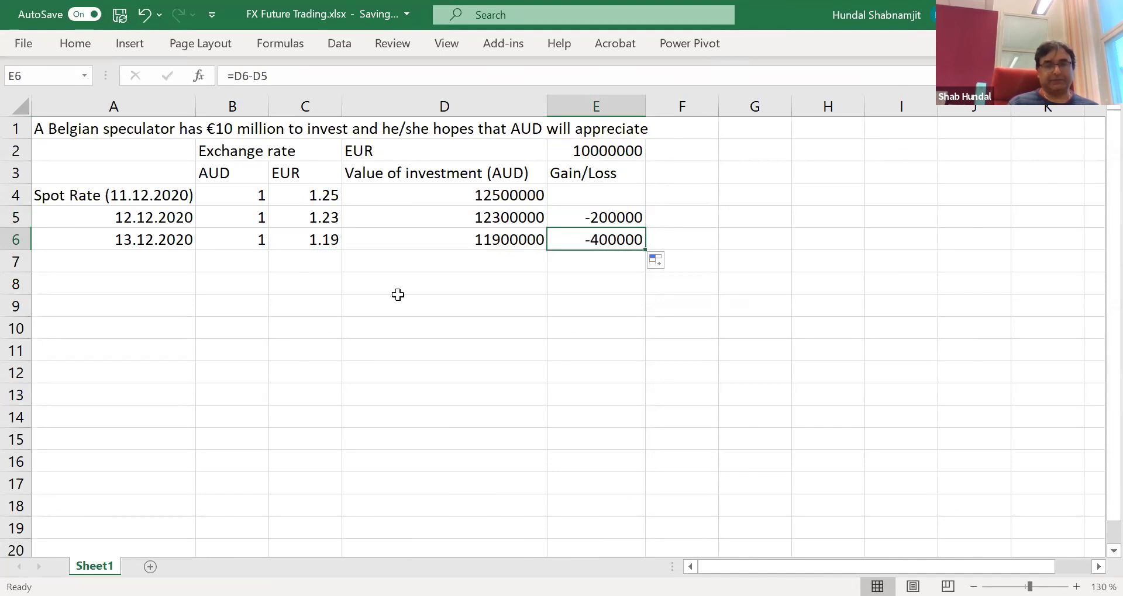
Fill row 7 with the date 14.12.2020 in column A, 1 for AUD, and 1.23 for EUR
left_click(114, 260)
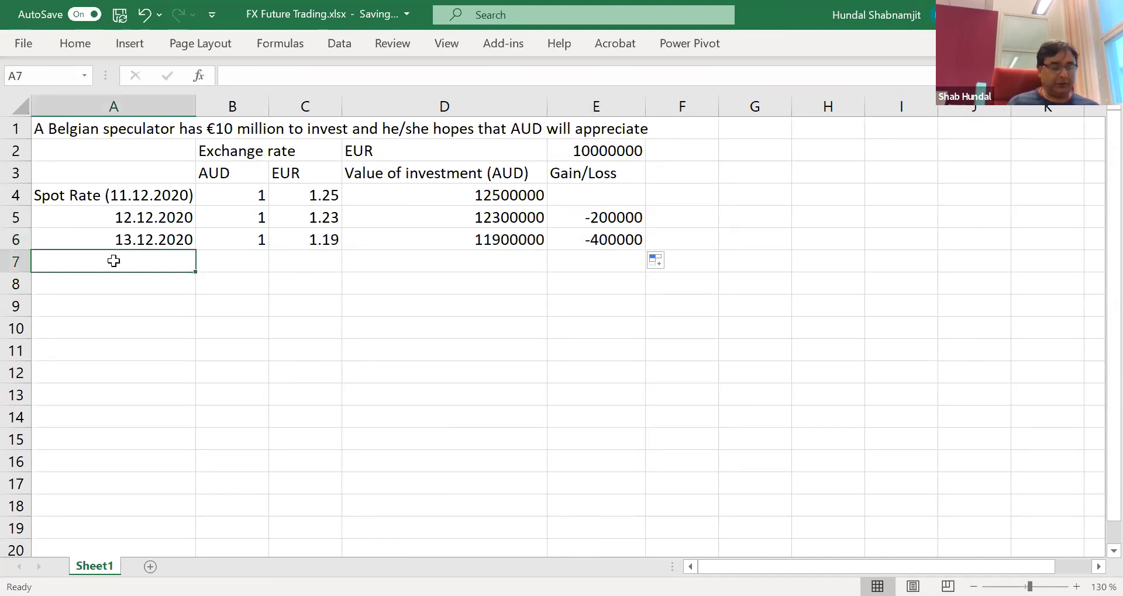
type("14.12.")
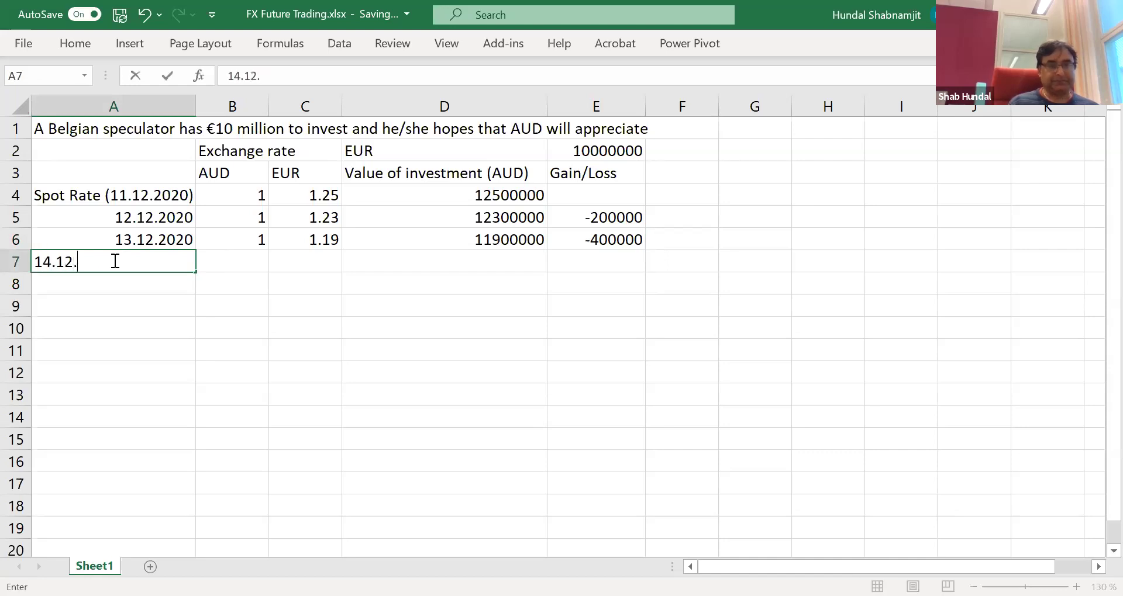
type("2020")
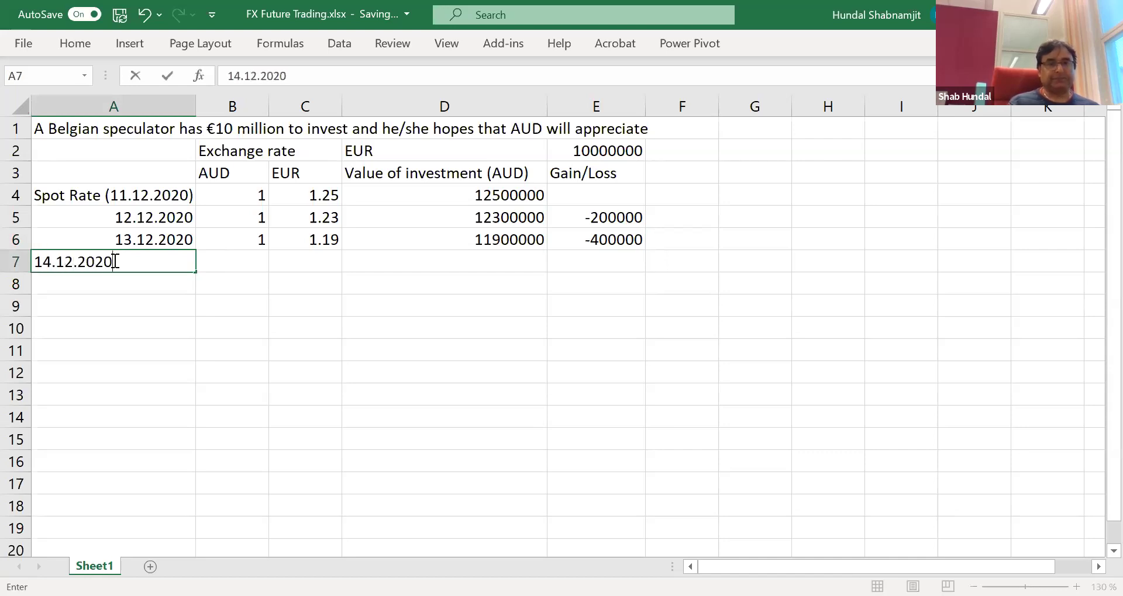
double_click(244, 257)
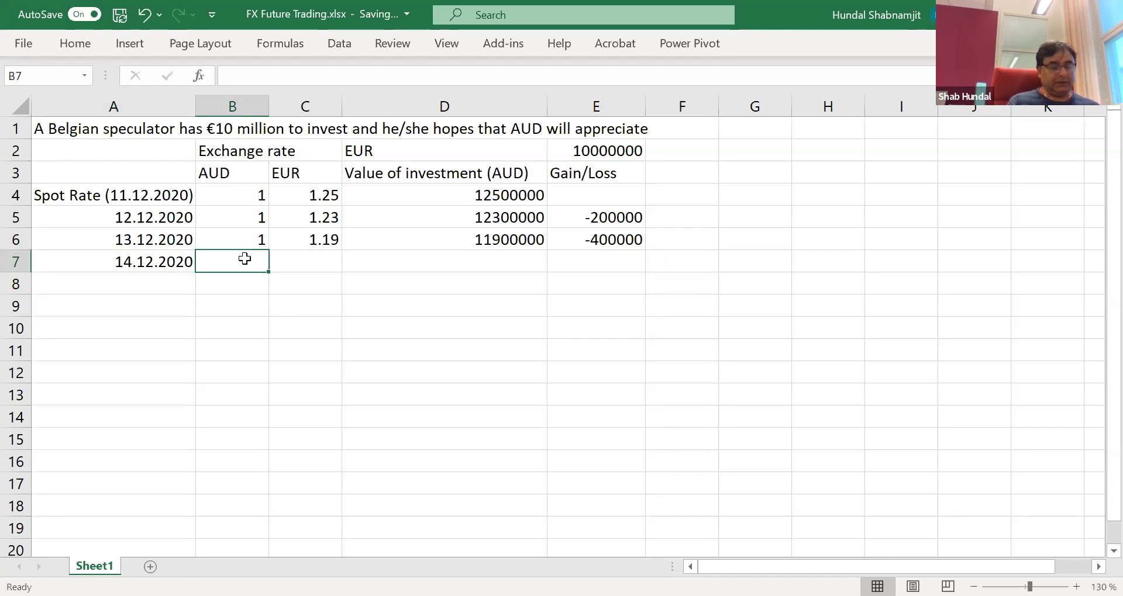
type("1")
left_click(299, 263)
type("1.23")
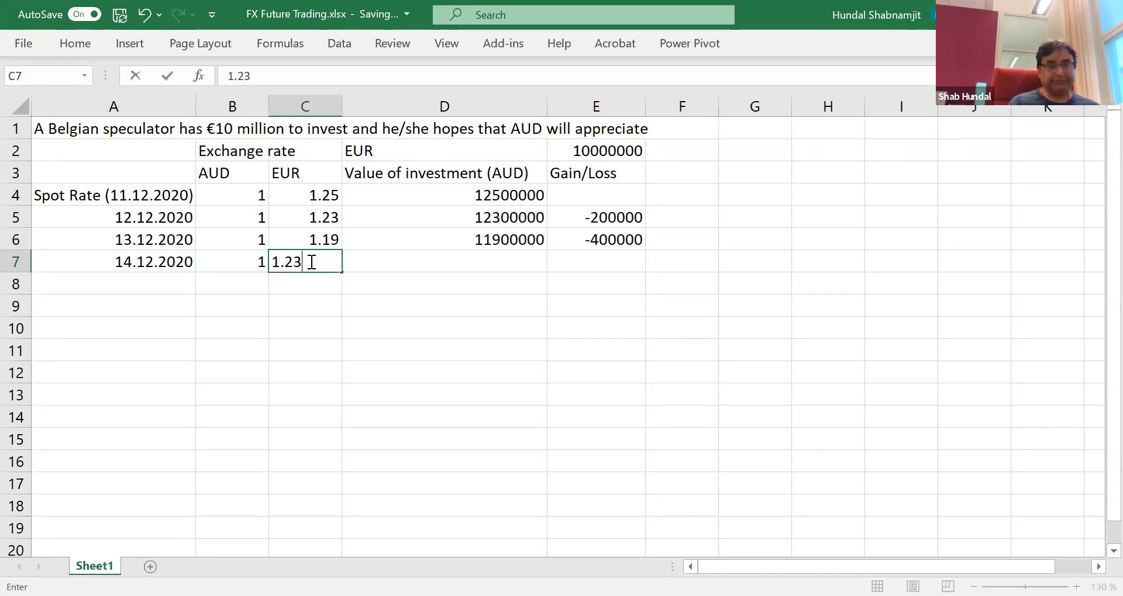
Change the formula in D4 to =C4*E$2 so the investment row stays fixed, and copy it down through D7
left_click(448, 260)
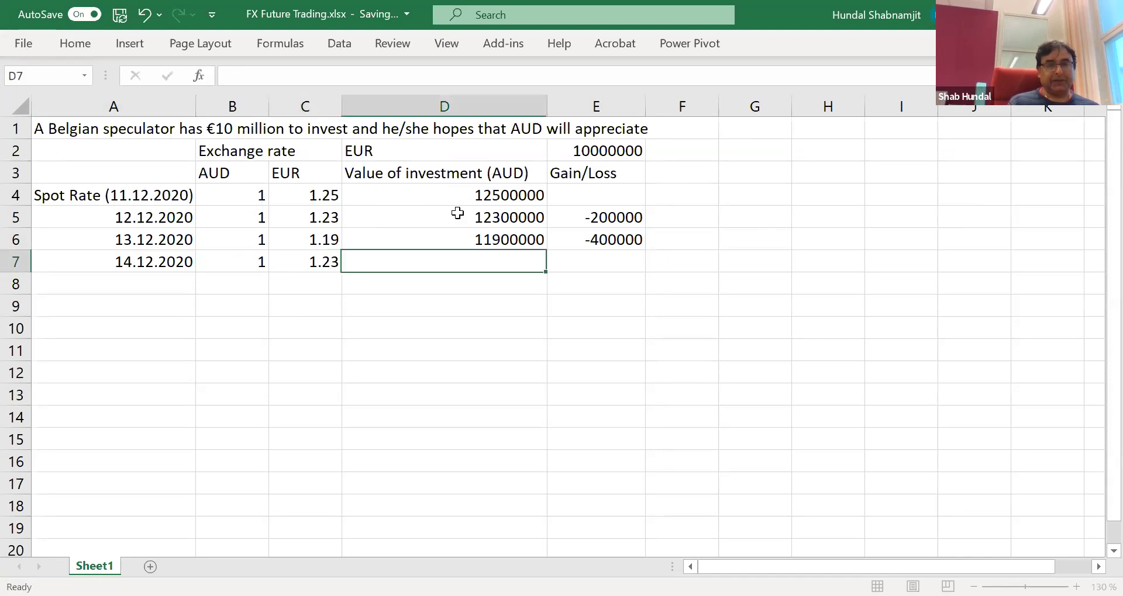
left_click(457, 214)
left_click(457, 198)
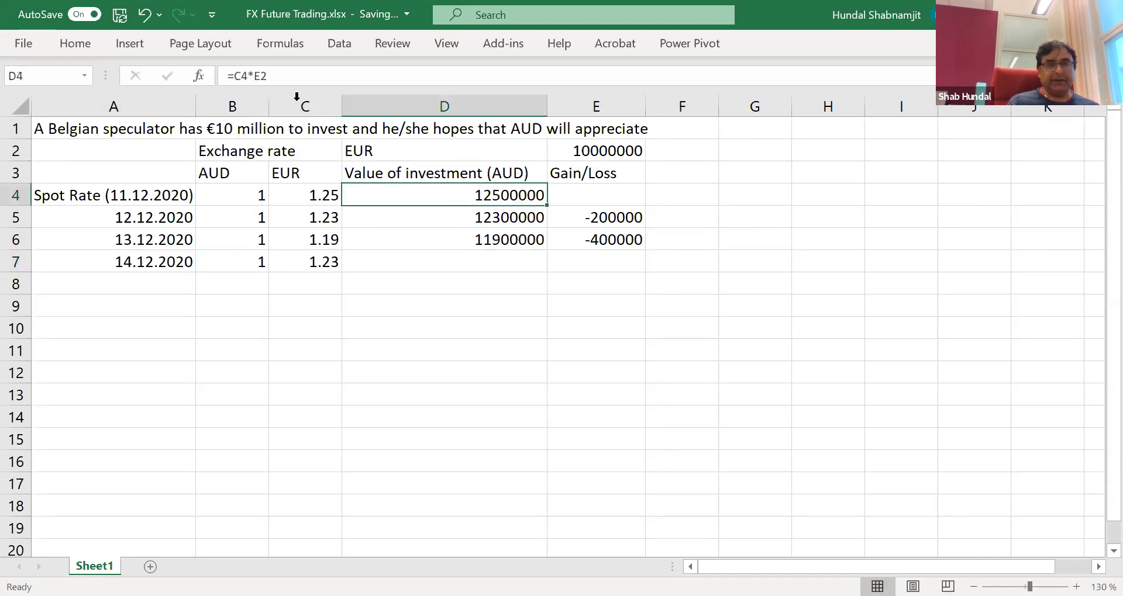
left_click(265, 75)
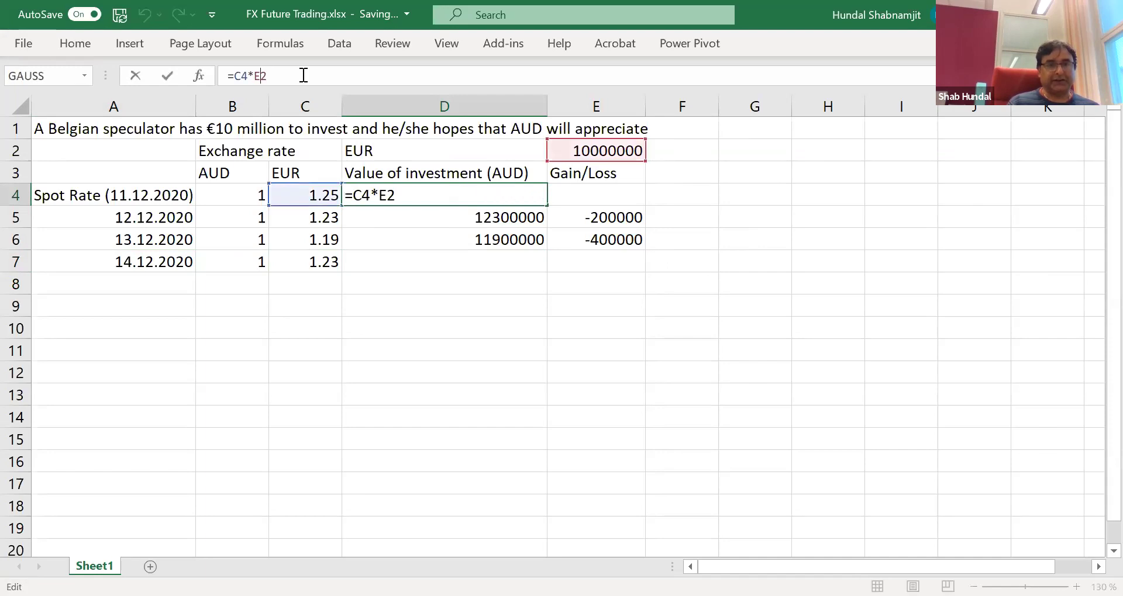
type("$")
key("Return")
left_click(452, 195)
left_click_drag(547, 206, 544, 273)
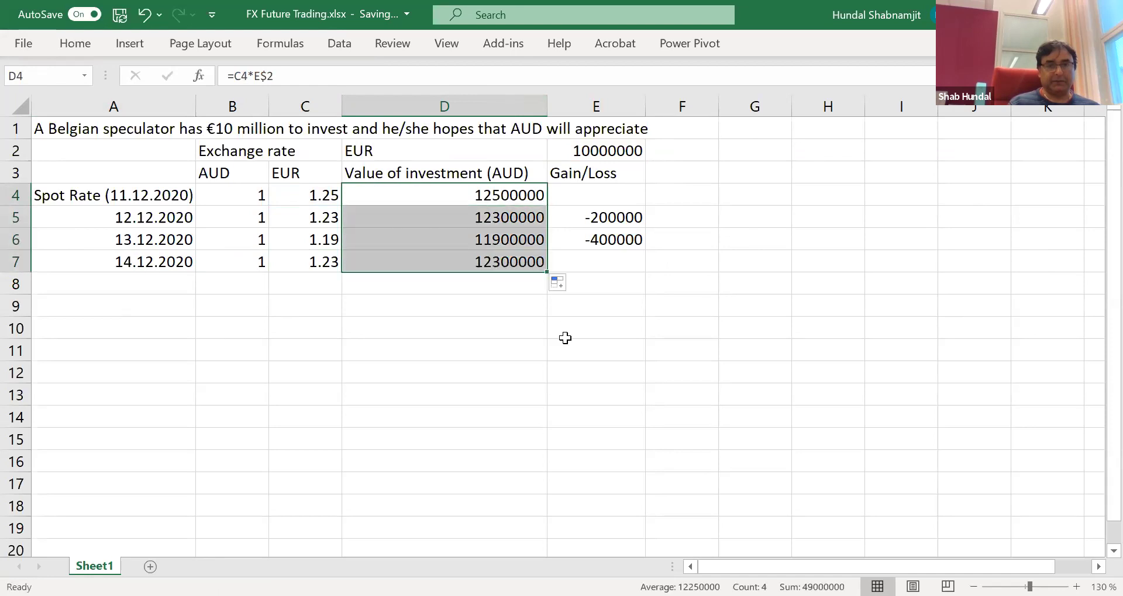
left_click(565, 338)
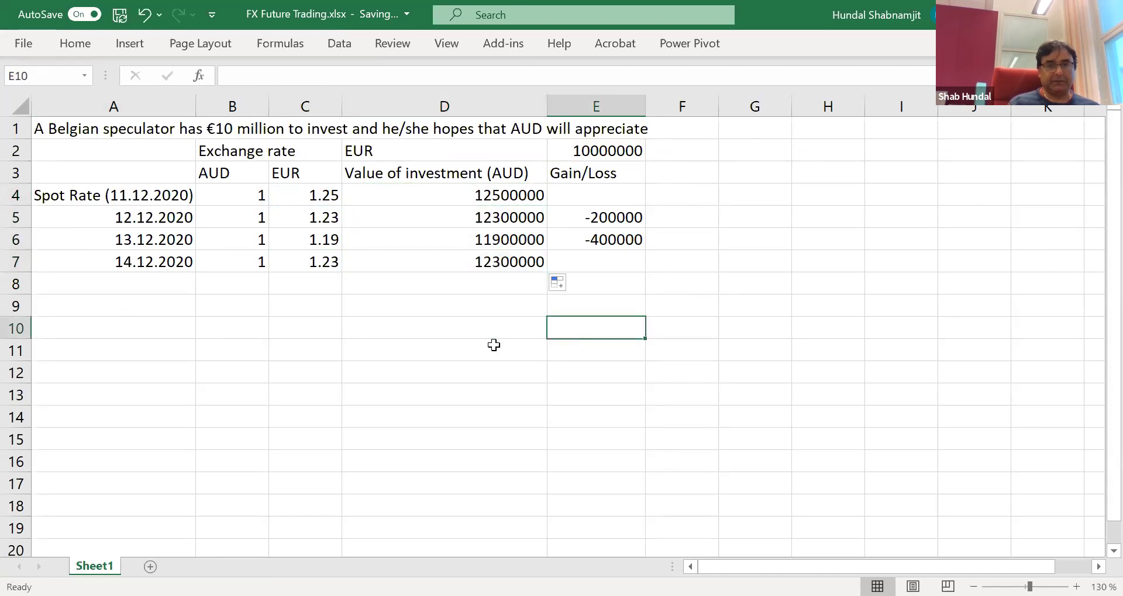
left_click(465, 216)
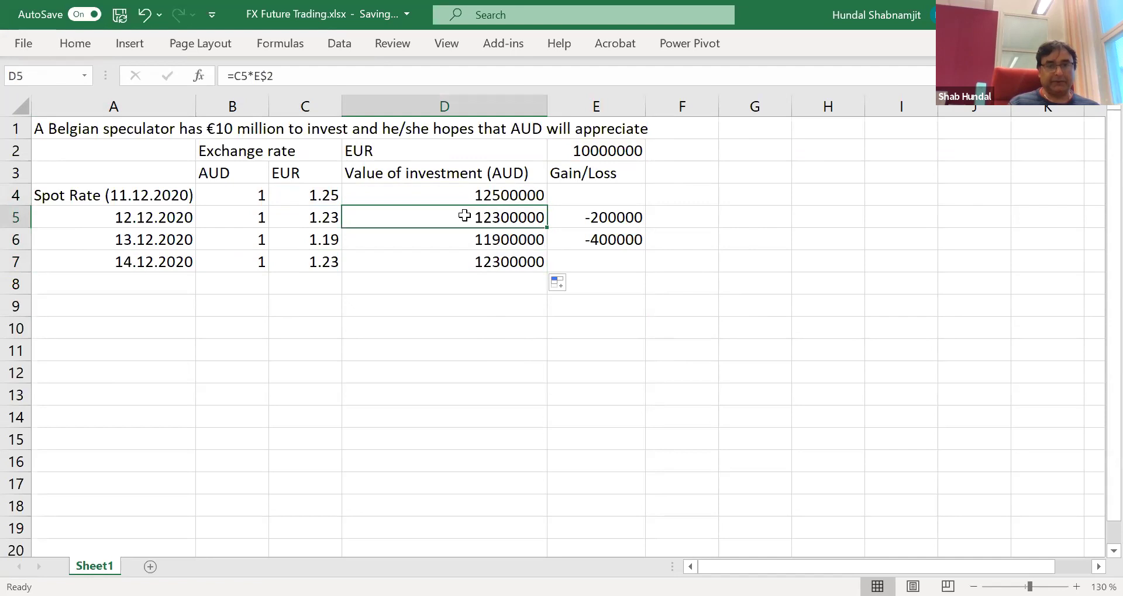
left_click(459, 238)
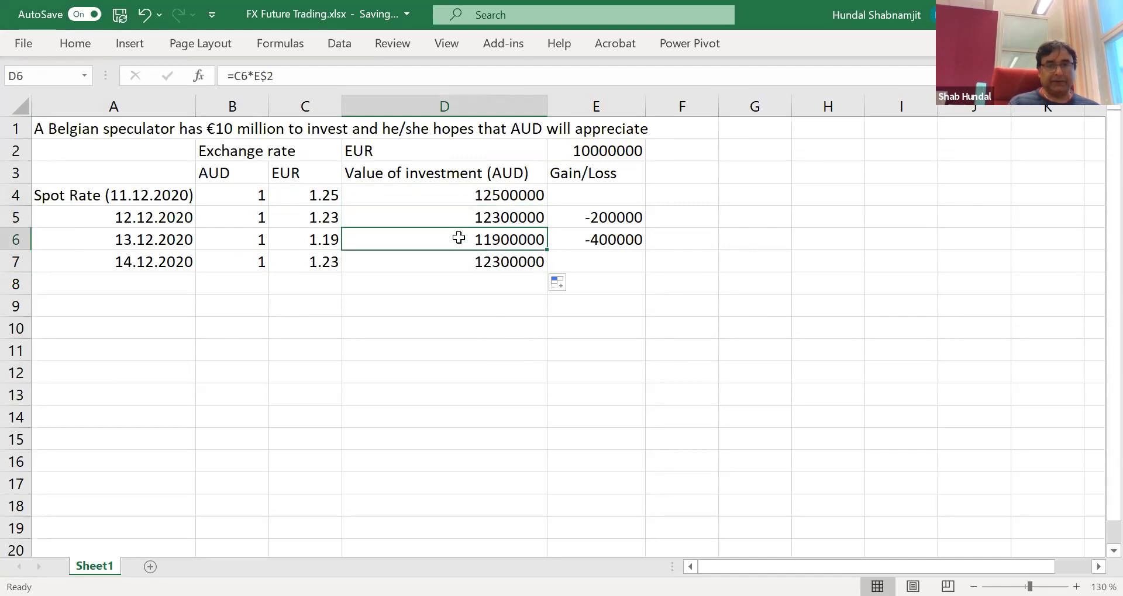
left_click(454, 262)
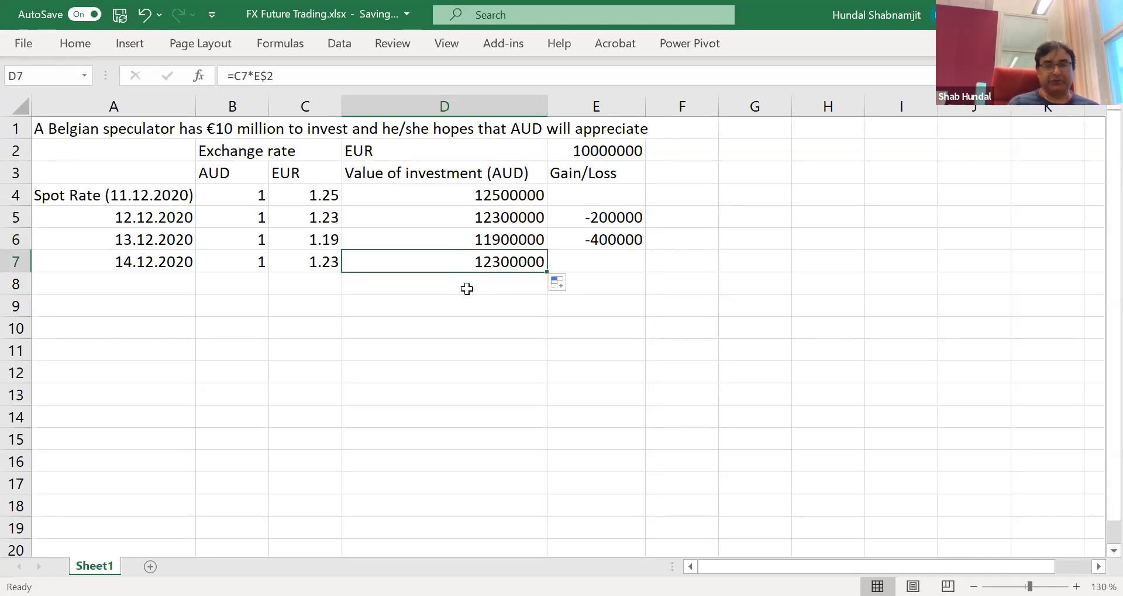
Copy the Gain/Loss formula from cell E6 down to E7
left_click(601, 259)
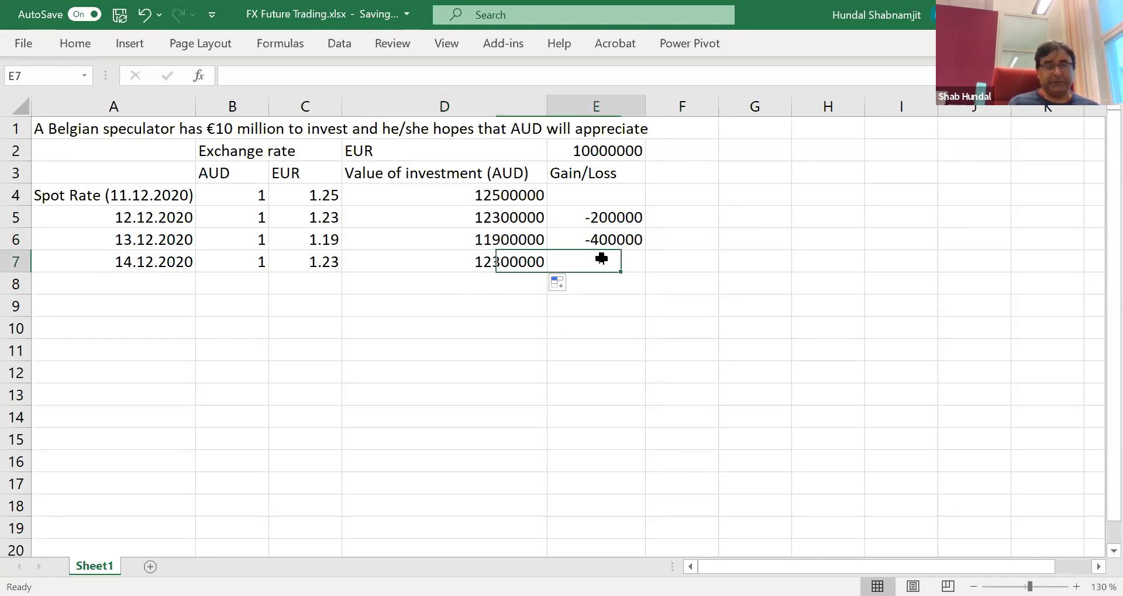
left_click(608, 237)
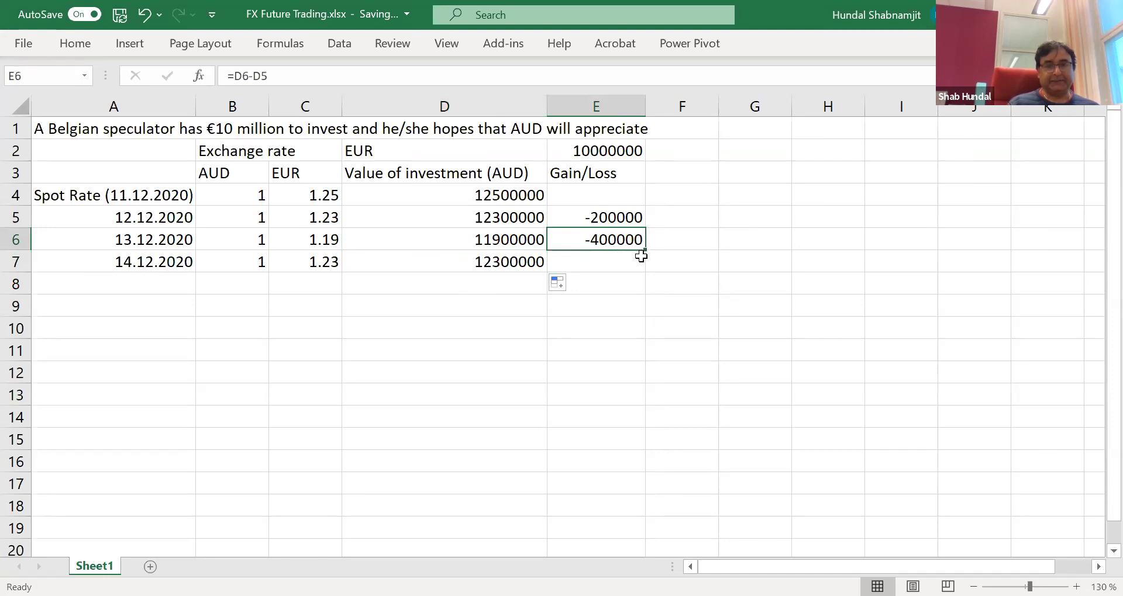
left_click_drag(644, 250, 646, 270)
left_click(462, 287)
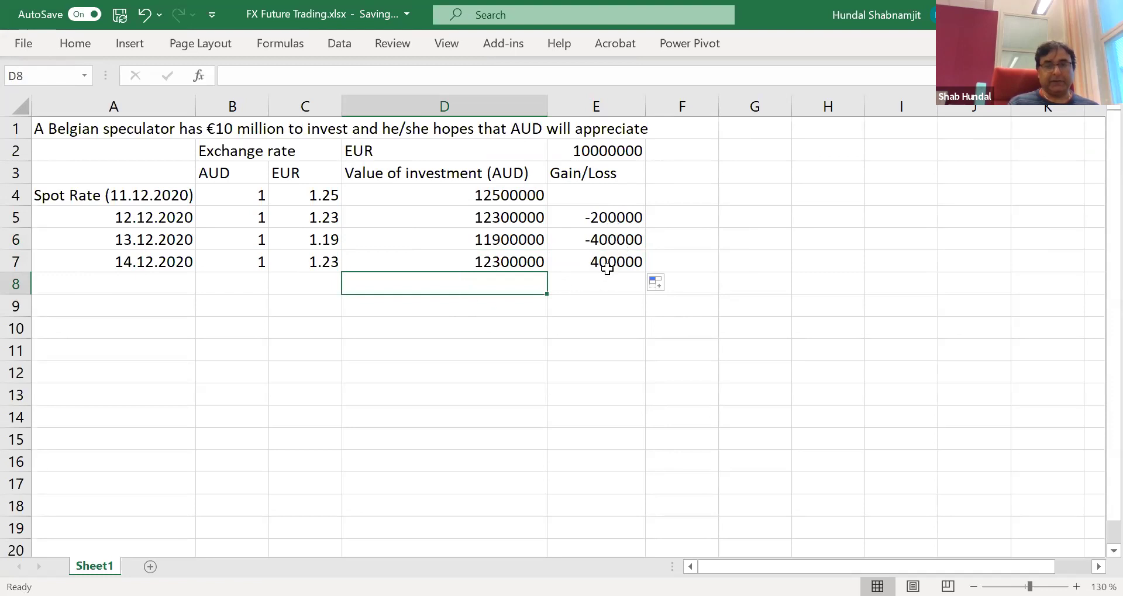
Fill row 8 with the date 15.12.2020 in column A, 1 for AUD, and 1.29 for EUR
left_click(112, 281)
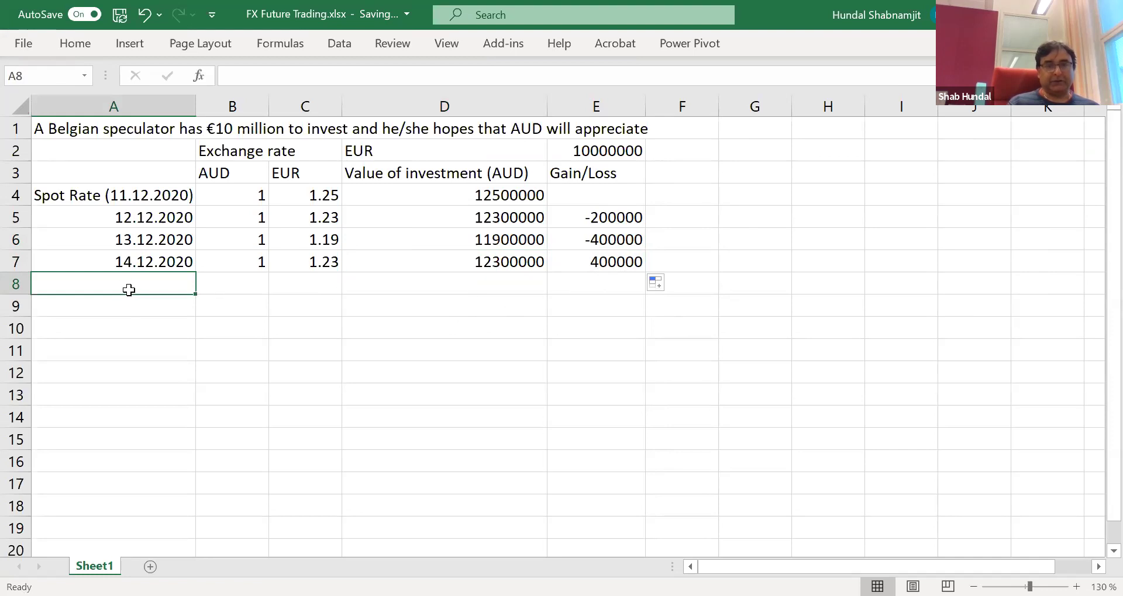
type("15")
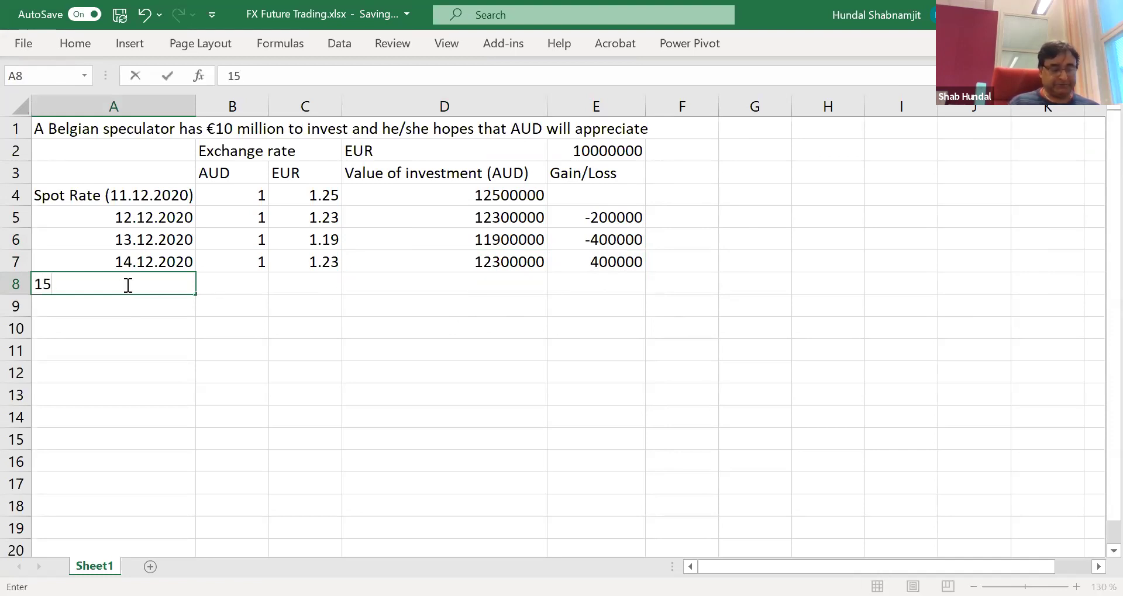
type(".12.2")
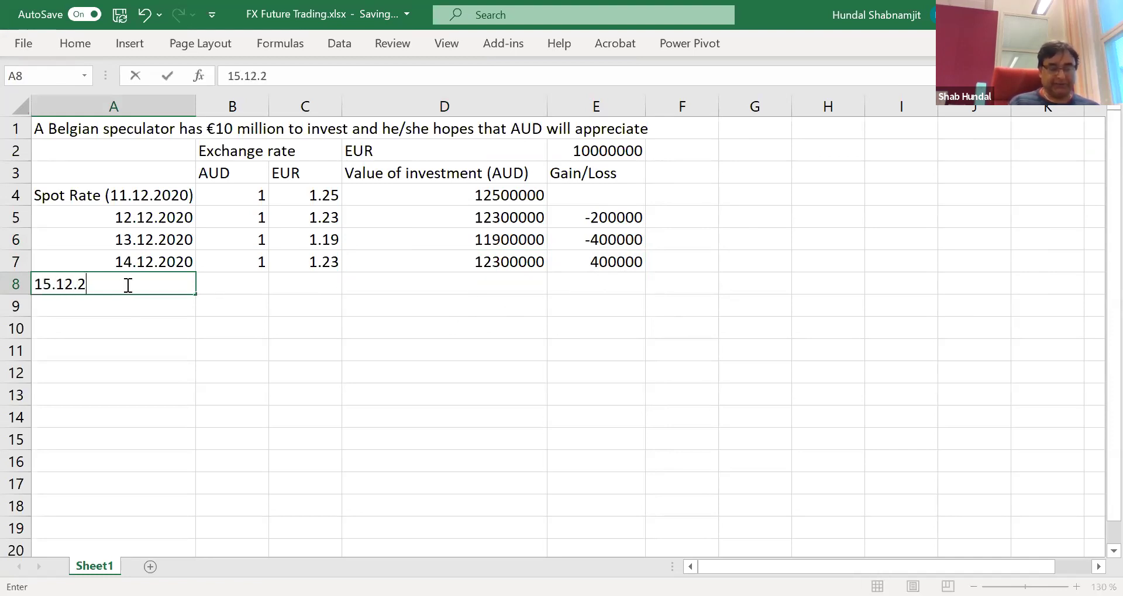
type("020")
left_click(242, 285)
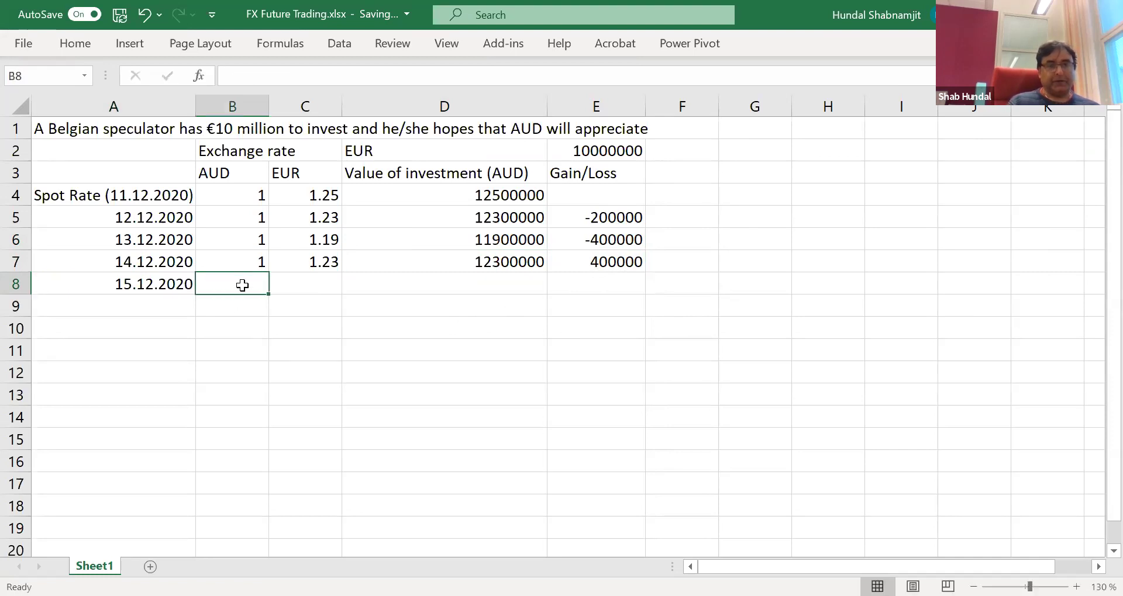
type("1")
left_click(317, 285)
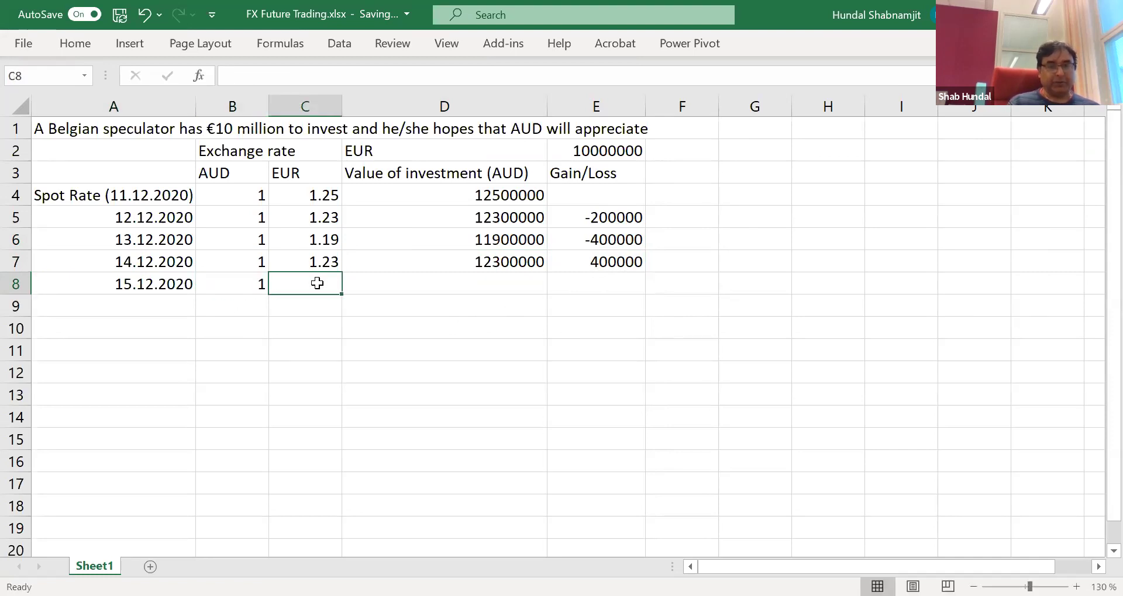
type("1.29")
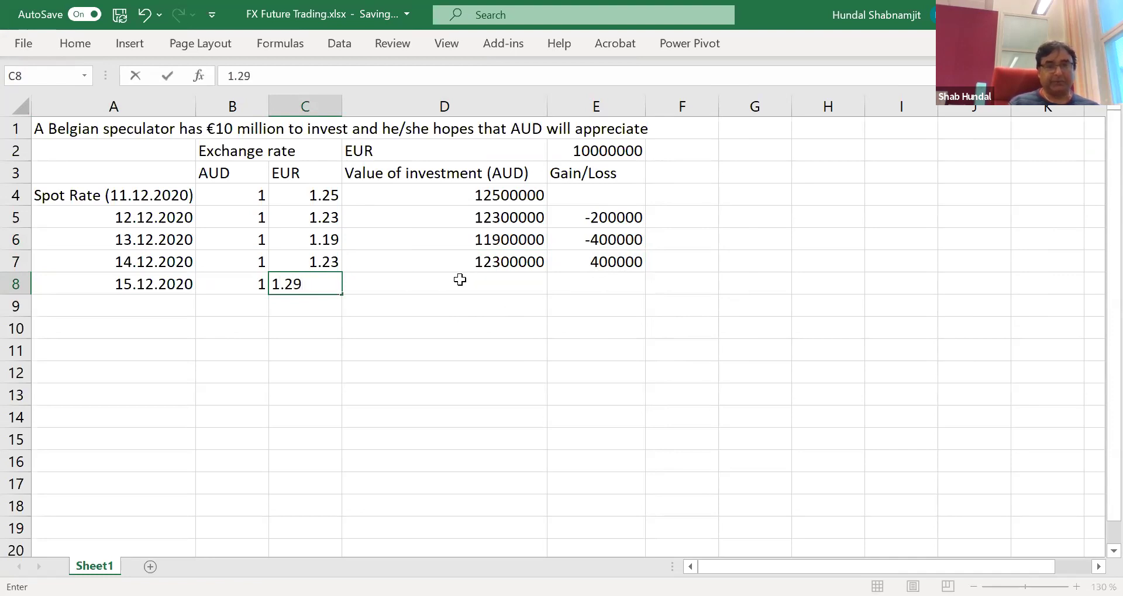
Extend the investment value formula to cell D8 and the Gain/Loss formula from E7 to E8
left_click(466, 276)
key("ctrl+d")
left_click(608, 263)
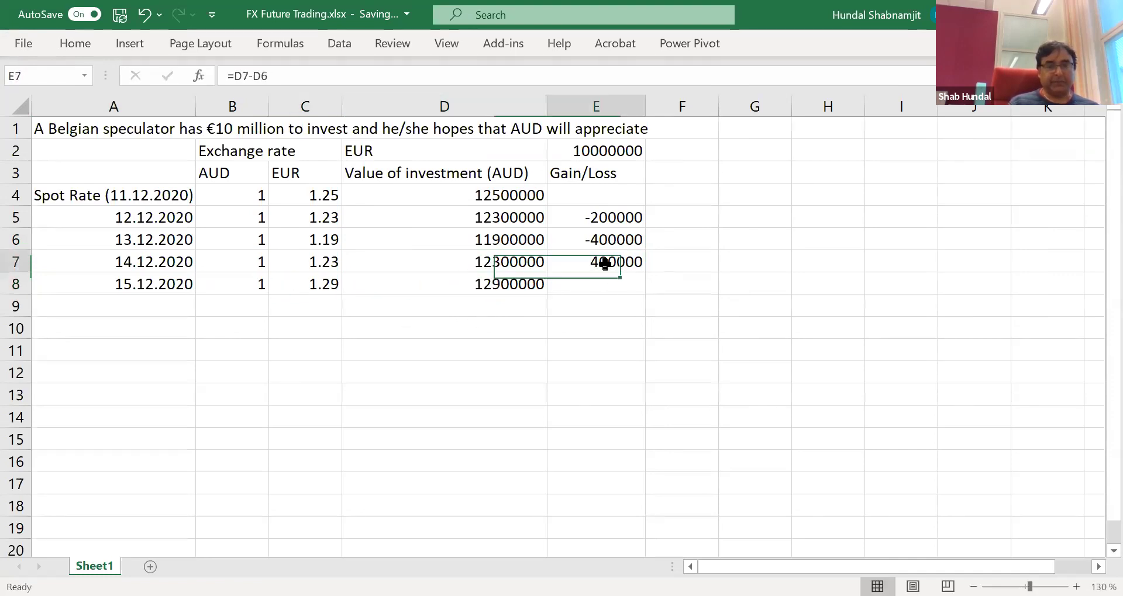
left_click_drag(645, 272, 644, 290)
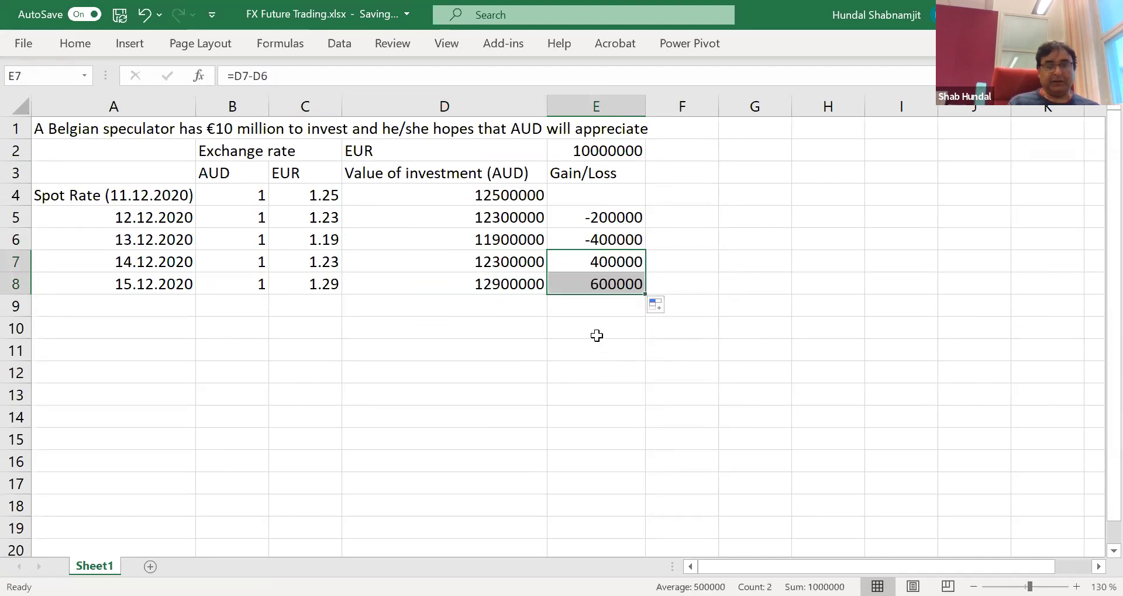
Fill row 9 with the date 16.12.2020 in column A, 1 for AUD, and 1.31 for EUR
left_click(120, 309)
type("1")
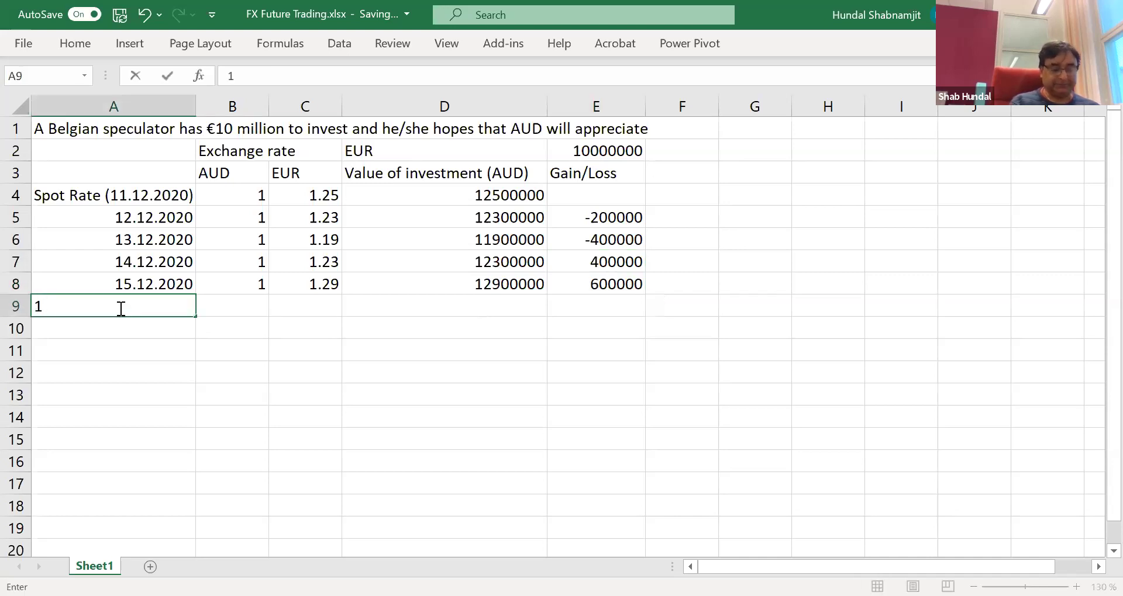
type("6.12.2020")
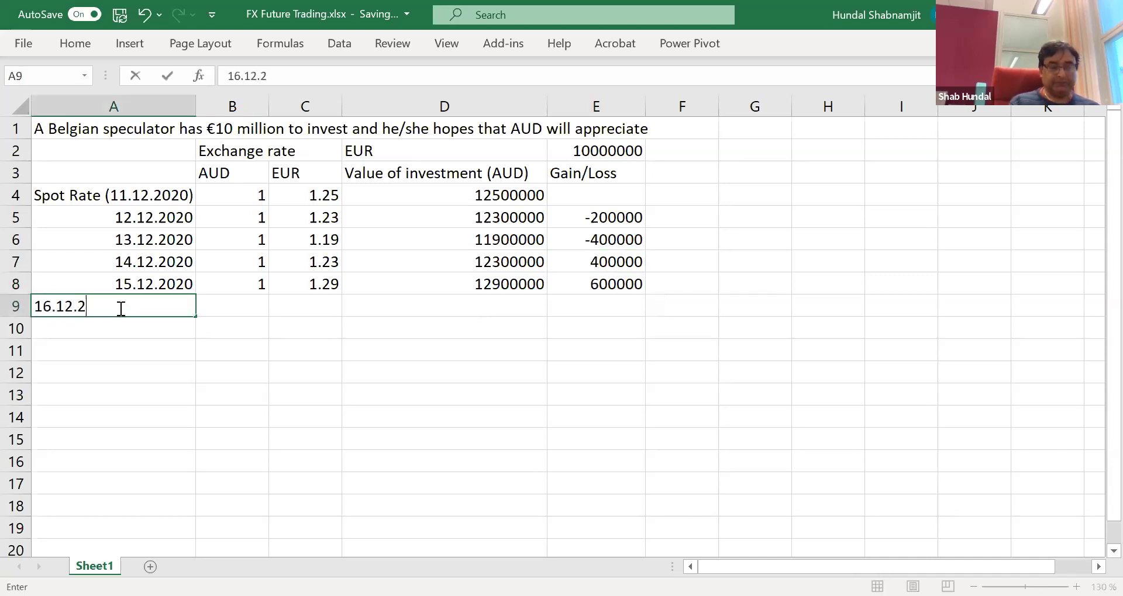
left_click(238, 305)
type("1")
left_click(313, 304)
type("1")
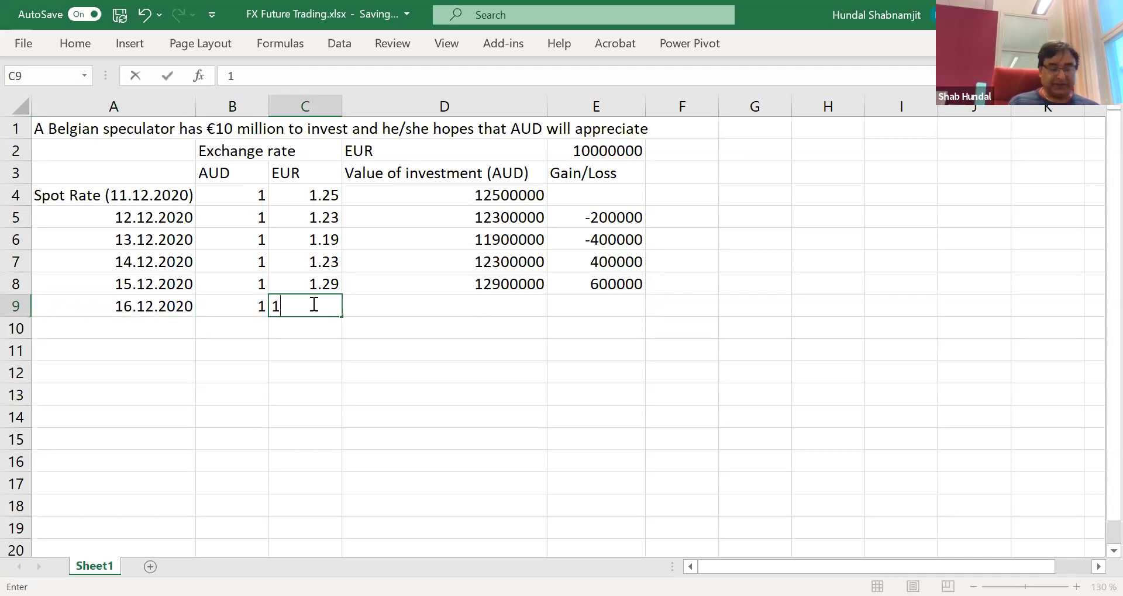
type(".31")
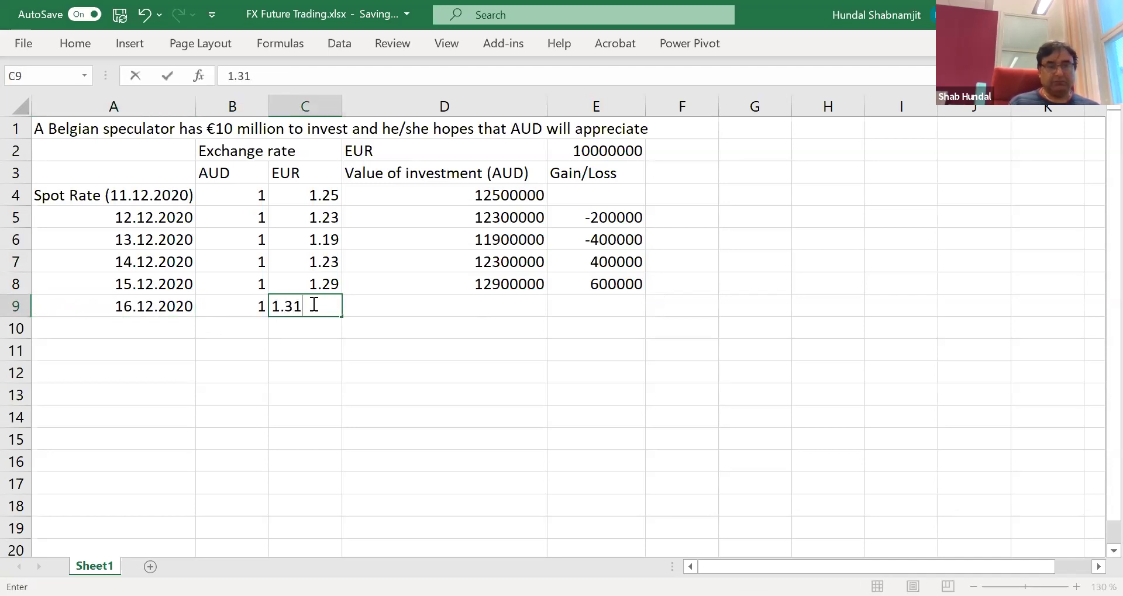
left_click(439, 350)
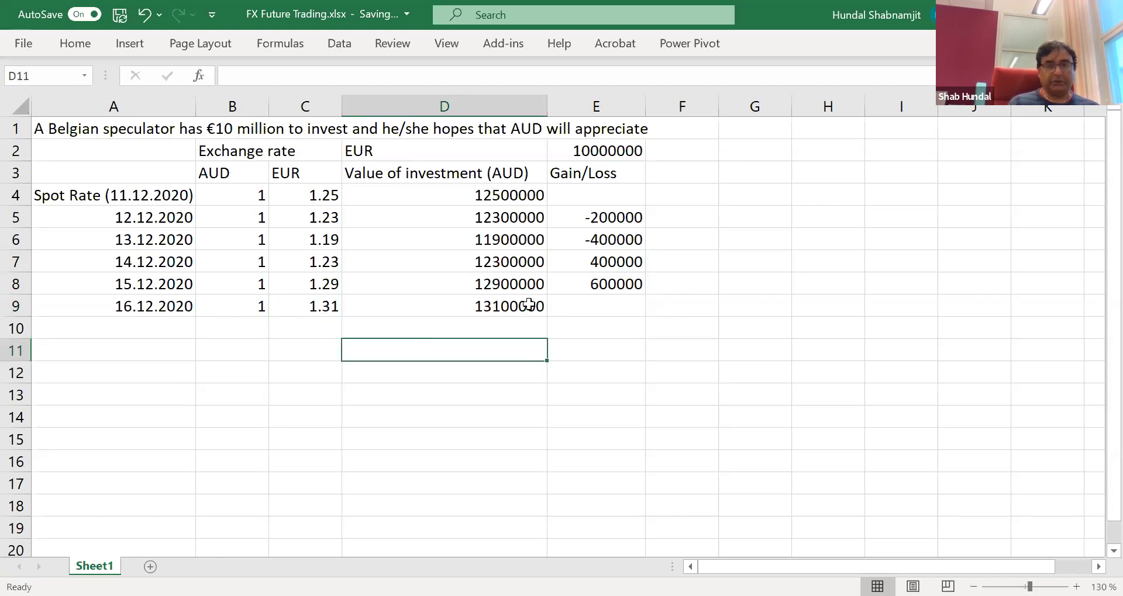
Copy the Gain/Loss formula from cell E8 down to E9
left_click(611, 287)
left_click_drag(644, 295, 643, 309)
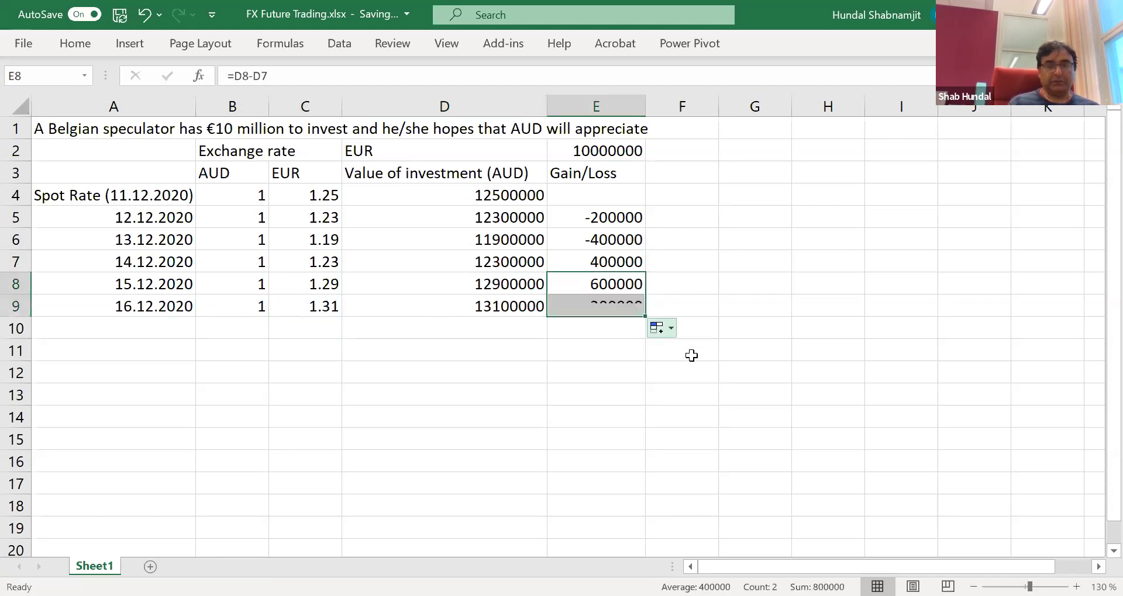
left_click(687, 354)
left_click(468, 416)
left_click(145, 311)
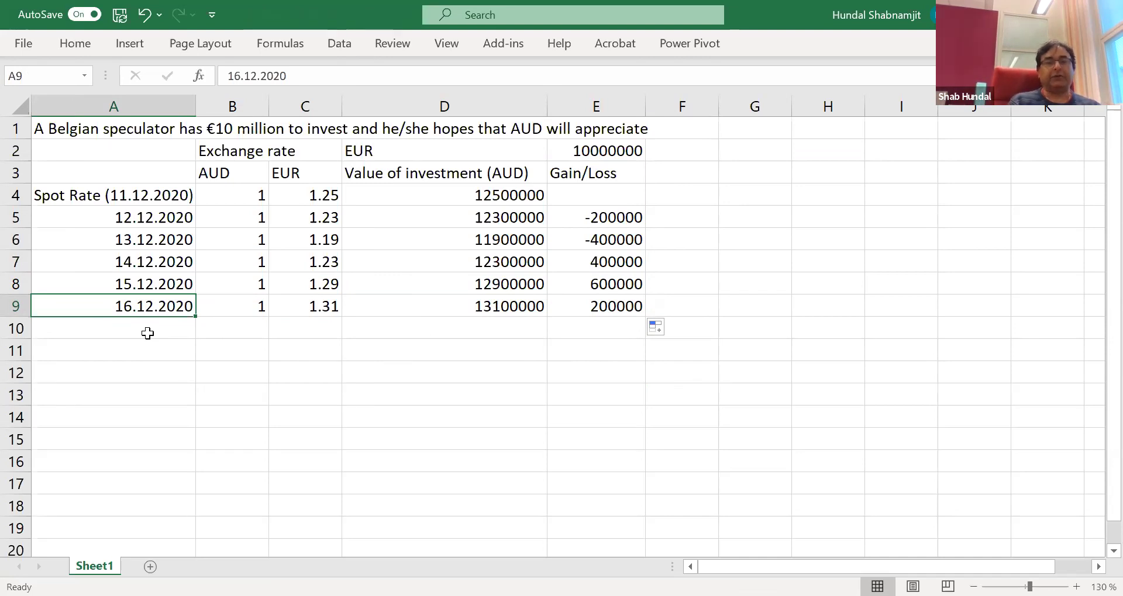
left_click(314, 306)
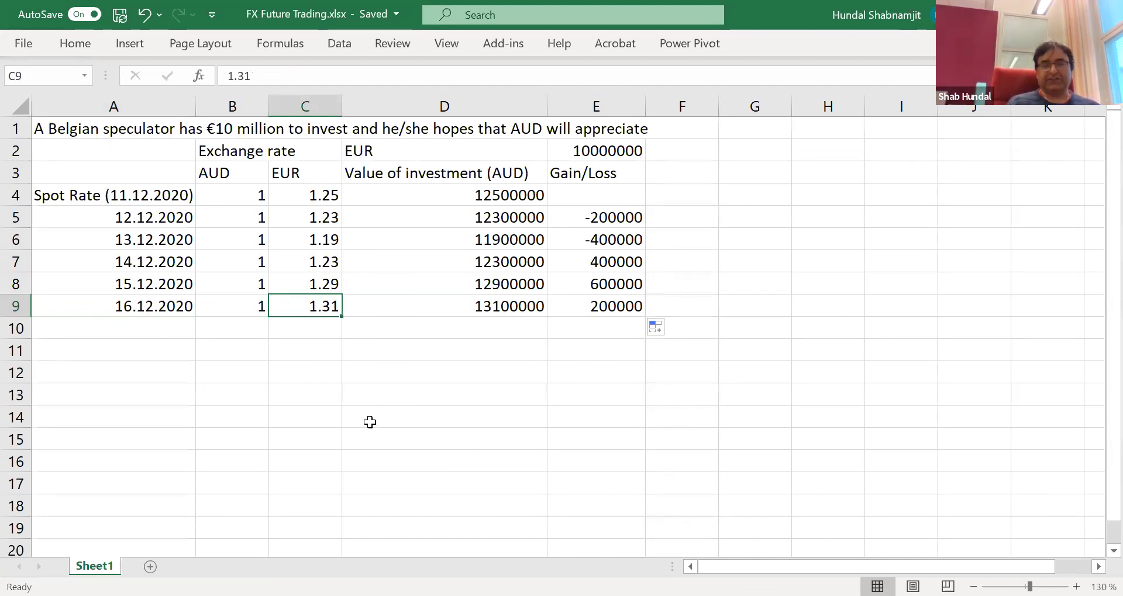
left_click(124, 330)
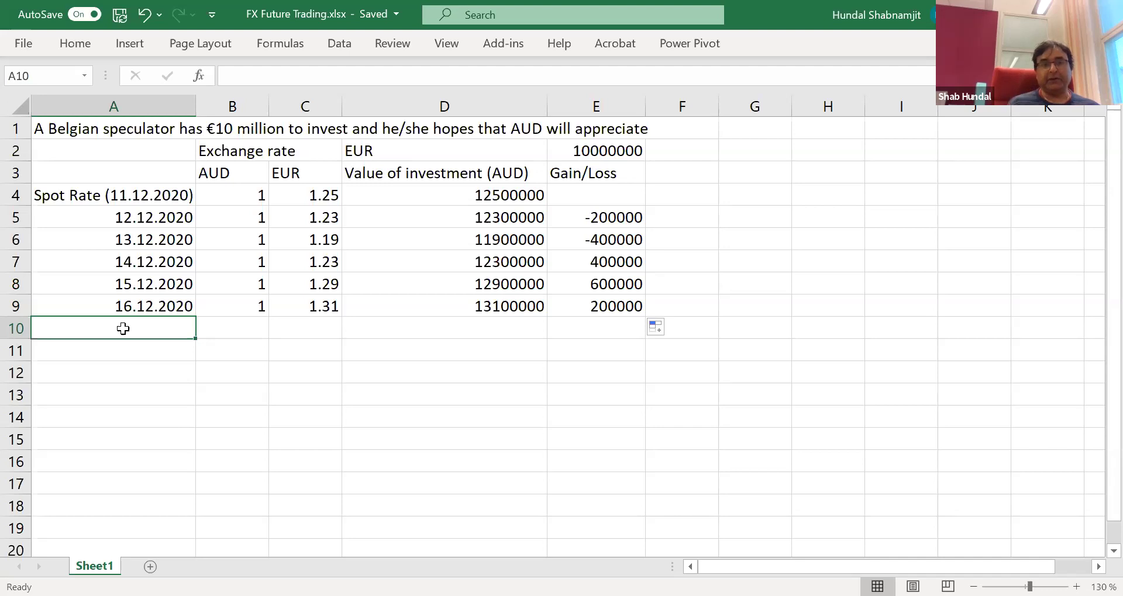
left_click(607, 326)
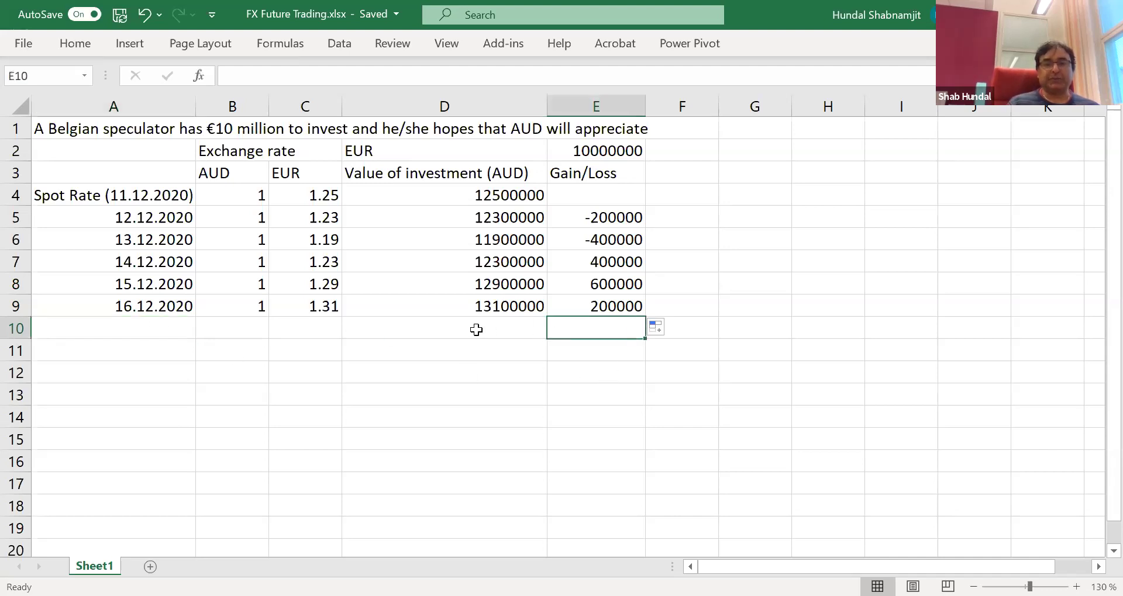
left_click(476, 327)
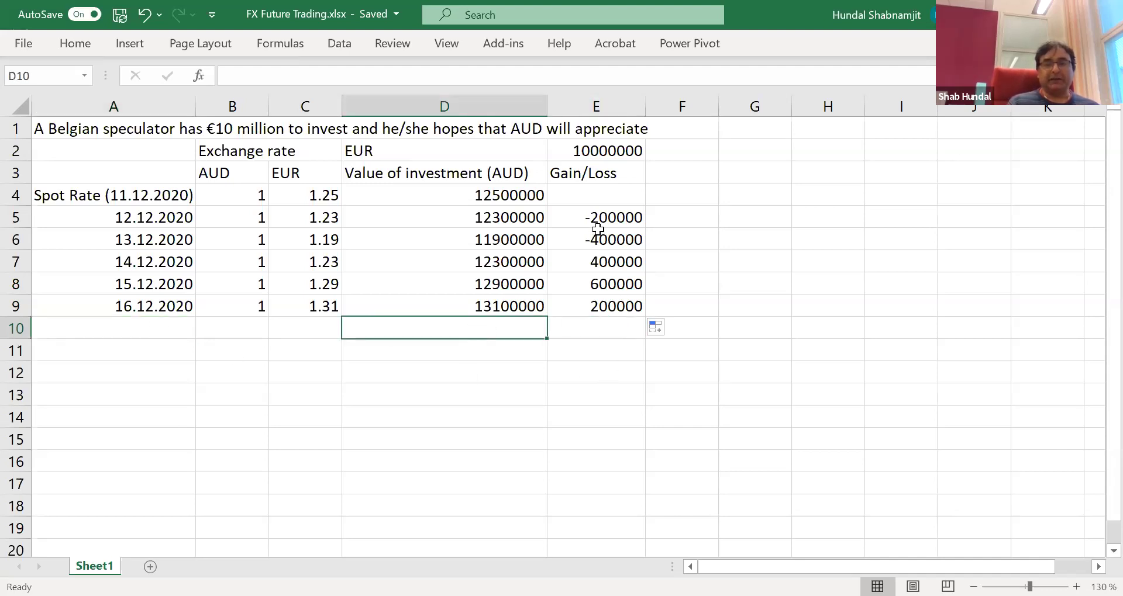
Total the Gain/Loss column in cell E10 with a SUM formula over the range E4:E9
left_click(601, 332)
type("=")
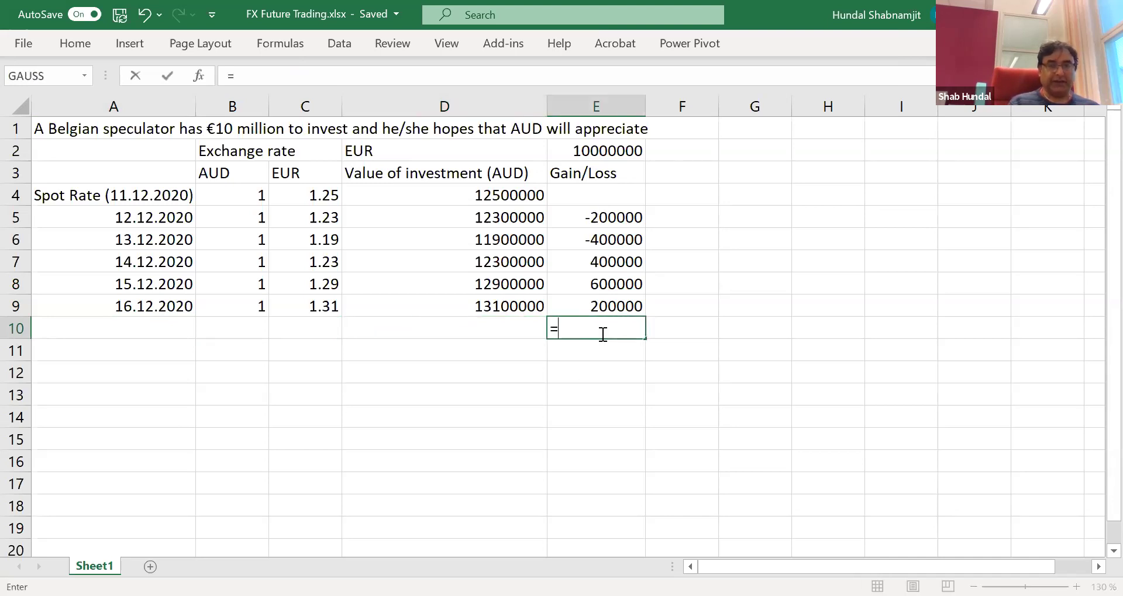
type("sum")
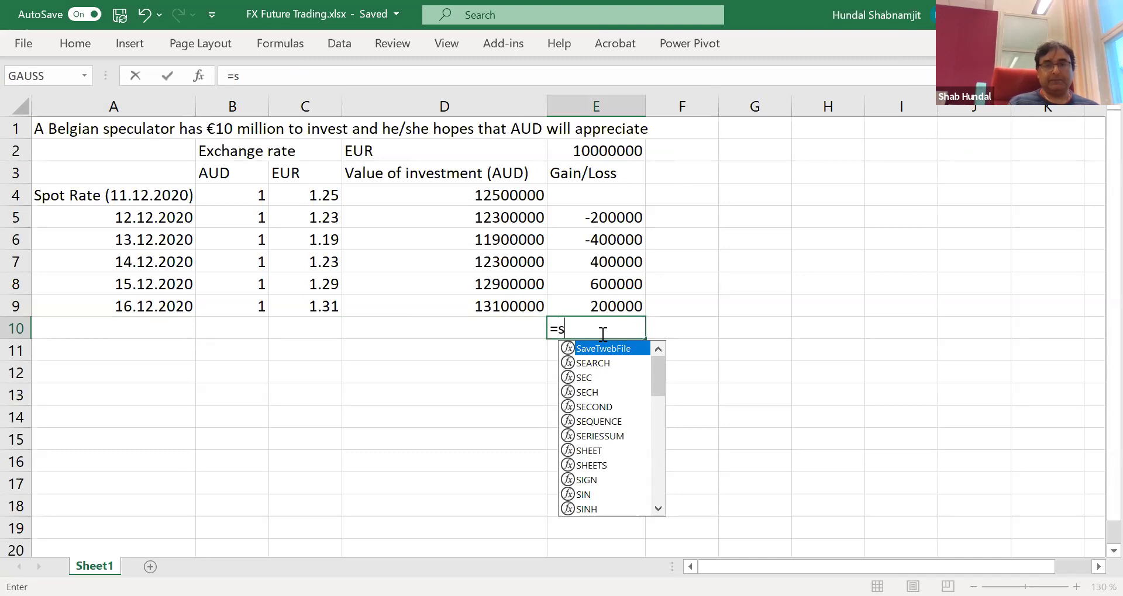
key("Tab")
left_click(610, 196)
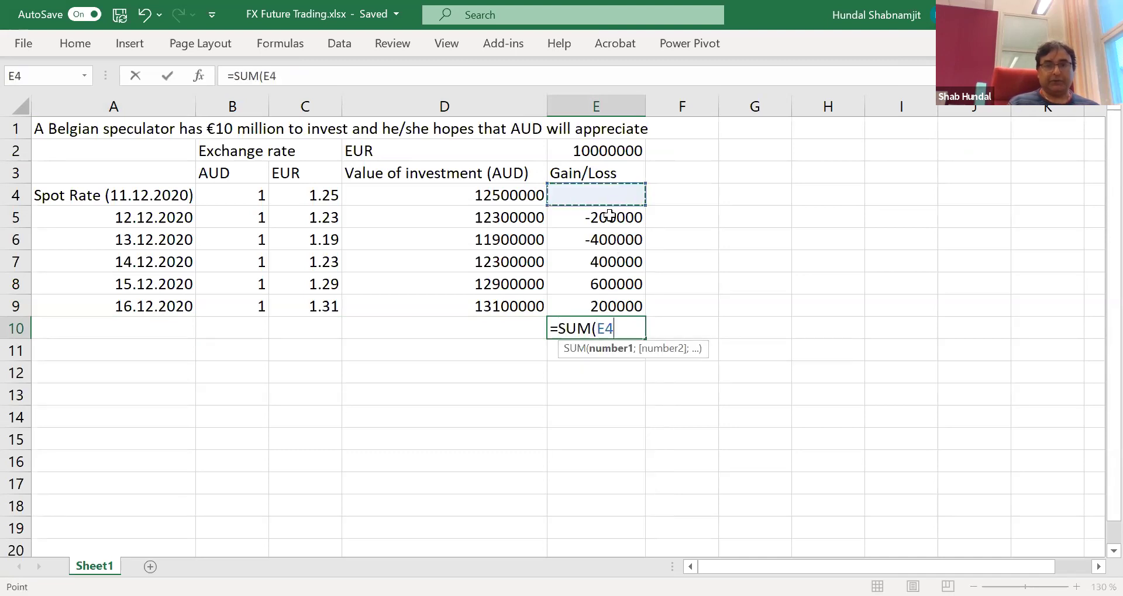
left_click(617, 307, "shift")
key("Return")
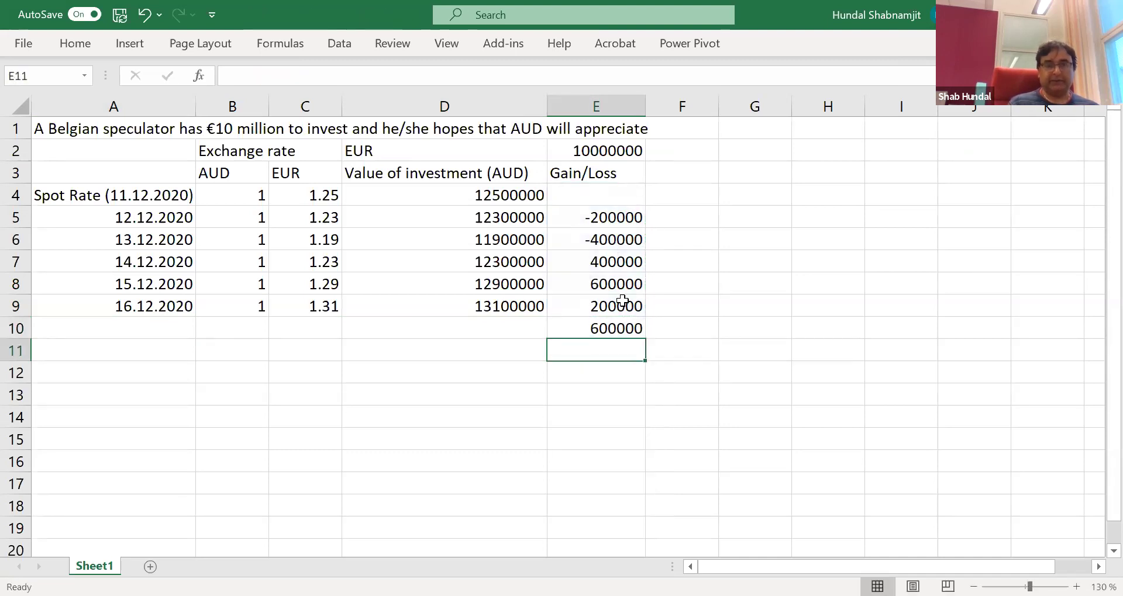
left_click(599, 332)
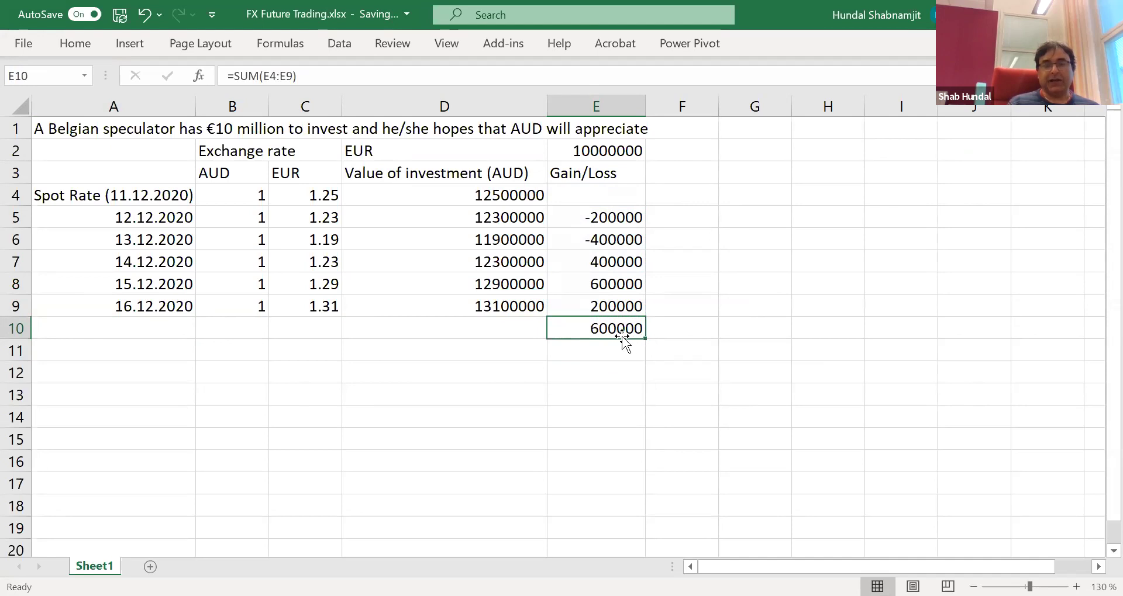
Change the header in E3 to "Gain/Loss (€)" and widen column E slightly
double_click(632, 173)
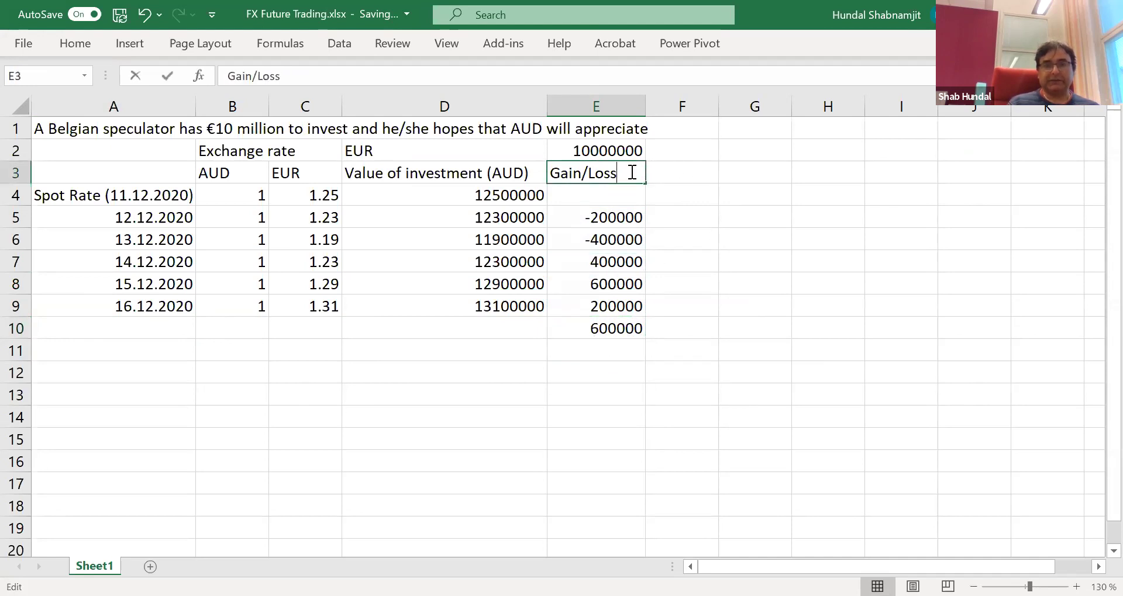
type("(")
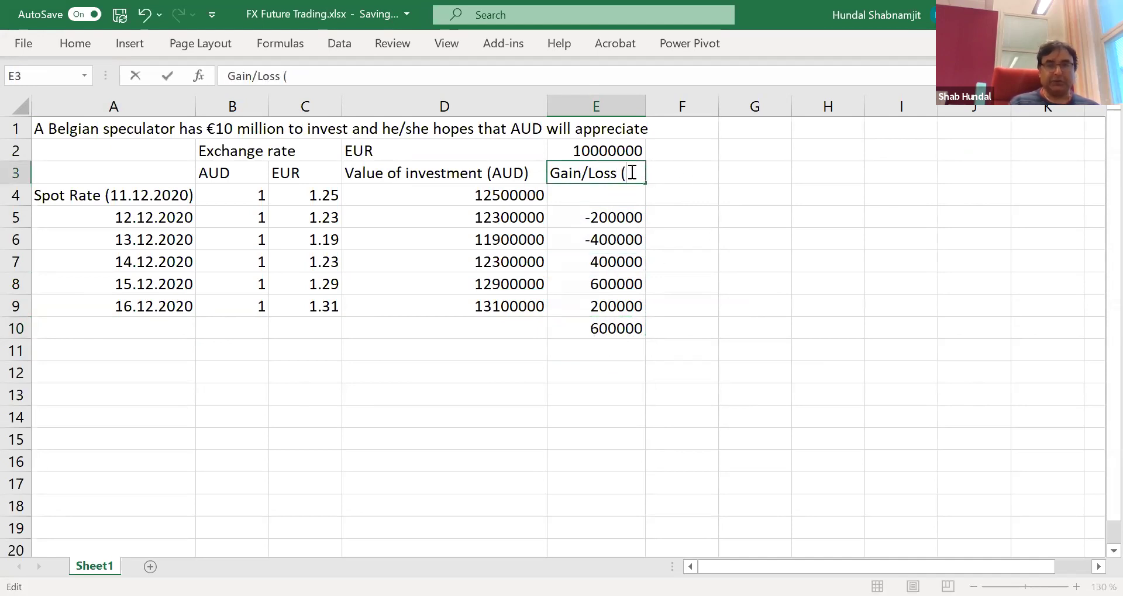
type("€)")
left_click(634, 448)
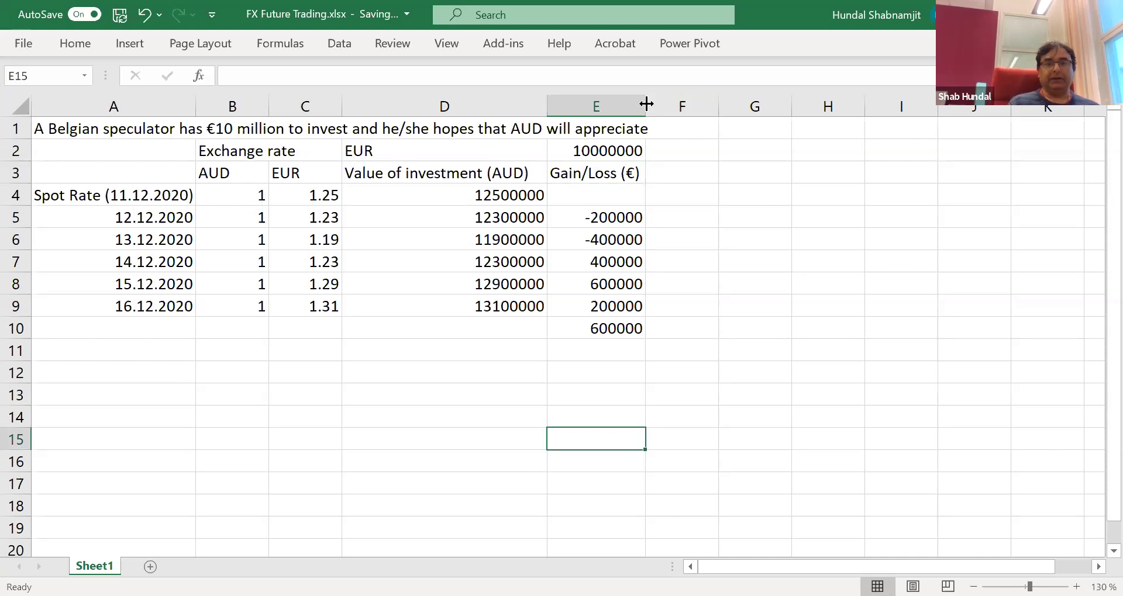
left_click_drag(646, 104, 668, 104)
left_click(626, 329)
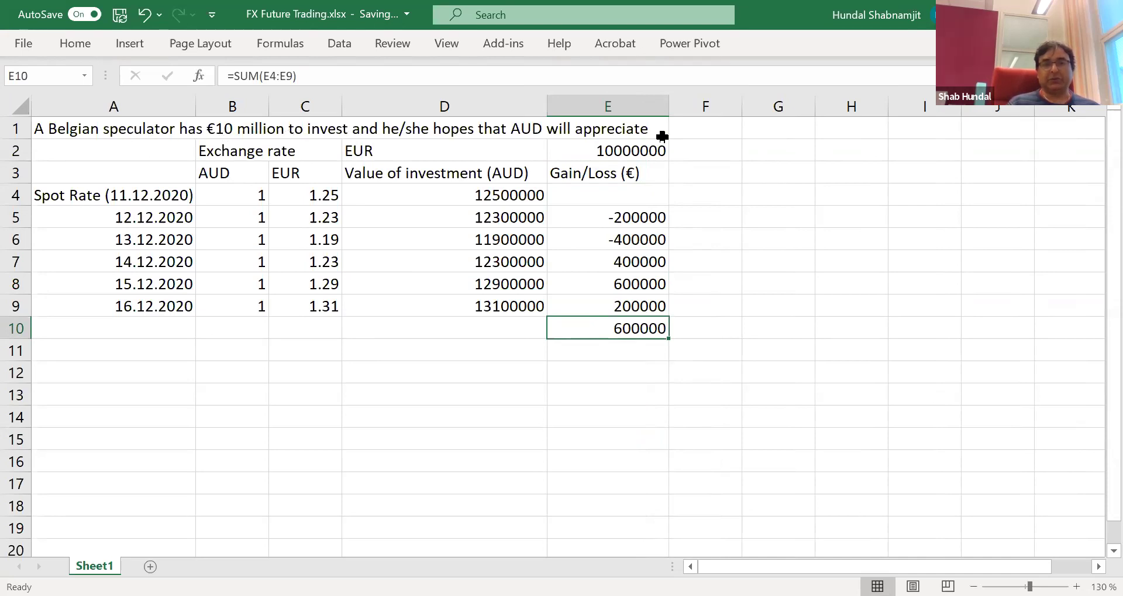
Append ". Thus he/she buys FX future contract which will expire on 24 March 2021" to the description in cell A1
left_click(112, 125)
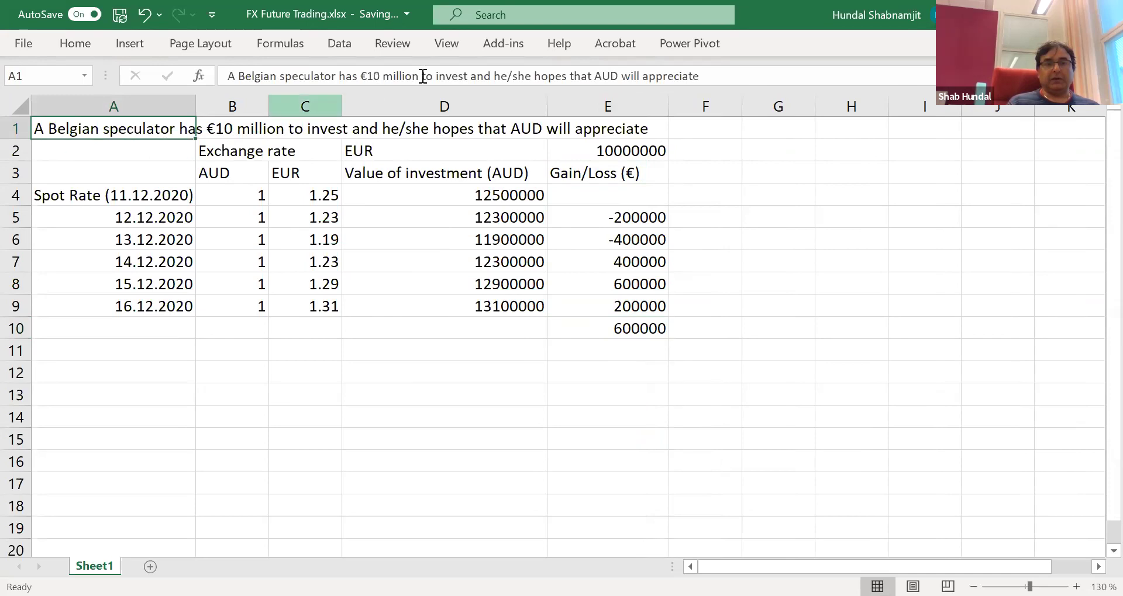
left_click(718, 77)
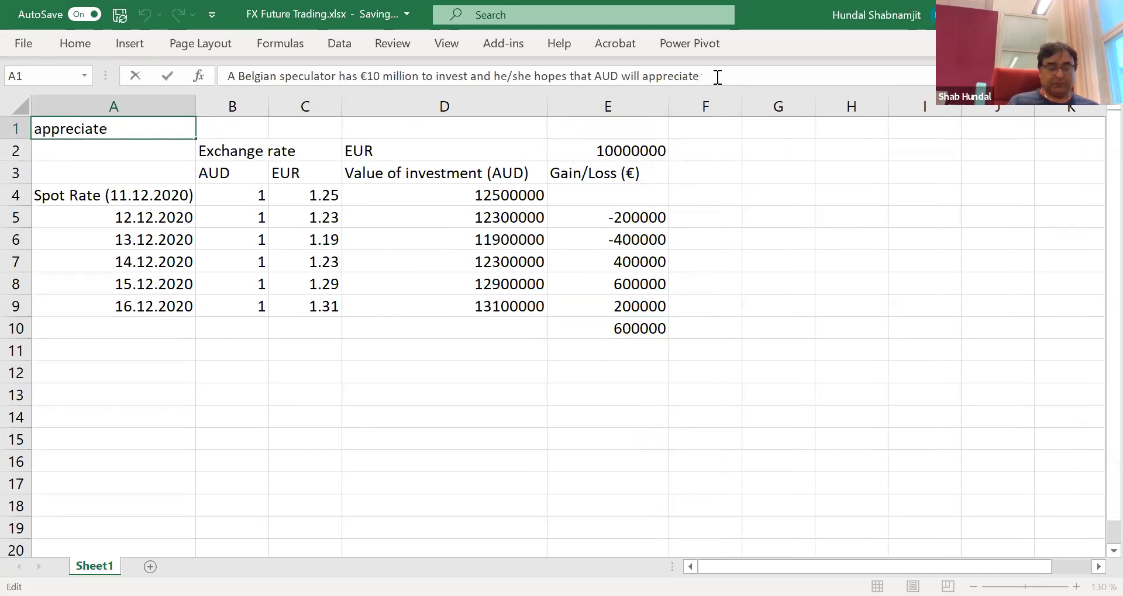
type(". This")
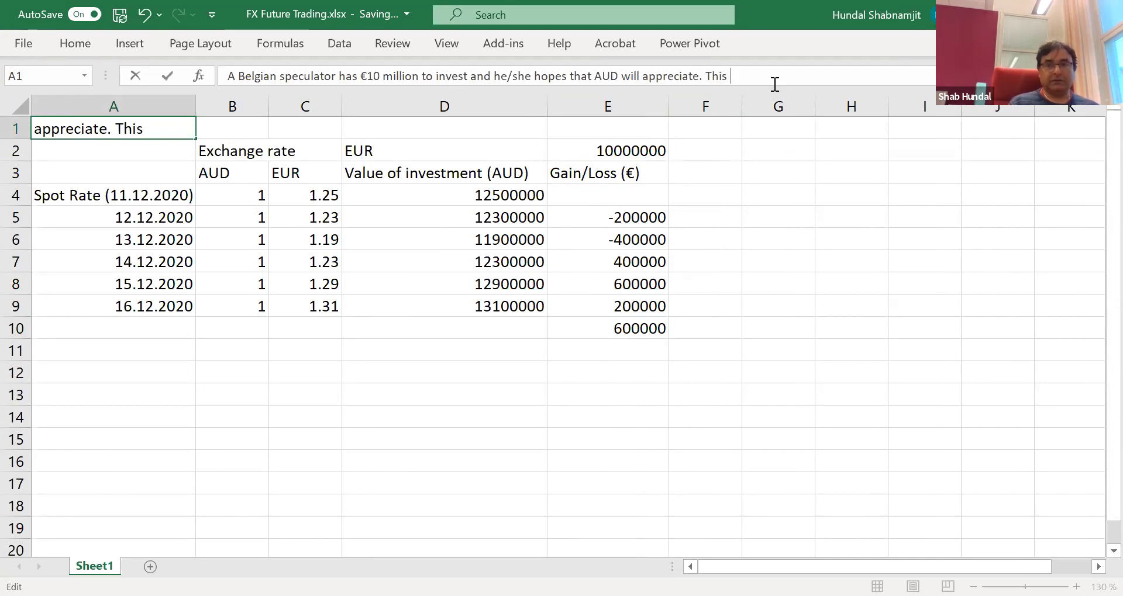
type(" us he")
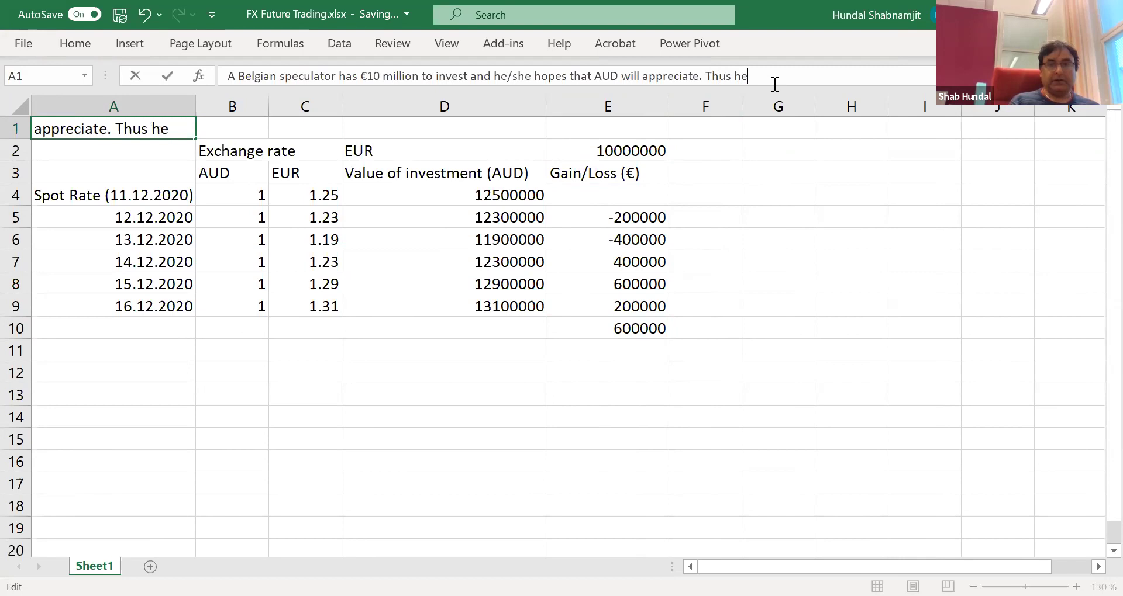
type("/s")
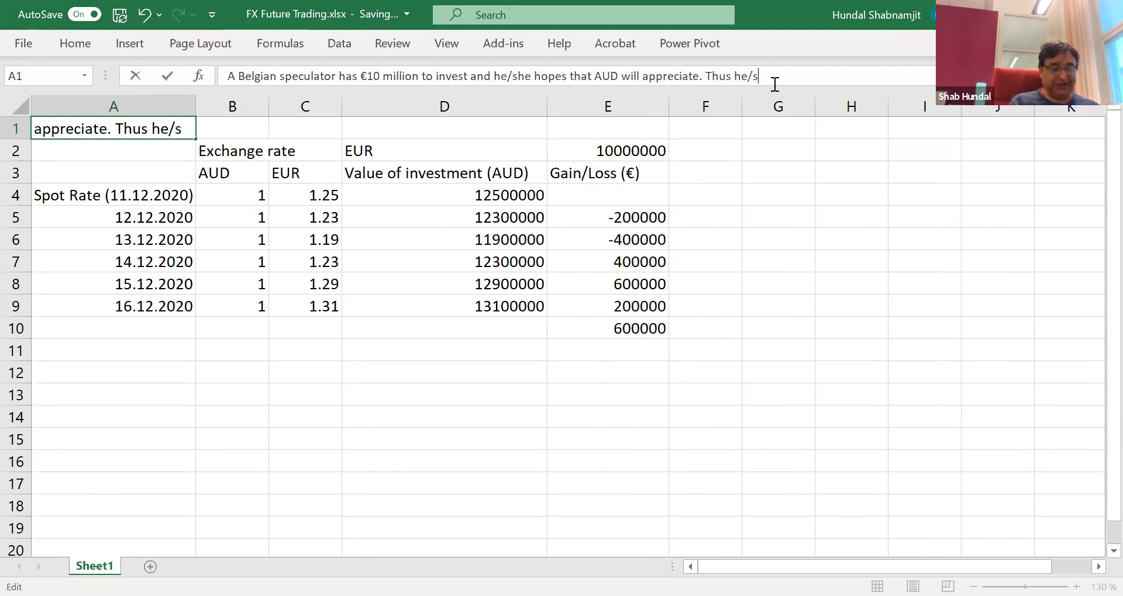
type("he buys")
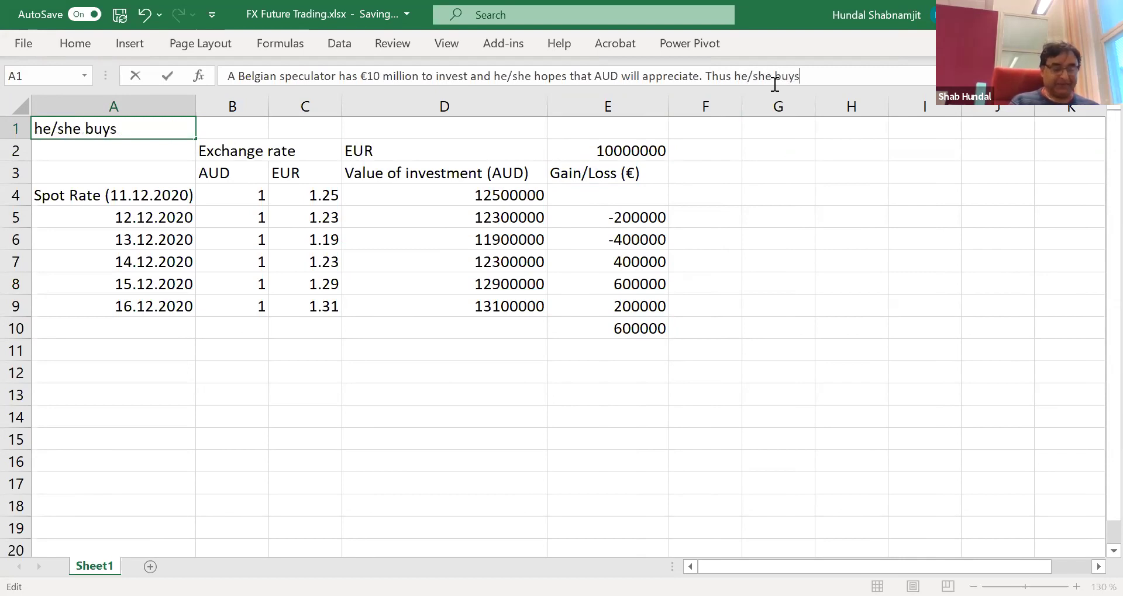
type(" future")
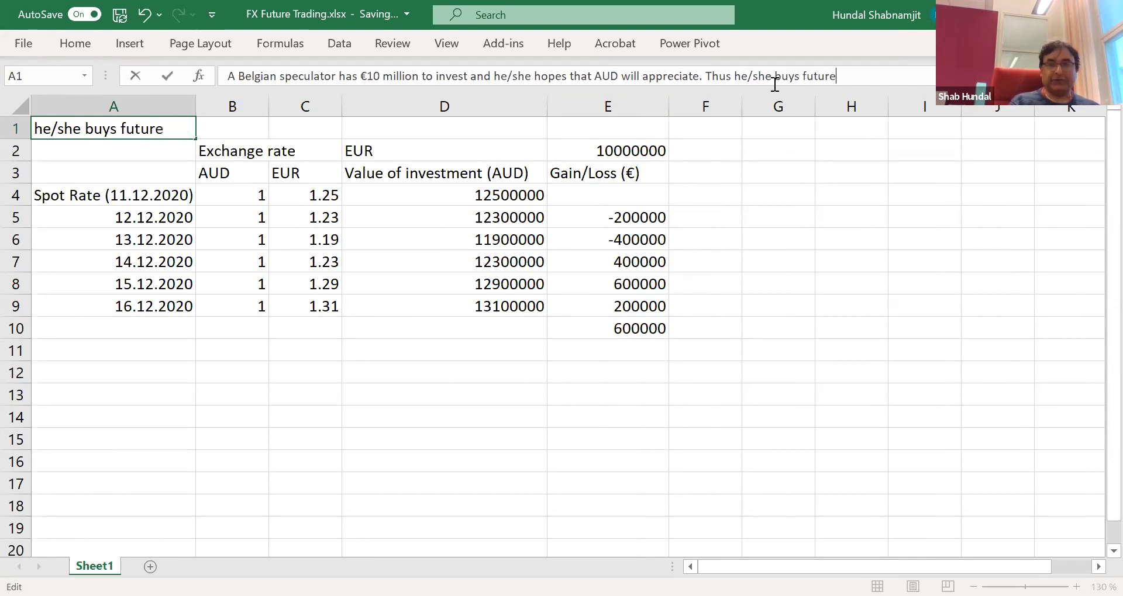
left_click(803, 77)
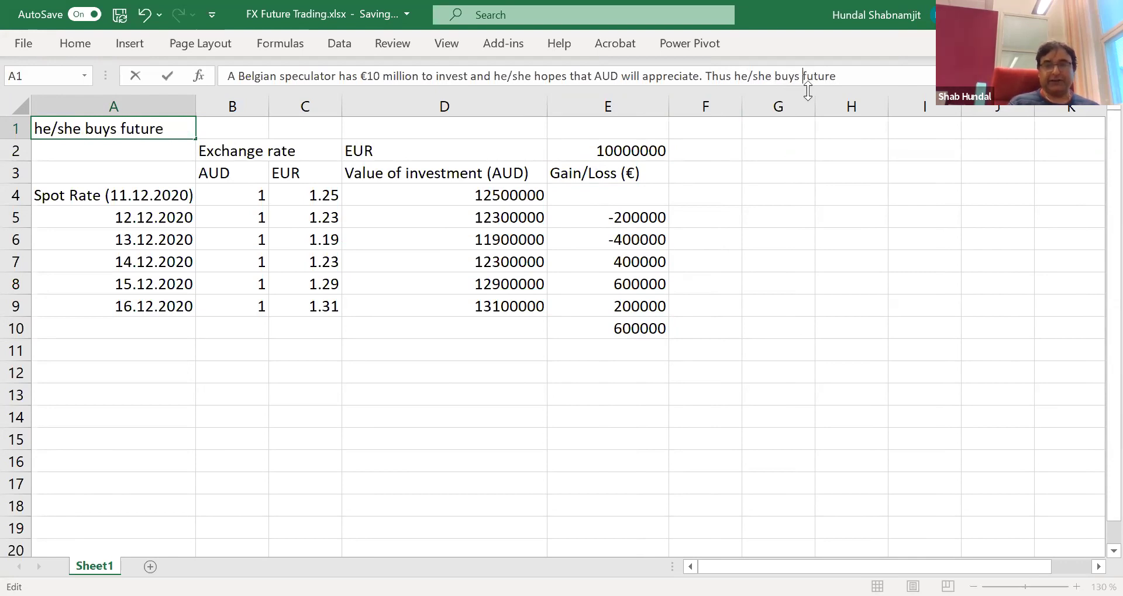
type("FX future c")
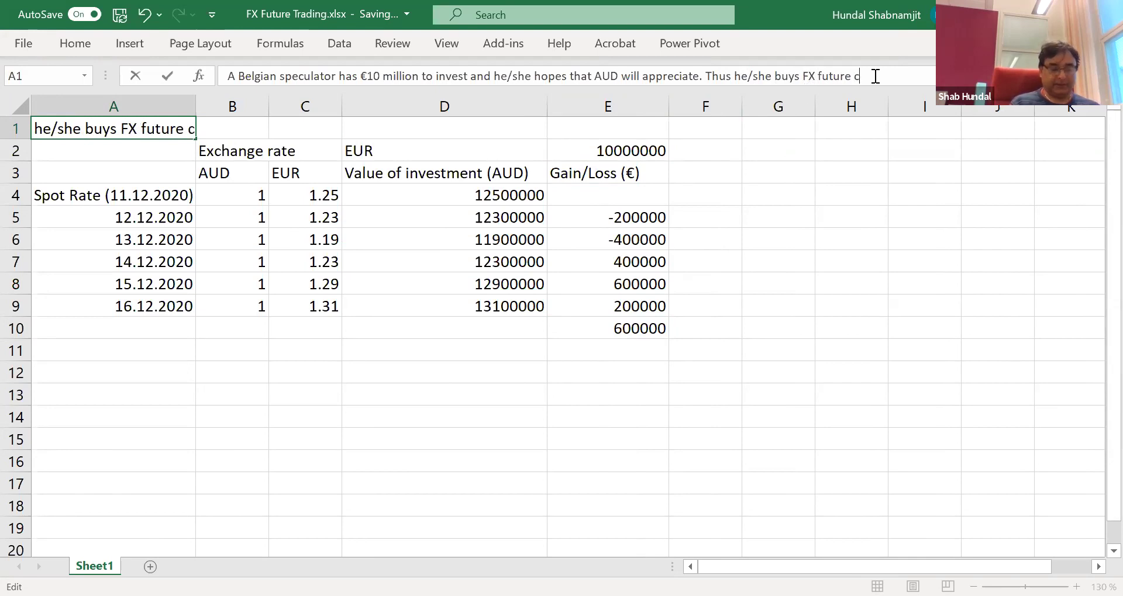
type("ontract which will")
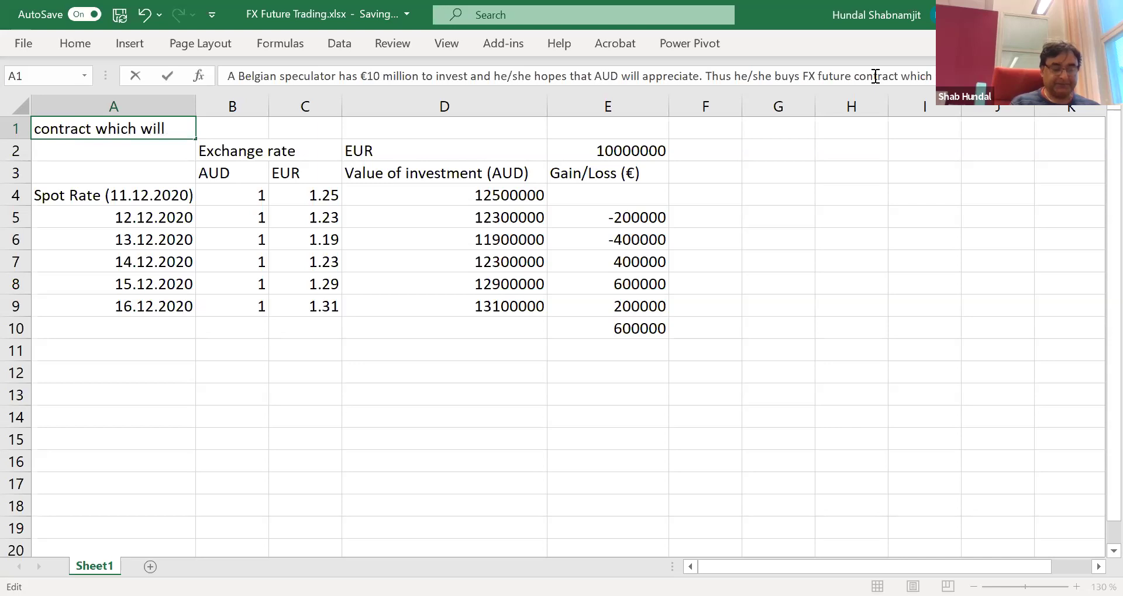
type(" expire")
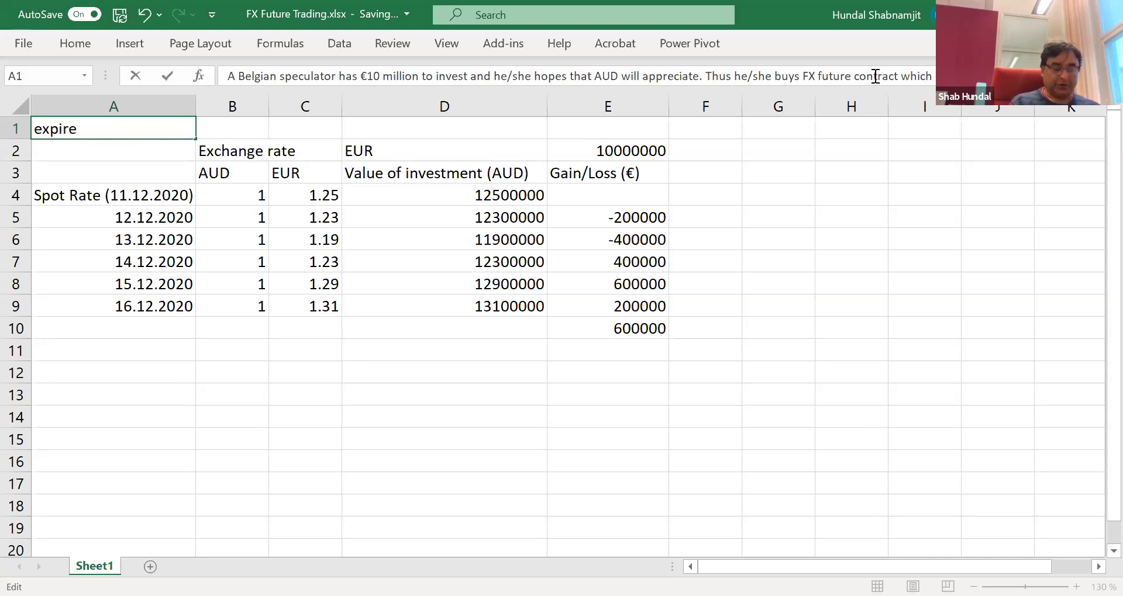
type(" on 31 M")
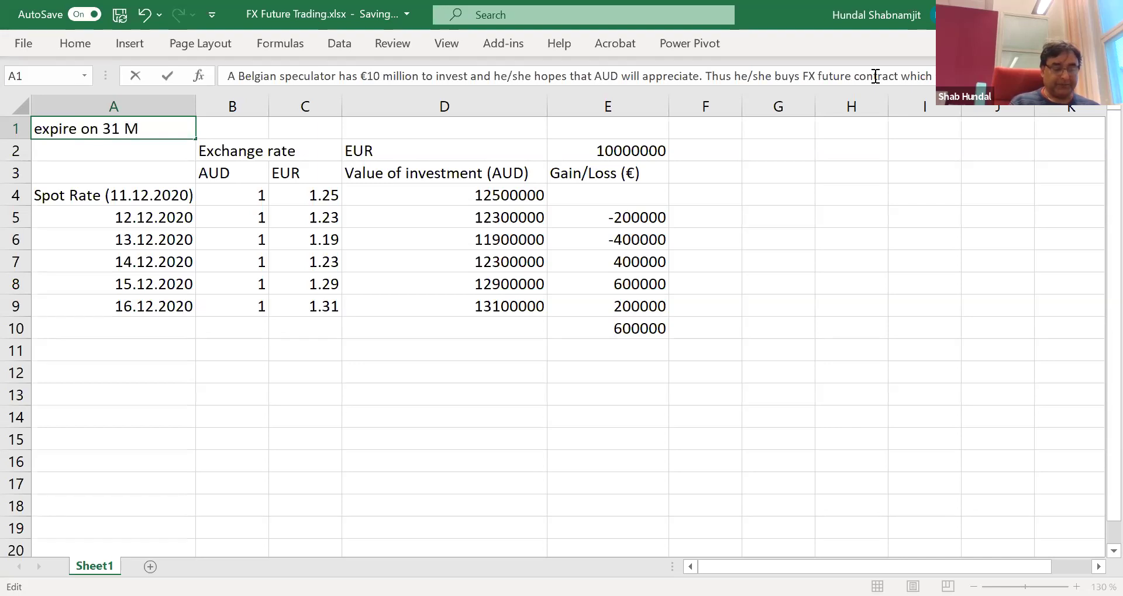
key("BackSpace")
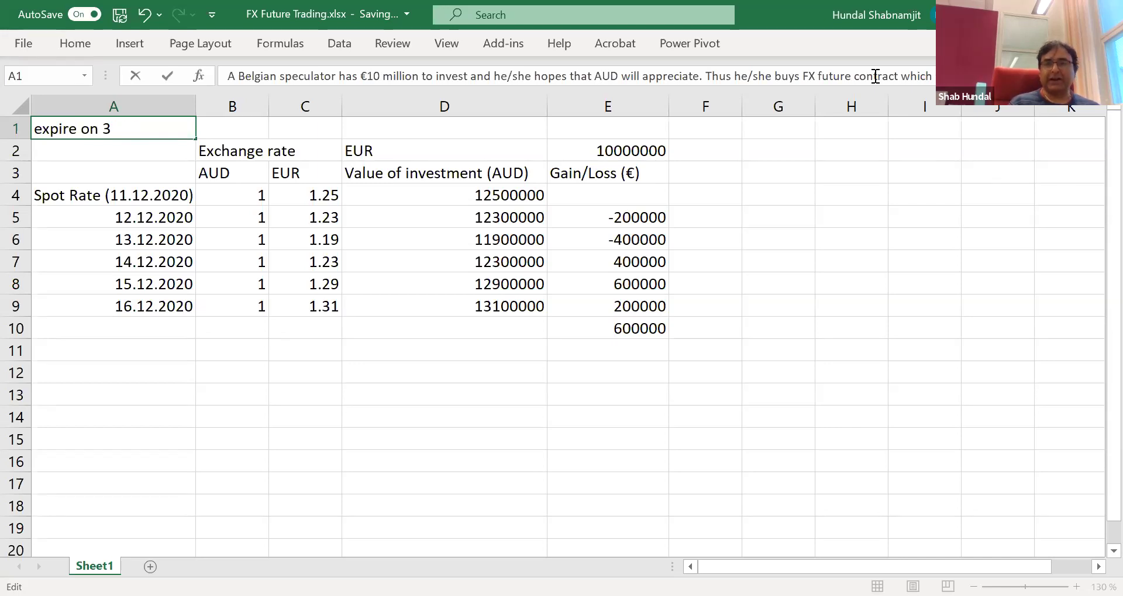
type("2")
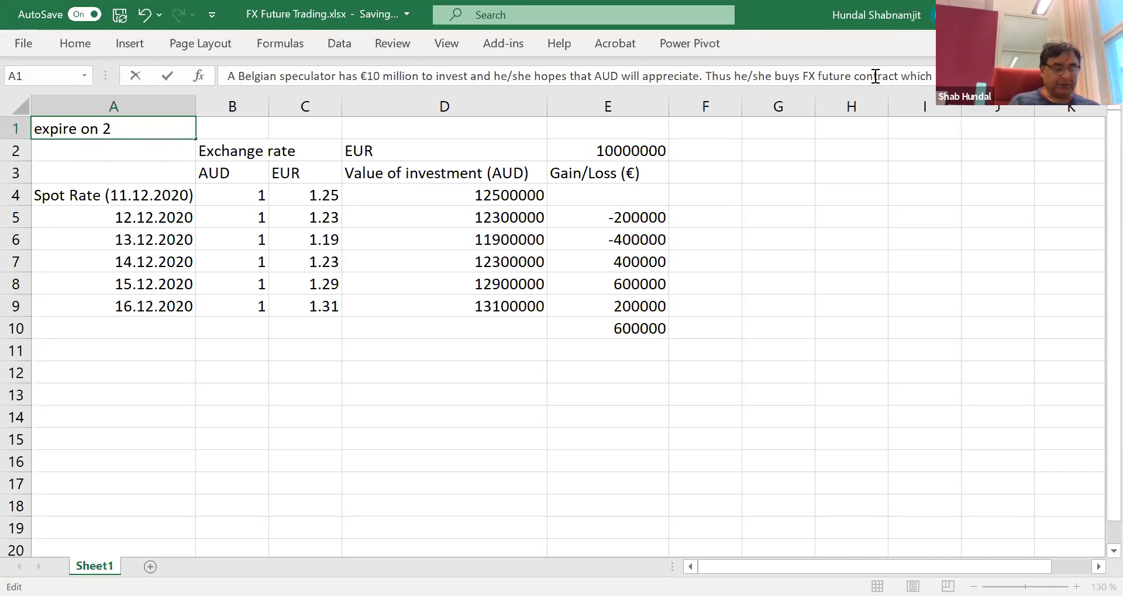
type("4 Ma")
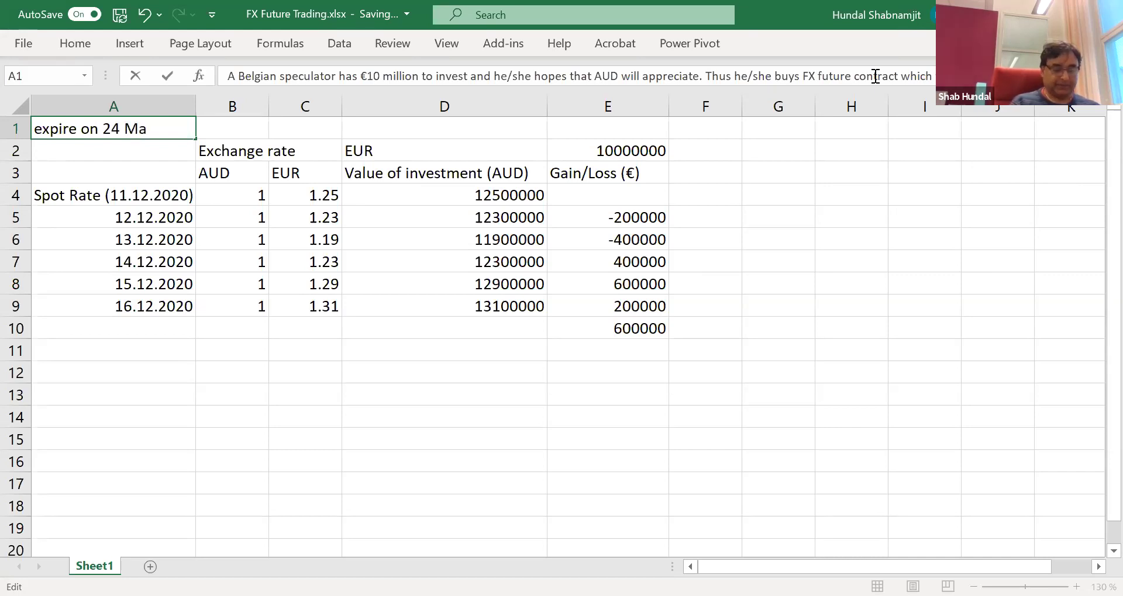
type("rch 202")
type("1")
left_click(731, 262)
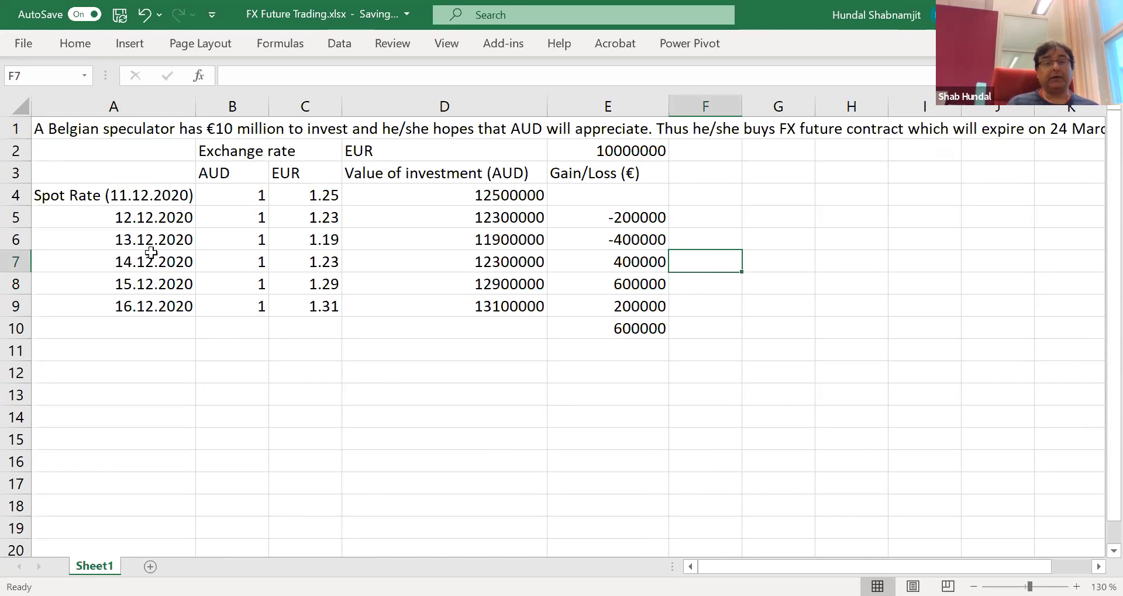
left_click(154, 198)
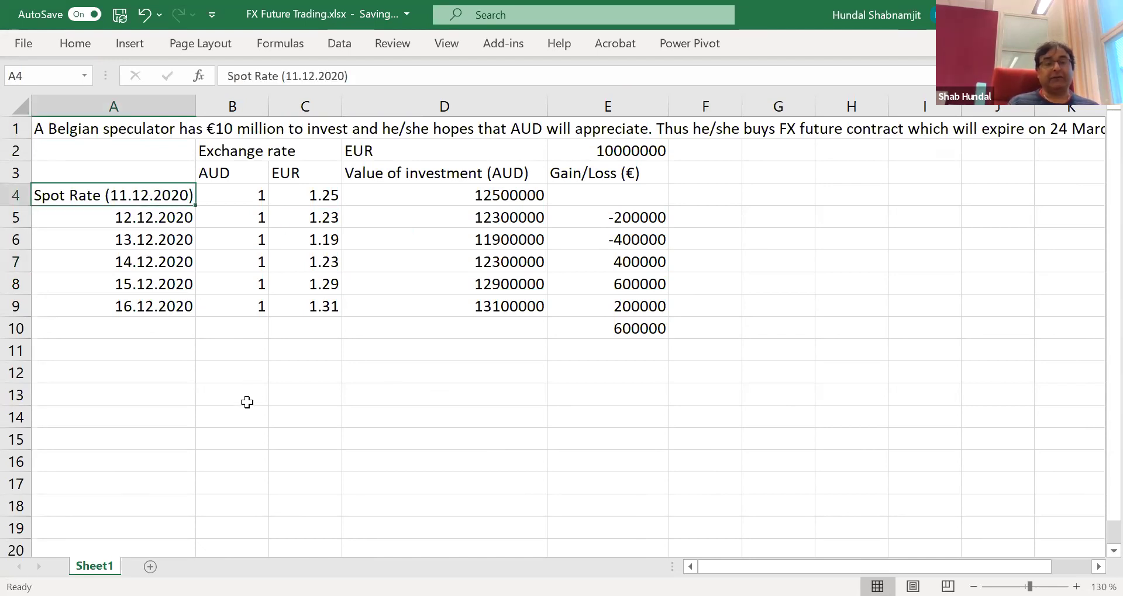
left_click(142, 307)
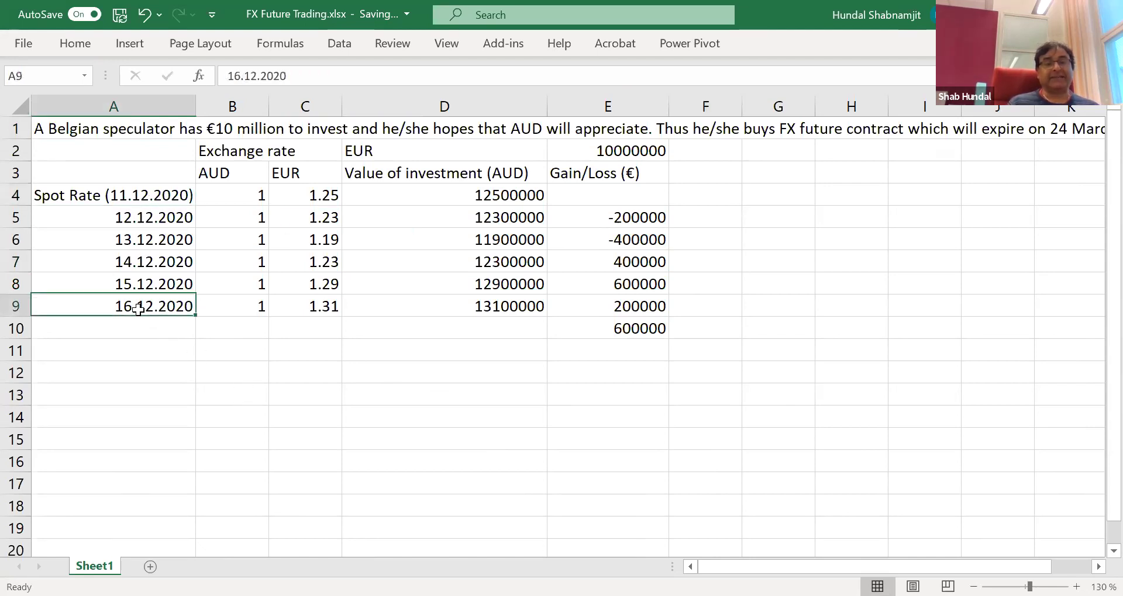
left_click(608, 325)
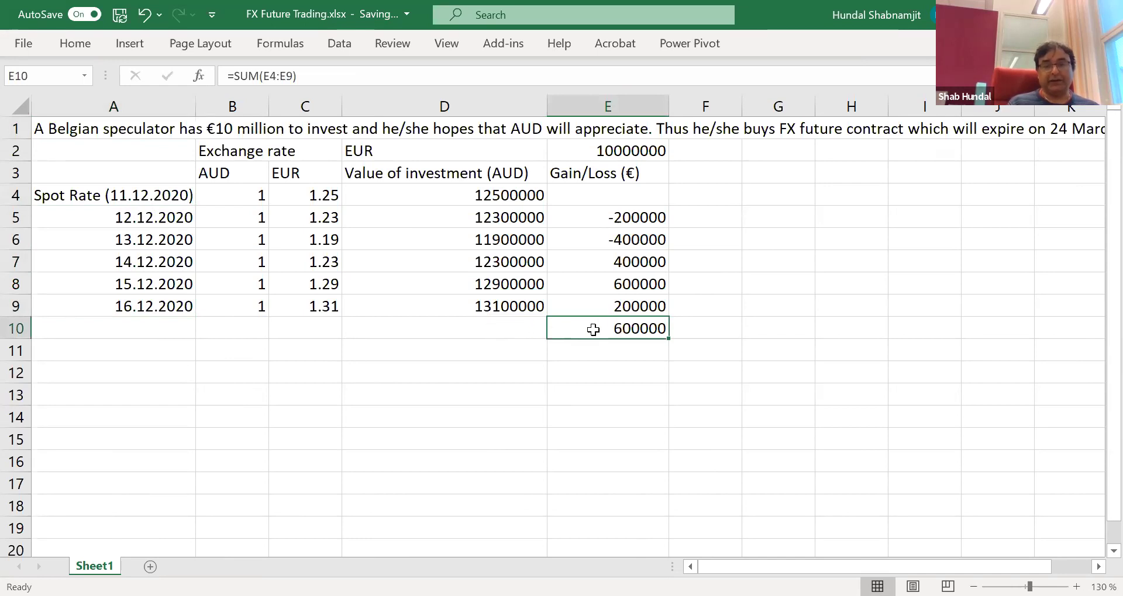
Label the total in row 10 by entering "Gain from Trading" in cell F10, and widen column E slightly
left_click(702, 331)
type("F")
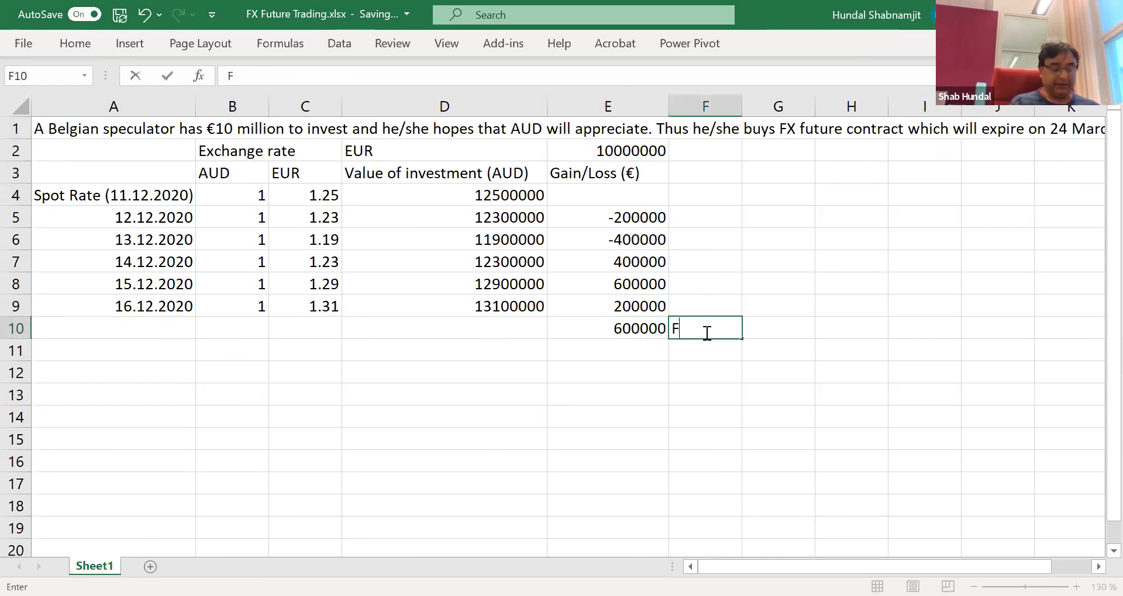
type("Gain from")
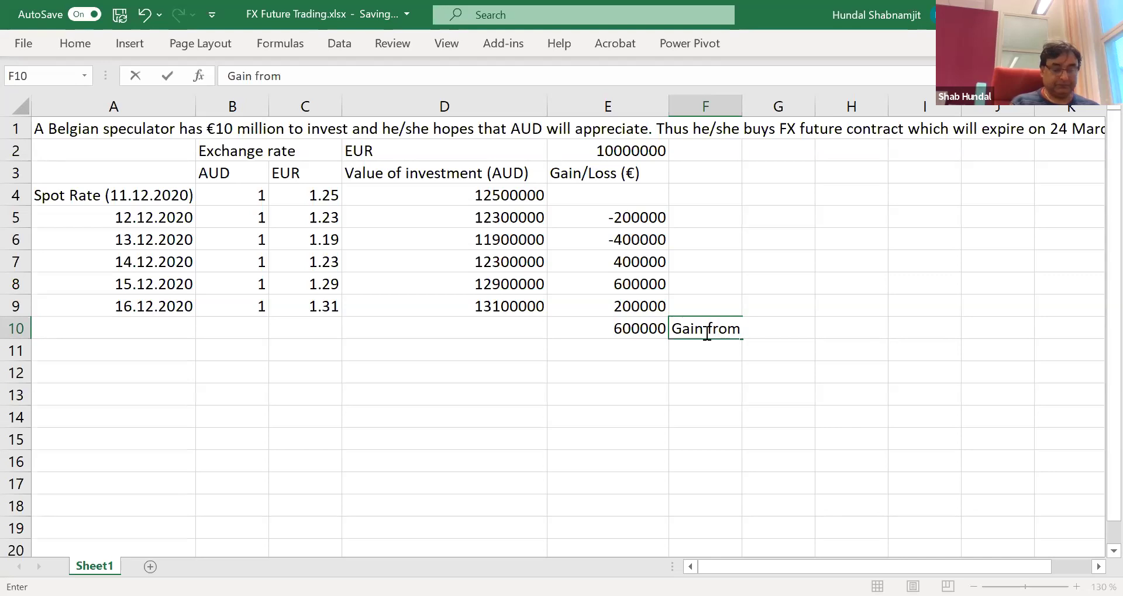
type(" Trading")
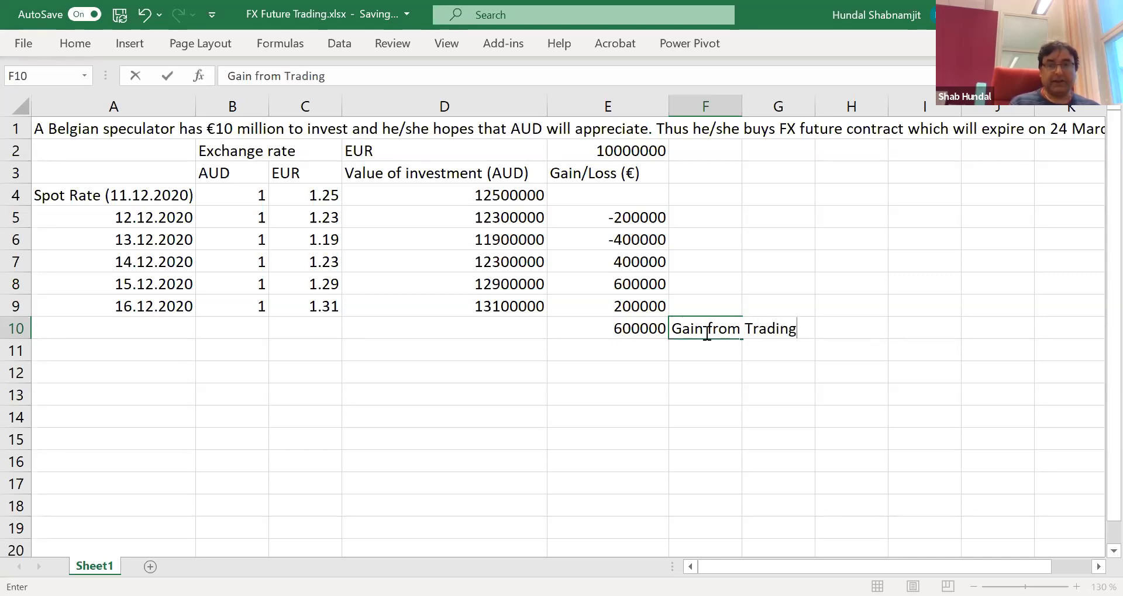
left_click(621, 440)
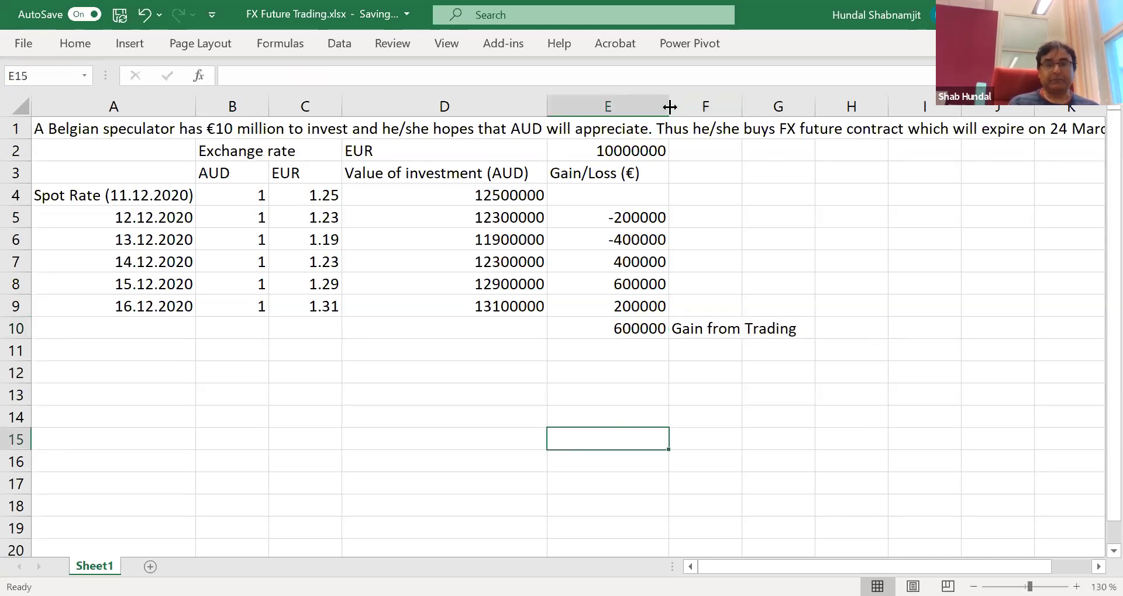
left_click_drag(669, 106, 695, 107)
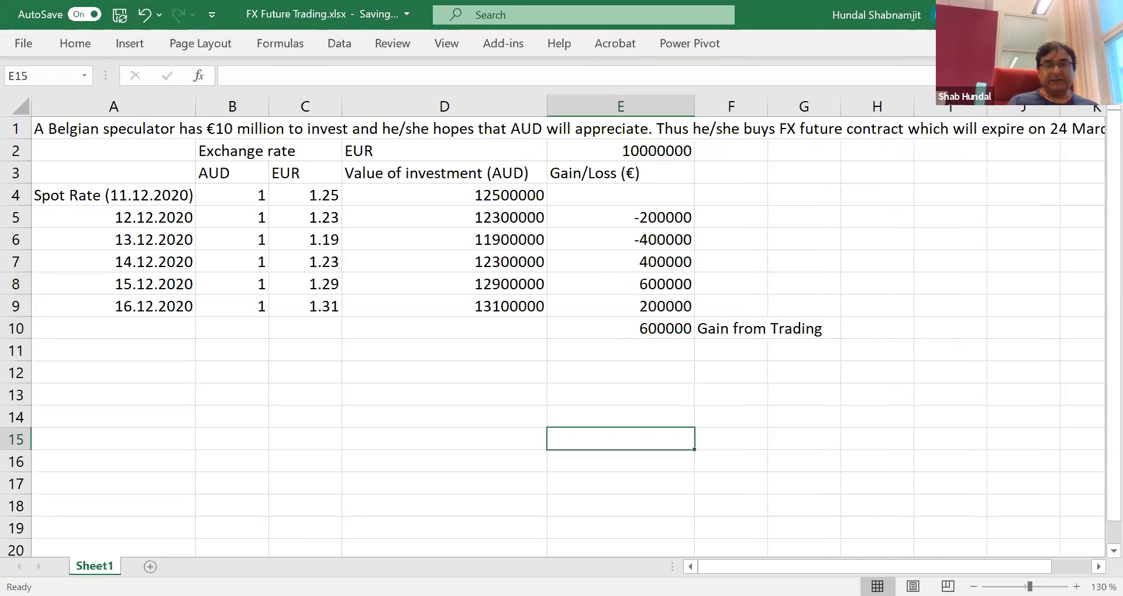
Rename the worksheet Sheet1 as "BuyingFX"
right_click(96, 560)
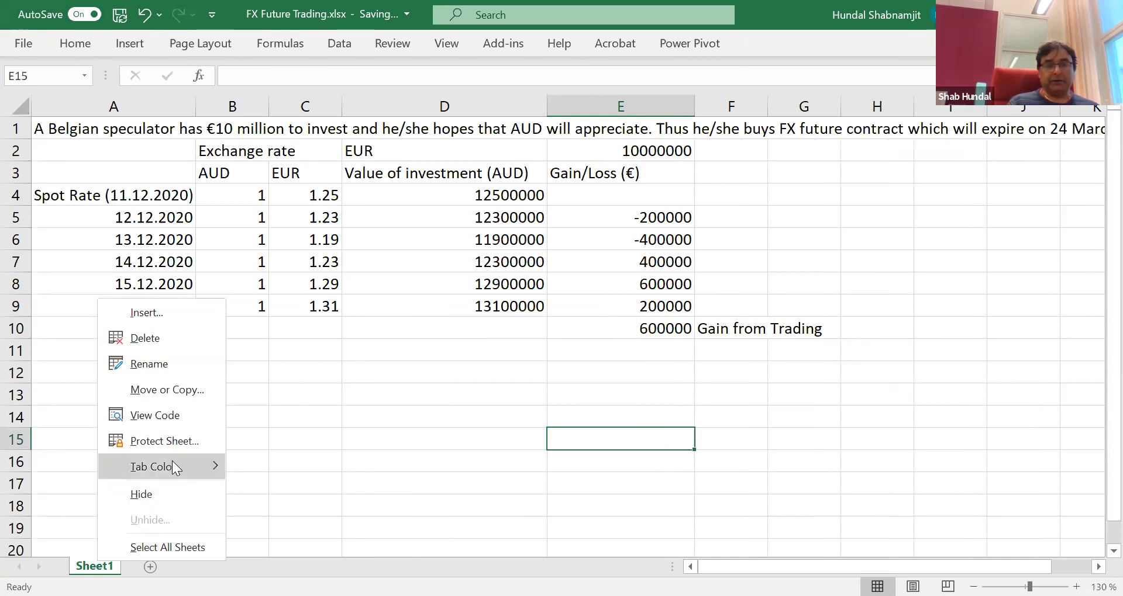
mouse_move(172, 461)
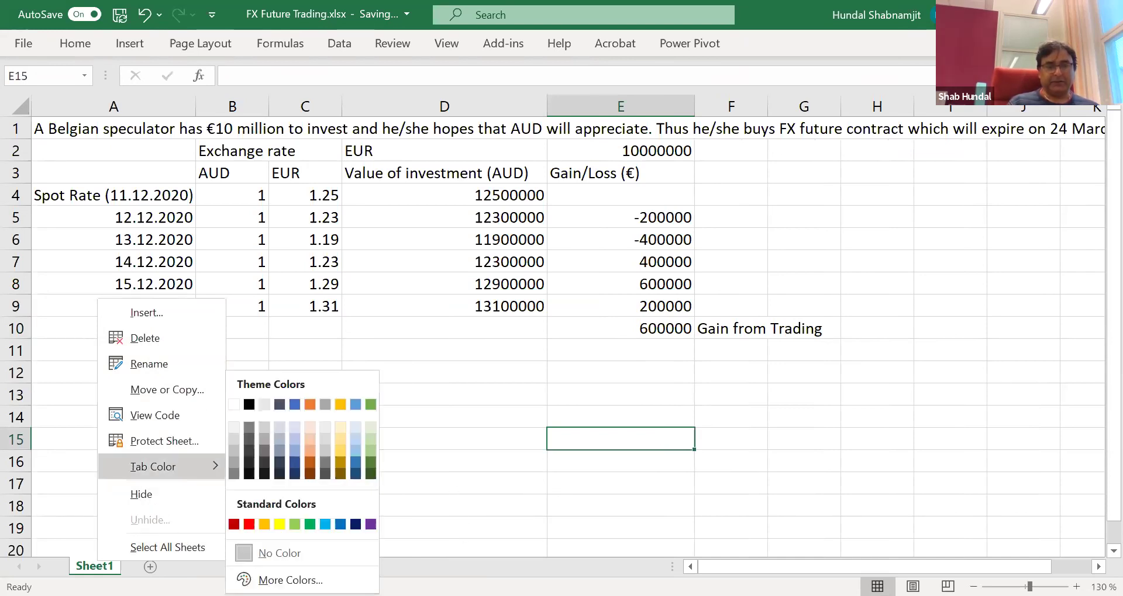
left_click(453, 492)
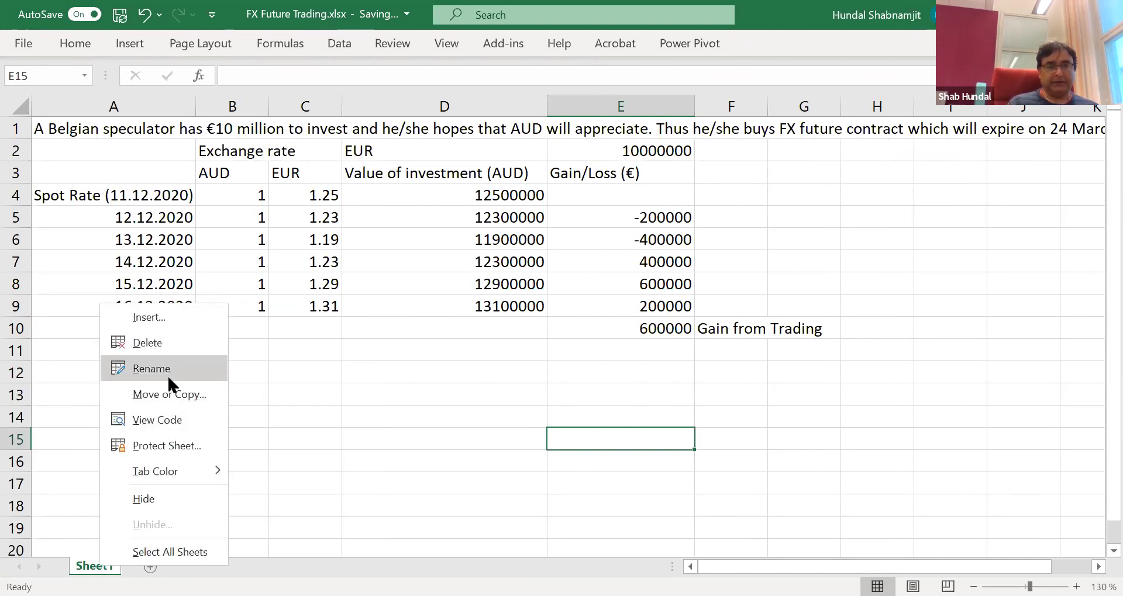
left_click(167, 370)
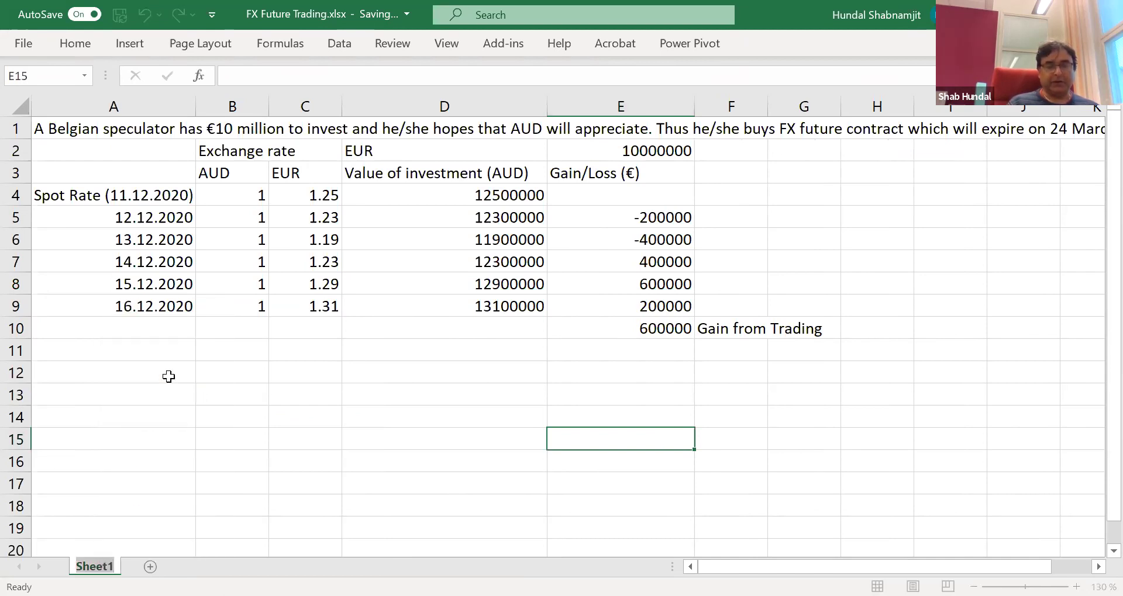
type("Buyin")
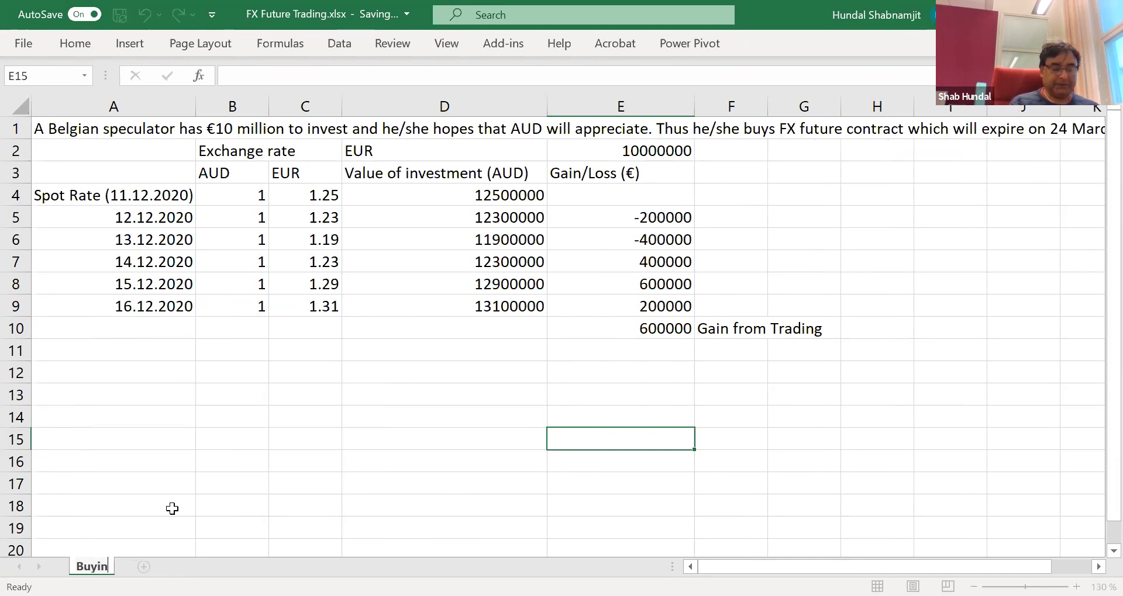
type("g f")
key("BackSpace")
key("BackSpace")
type("FX")
left_click(251, 468)
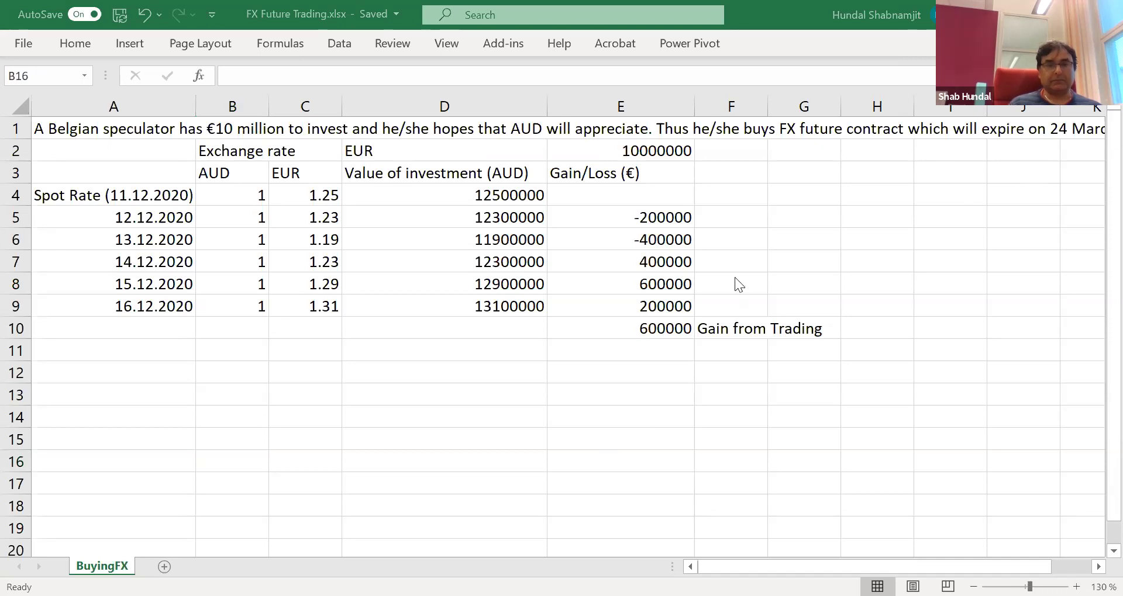
Refine the EUR rates to four decimals for the first two dates: 1.2511 in C4 and 1.2312 in C5
left_click(313, 201)
left_click(279, 76)
type("11")
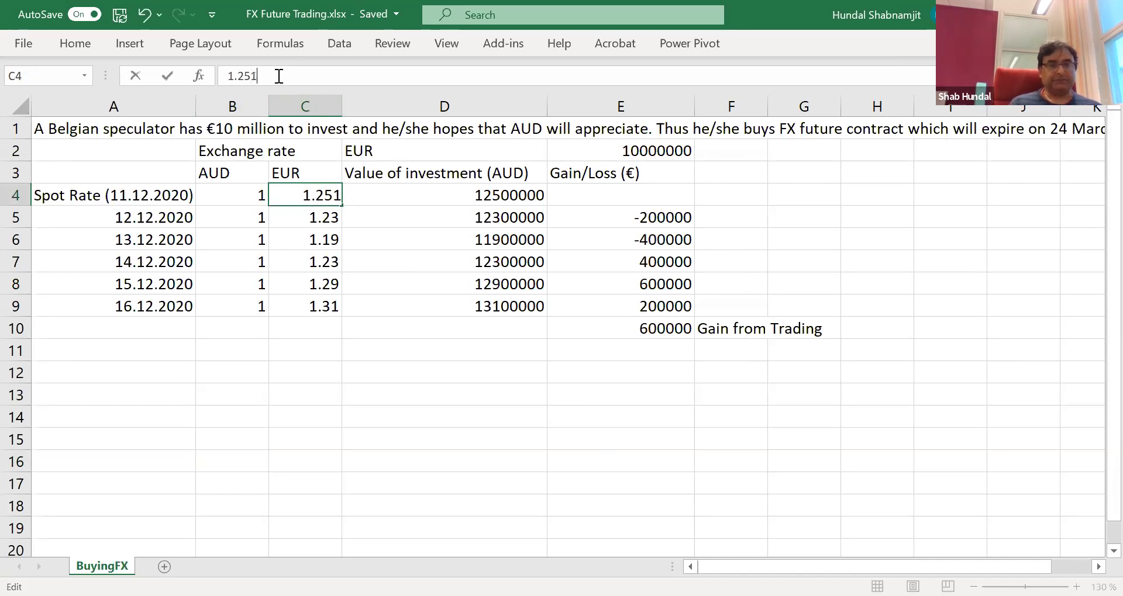
left_click(313, 215)
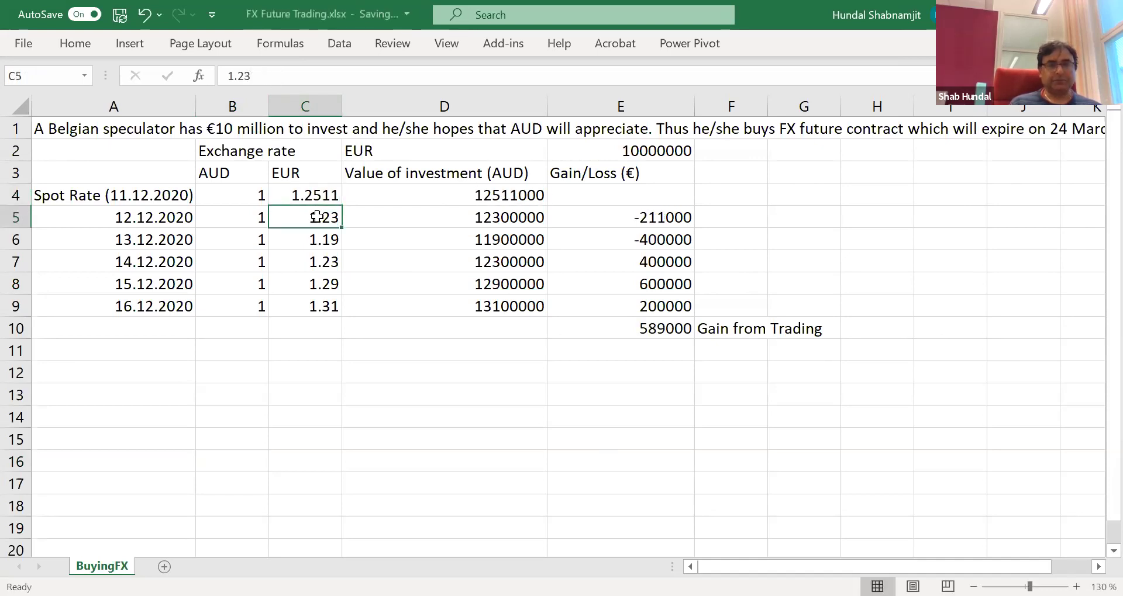
left_click(274, 75)
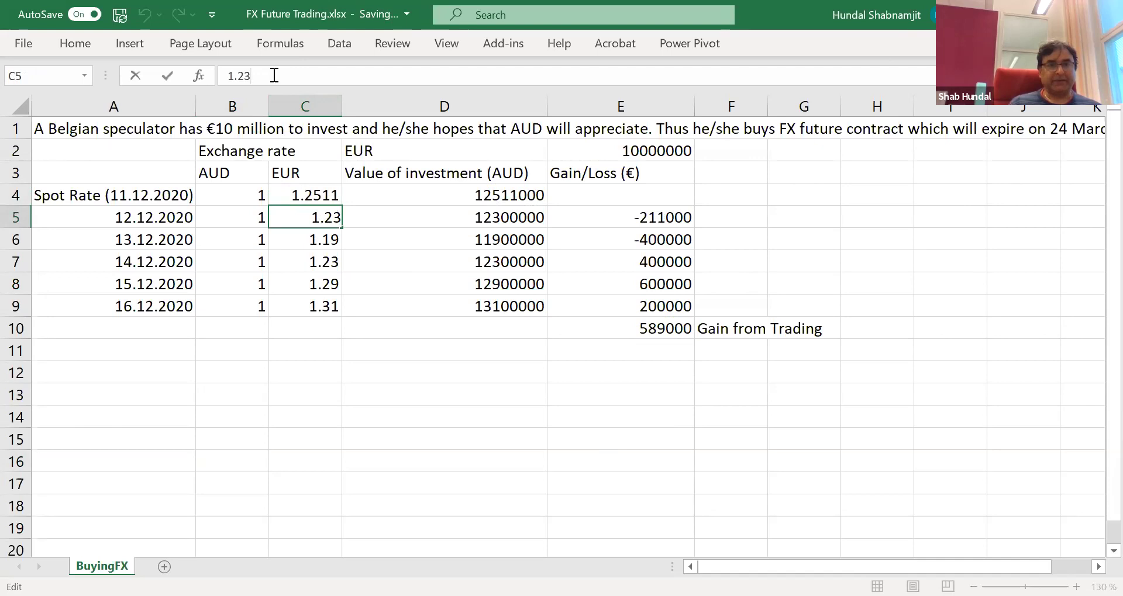
type("12")
left_click(401, 460)
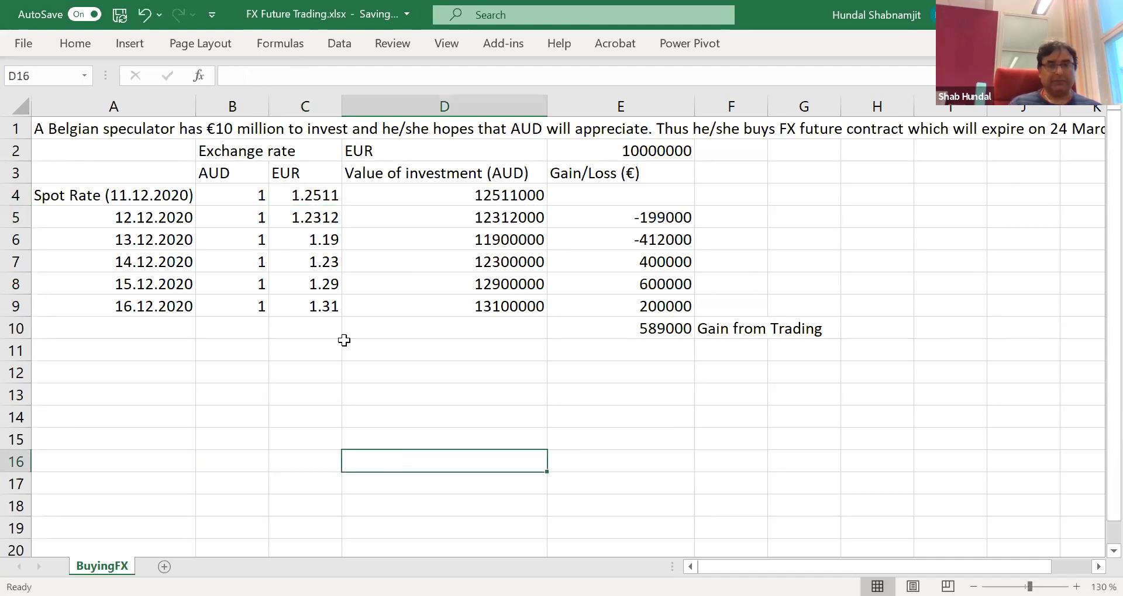
Change the EUR rates for 13.12.2020 and 14.12.2020 to 1.1919 in C6 and 1.2312 in C7
left_click(307, 244)
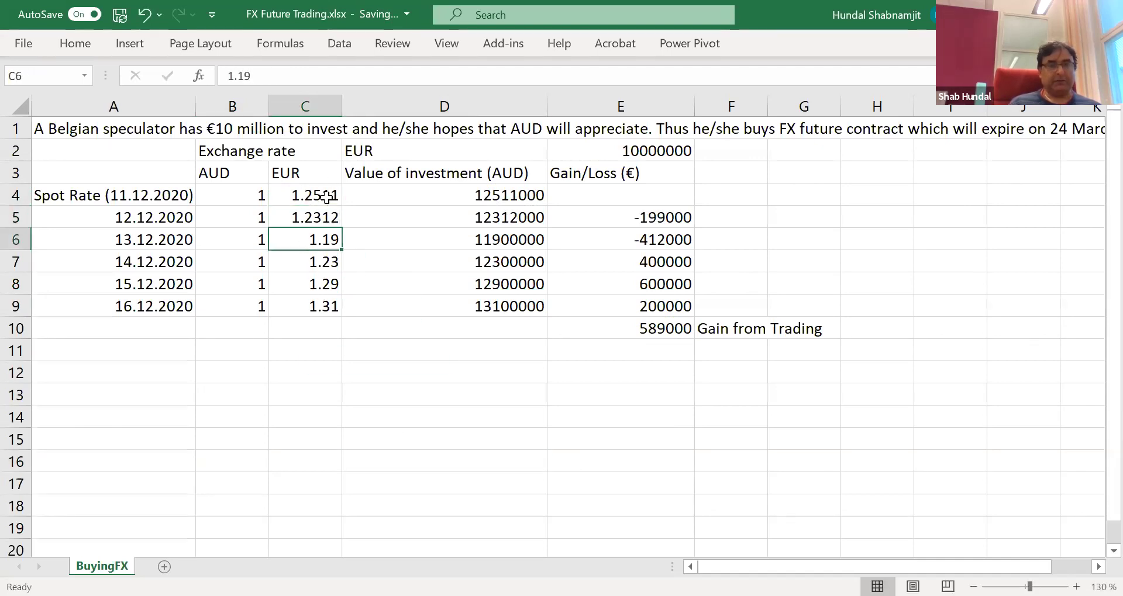
left_click(273, 79)
type("1")
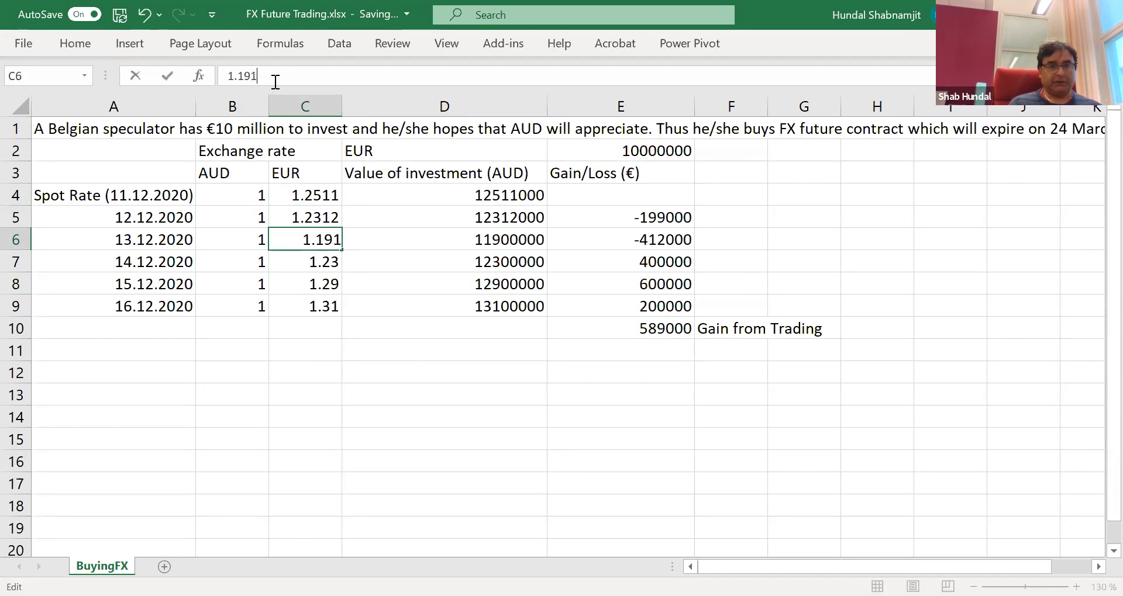
type("9")
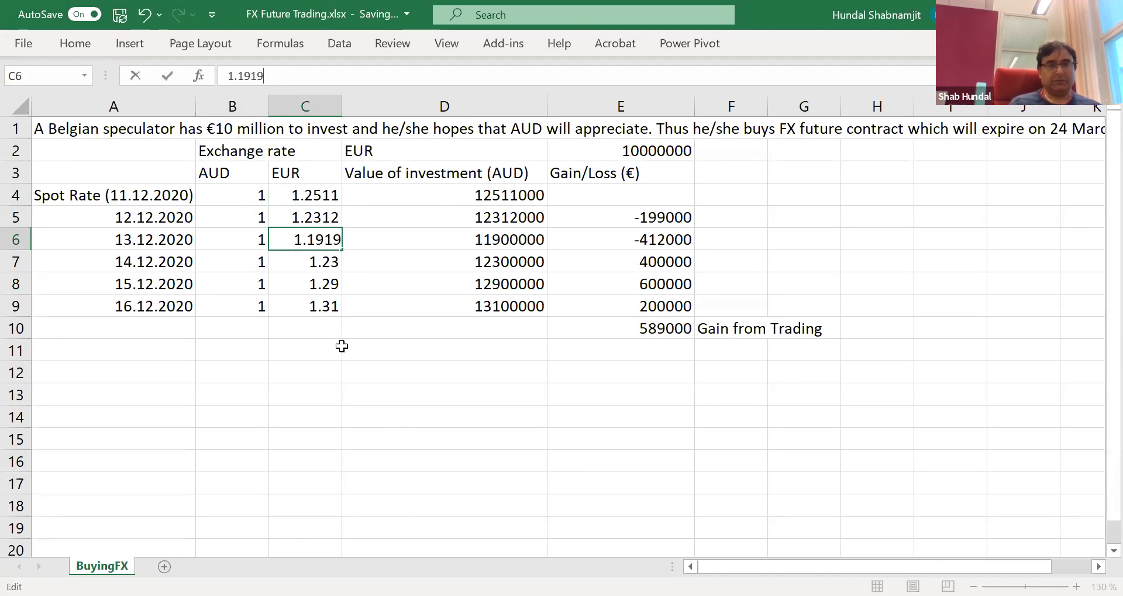
left_click(314, 267)
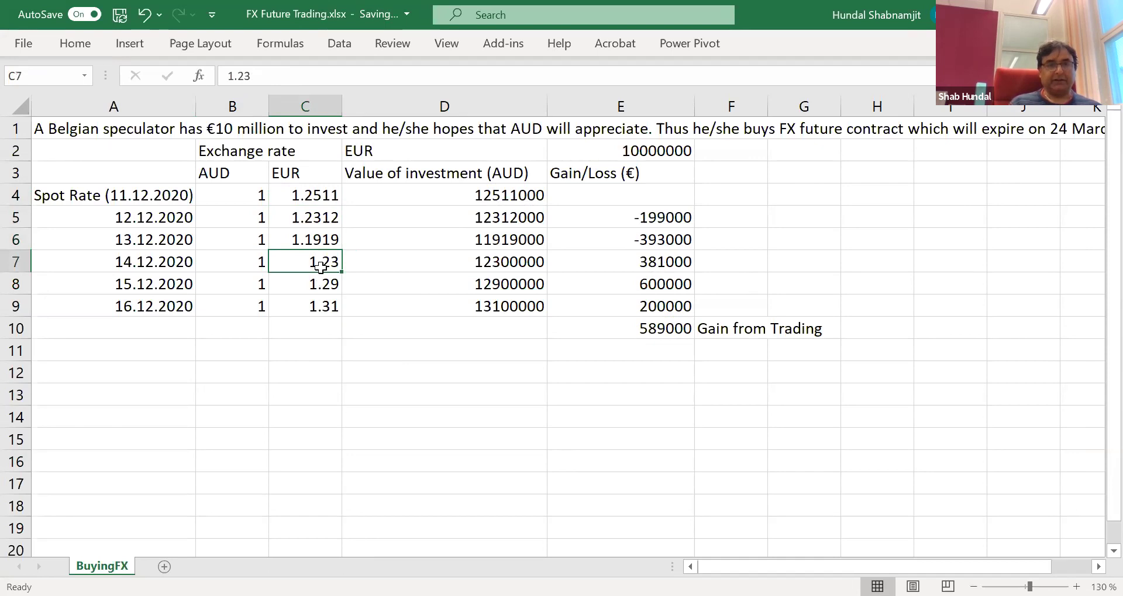
left_click(267, 77)
type("12")
key("Return")
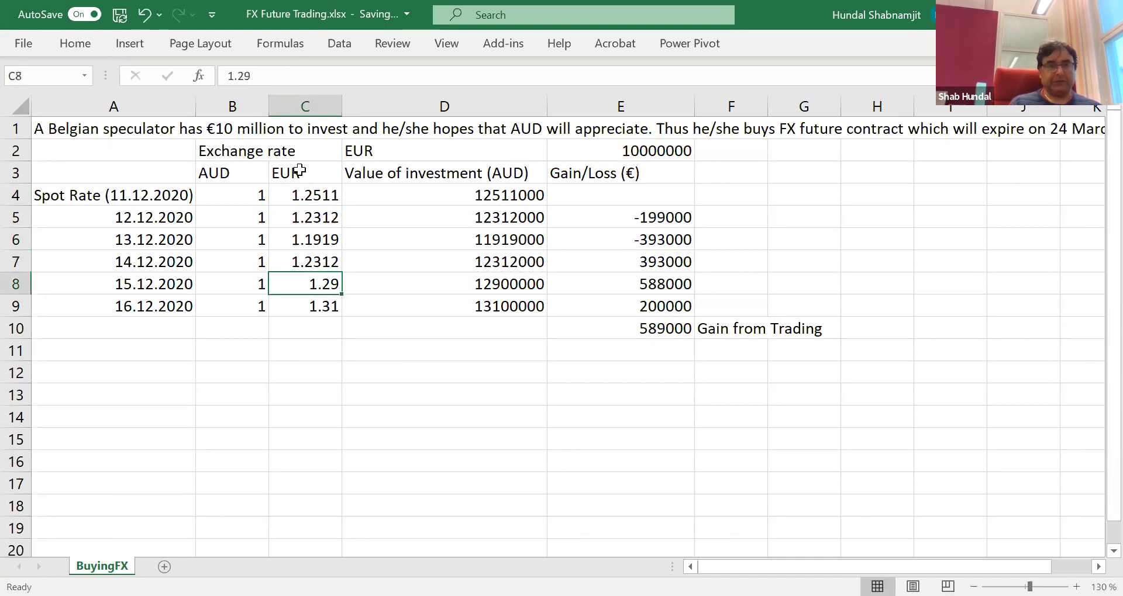
Change the EUR rates for 15.12.2020 and 16.12.2020 to 1.2923 in C8 and 1.3122 in C9
key("F2")
type("23")
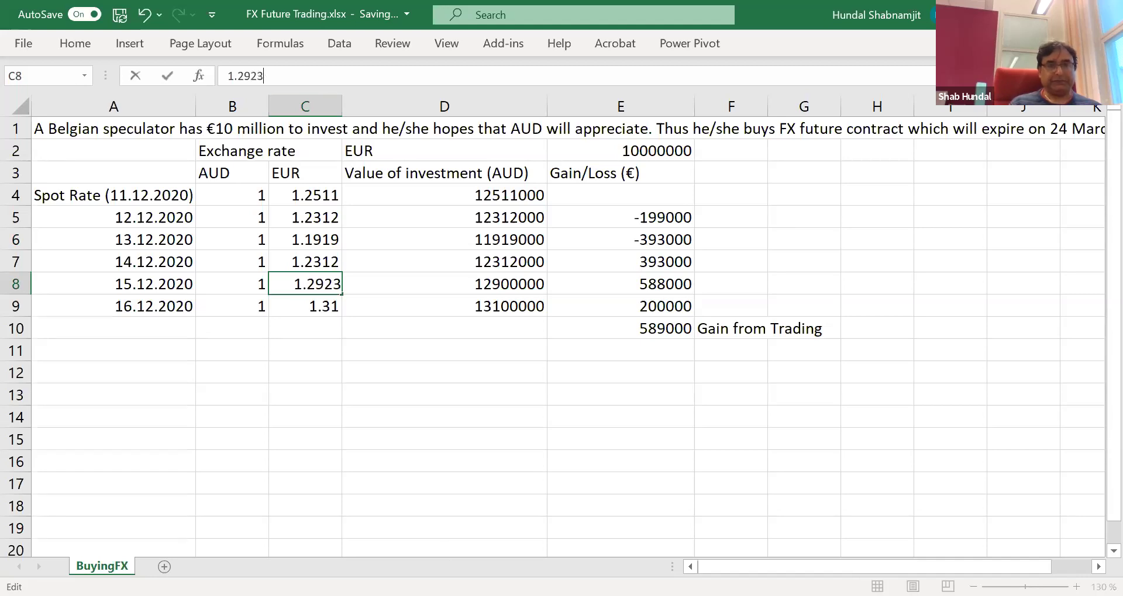
left_click(321, 309)
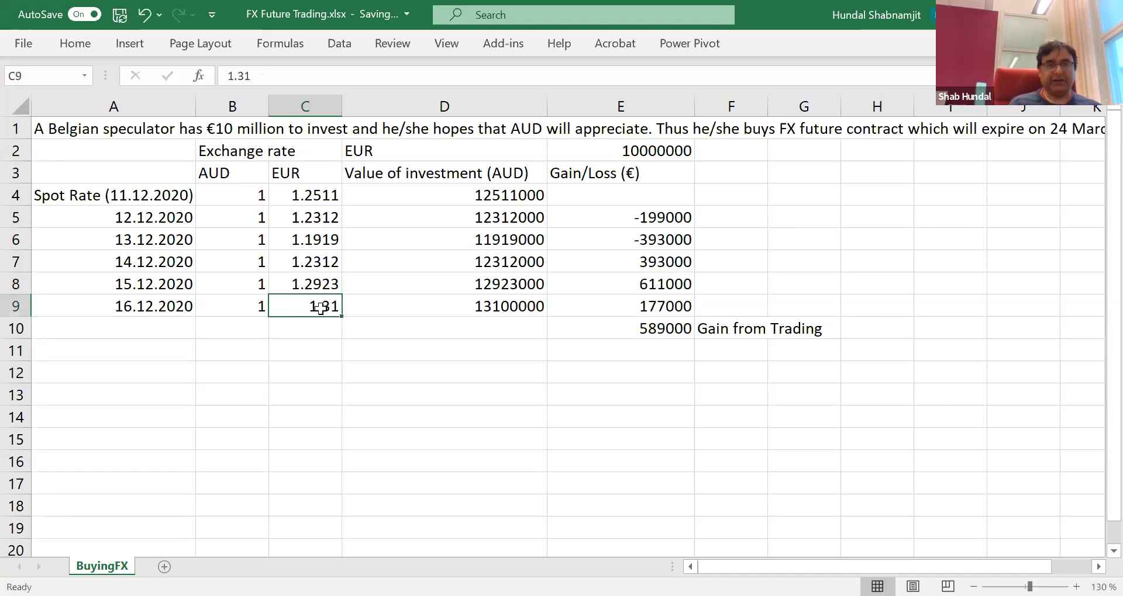
left_click(268, 75)
type("22")
left_click(433, 412)
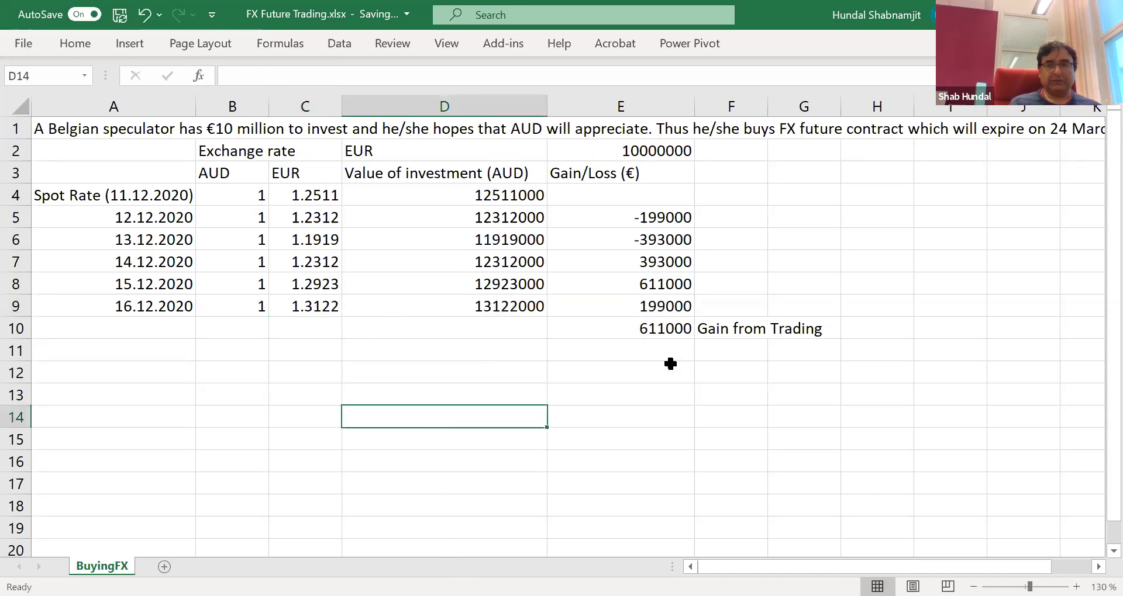
left_click(638, 337)
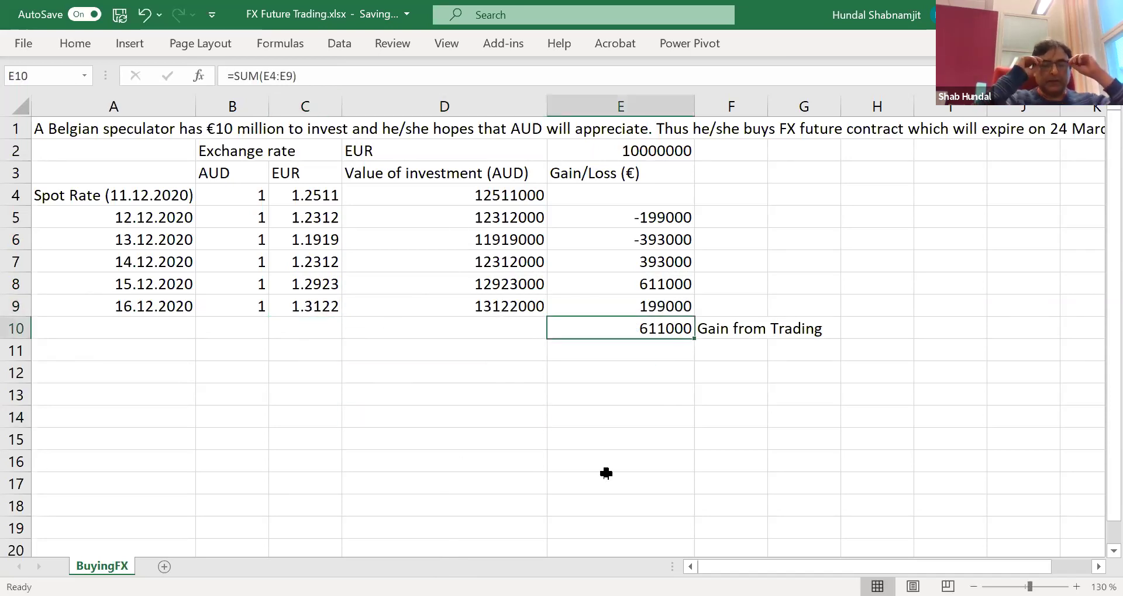
Enter the heading "Tick" in cell C12 below the table
left_click(292, 371)
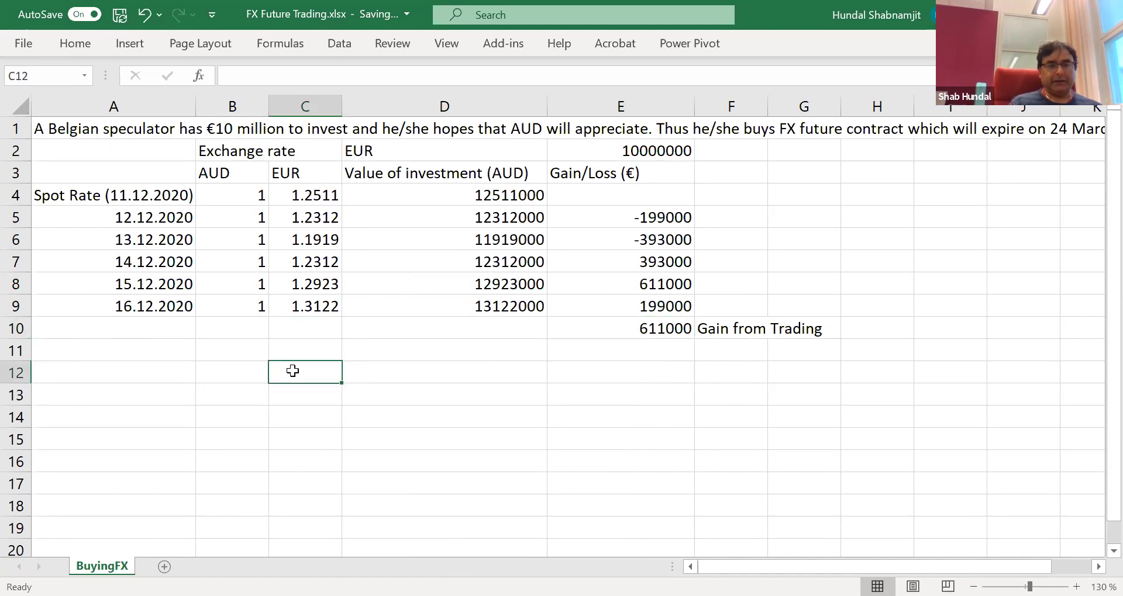
type("Ti")
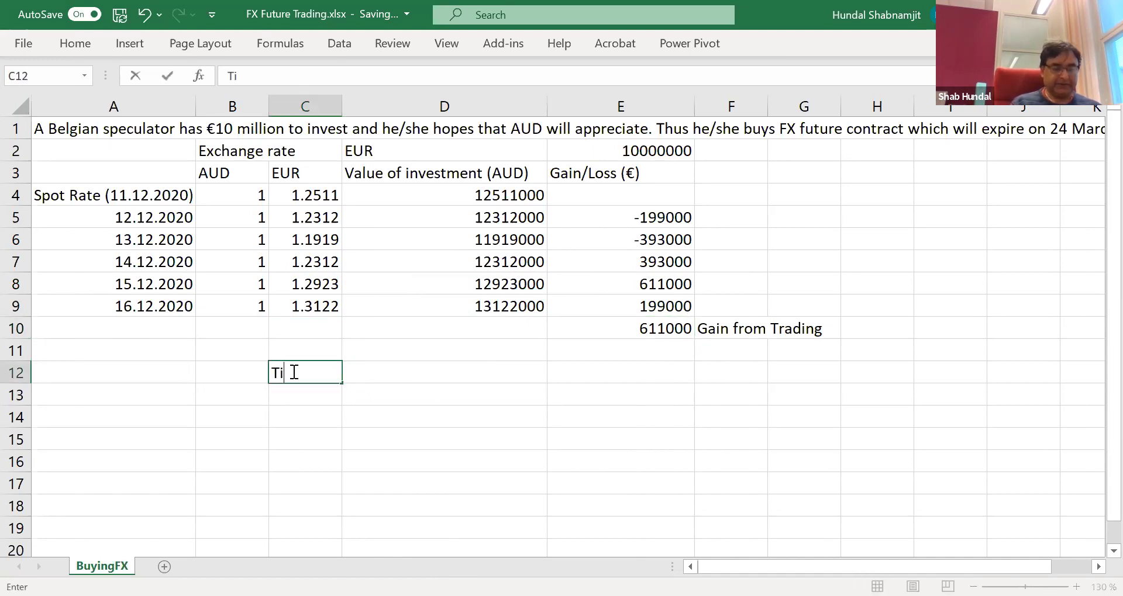
type("ck")
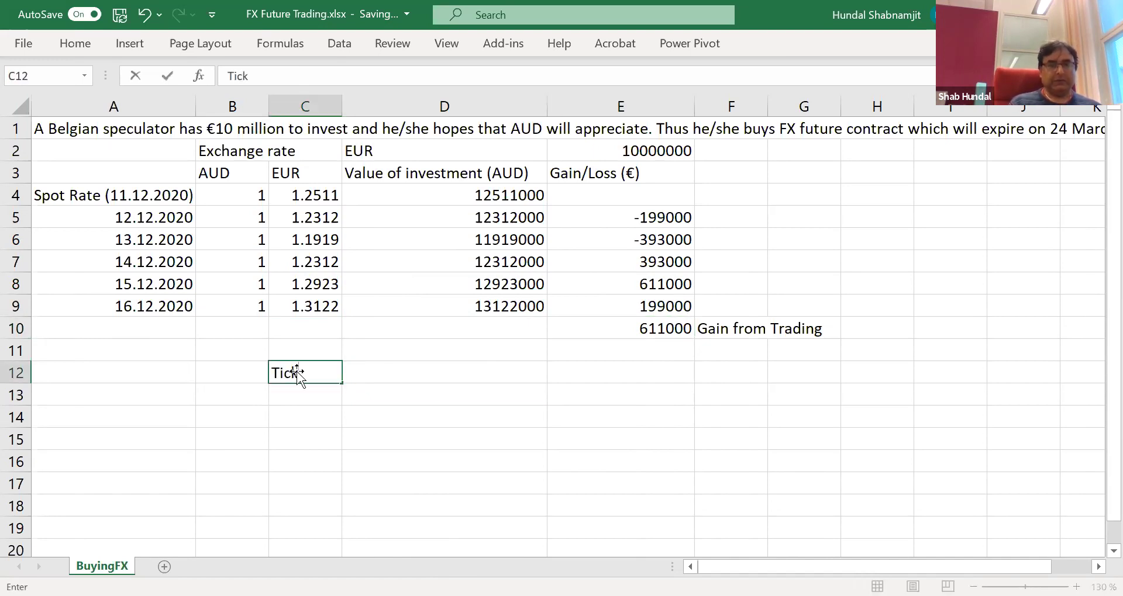
left_click(409, 366)
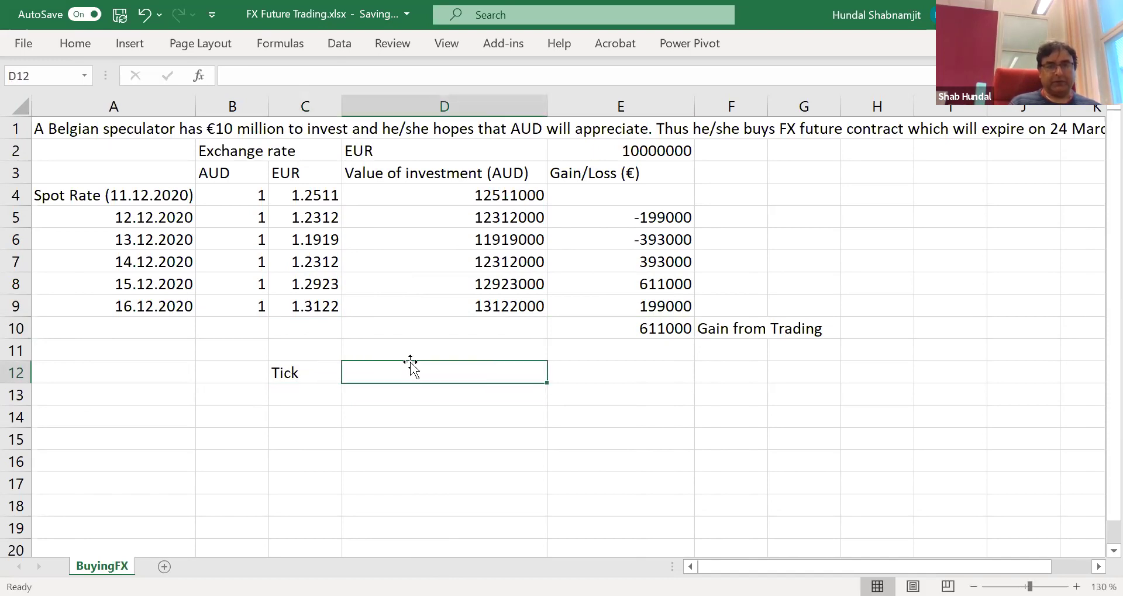
left_click(213, 377)
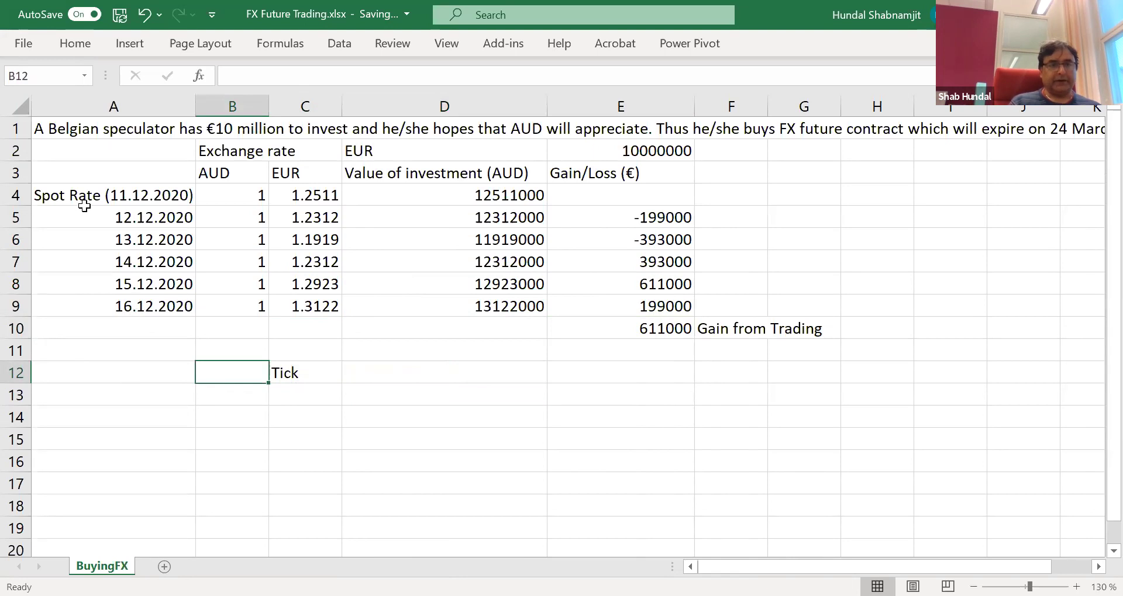
Copy the spot rate label and dates in A4:A9 and paste them as values starting at cell A13
left_click_drag(103, 196, 118, 298)
right_click(169, 105)
left_click(170, 98)
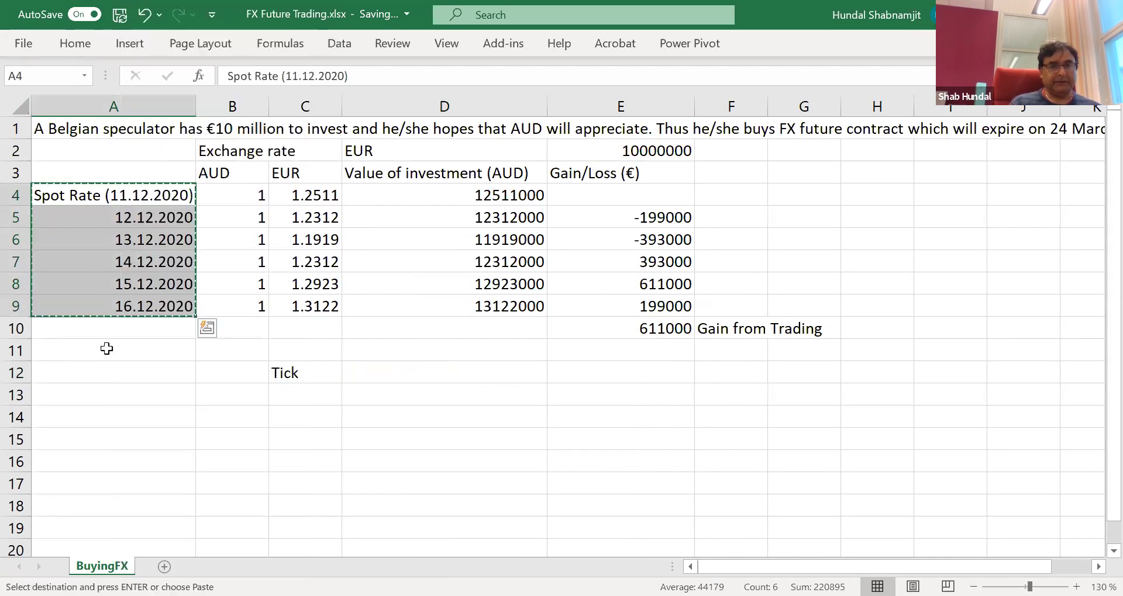
left_click(95, 396)
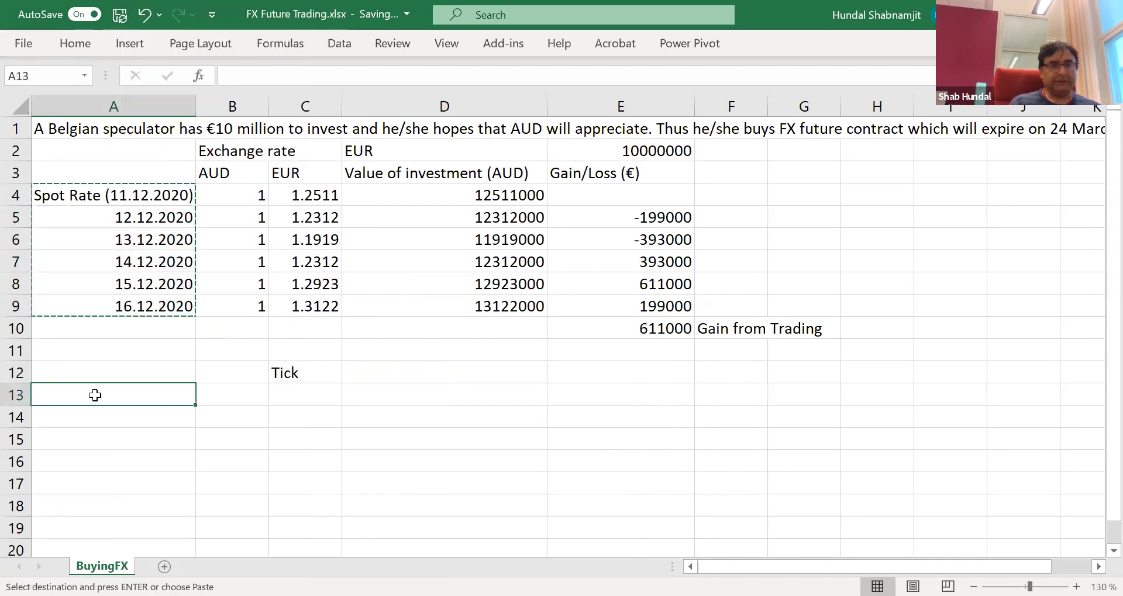
right_click(95, 395)
left_click(162, 186)
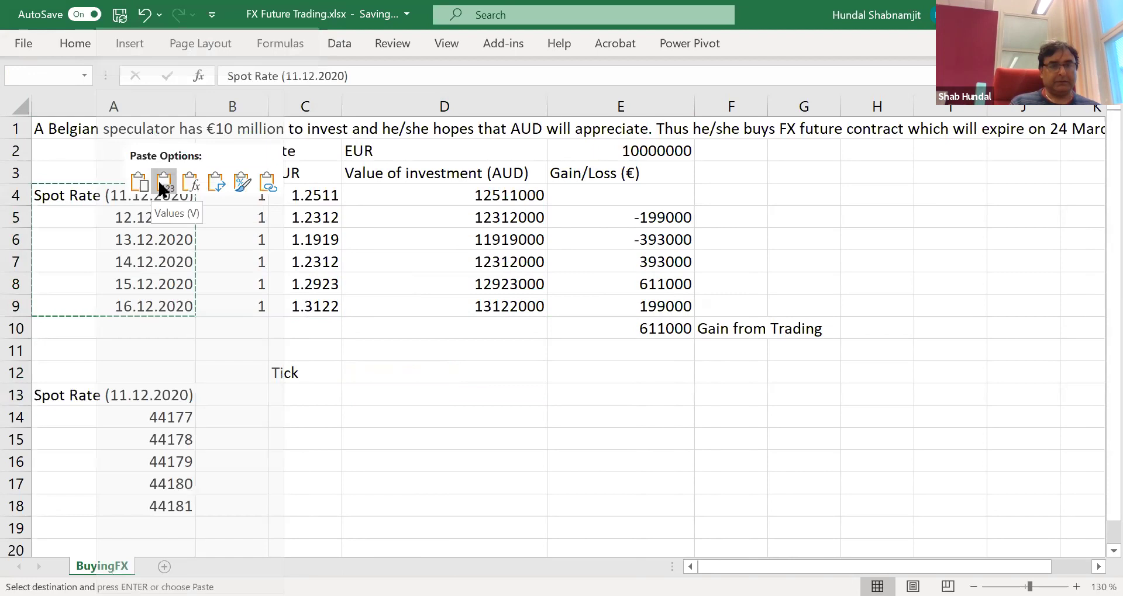
Extend the "Tick" heading in C12 so that it reads "Tick Gain (Loss)"
left_click(372, 438)
left_click(314, 372)
double_click(324, 372)
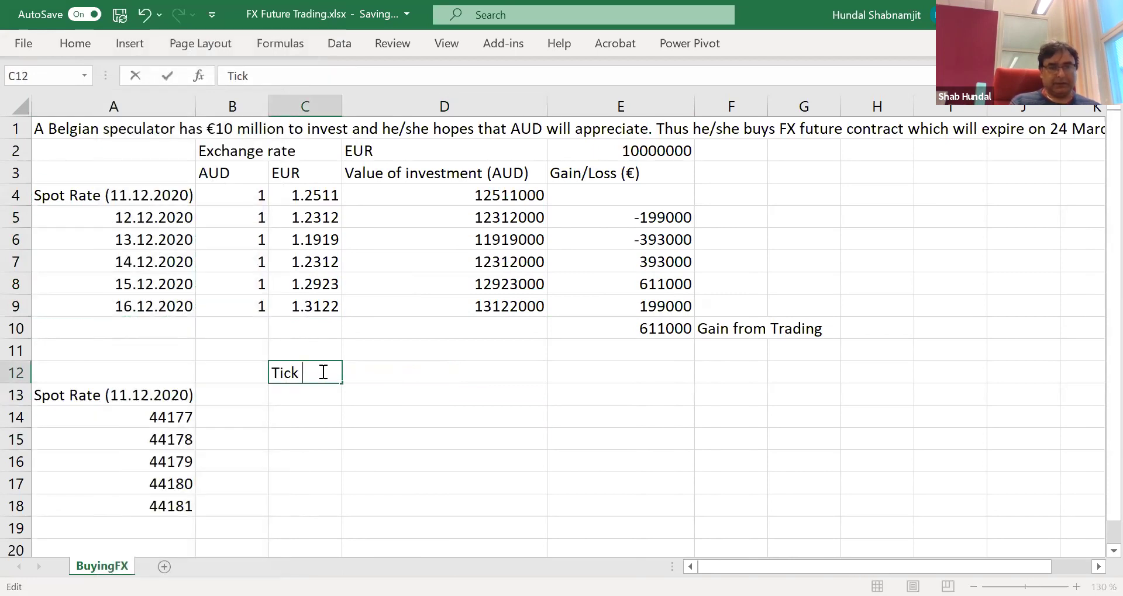
type("Gain")
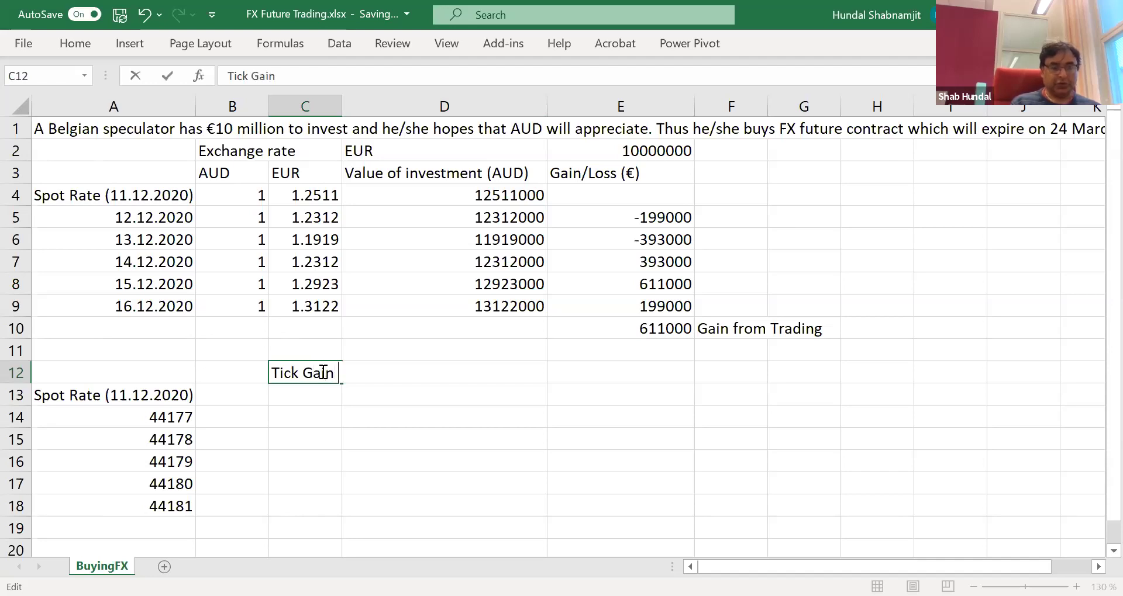
type(" (Loss)")
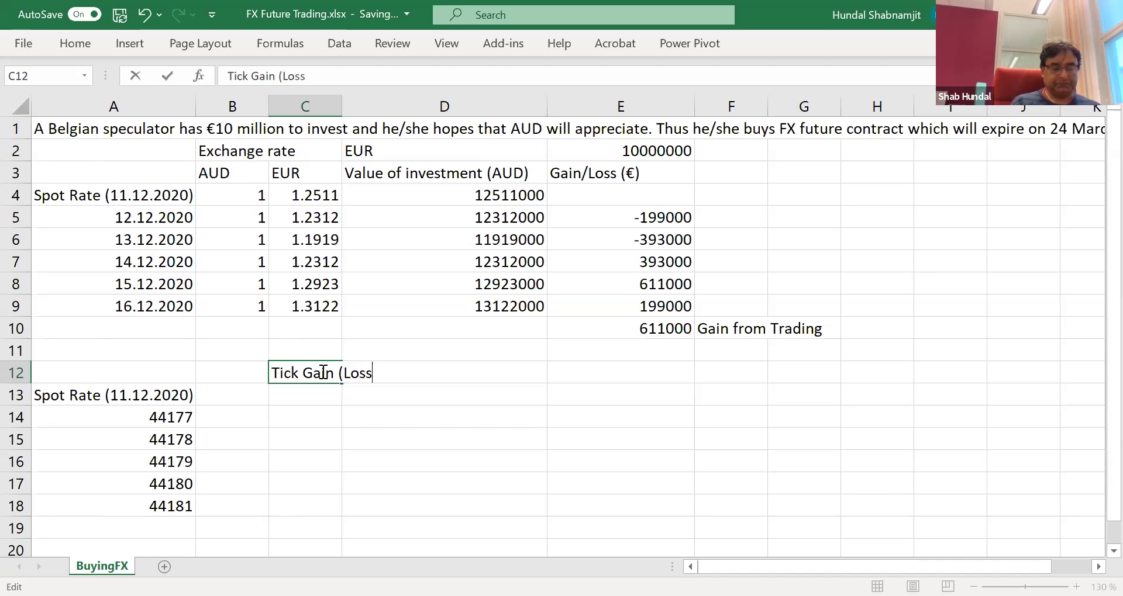
left_click(535, 438)
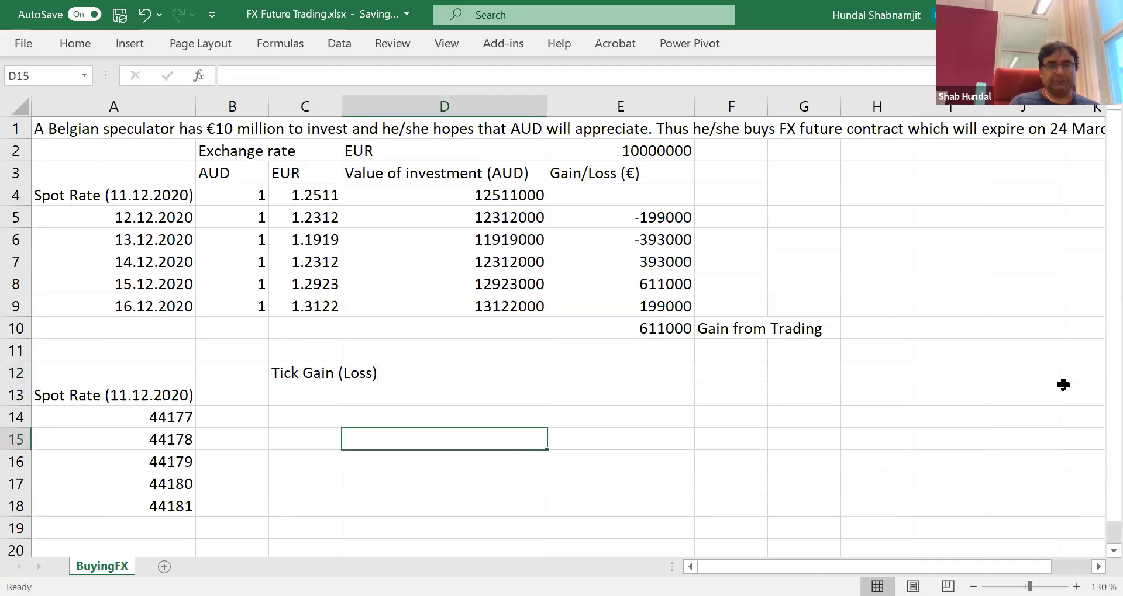
Copy the spot rate label and dates in A4:A9 and paste them over A13:A18, keeping the date format
left_click_drag(134, 195, 143, 300)
right_click(142, 300)
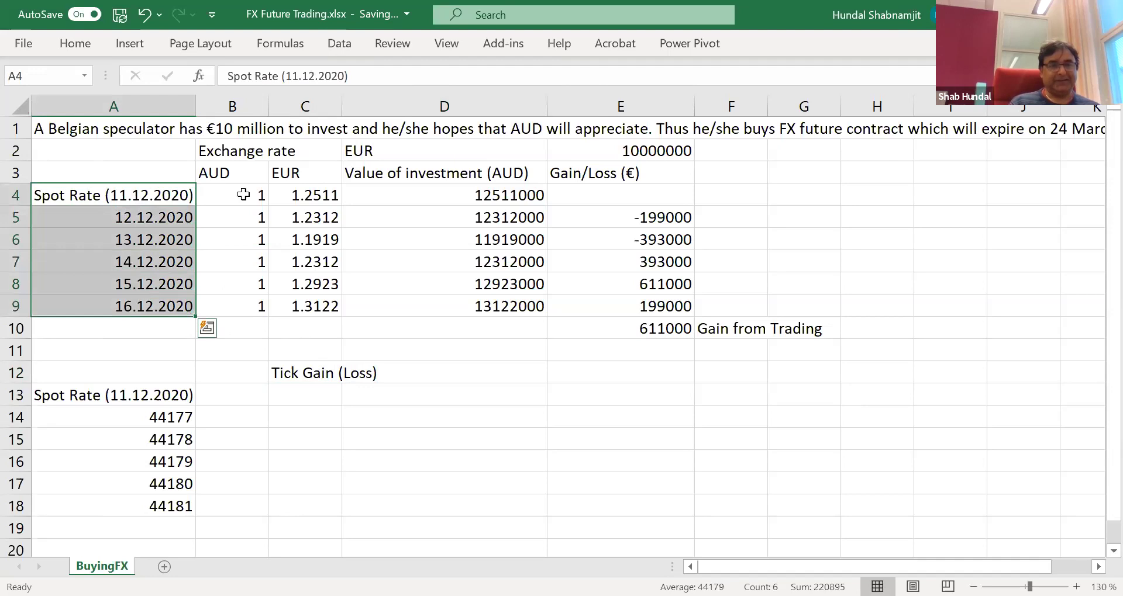
key("ctrl+c")
left_click_drag(92, 396, 141, 506)
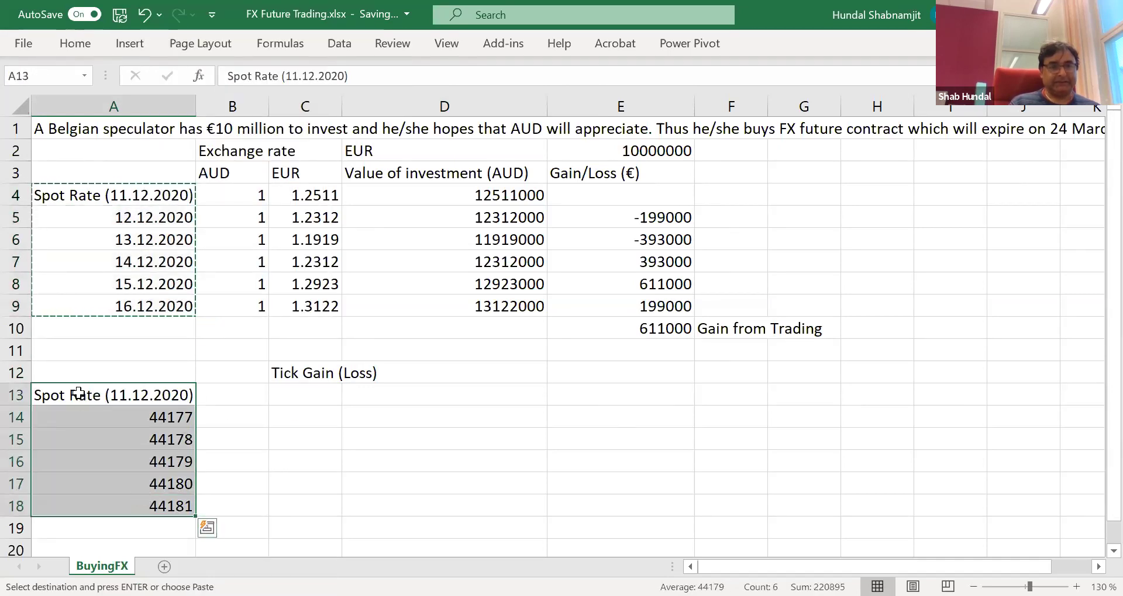
left_click(359, 448)
double_click(328, 438)
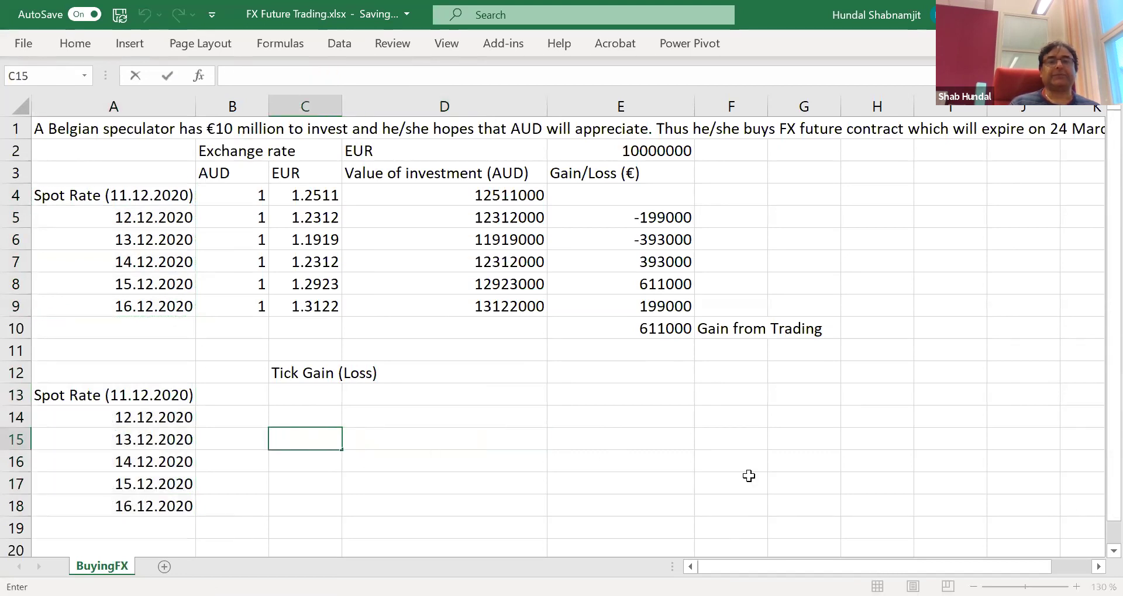
left_click(327, 404)
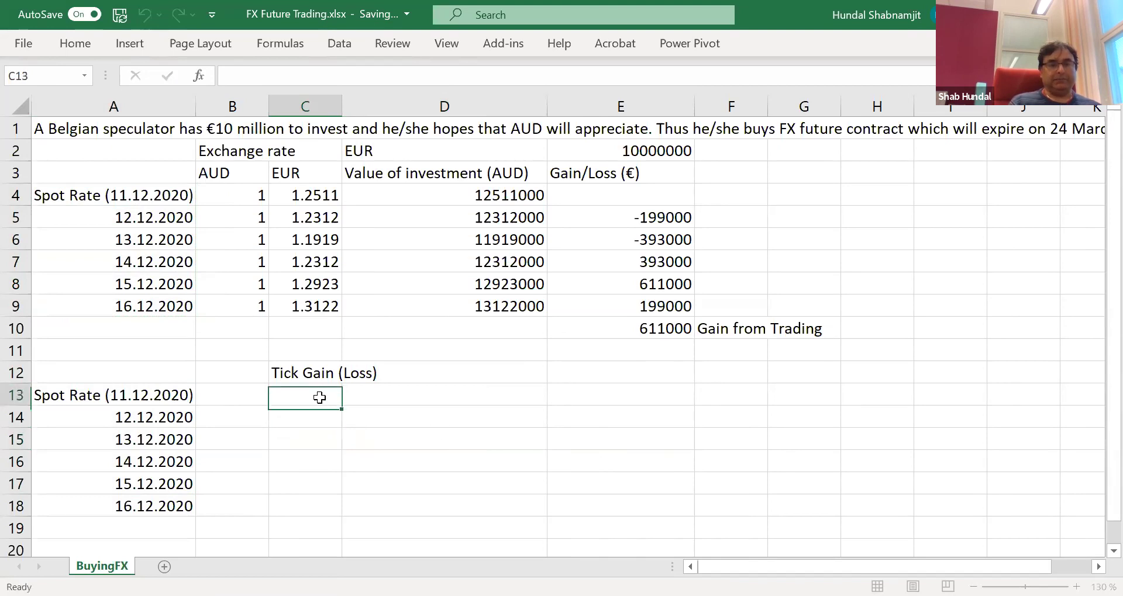
Enter the formula =(C5-C4) in C14 to calculate the rate change for 12.12.2020
left_click(311, 420)
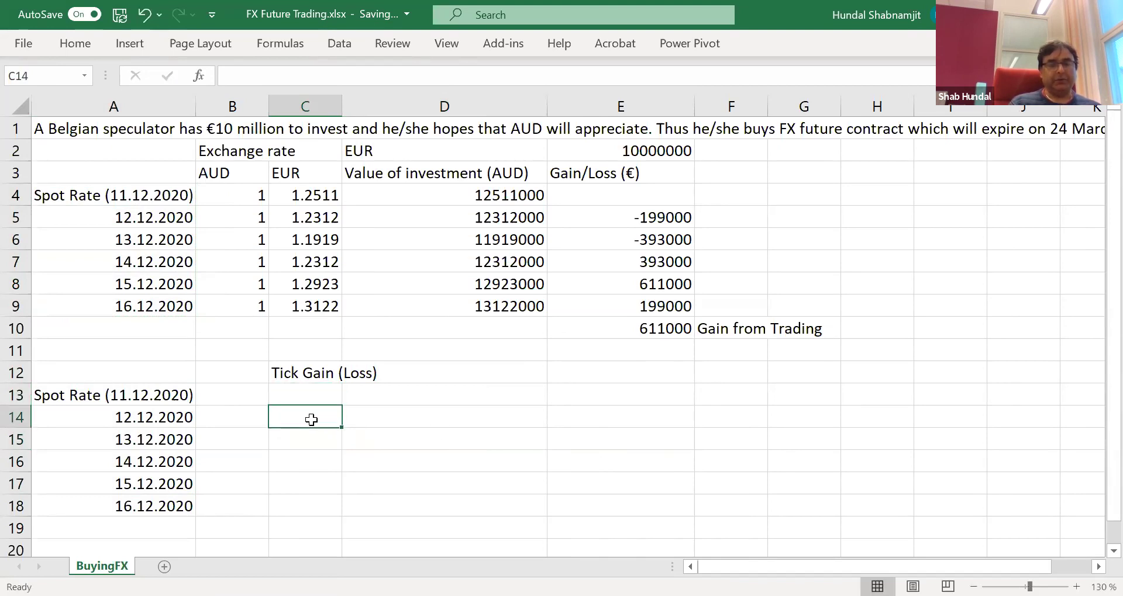
type("=")
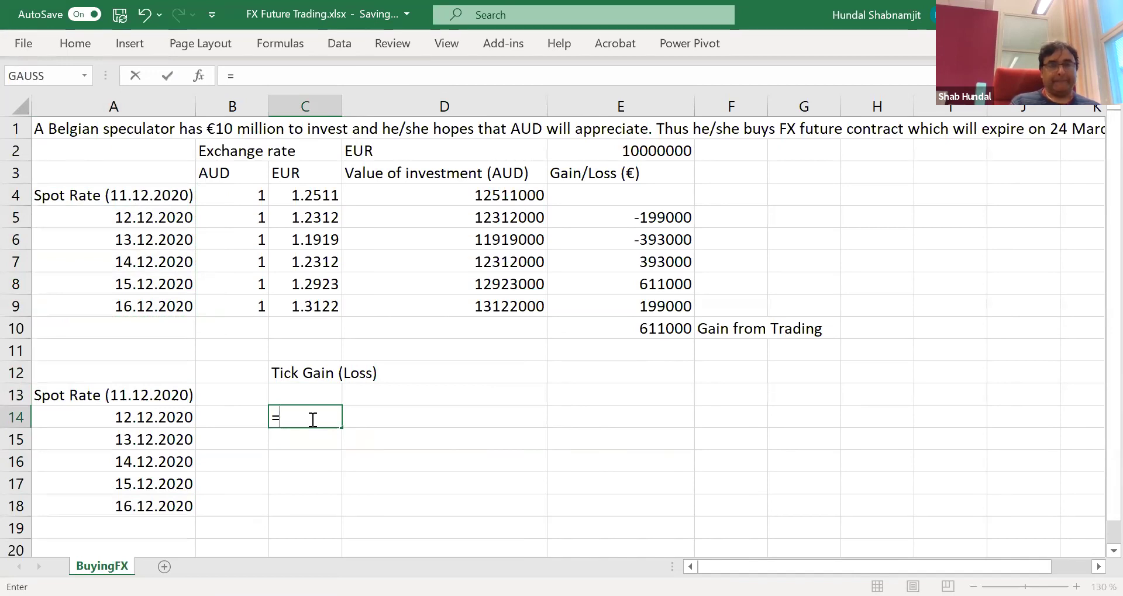
type("(")
left_click(313, 221)
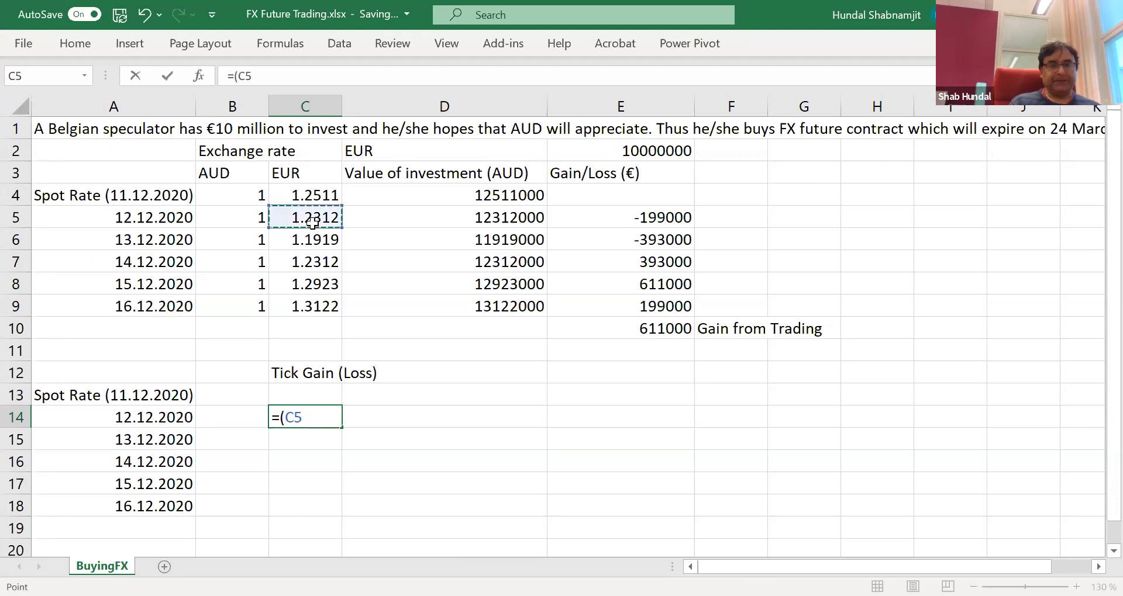
type("-")
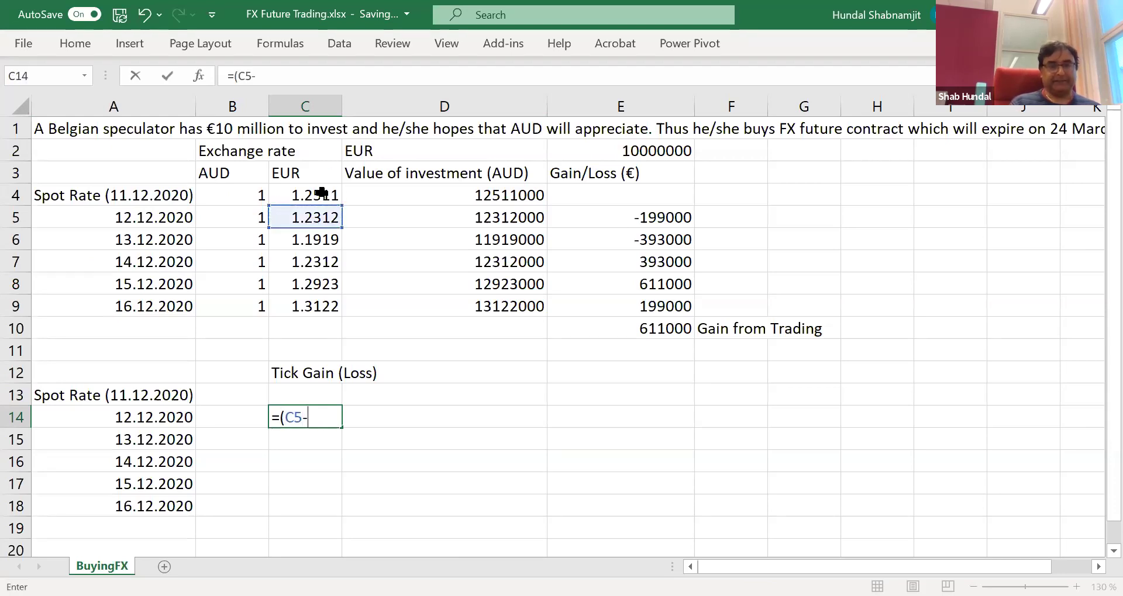
left_click(321, 194)
type(")")
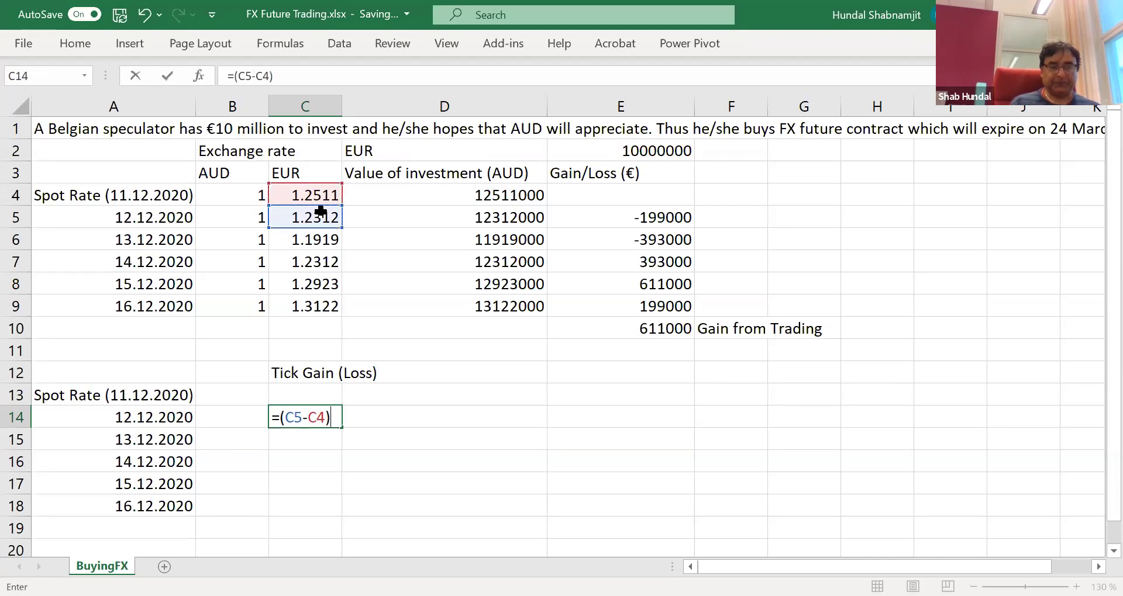
key("Return")
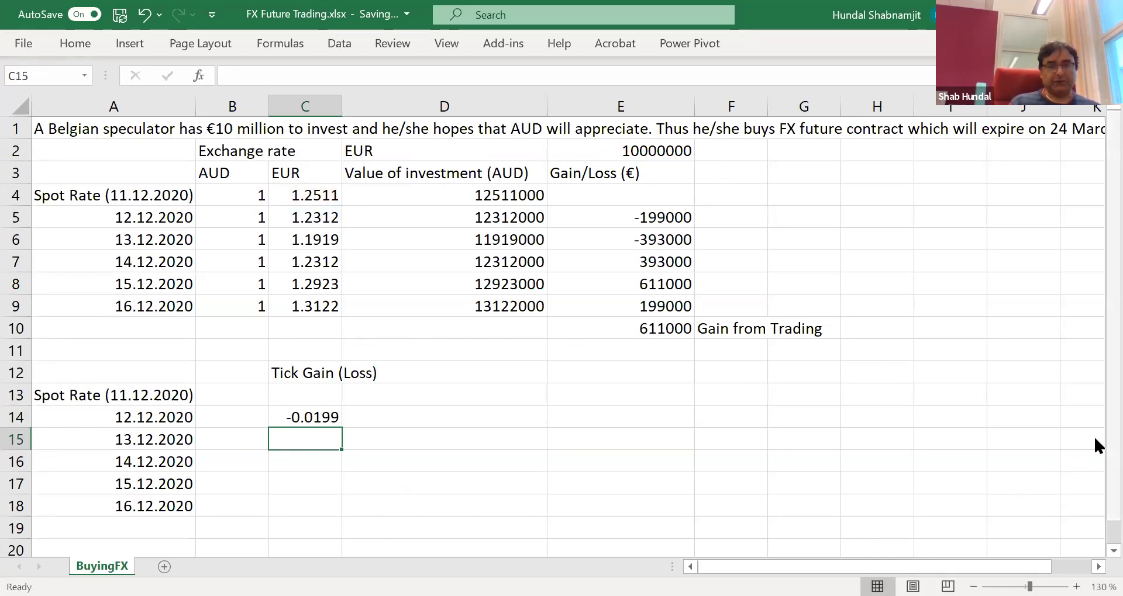
Move the "Tick Gain (Loss)" heading from C12 to D12
scroll(1094, 438, "down", 1)
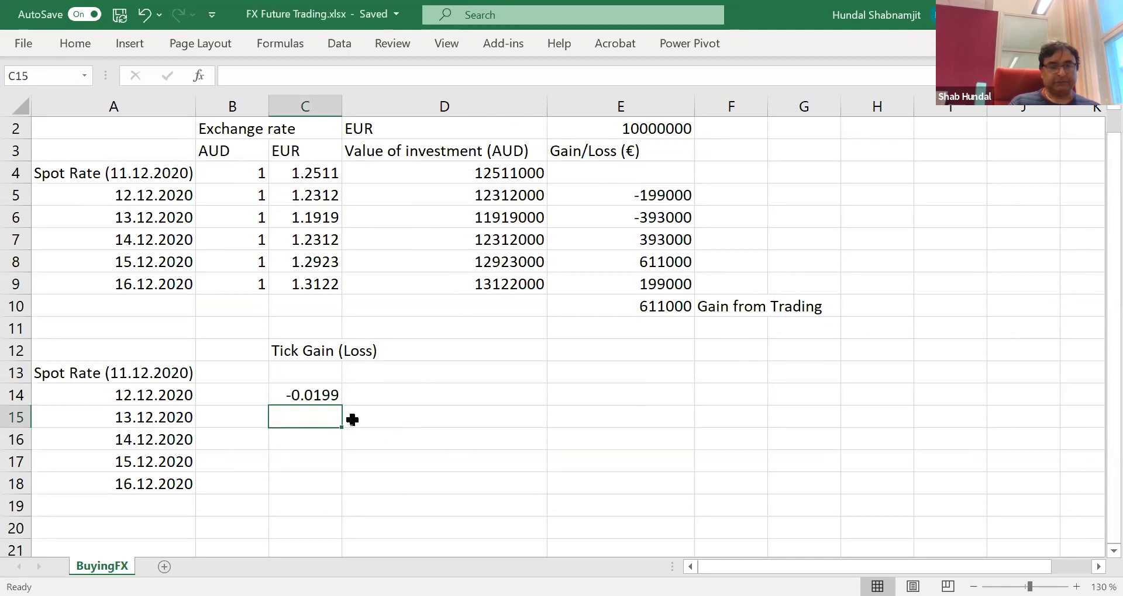
left_click(411, 395)
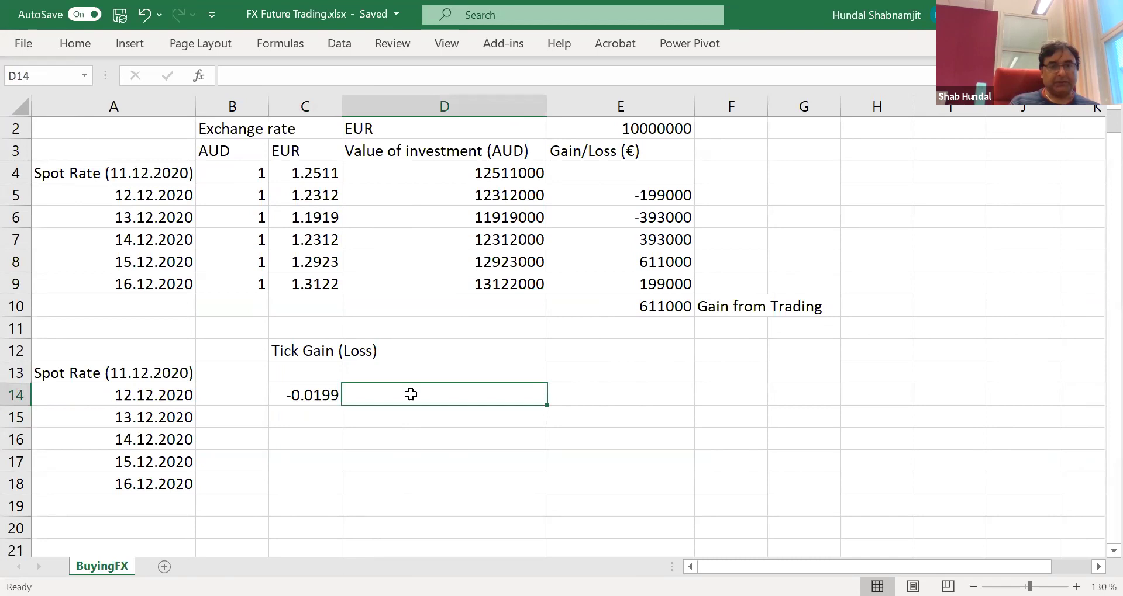
left_click(302, 354)
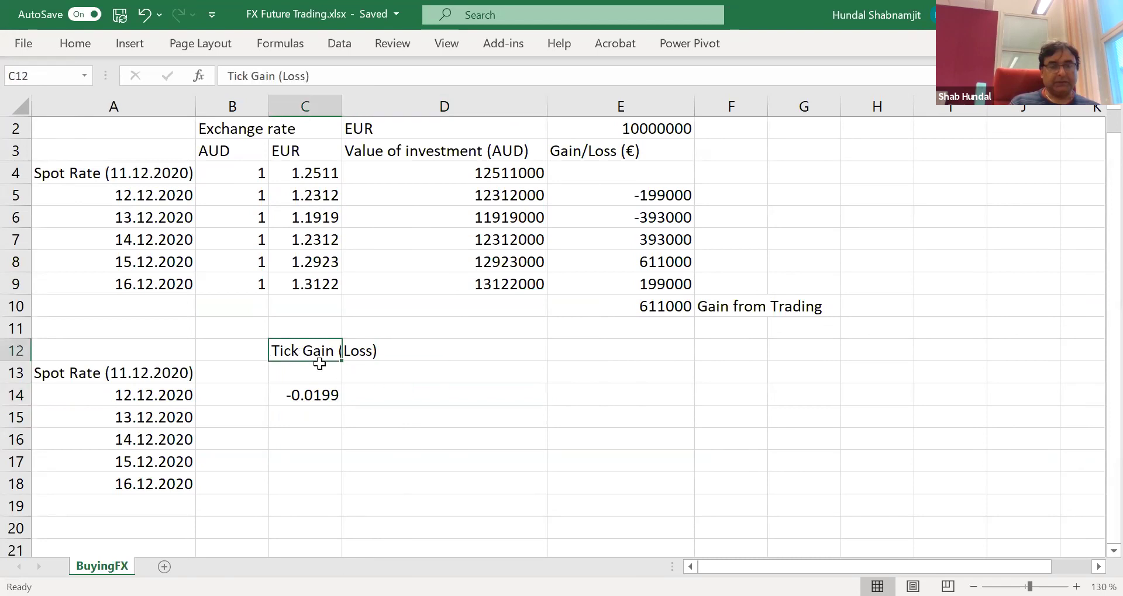
left_click(382, 396)
left_click(310, 351)
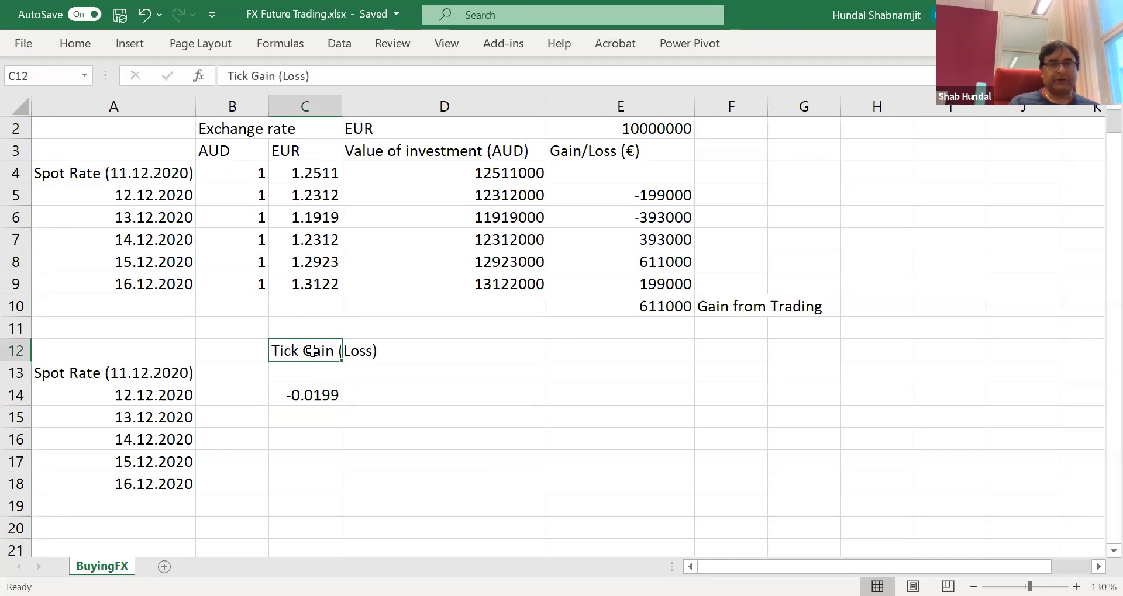
right_click(369, 81)
left_click(368, 96)
left_click(438, 349)
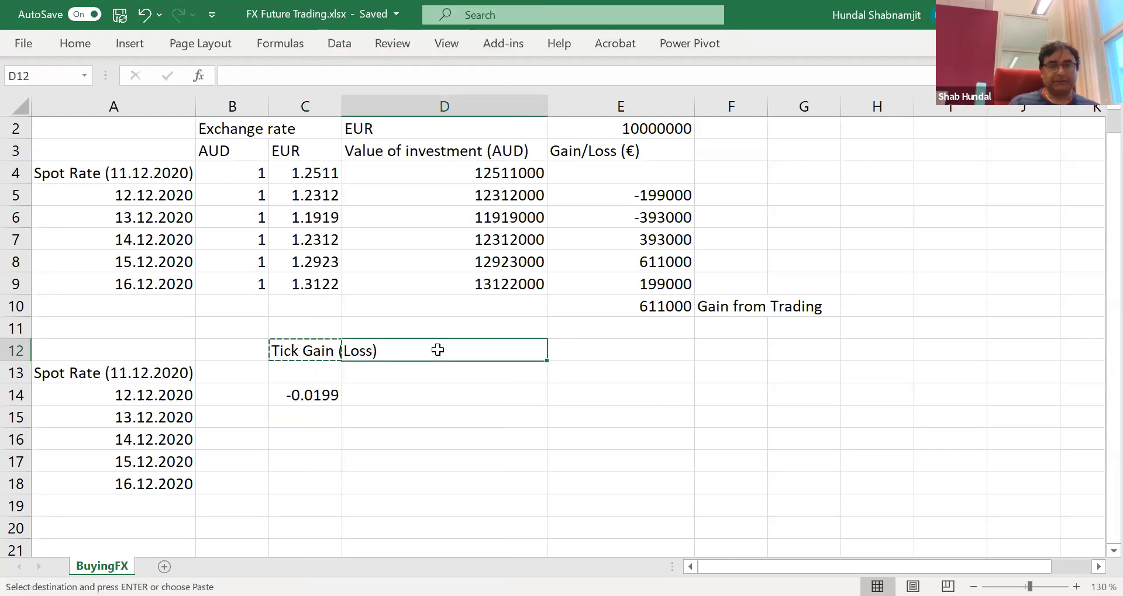
key("Return")
Enter (199) in D14 as the tick loss for 12.12.2020
left_click(403, 398)
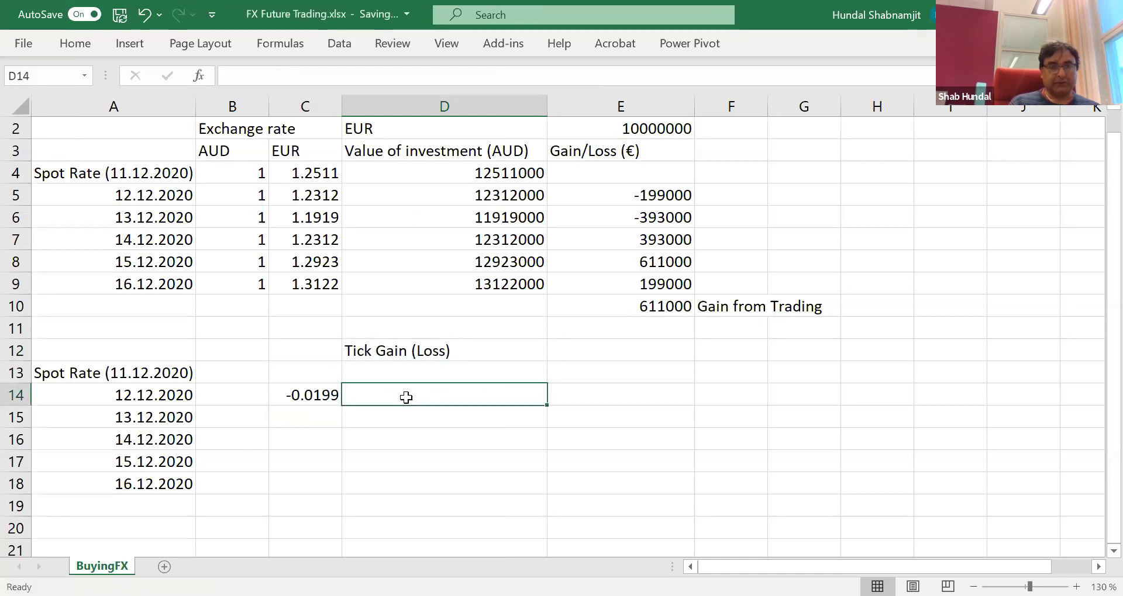
type("(")
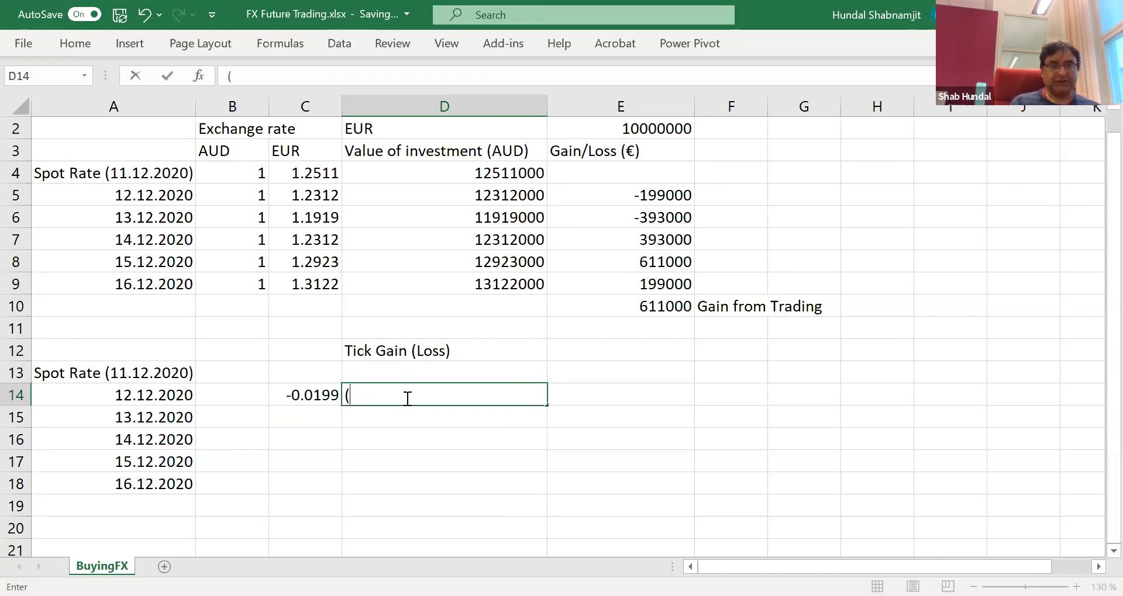
type("199)")
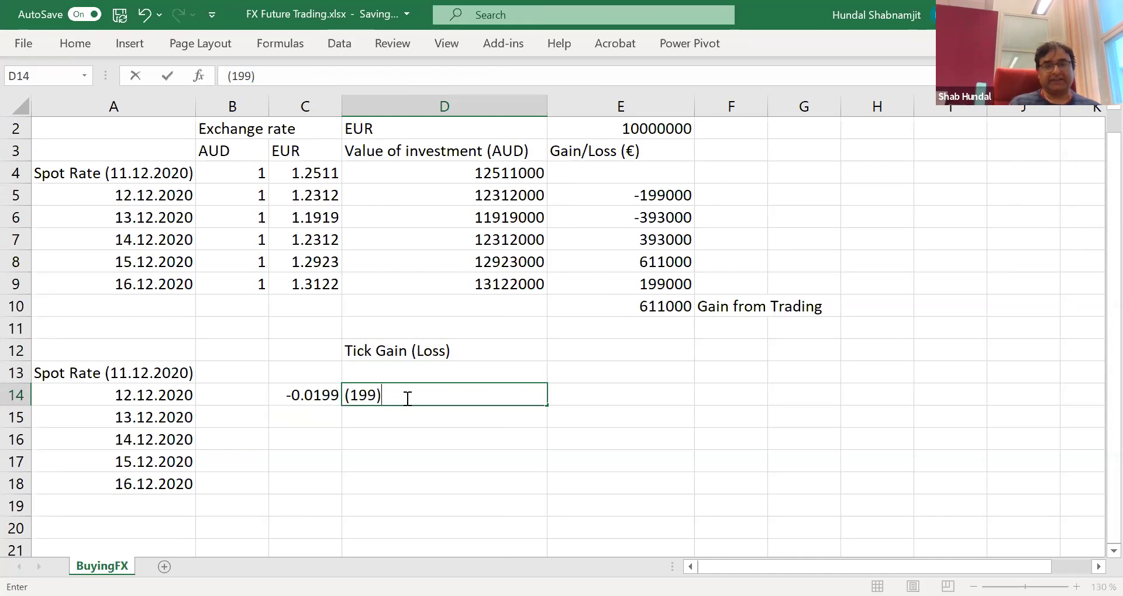
left_click(301, 413)
Fill the rate change formula in C14 and the tick value in D14 down to row 15
left_click(302, 396)
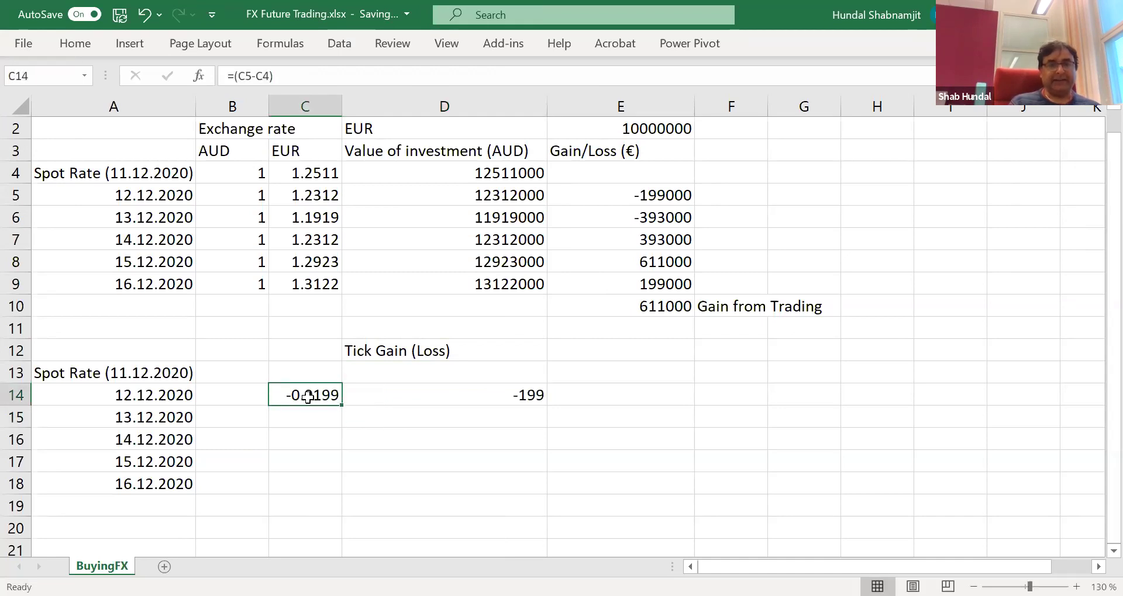
left_click_drag(341, 407, 340, 429)
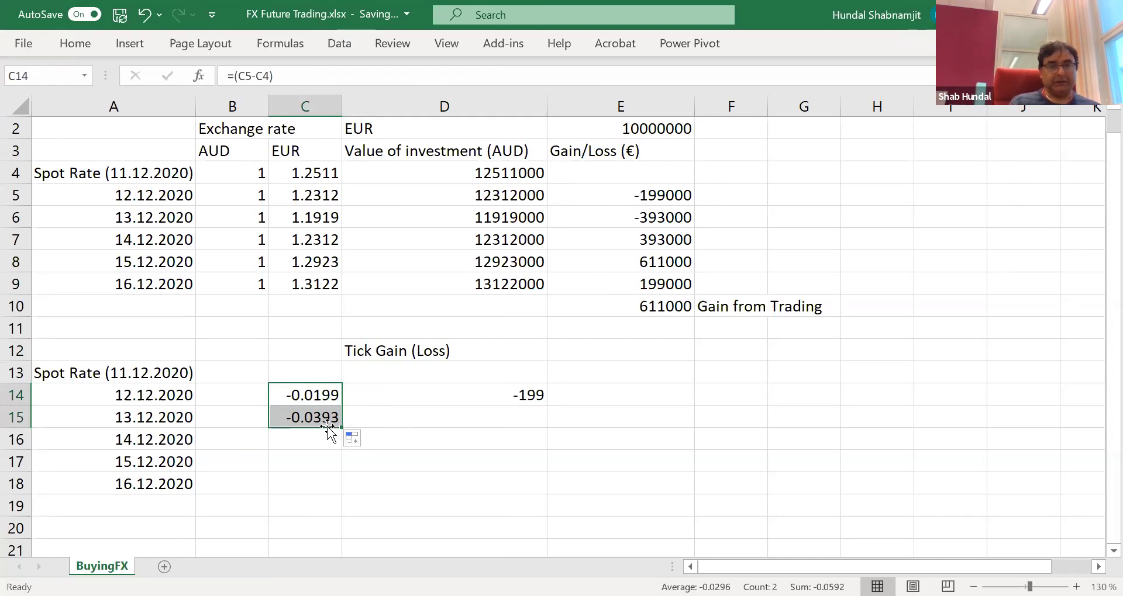
left_click(484, 417)
left_click(518, 402)
left_click_drag(545, 412, 546, 420)
left_click(507, 421)
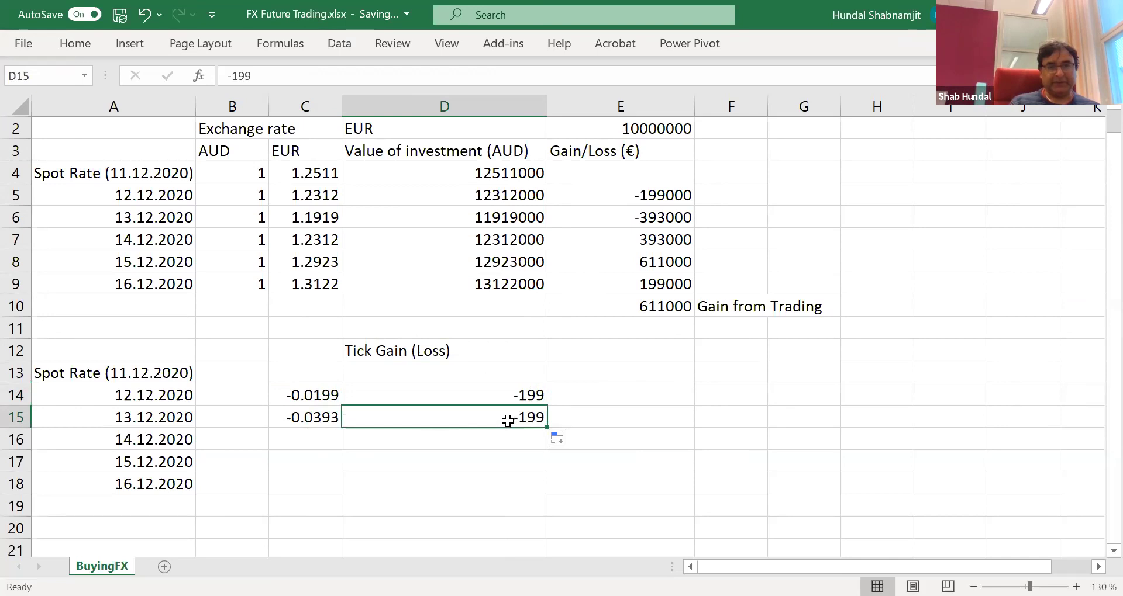
left_click(448, 394)
left_click(505, 420)
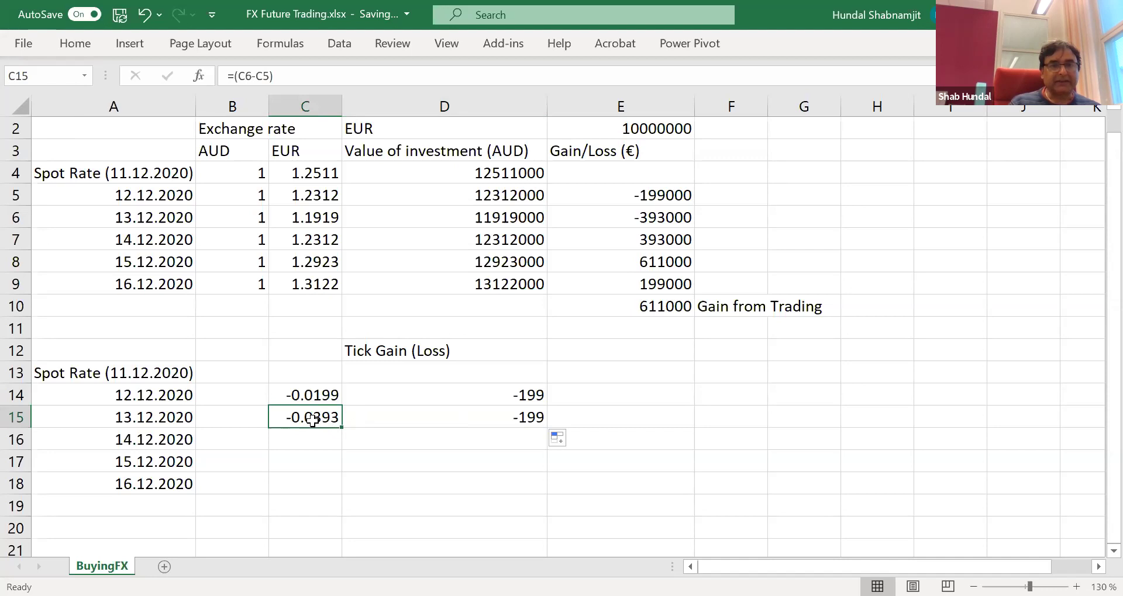
Edit the tick value in D14, adding a closing parenthesis after -199
left_click(492, 421)
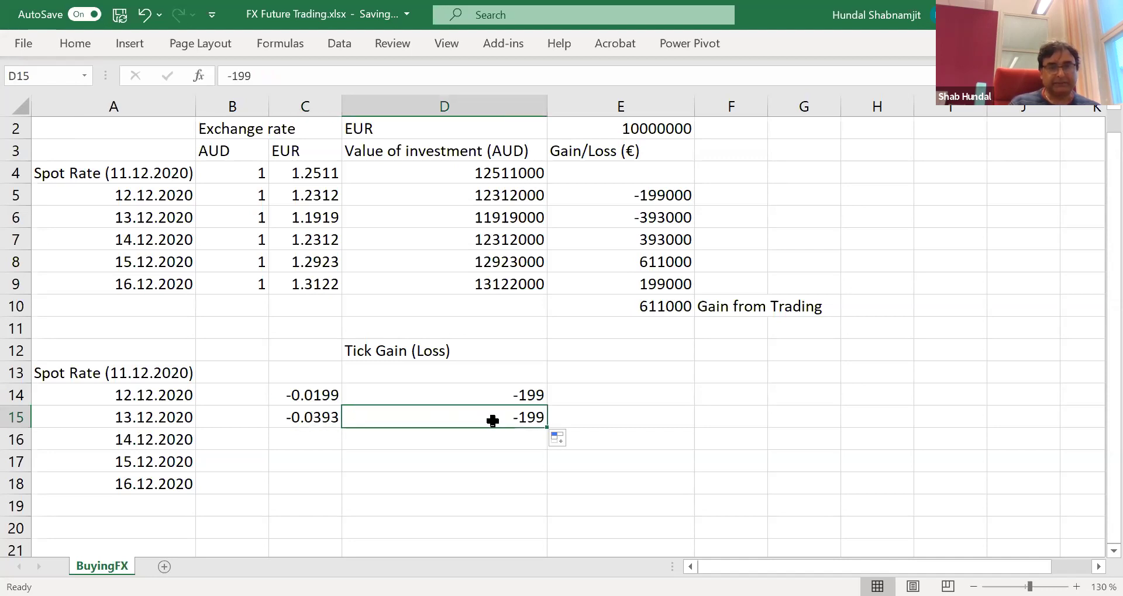
left_click(518, 398)
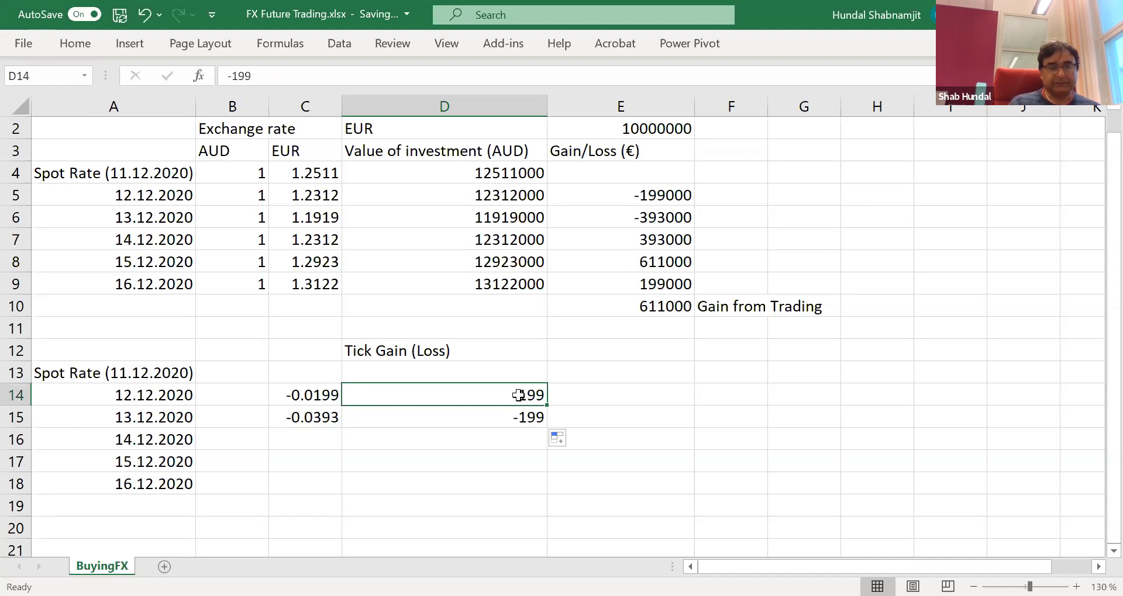
double_click(518, 395)
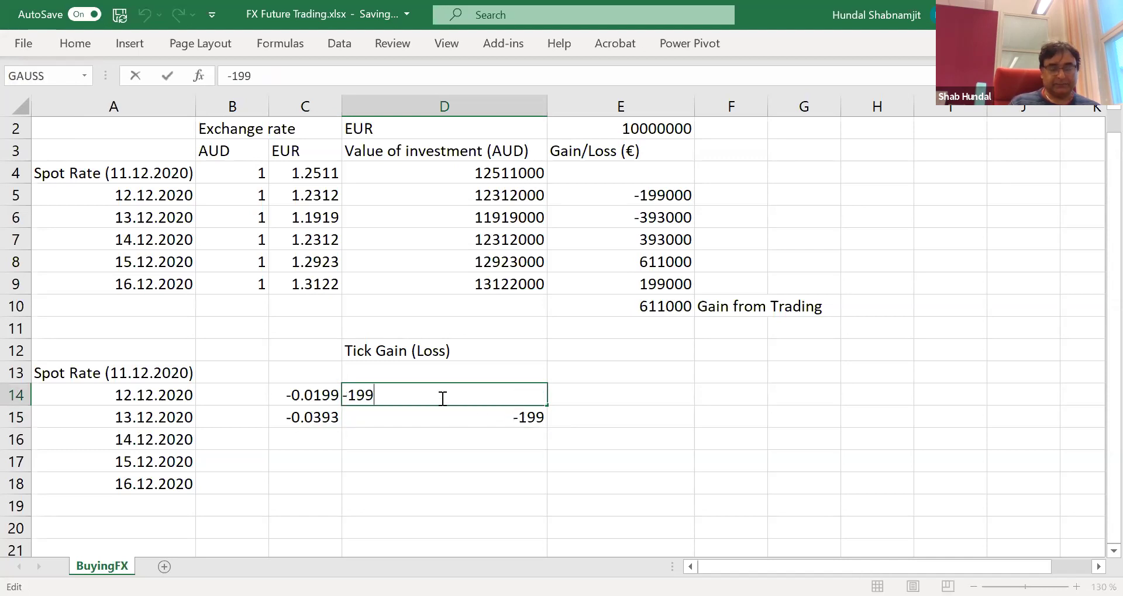
type(")")
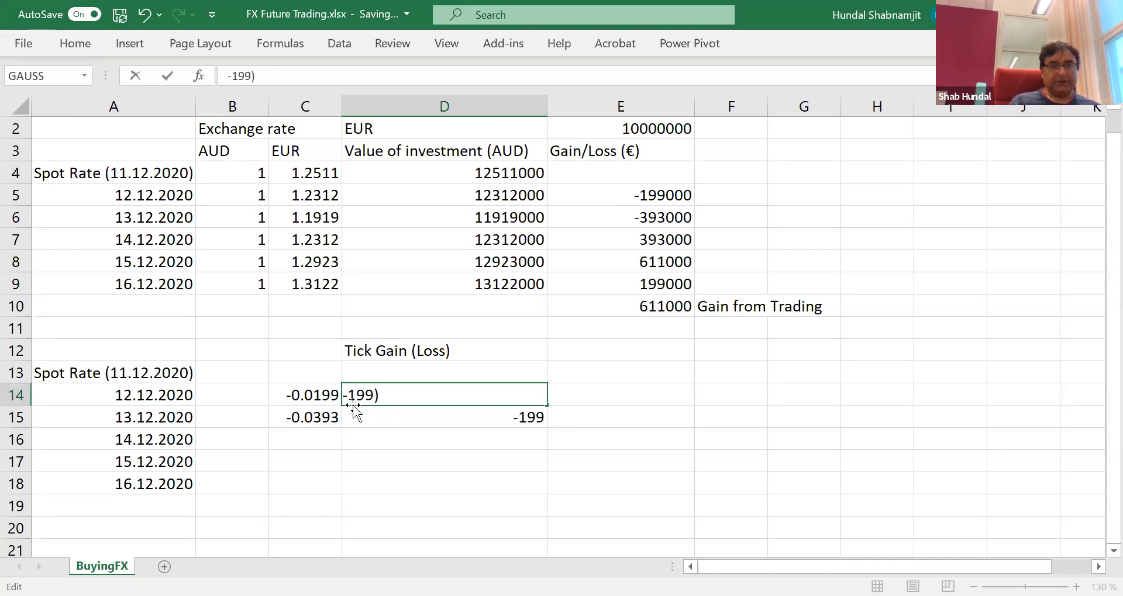
Enter the 12.12.2020 tick loss in D14 as the negative accounting-style value (199)
key("BackSpace")
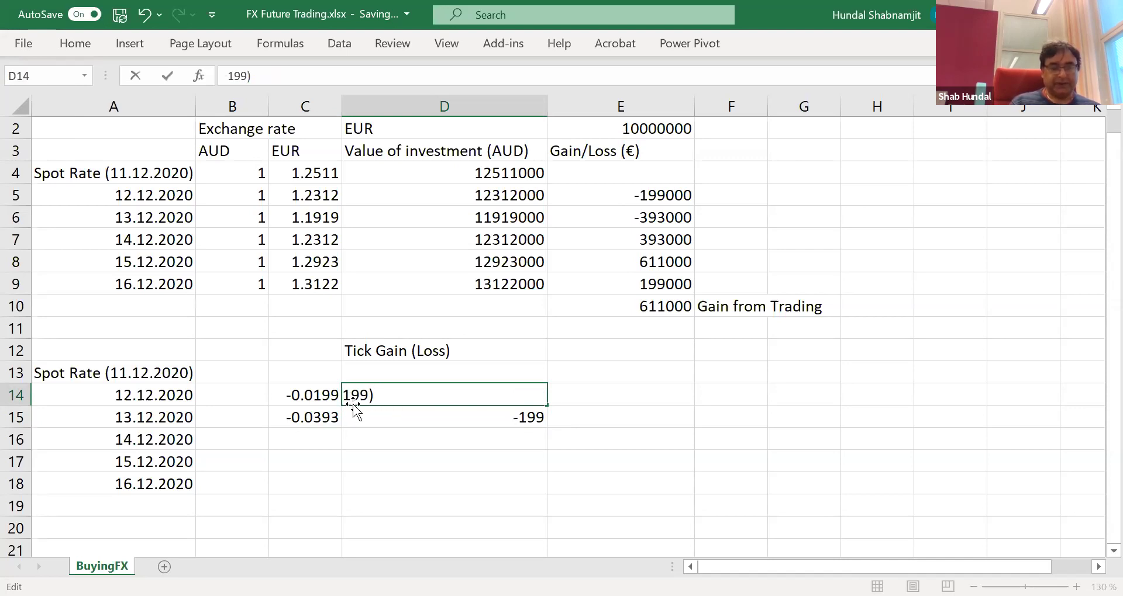
type("(")
key("Return")
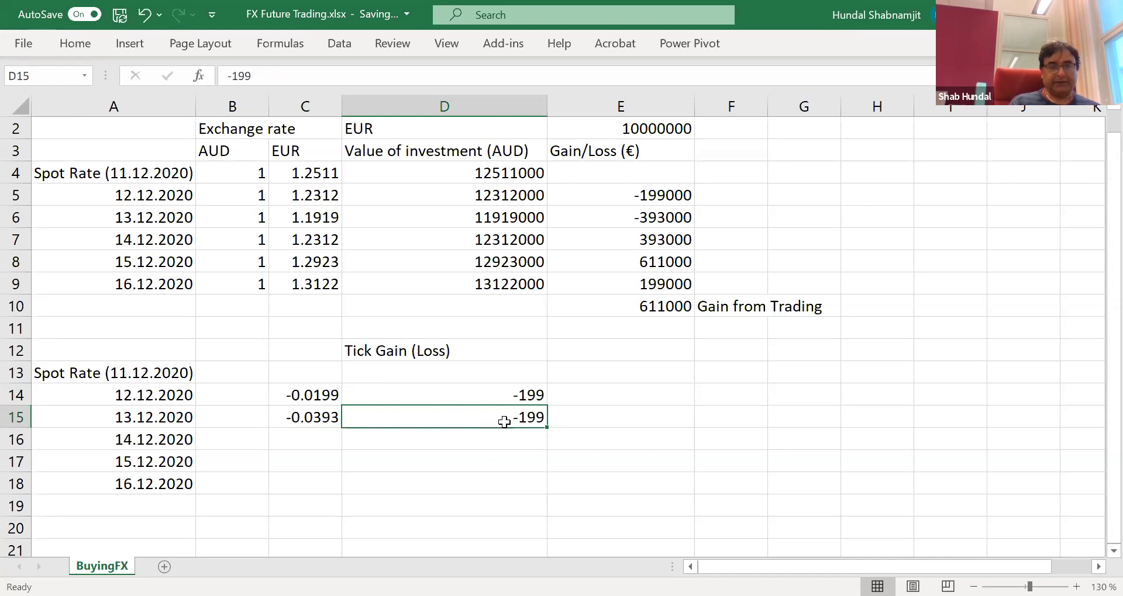
left_click(512, 396)
left_click(527, 420)
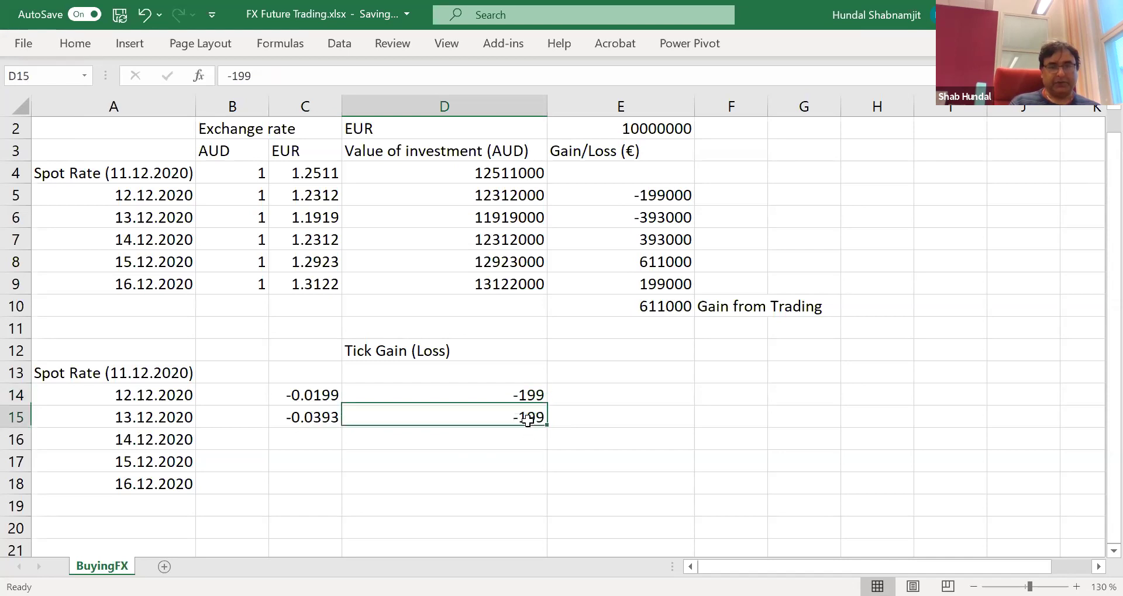
left_click(518, 398)
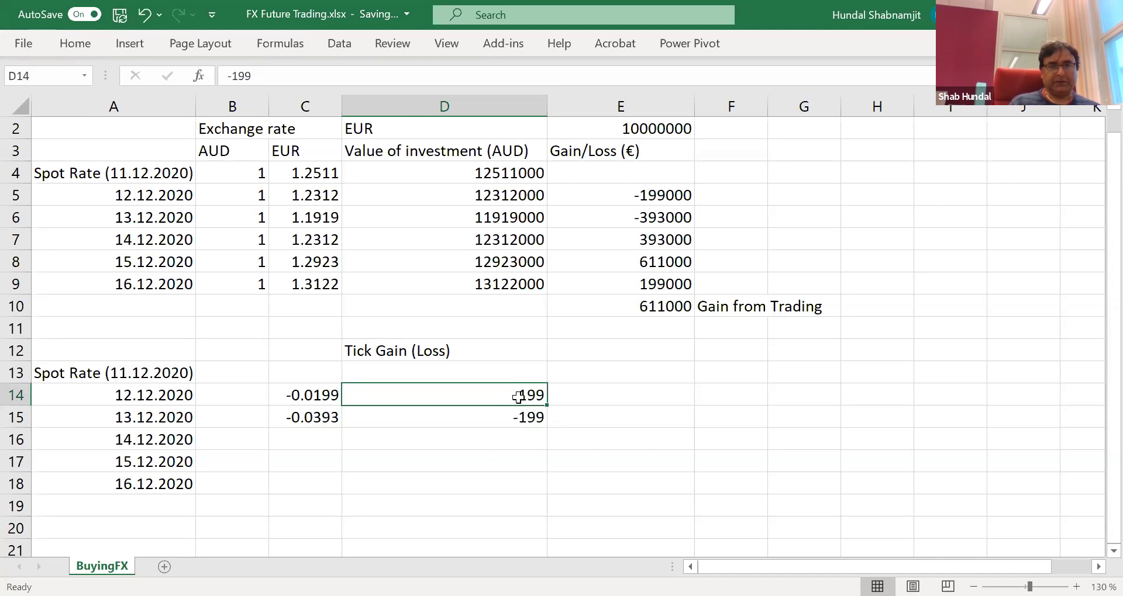
left_click(521, 419)
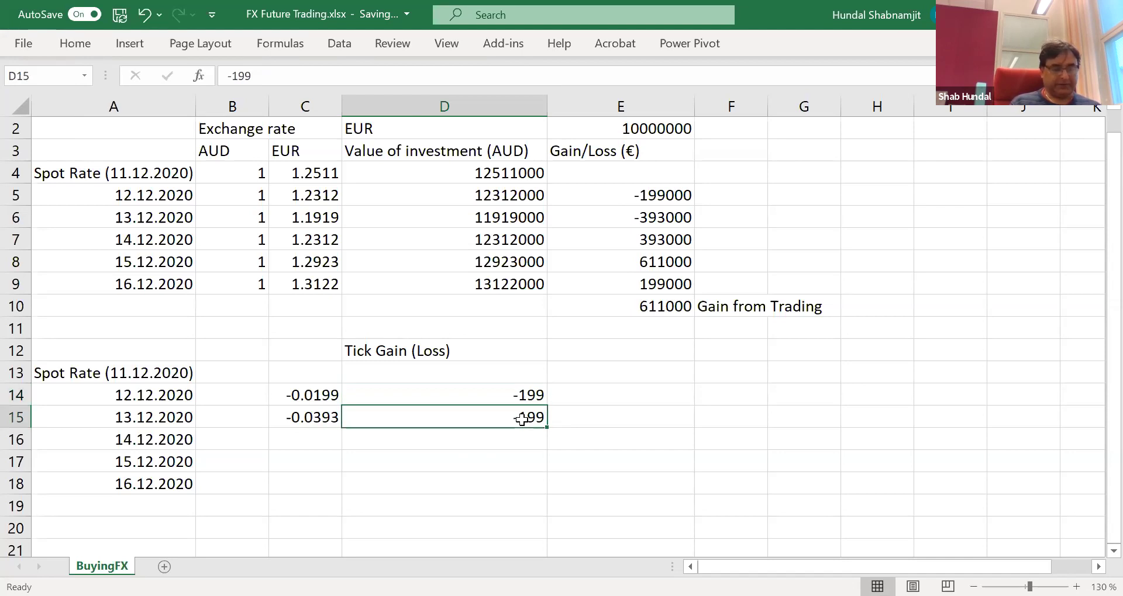
type("393")
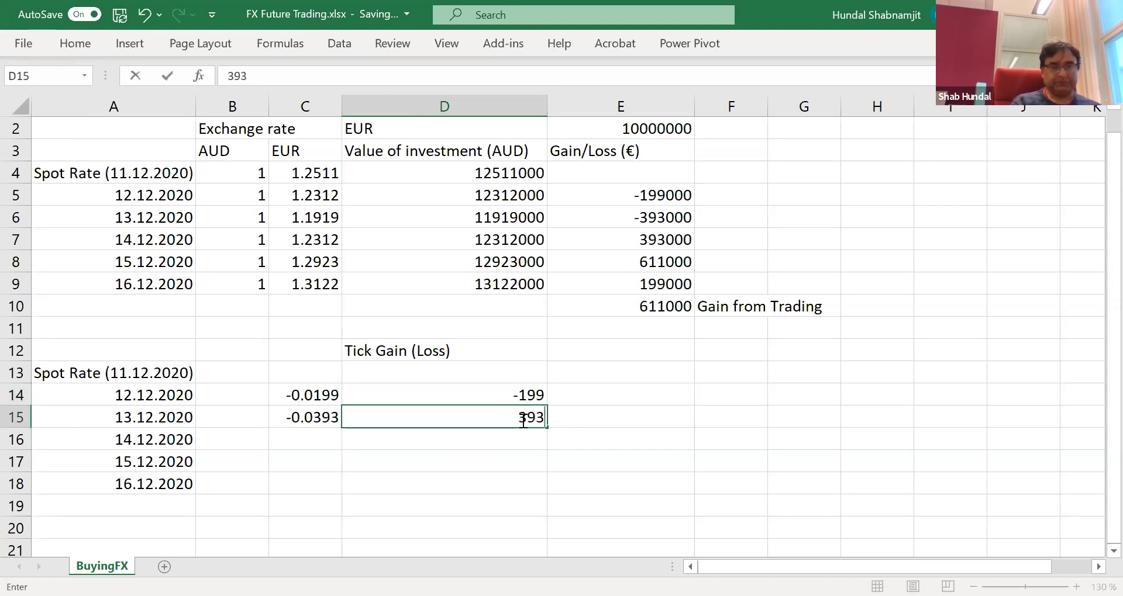
key("F2")
key("Home")
type("-")
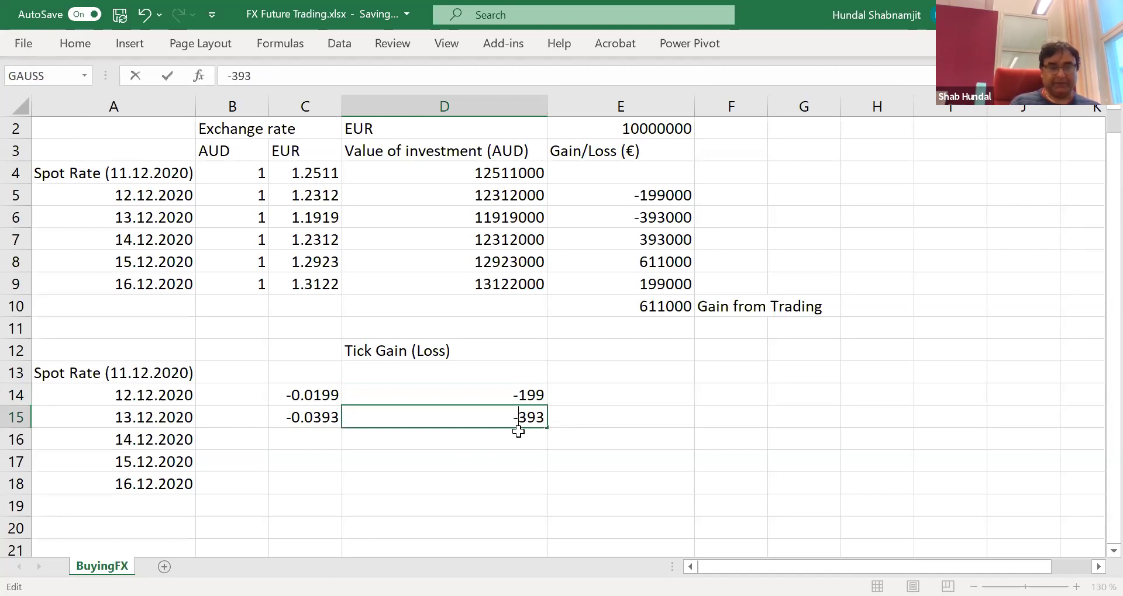
left_click(801, 438)
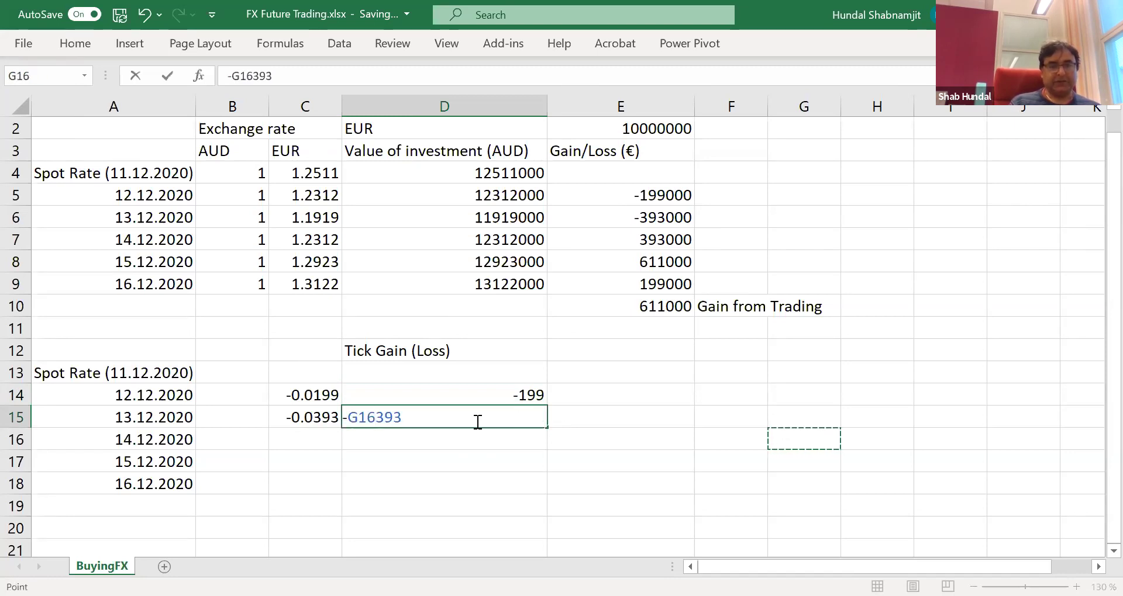
key("BackSpace")
key("BackSpace")
key("BackSpace")
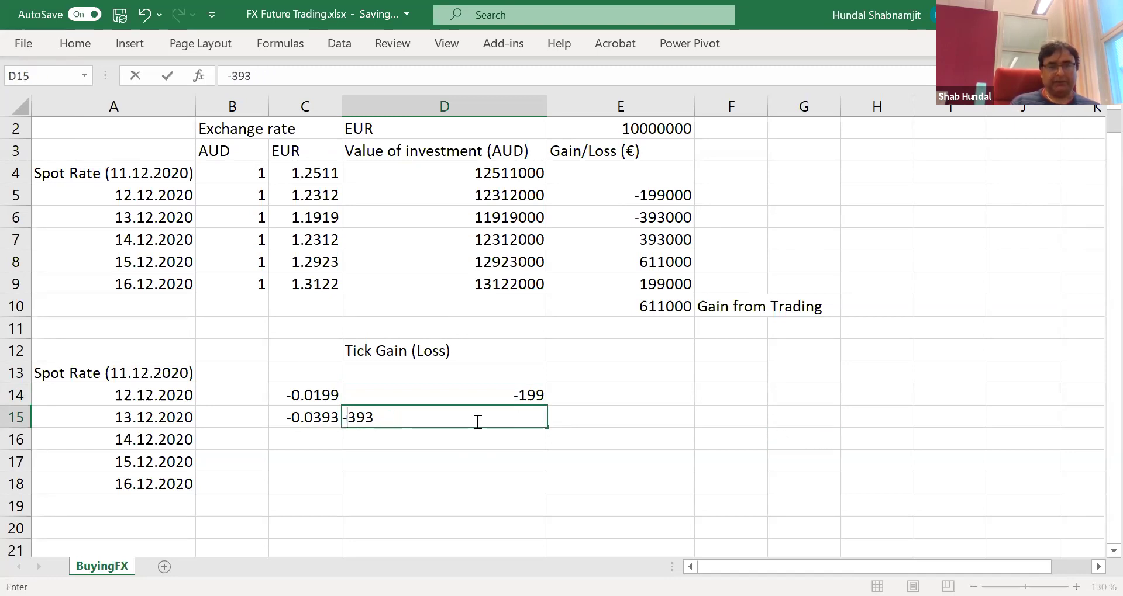
left_click(563, 438)
left_click(484, 413)
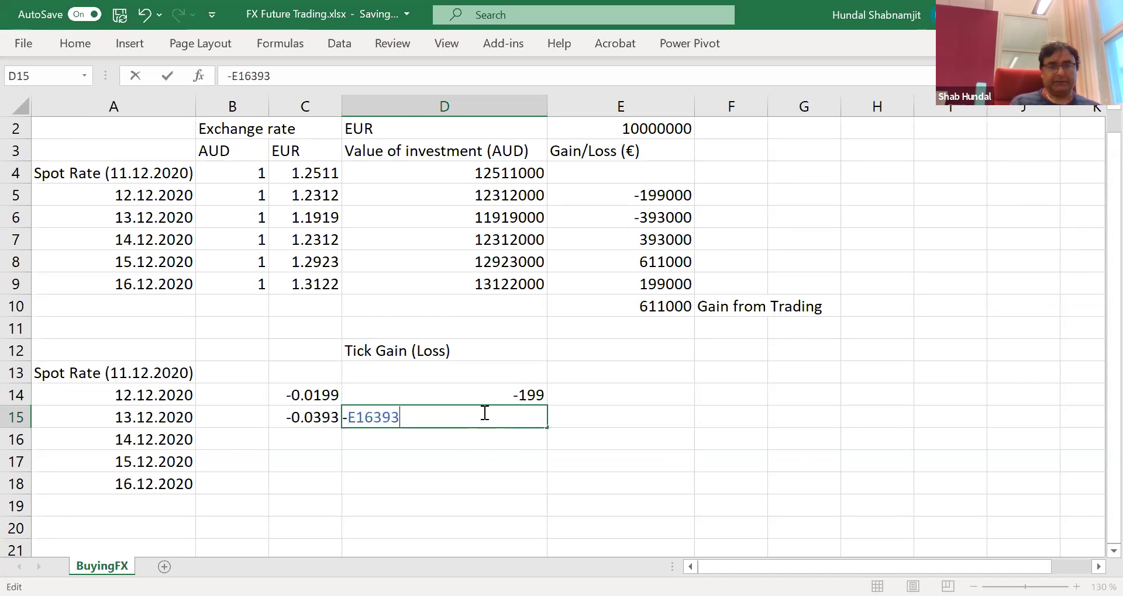
key("BackSpace")
key("BackSpace")
key("BackSpace")
key("BackSpace")
key("BackSpace")
key("BackSpace")
key("BackSpace")
left_click(519, 395)
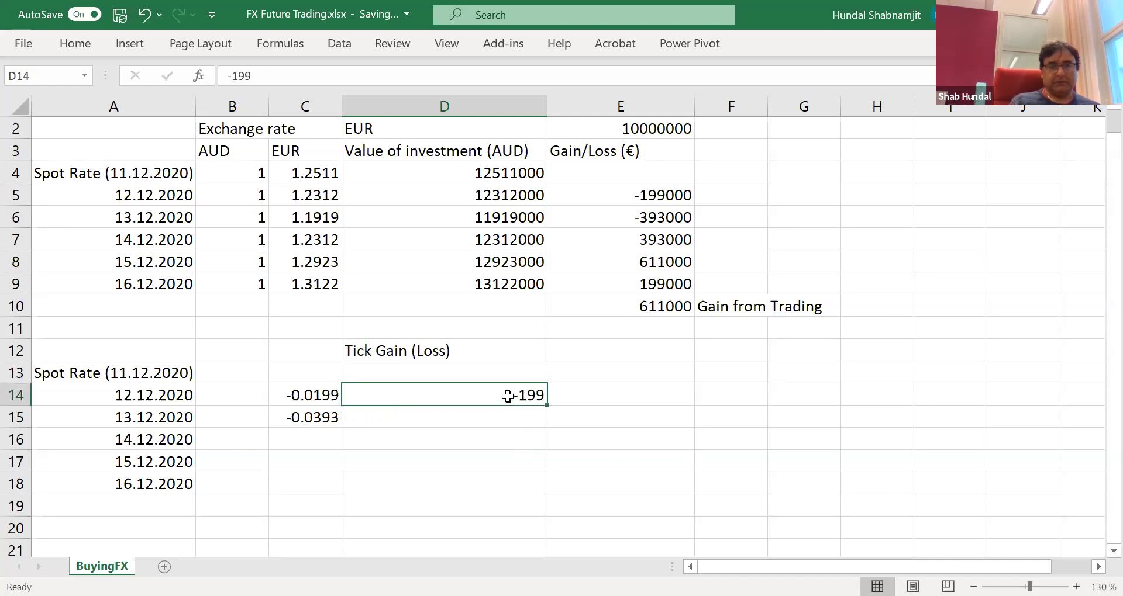
Enter -393 in D15 as the tick loss for 13.12.2020
left_click(507, 417)
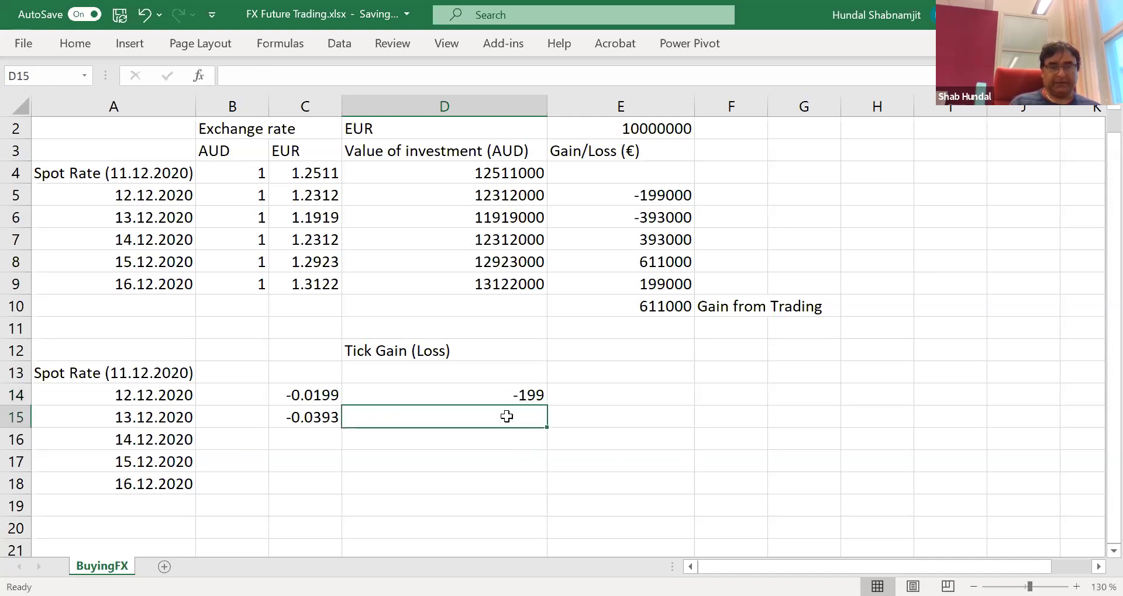
type("-393")
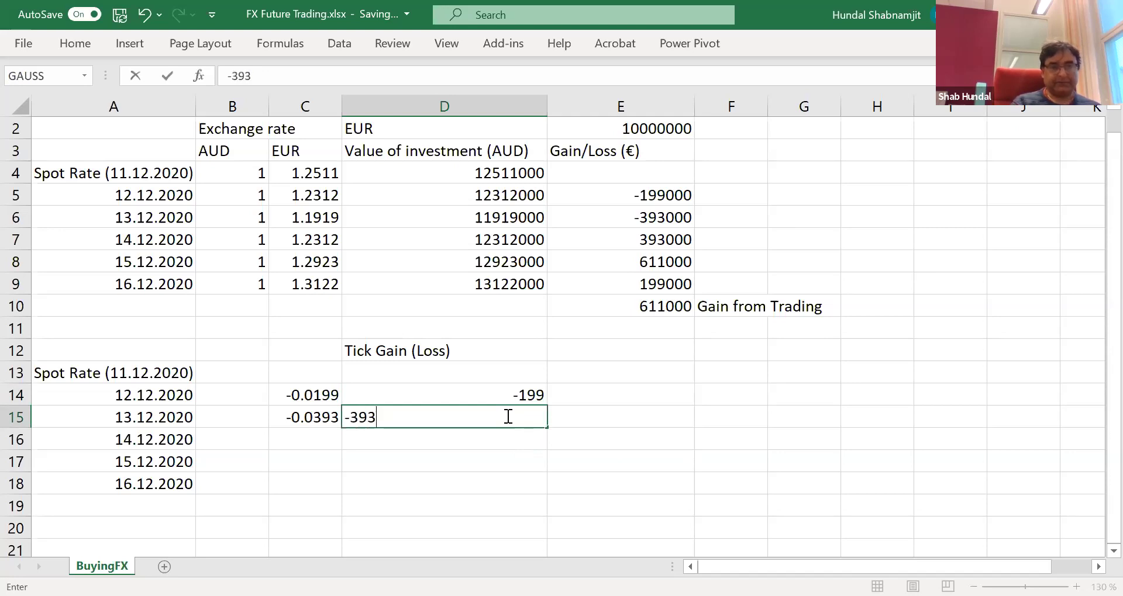
left_click(596, 431)
Copy the rate-difference formula from C15 down to C16 and enter 393 in D16 as the 14.12.2020 tick gain
left_click(291, 435)
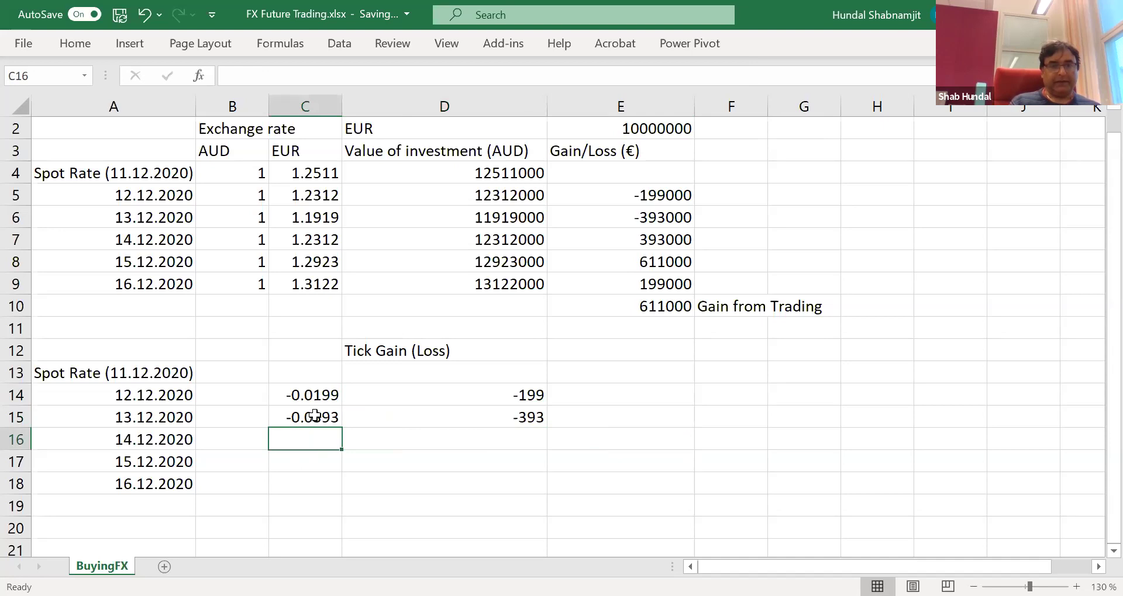
left_click(314, 415)
left_click_drag(340, 428, 346, 450)
left_click(458, 442)
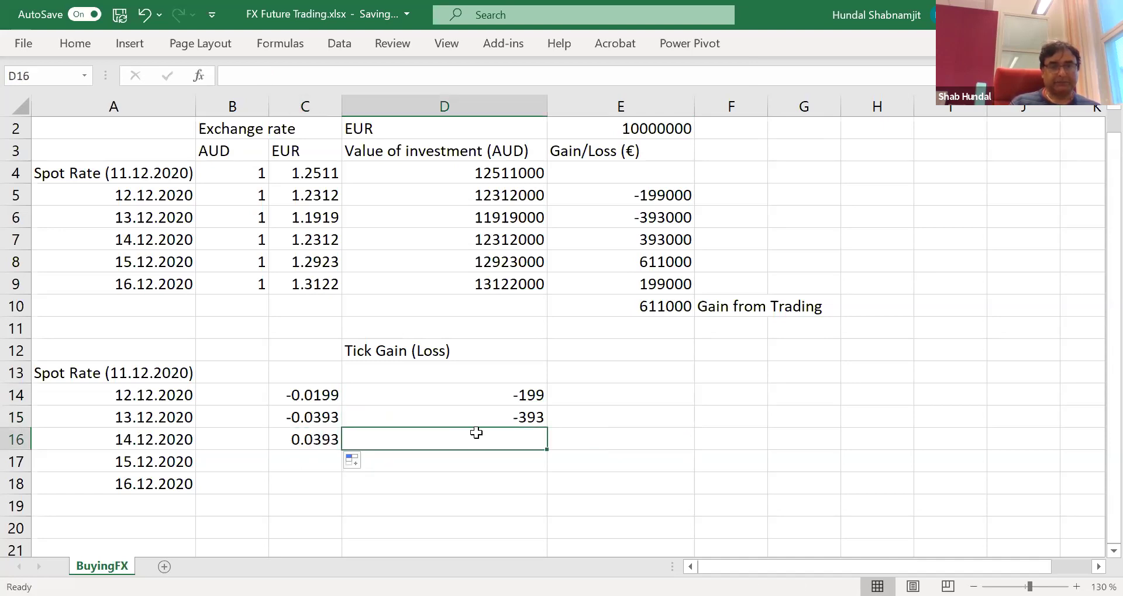
type("3")
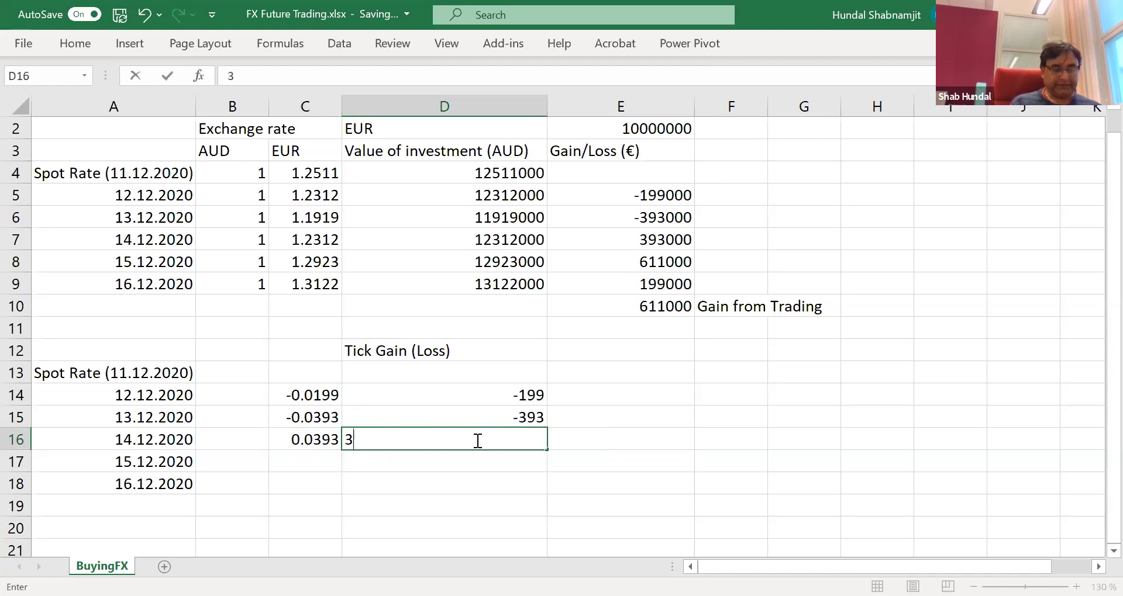
type("93")
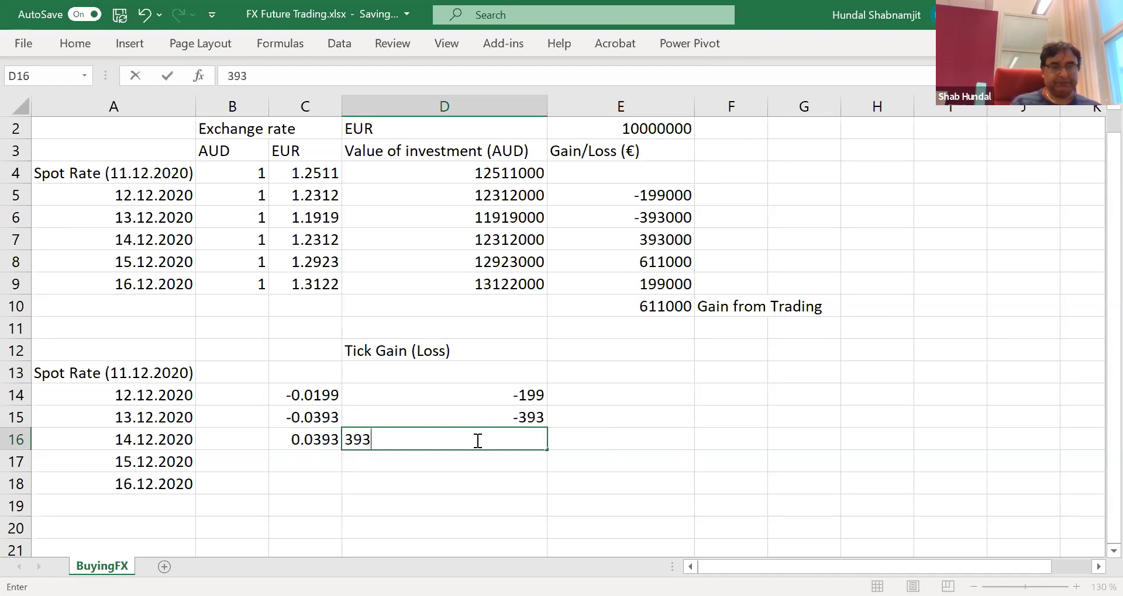
left_click(325, 465)
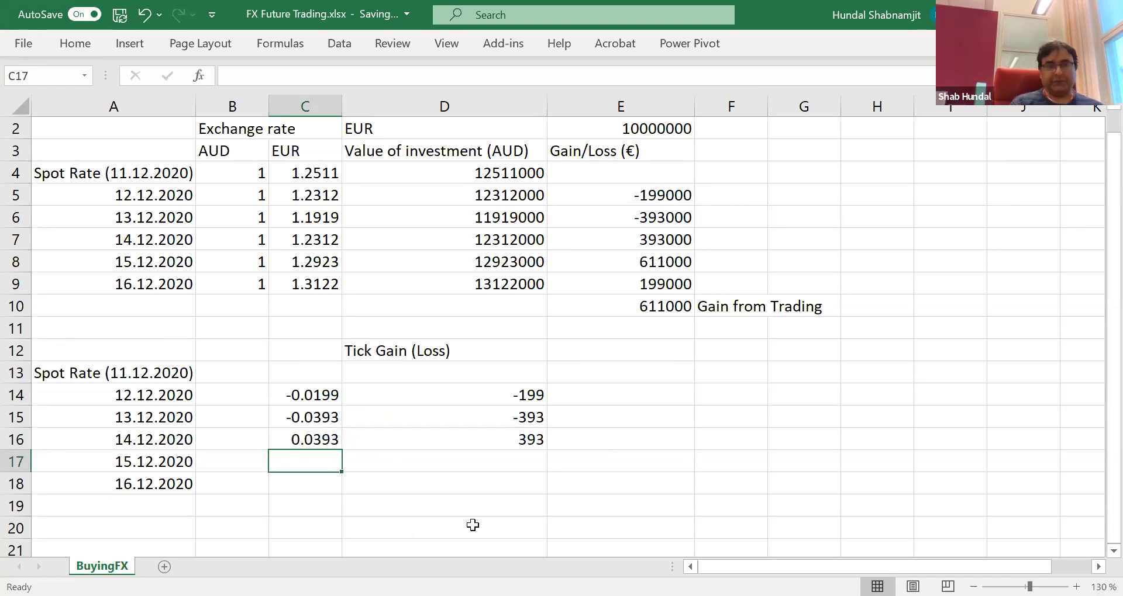
Copy the rate-difference formula from C16 down to C17 and enter 611 in D17 as the 15.12.2020 tick gain
left_click(303, 440)
left_click_drag(342, 450, 340, 463)
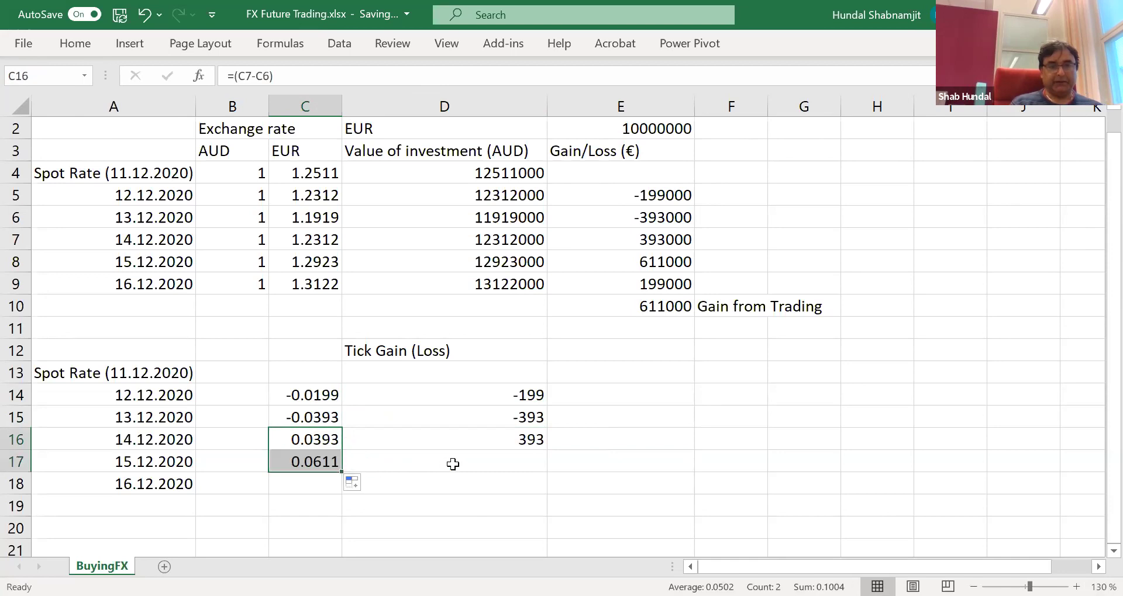
left_click(496, 457)
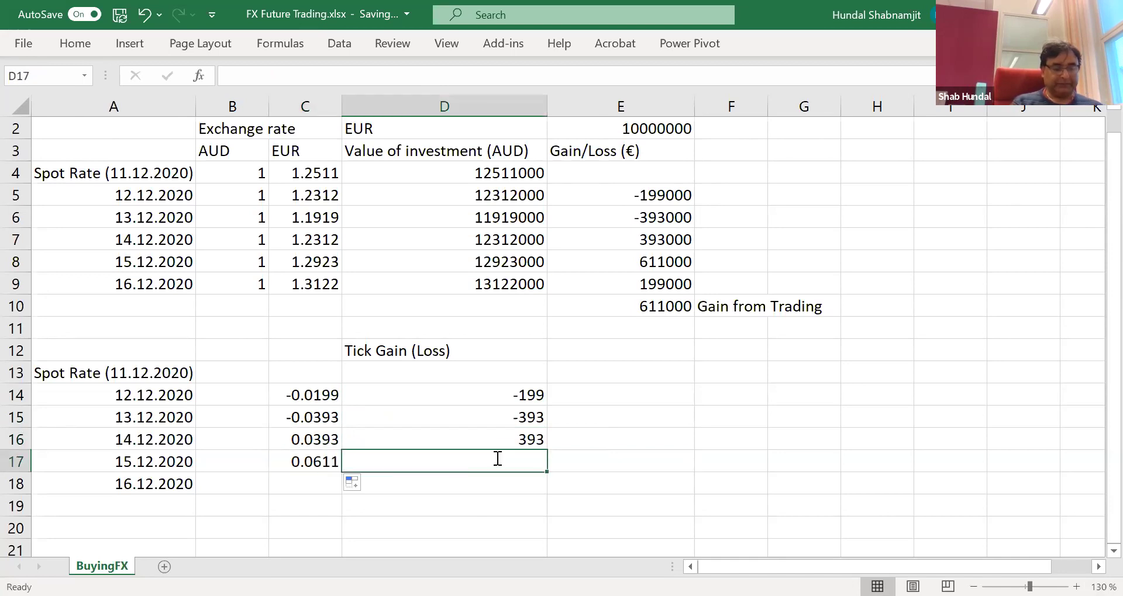
type("611")
left_click(283, 482)
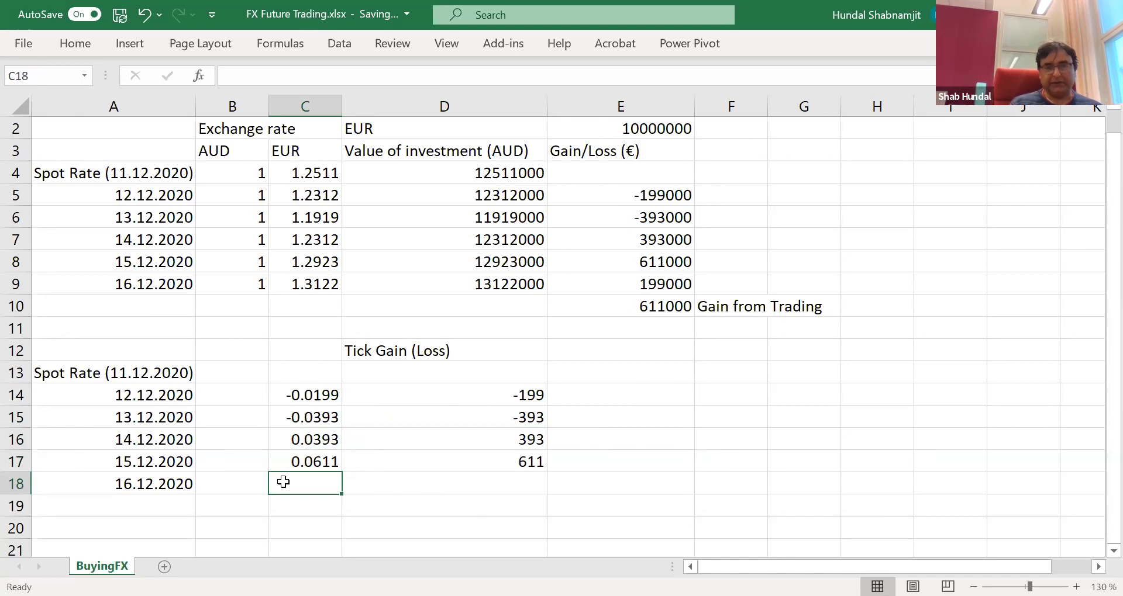
Copy the rate-difference formula from C17 down to C18 and enter 199 in D18 as the 16.12.2020 tick gain
left_click(316, 465)
left_click_drag(342, 473, 339, 491)
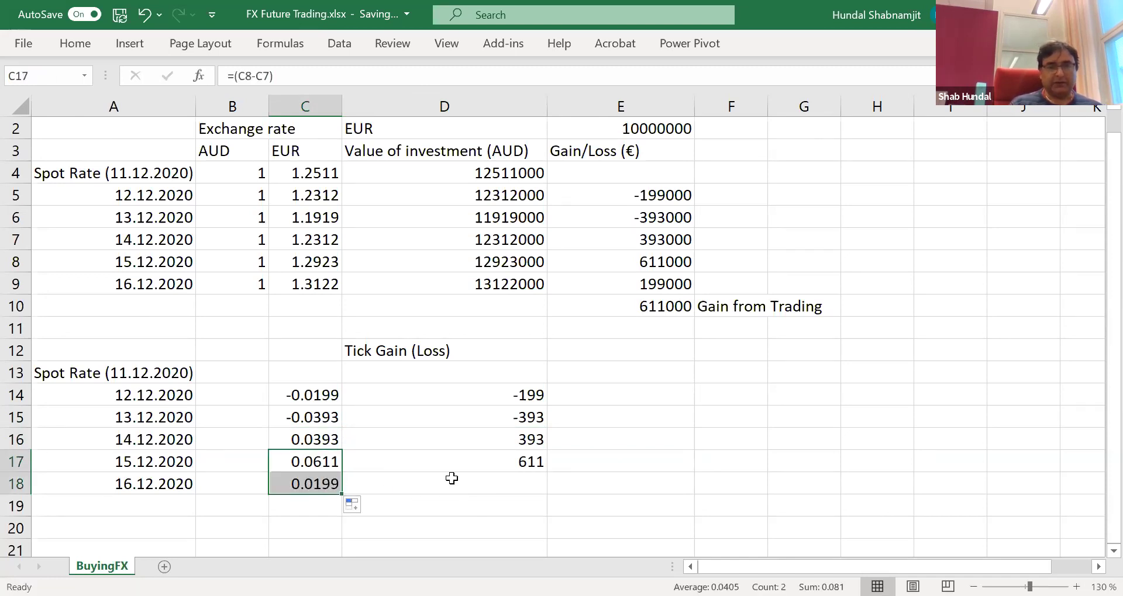
left_click(456, 482)
type("199")
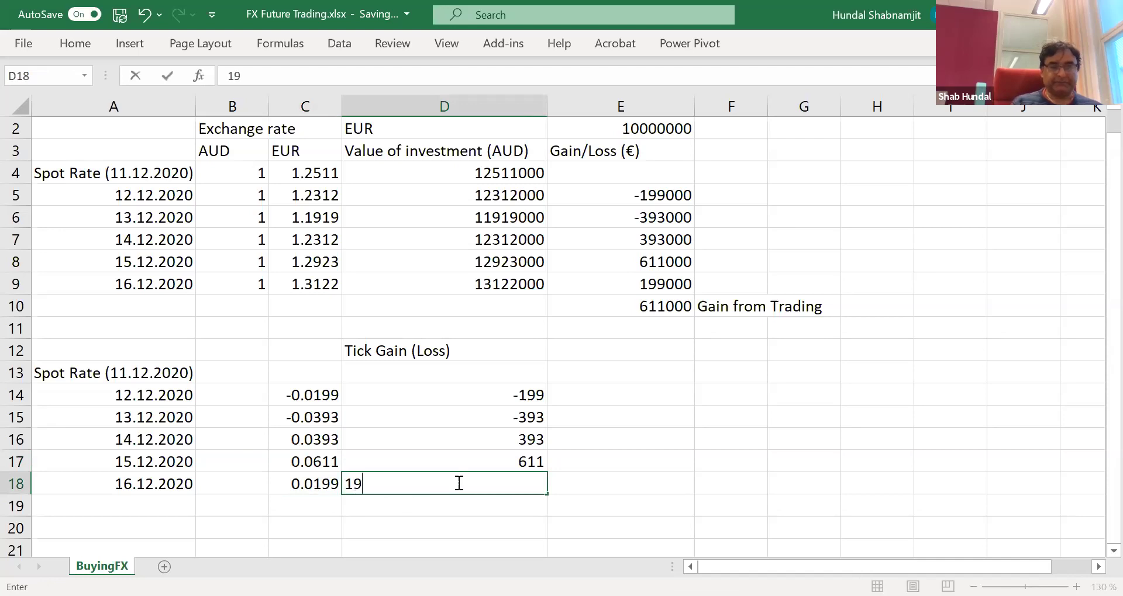
left_click(796, 469)
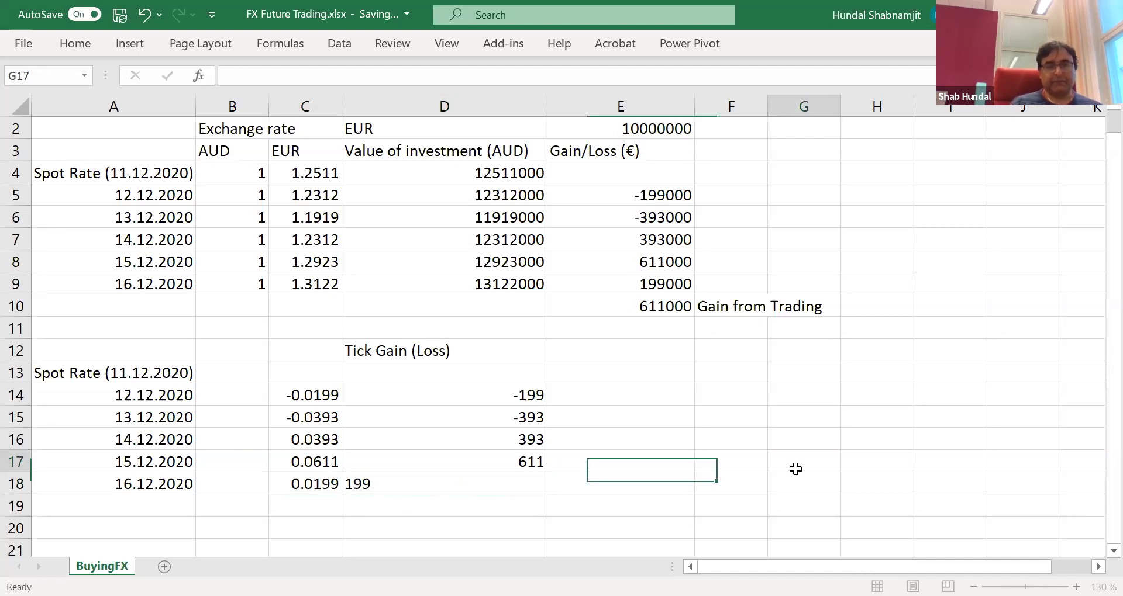
left_click(471, 509)
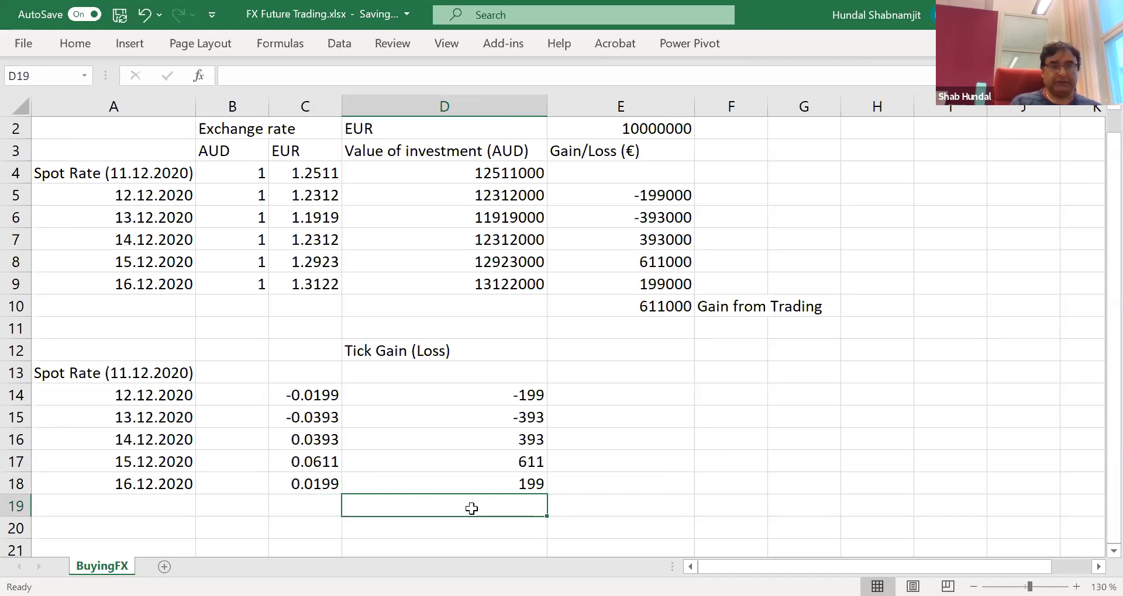
Label C19 "Sum of Ticks" and widen column C to fit the label
left_click(315, 508)
type("S")
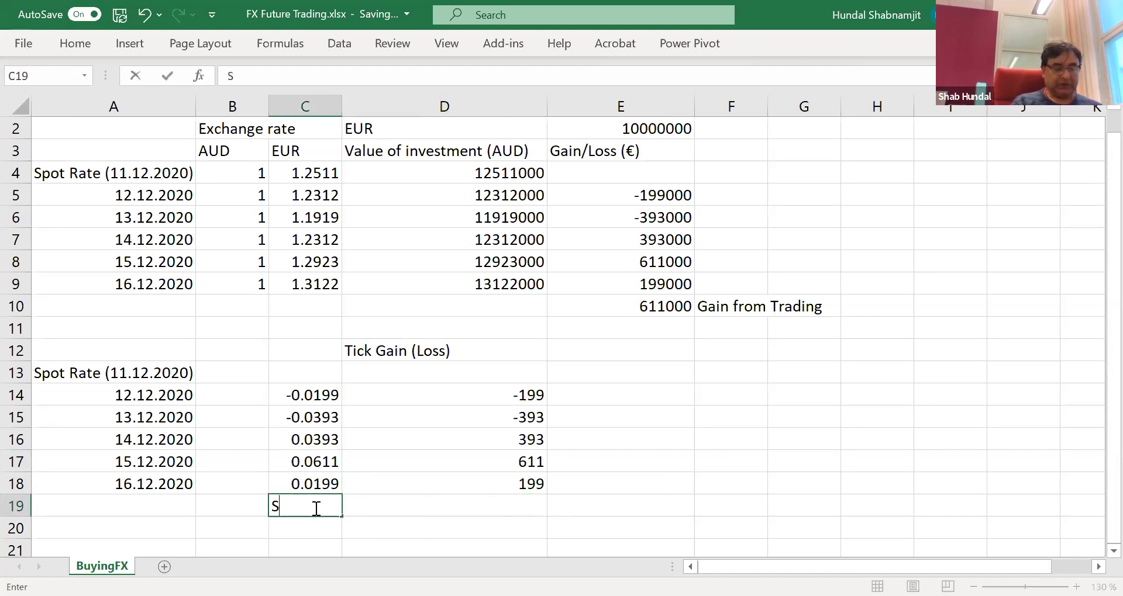
type("um of")
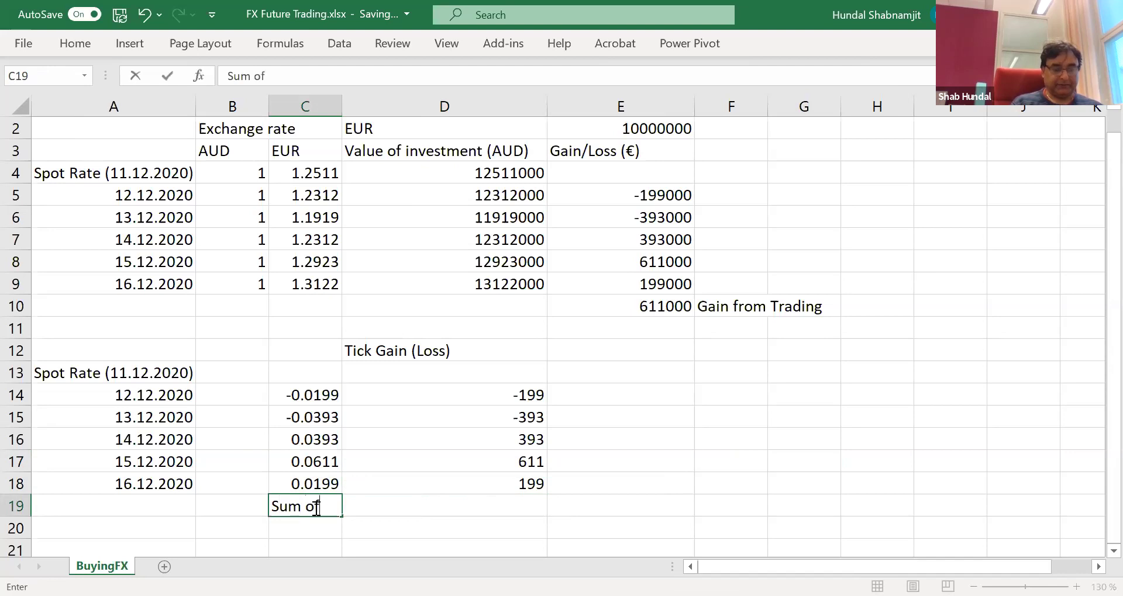
type(" Ticks")
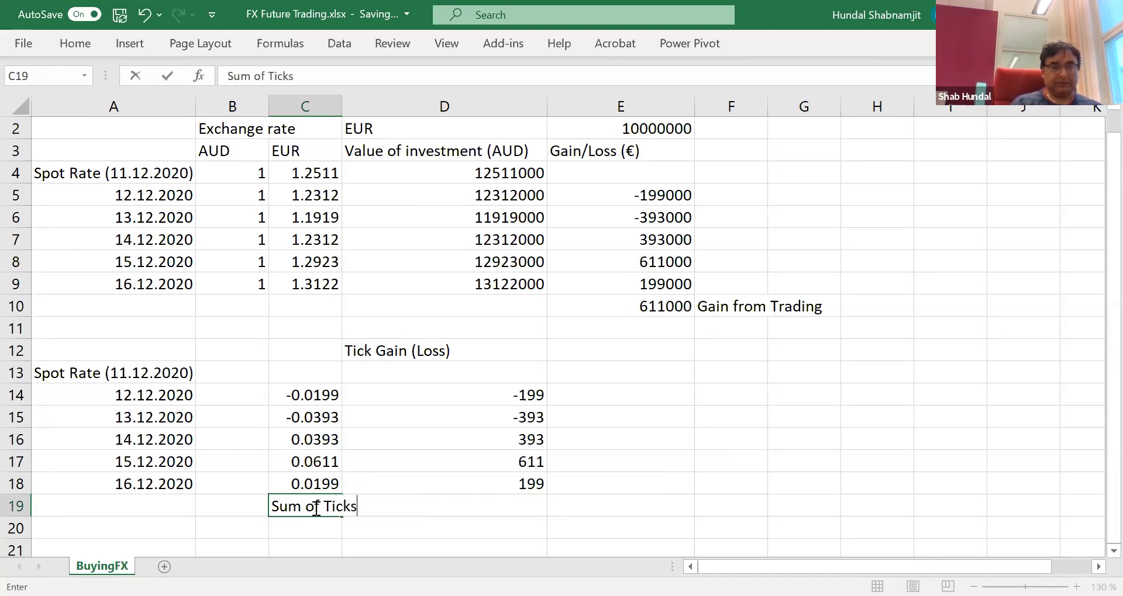
left_click(404, 523)
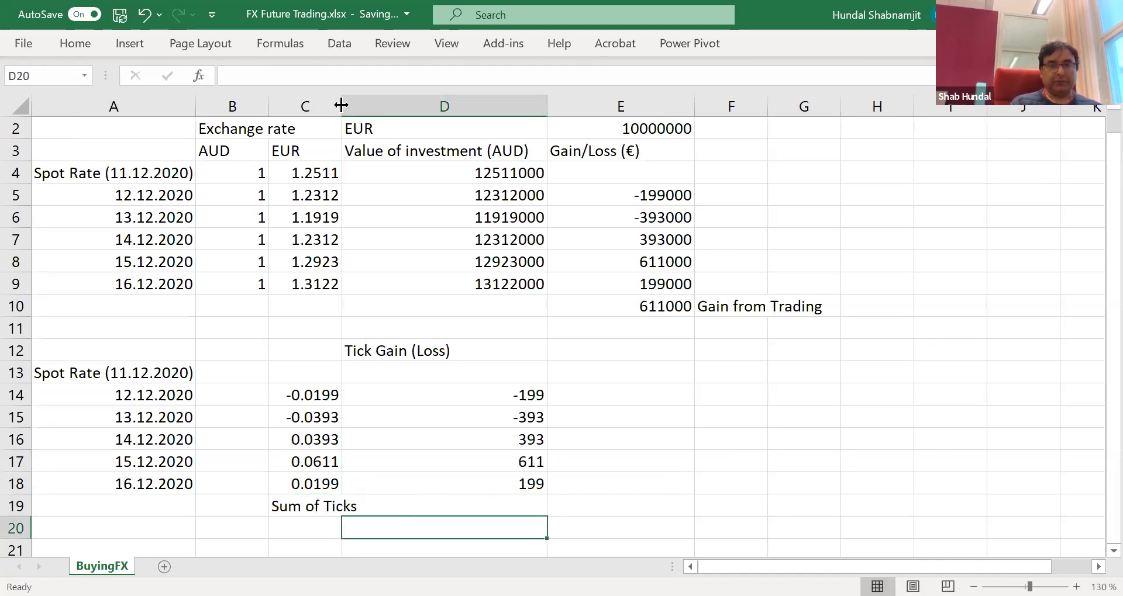
left_click_drag(341, 106, 385, 106)
Total the daily tick gains and losses in D19 with =SUM(D14:D18), then check the formula
left_click(530, 503)
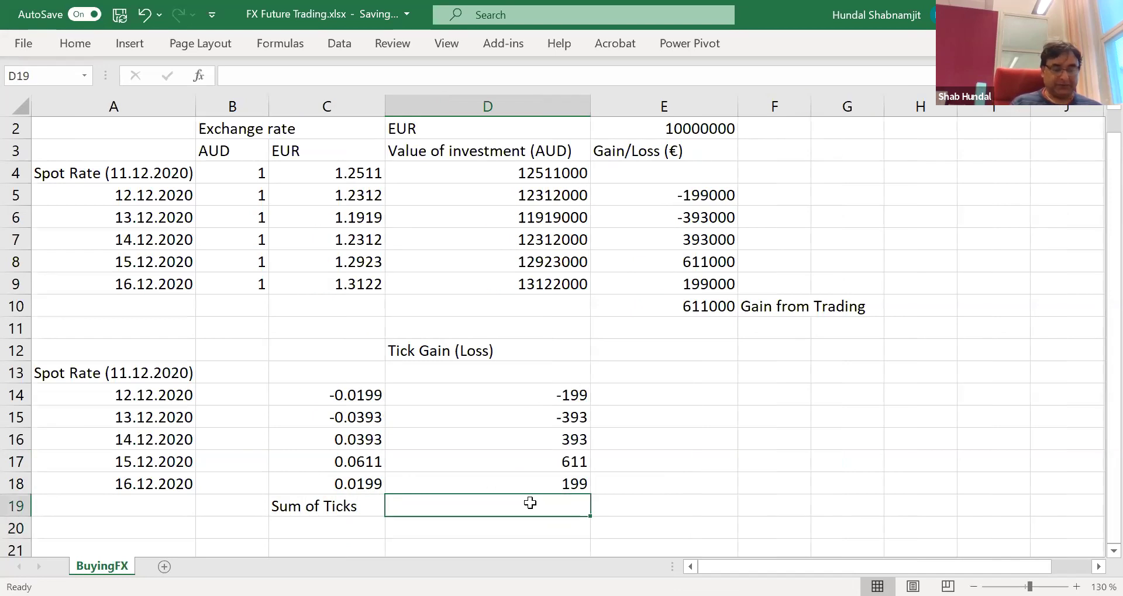
type("=s")
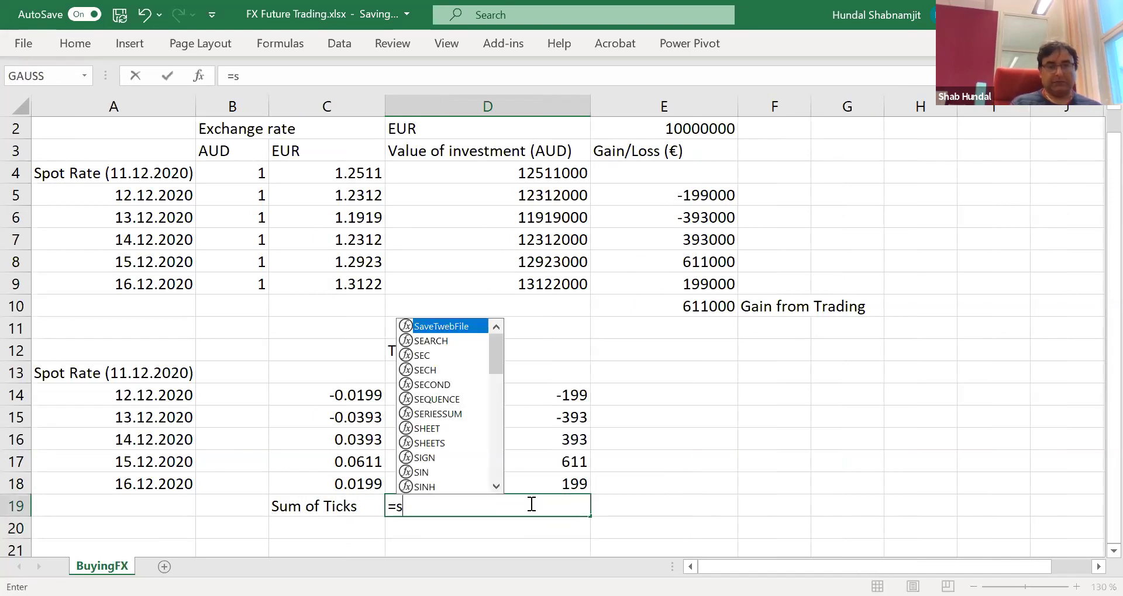
type("um")
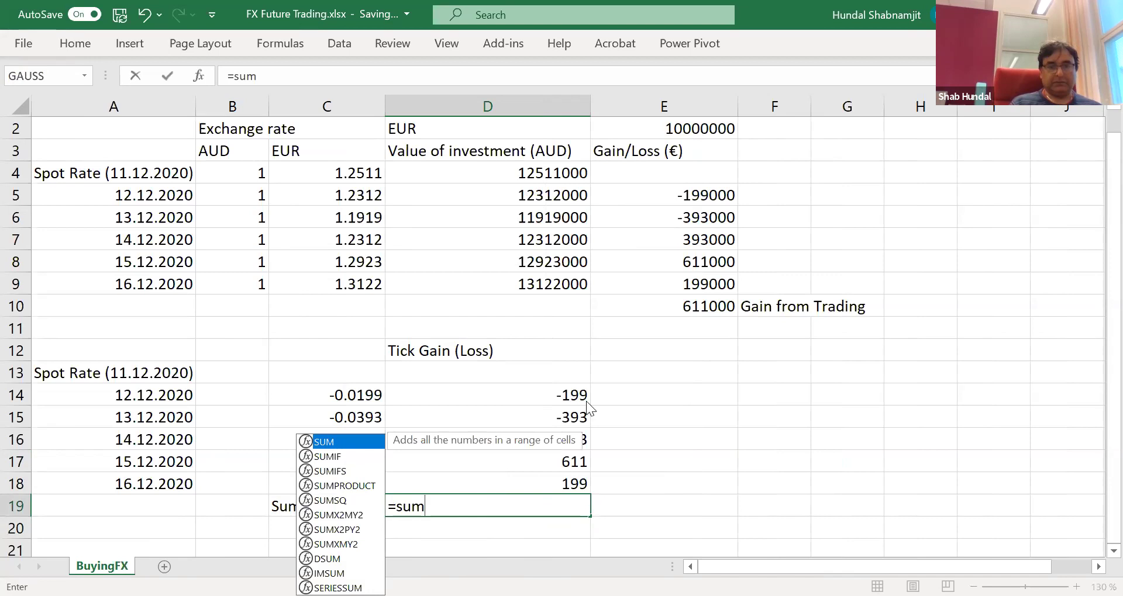
key("Tab")
left_click_drag(570, 395, 570, 484)
key("Return")
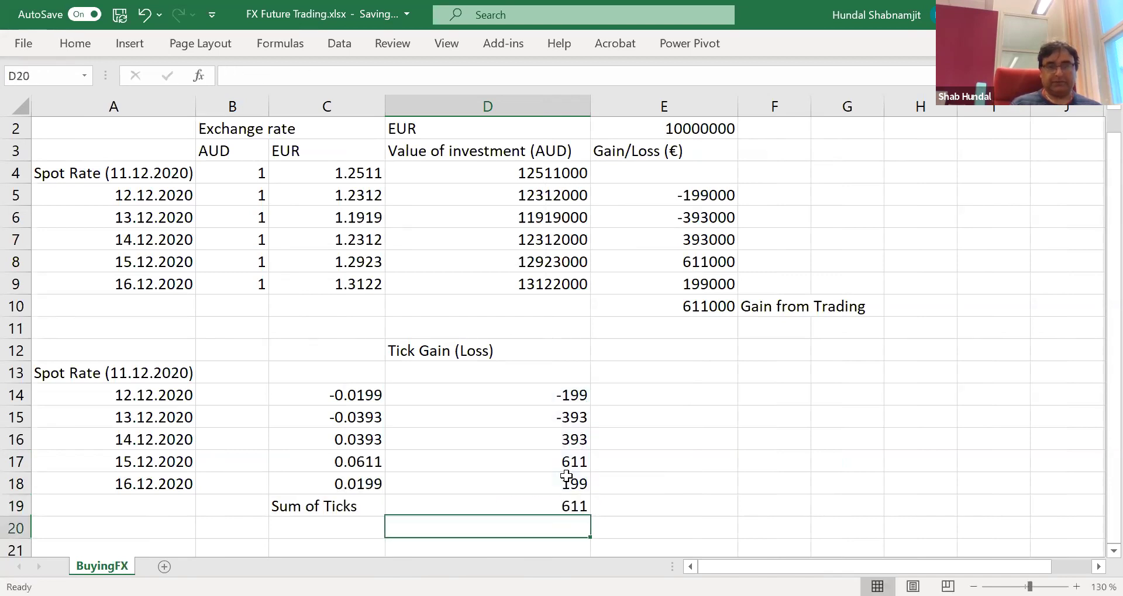
left_click(554, 506)
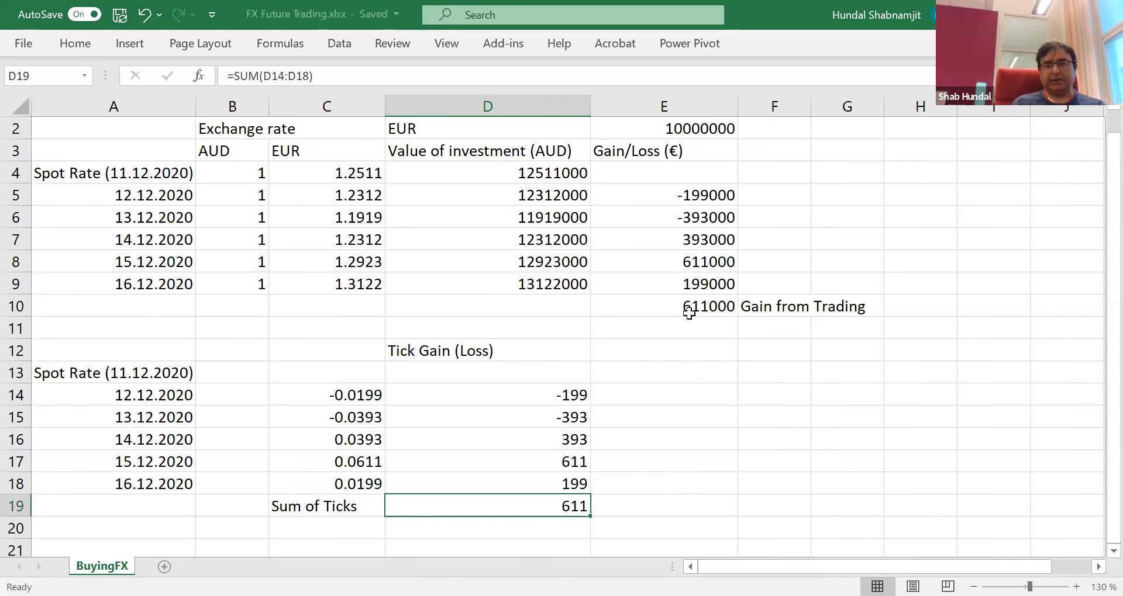
left_click(778, 489)
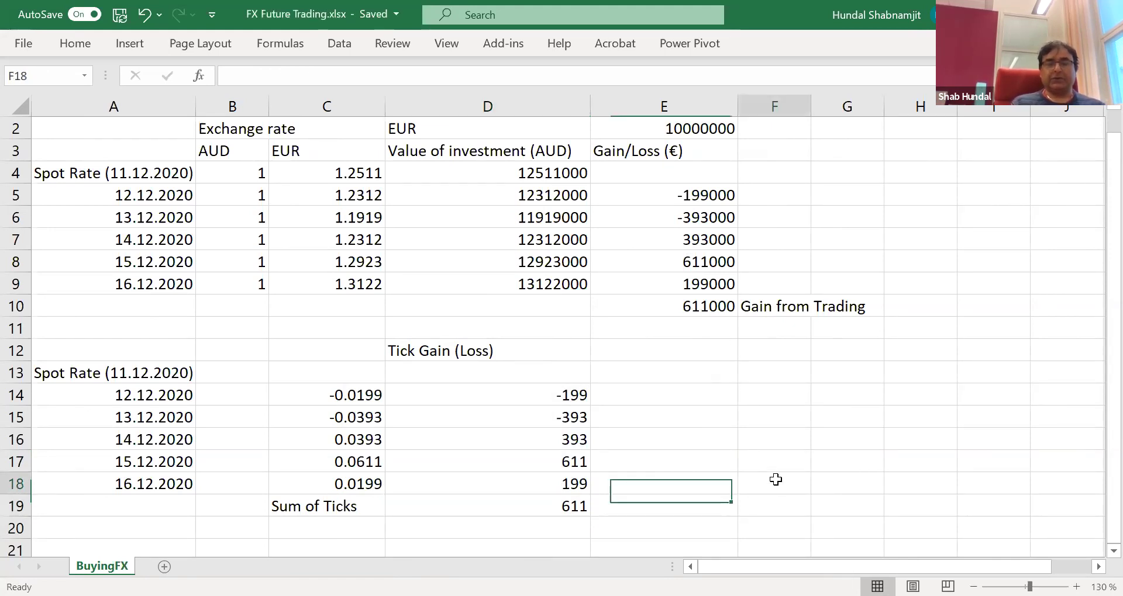
Format the trading gain in E10 and its "Gain from Trading" label as bold red text
left_click(565, 508)
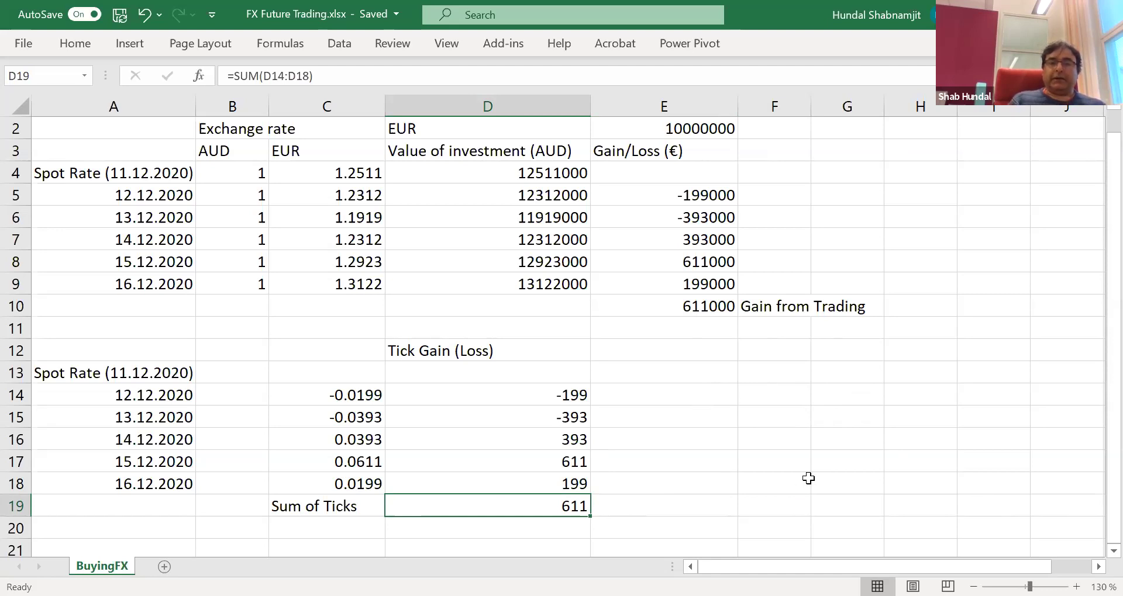
left_click_drag(695, 309, 877, 308)
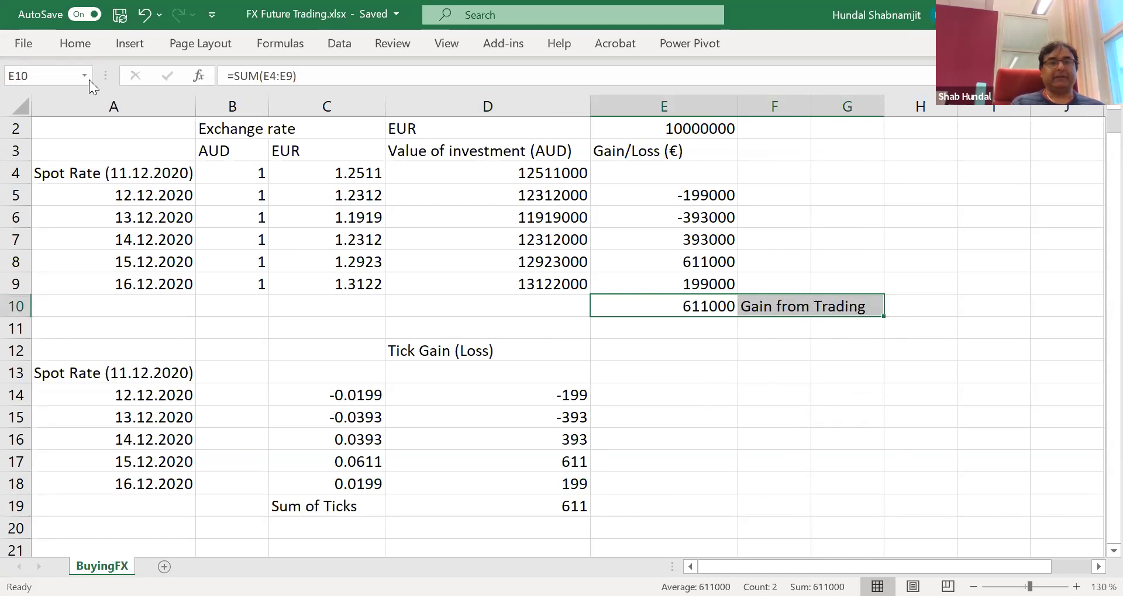
left_click(77, 40)
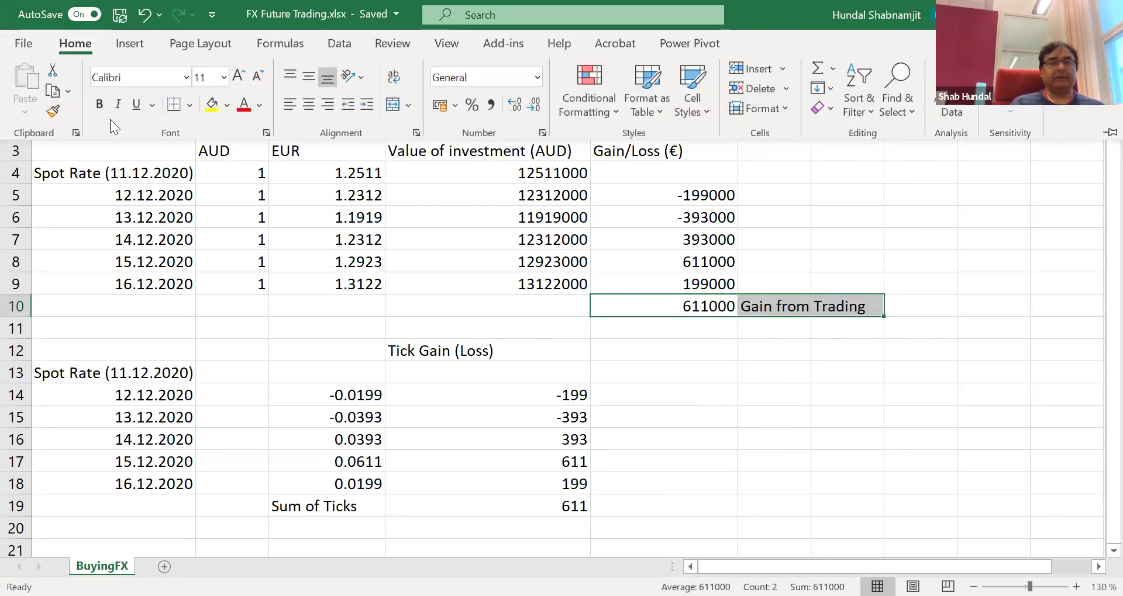
left_click(100, 105)
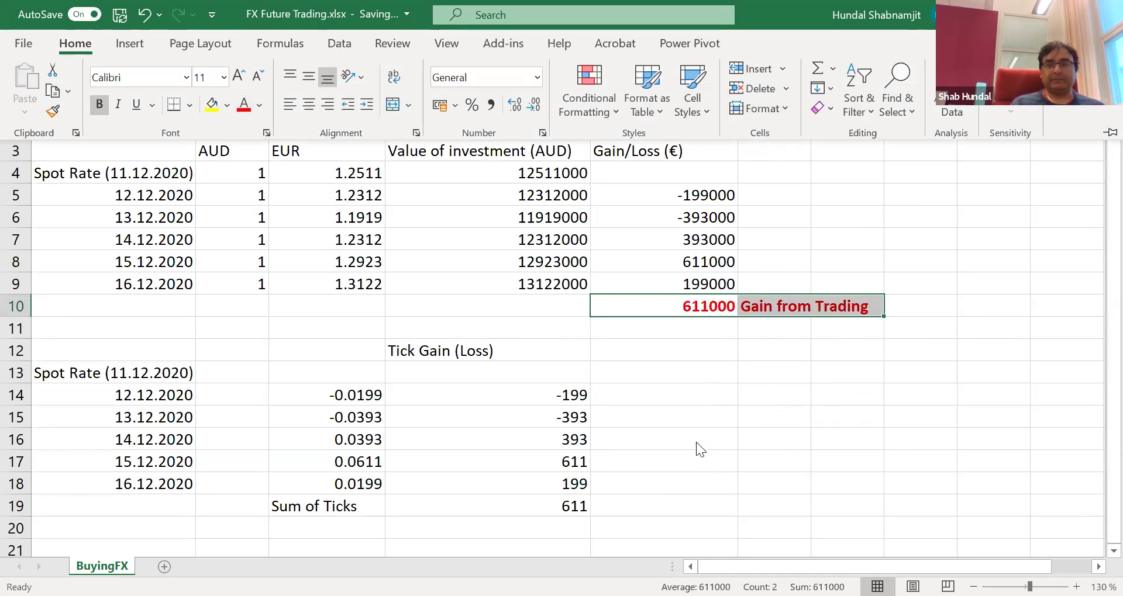
left_click(773, 395)
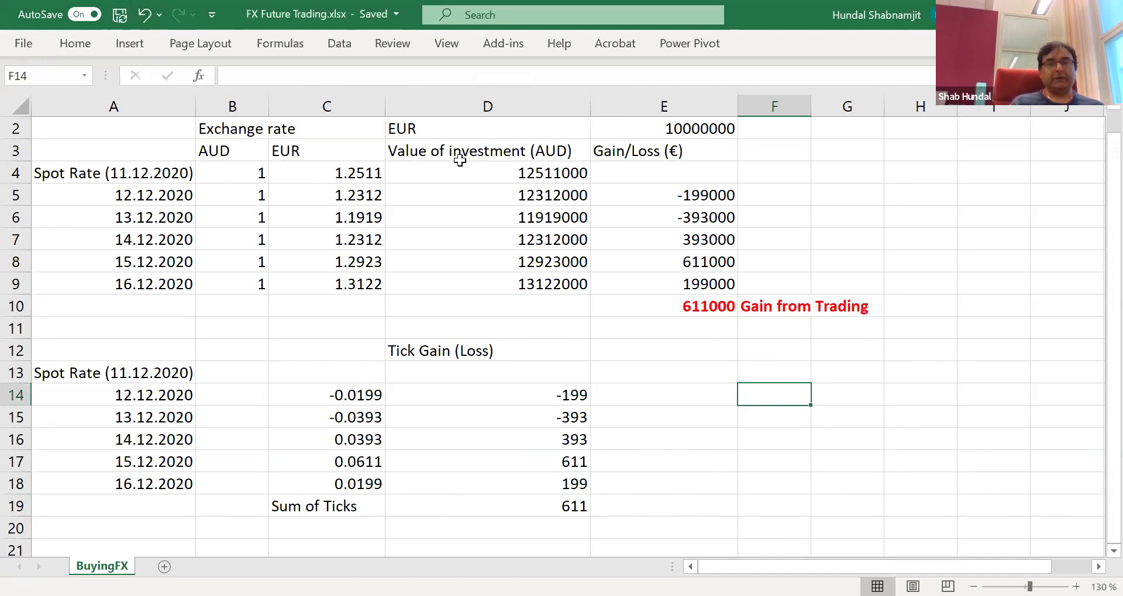
left_click_drag(461, 151, 501, 213)
left_click(501, 213)
left_click_drag(470, 175, 507, 206)
left_click_drag(590, 205, 594, 222)
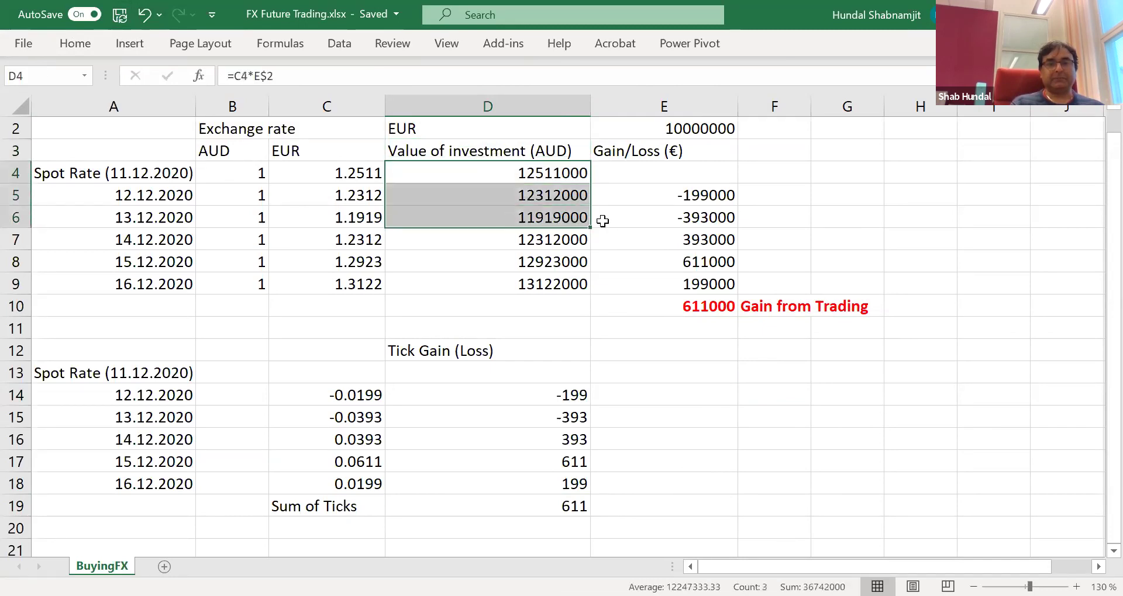
Start a new comment on the daily gain/loss cells E5:E9 with "Investor is gaining or losing on daily basis"
left_click_drag(661, 197, 677, 277)
right_click(677, 276)
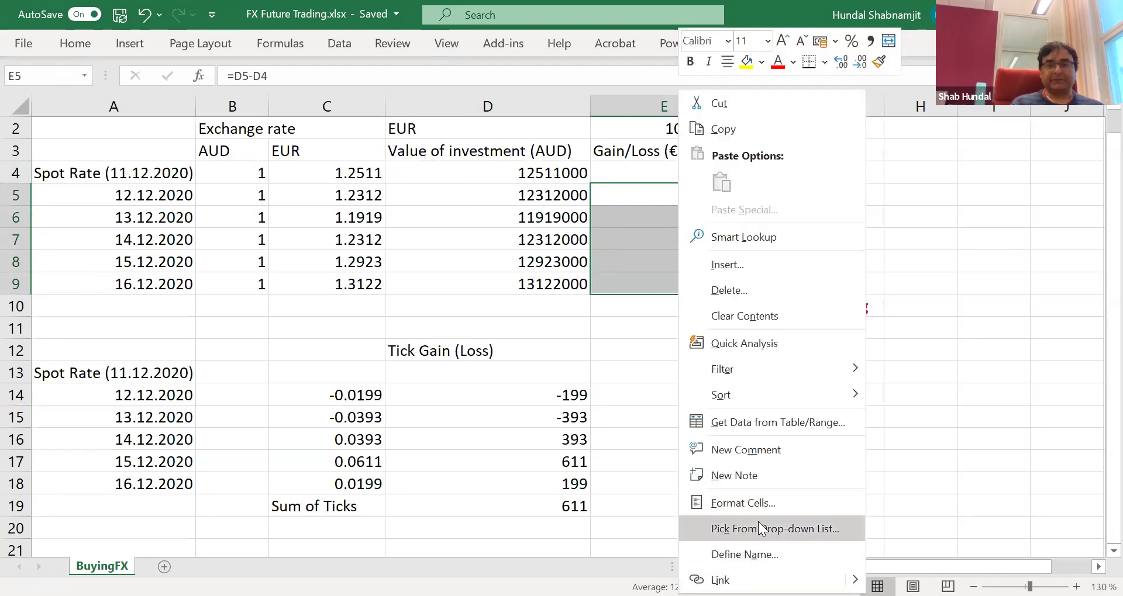
left_click(765, 450)
type("Inves")
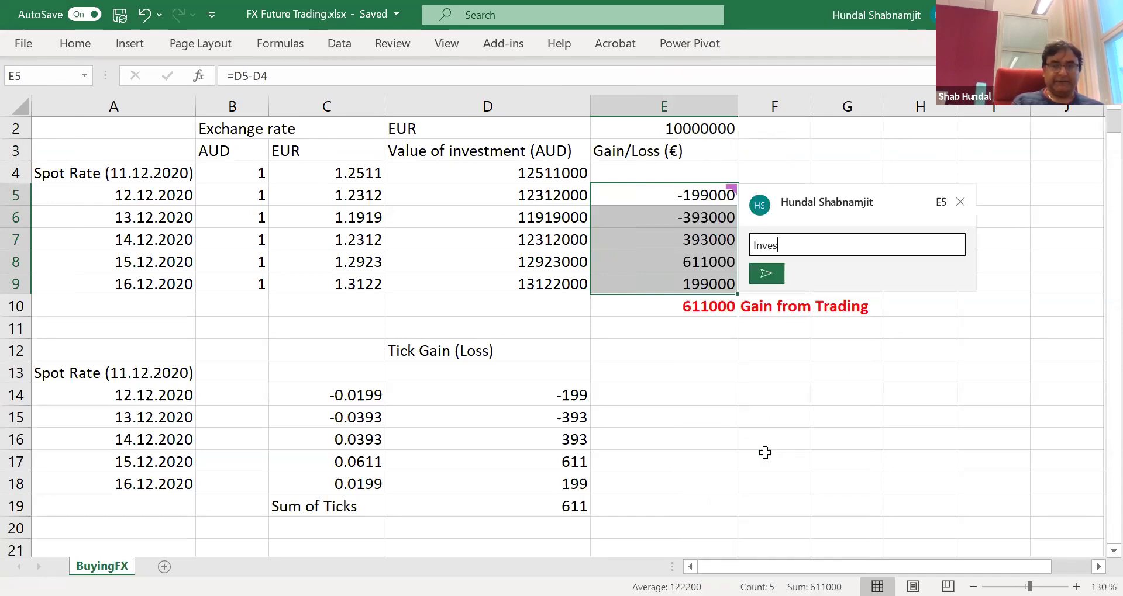
type("tor is gaining or losing on daily basis")
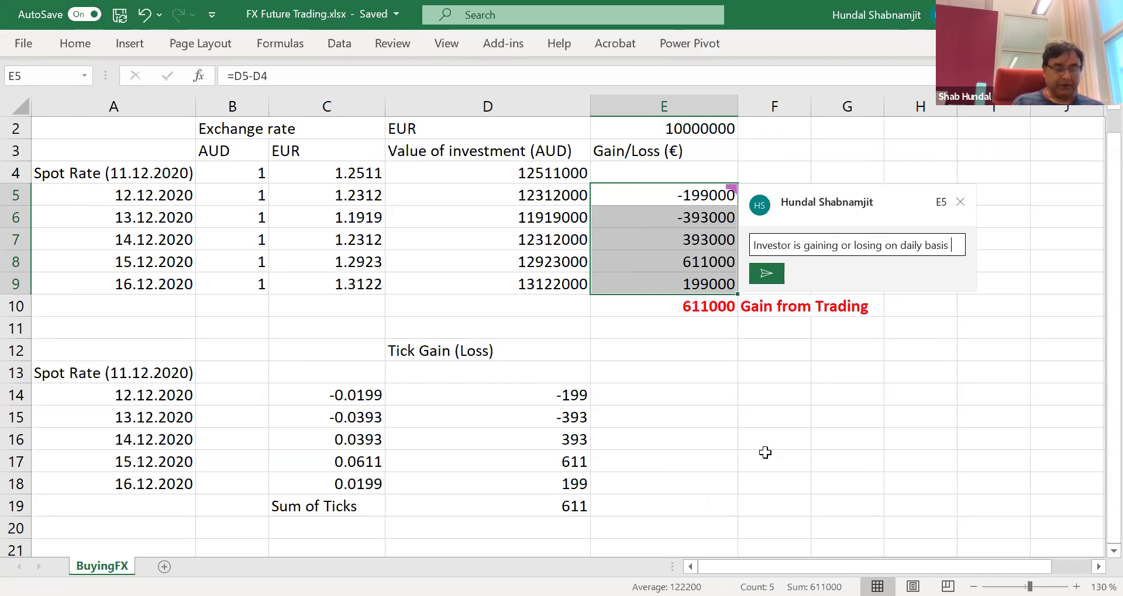
Continue the comment with "because the market proce of AUD is changing against Eur everyday. This process of gaining/losing on daily basis is called 'MARKED TO MARKET"
type("because the")
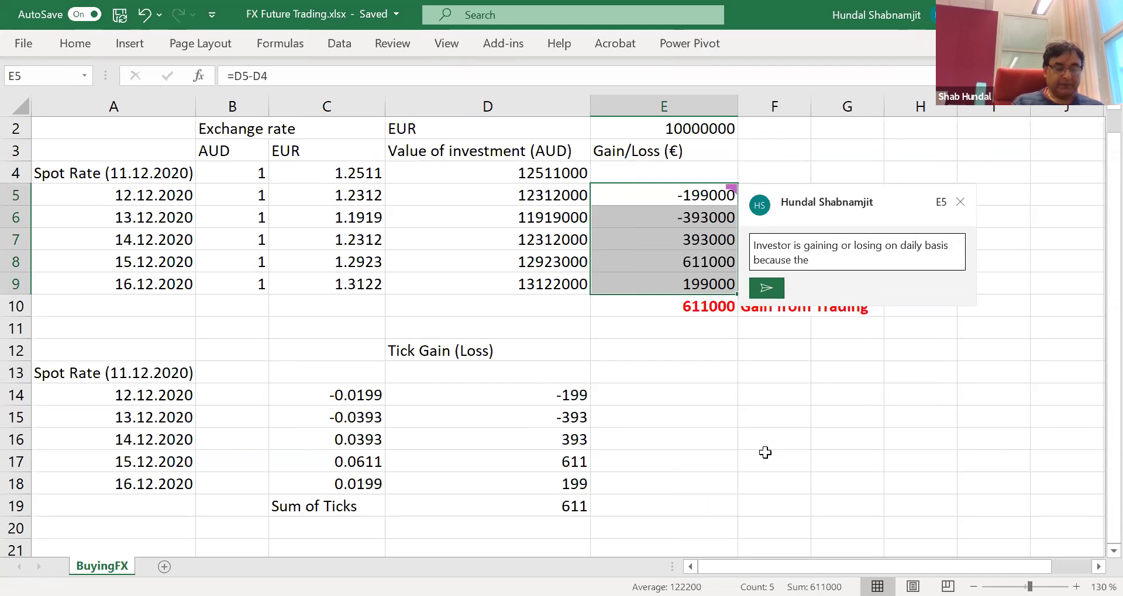
type(" market proce ")
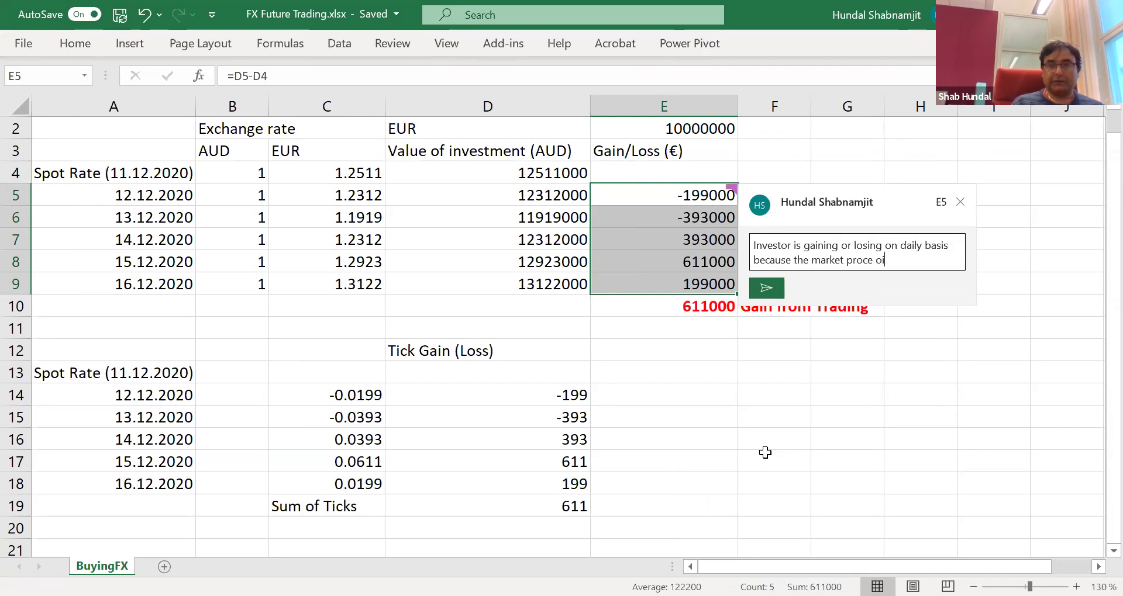
type("of AU")
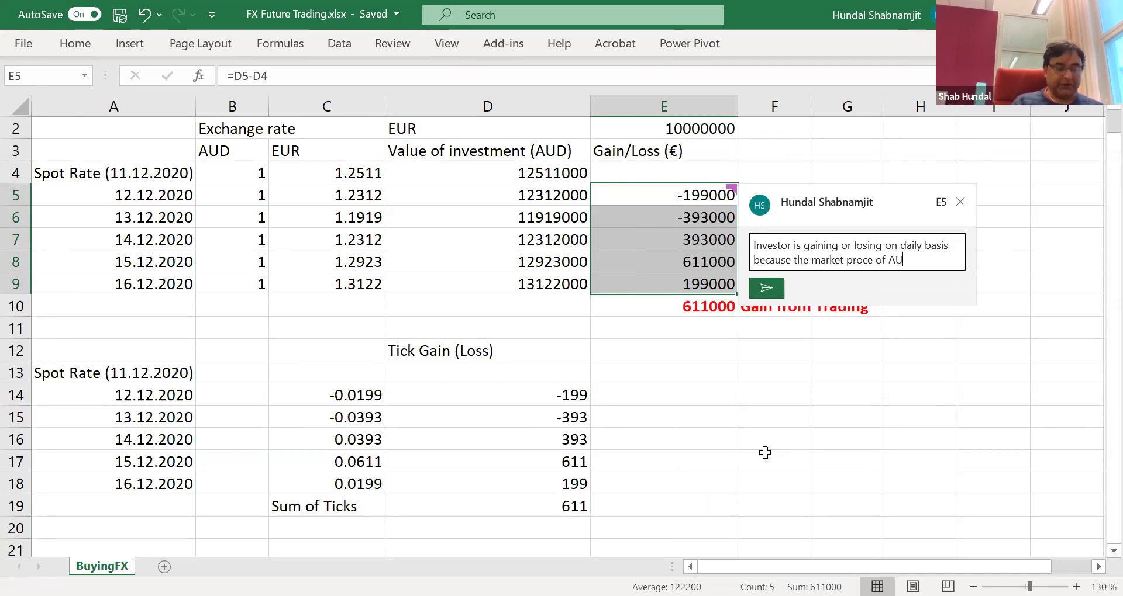
type("D is changin")
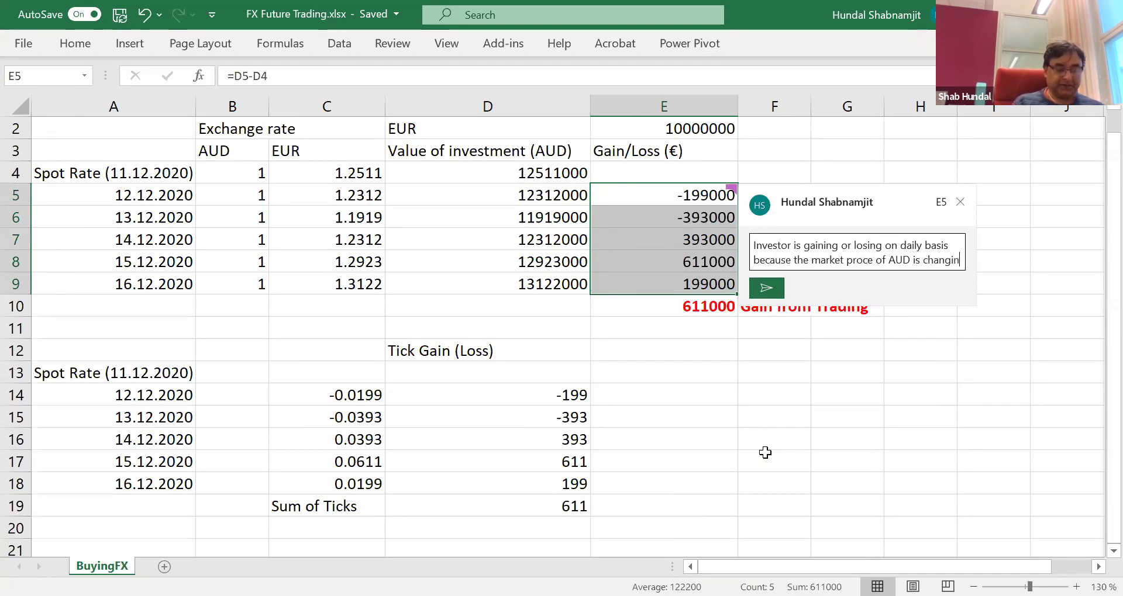
type("g against Eur everyday. This proce")
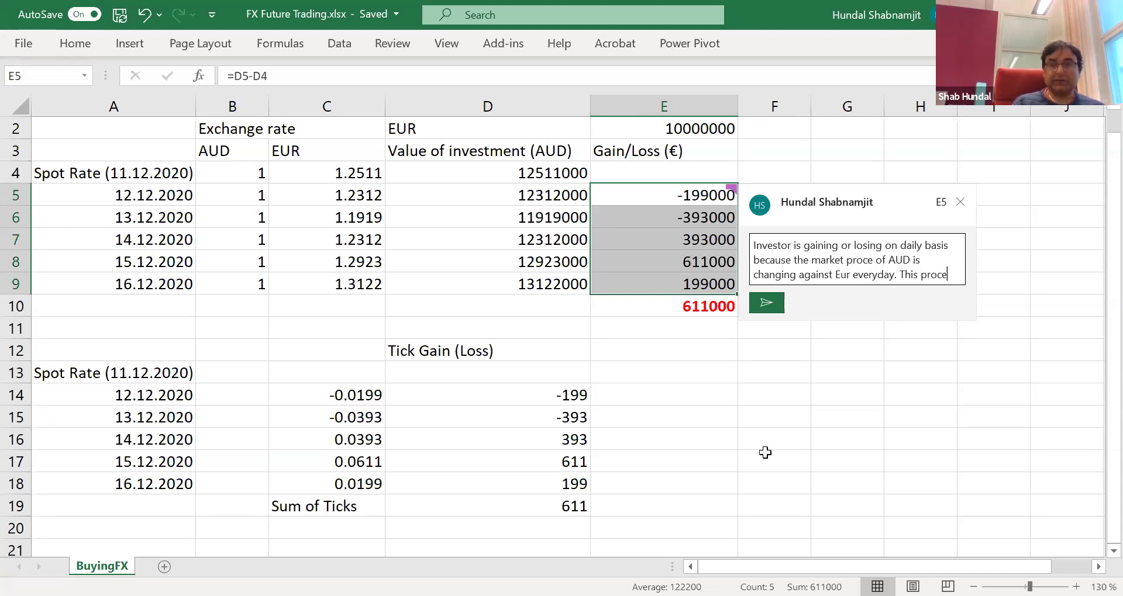
type("ss of gaining/losing on daily")
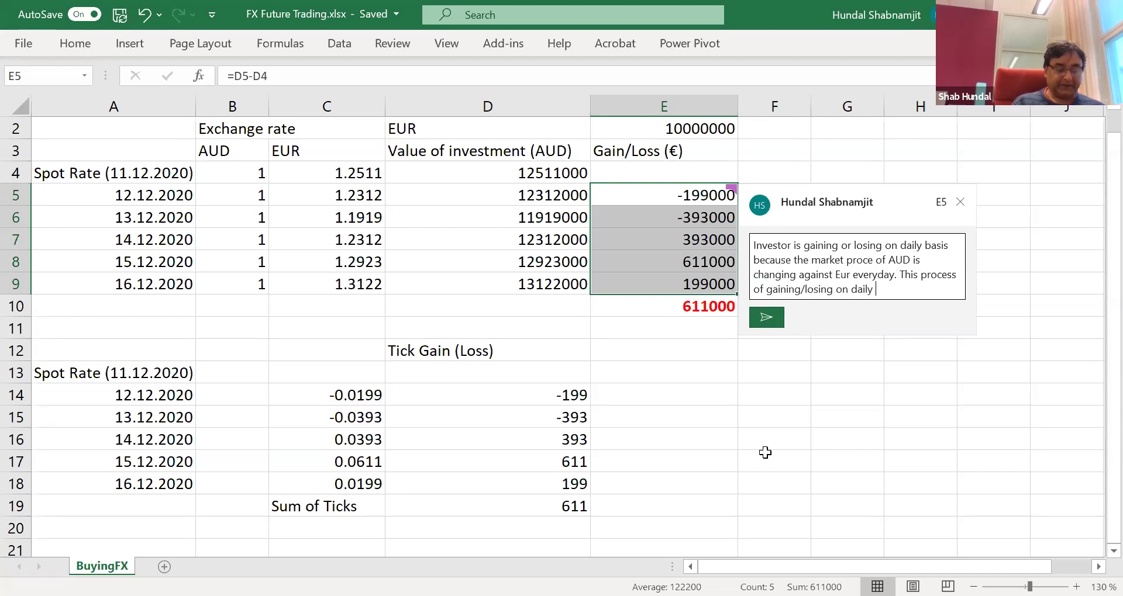
type("called \"M")
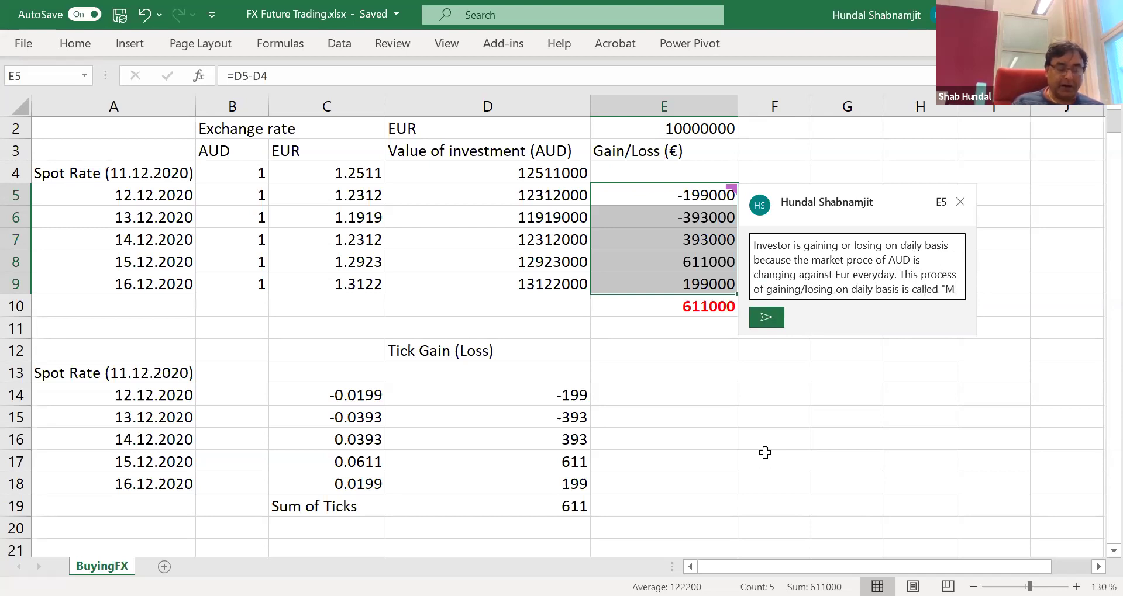
type("ARK")
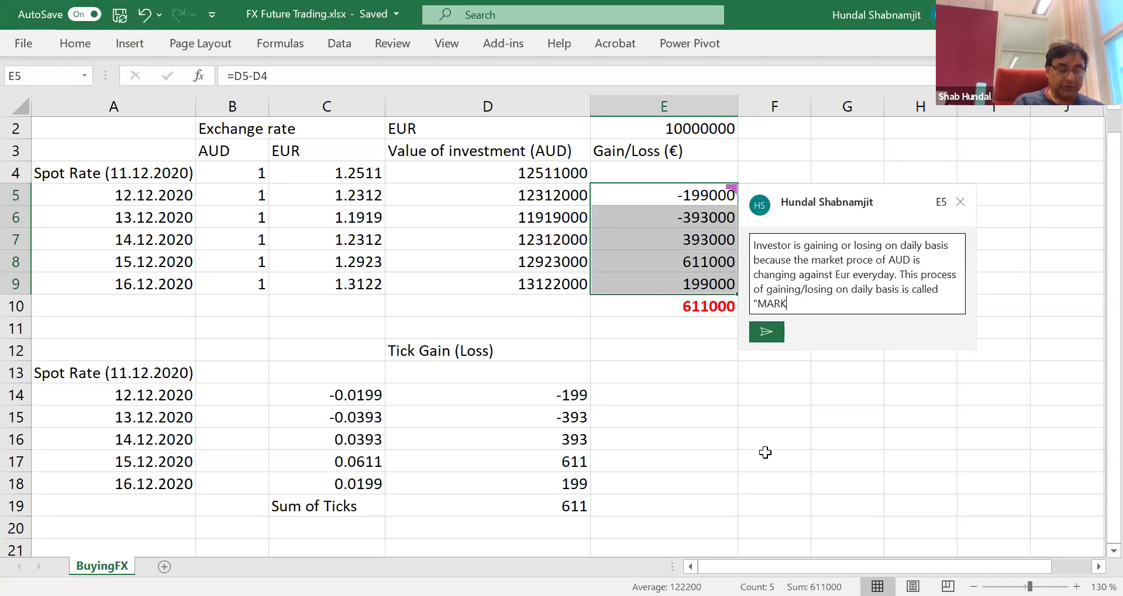
type("ED TO MARKET")
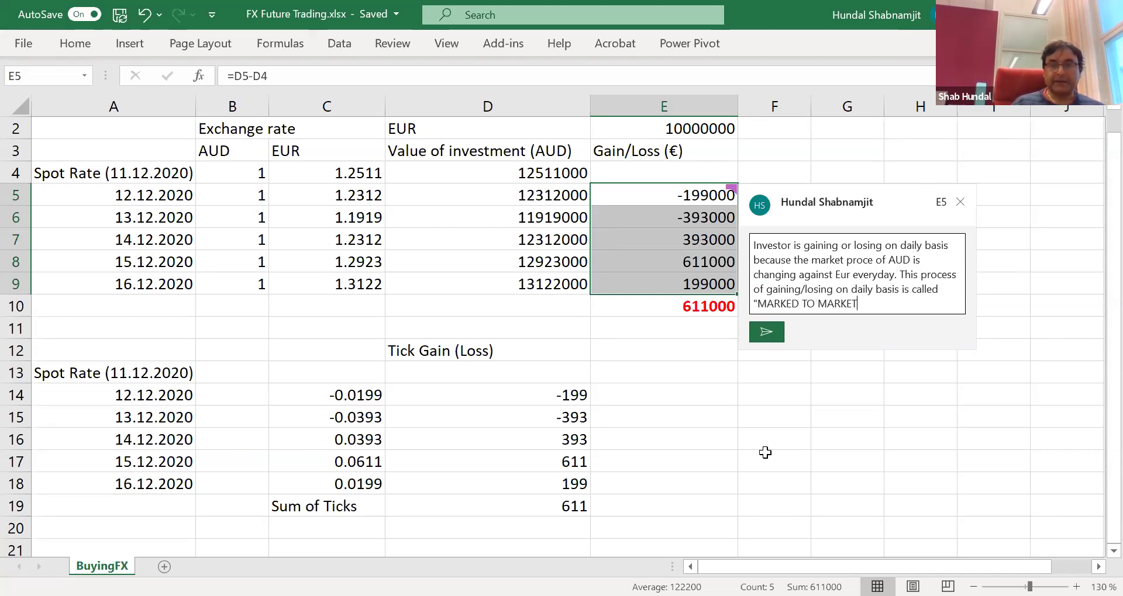
Finish the comment with "it means market marking the invetment with gain or loss everyday........." and post it
type("\" it means market marking ")
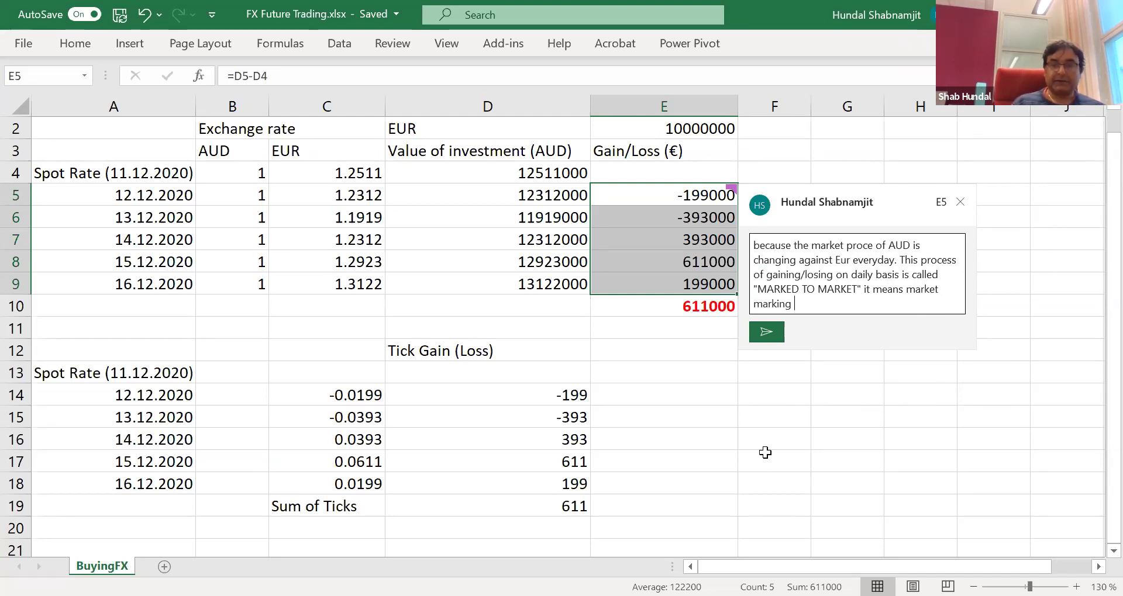
type("the inve")
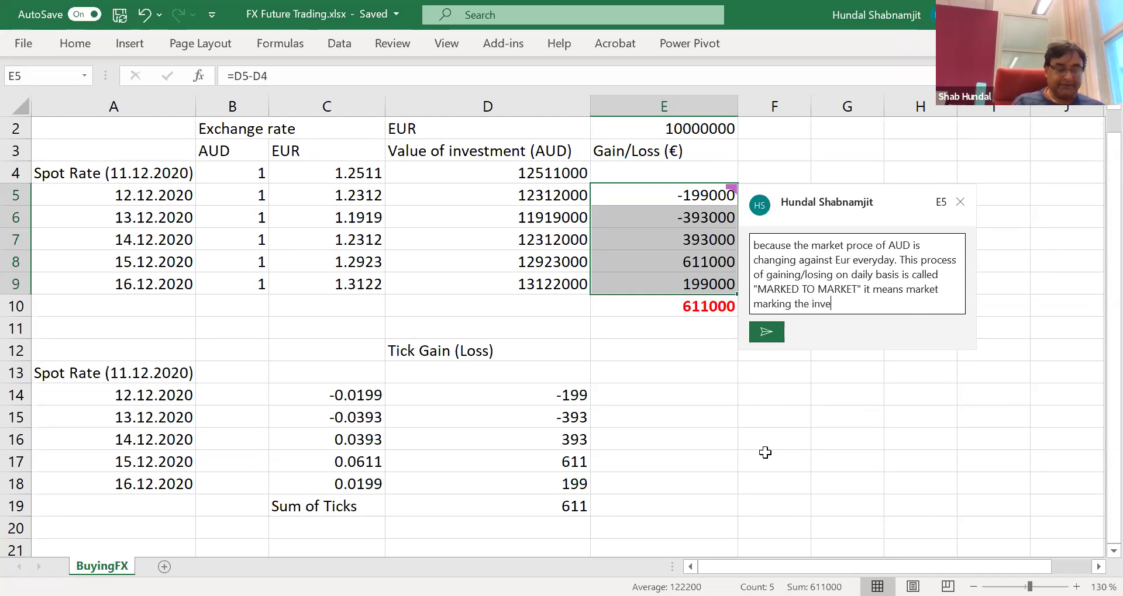
type("tment with ")
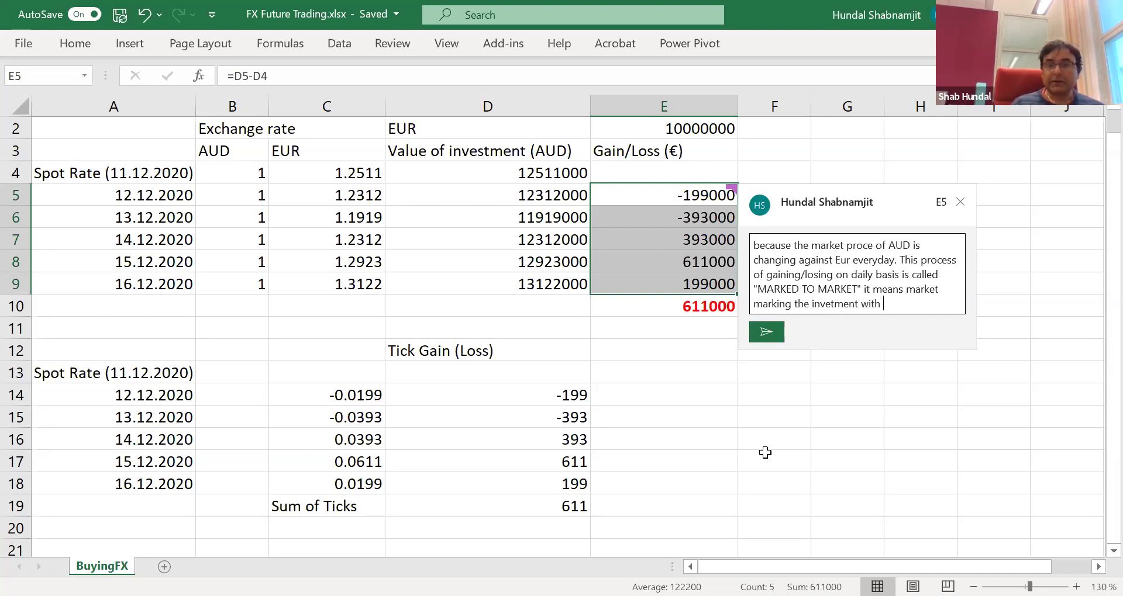
type("gains")
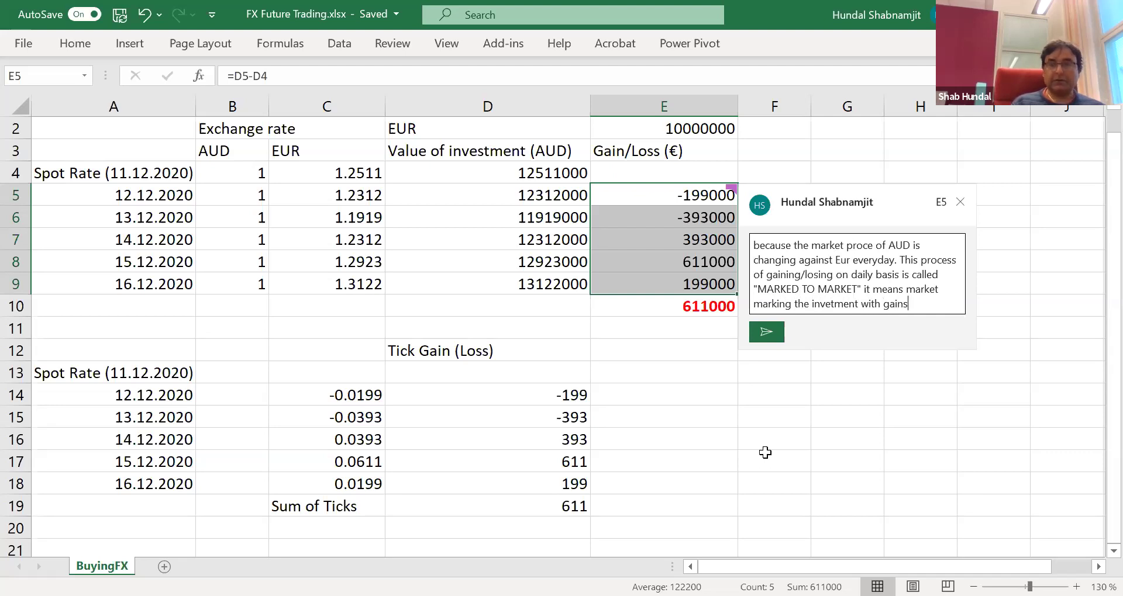
key("BackSpace")
type("or loss ever")
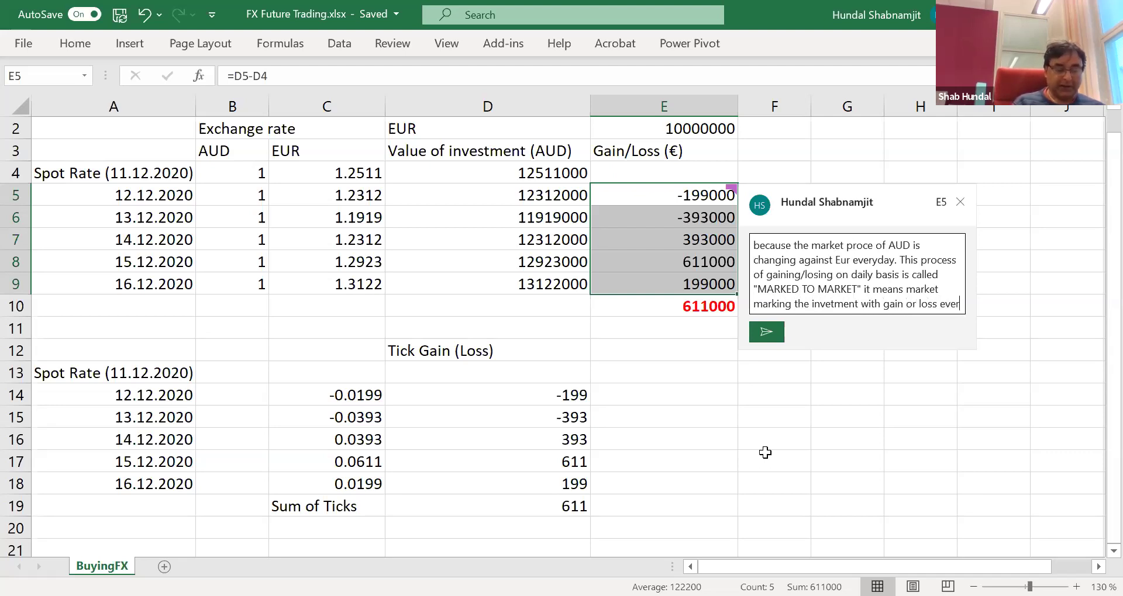
type("yday.........")
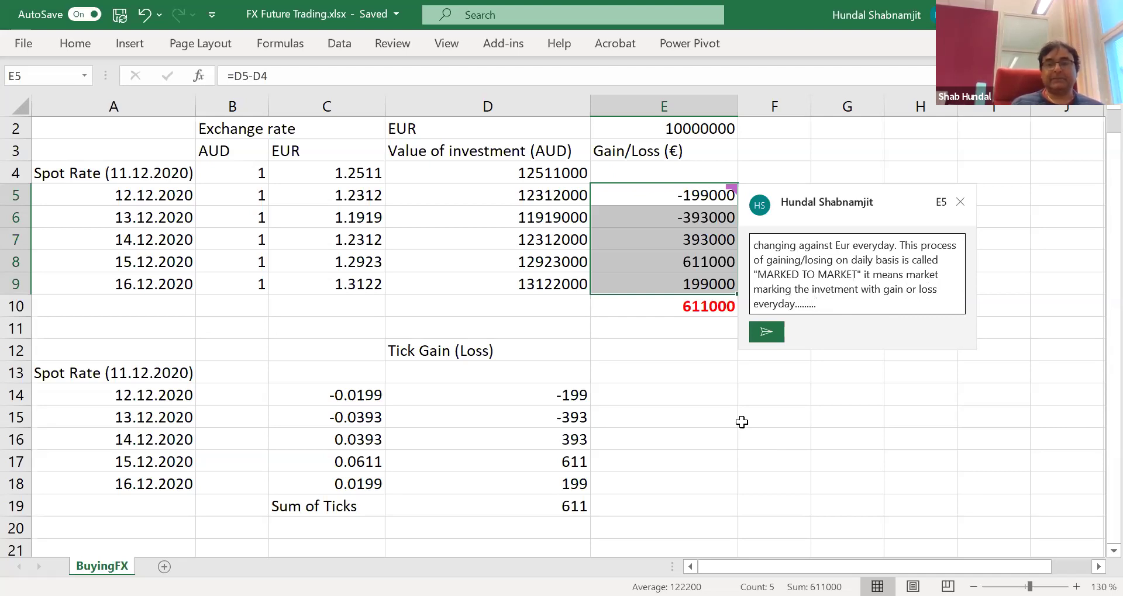
left_click(769, 340)
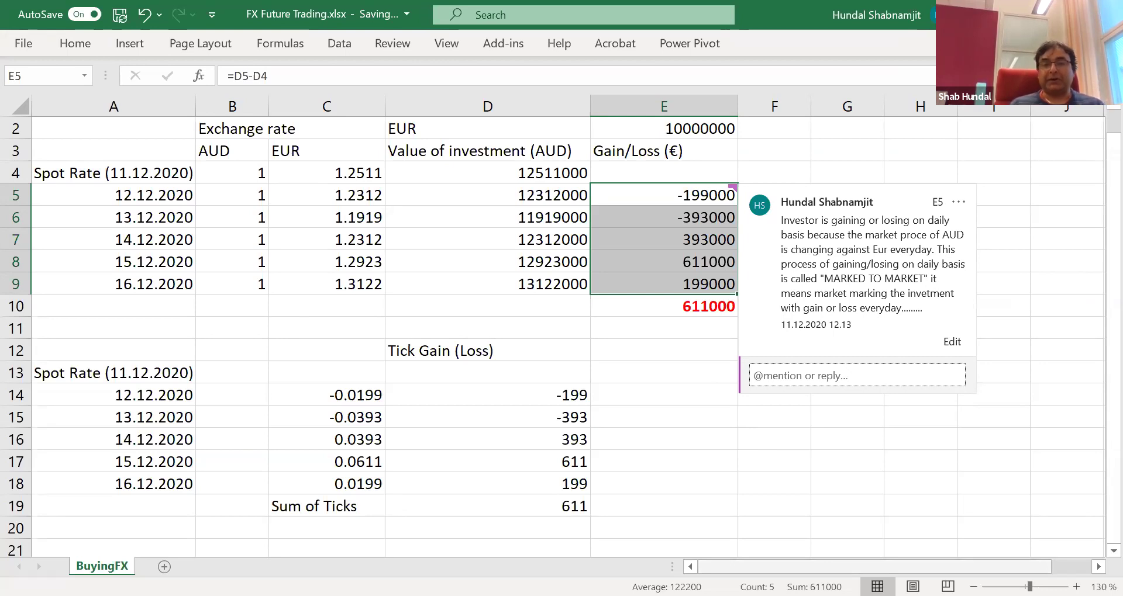
left_click(790, 507)
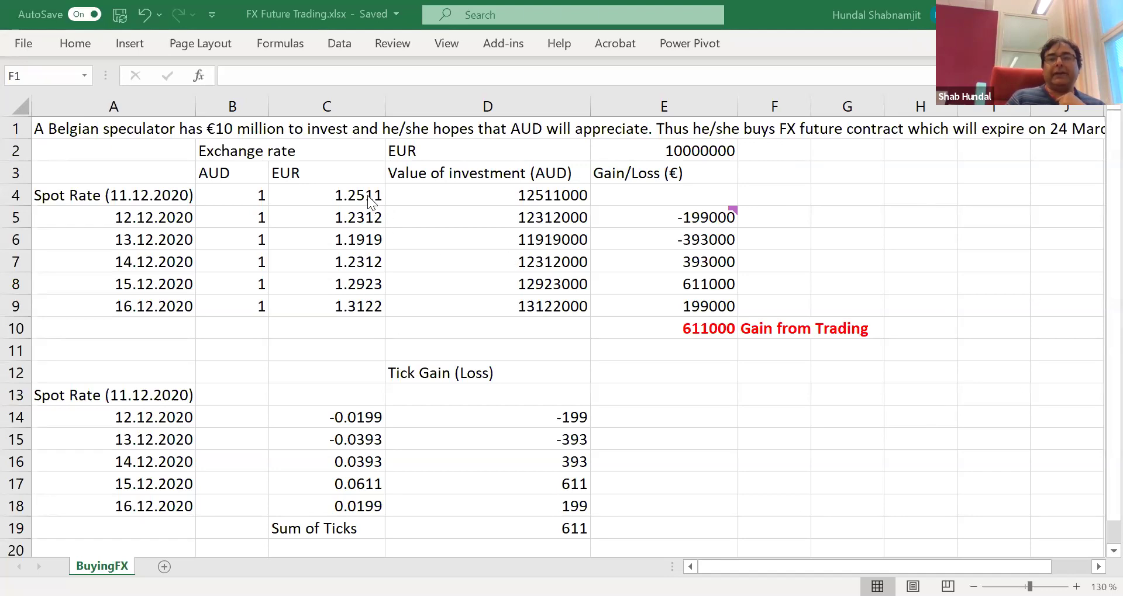
Examine the daily exchange rates in C4:C9 together with the futures contract description in row 1
left_click(372, 220)
left_click(371, 240)
left_click(374, 263)
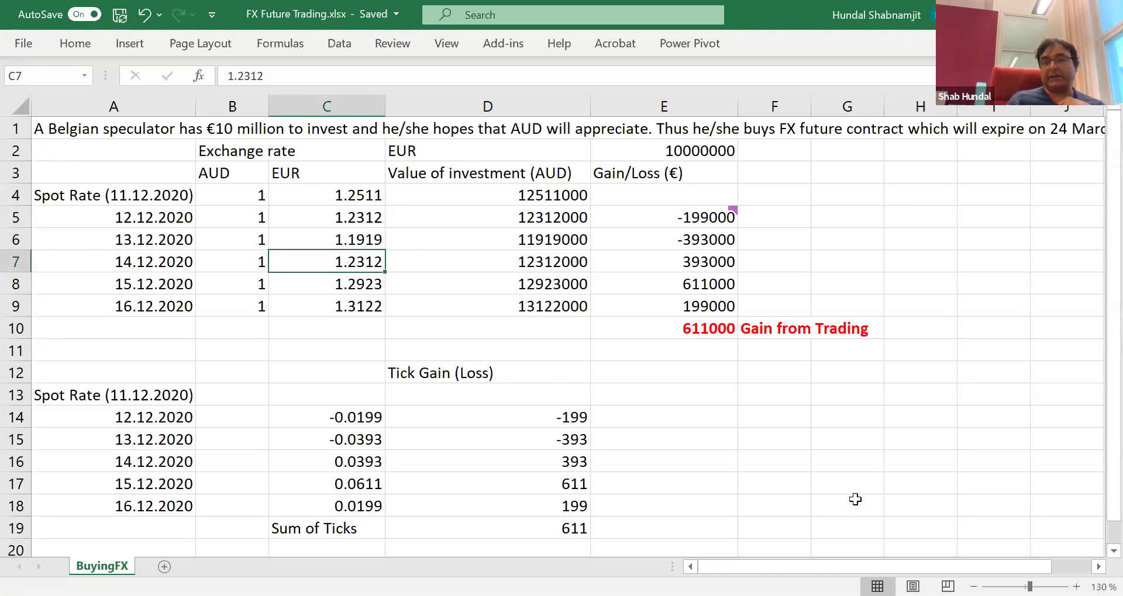
left_click(781, 125)
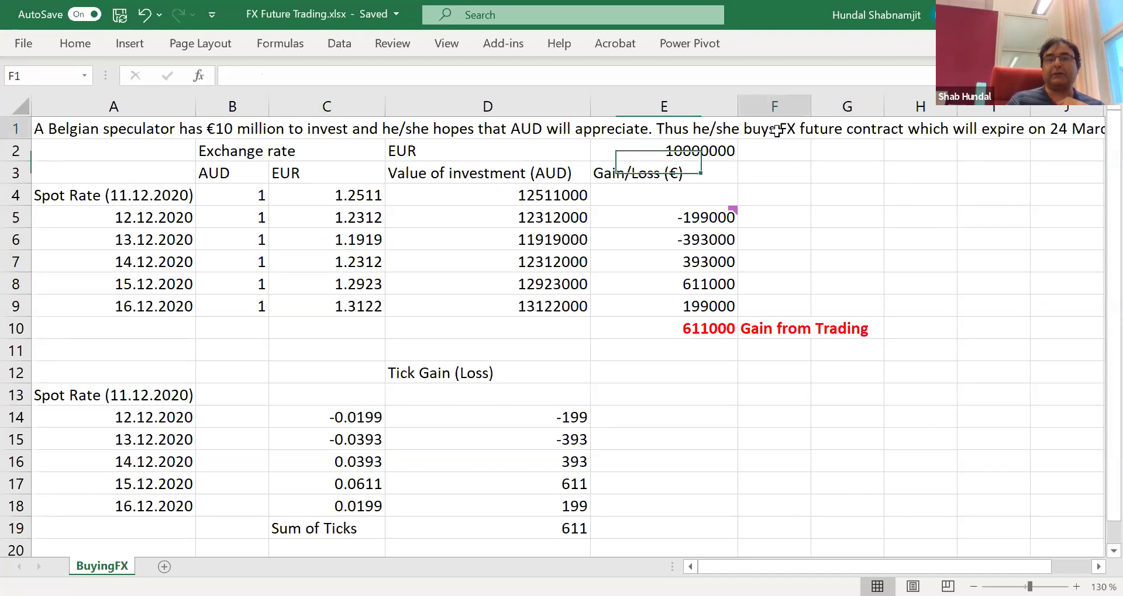
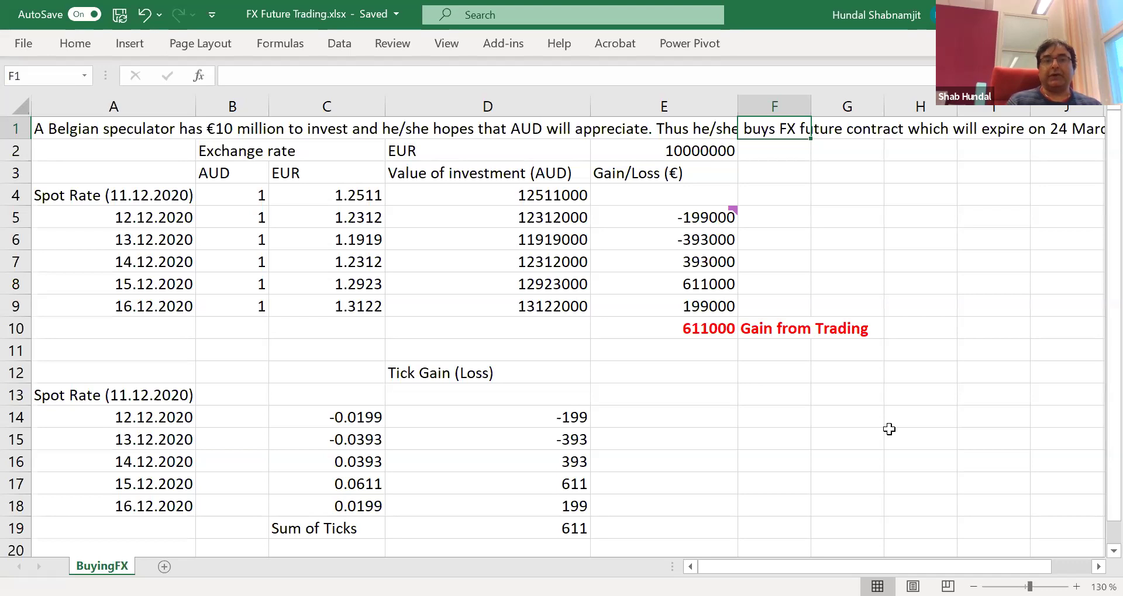
left_click(315, 195)
left_click(331, 217)
left_click(336, 241)
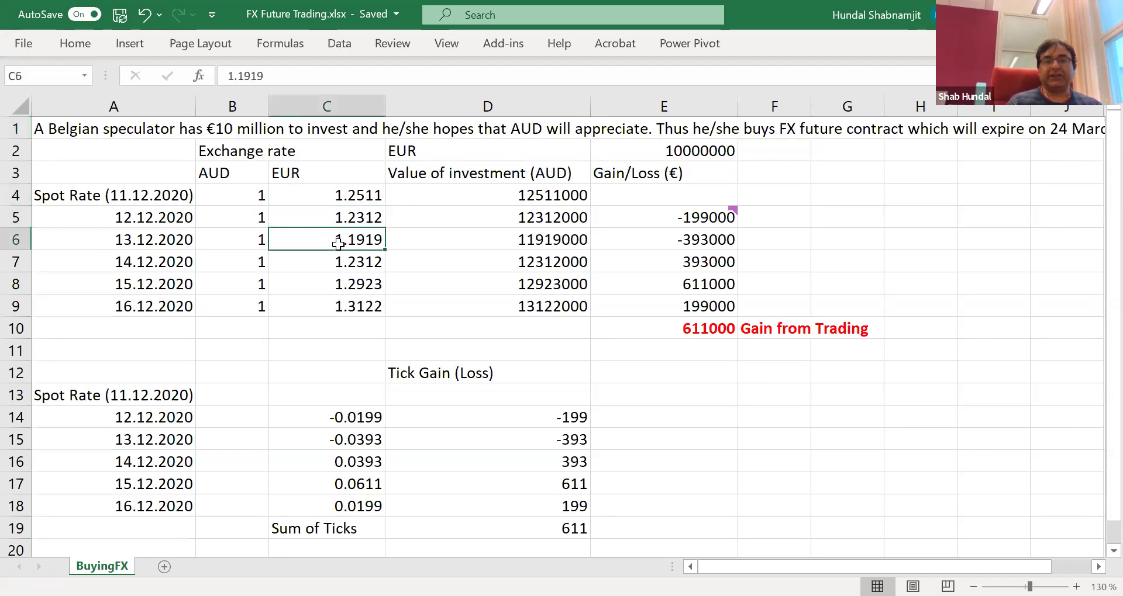
left_click(344, 266)
left_click(348, 287)
left_click(347, 305)
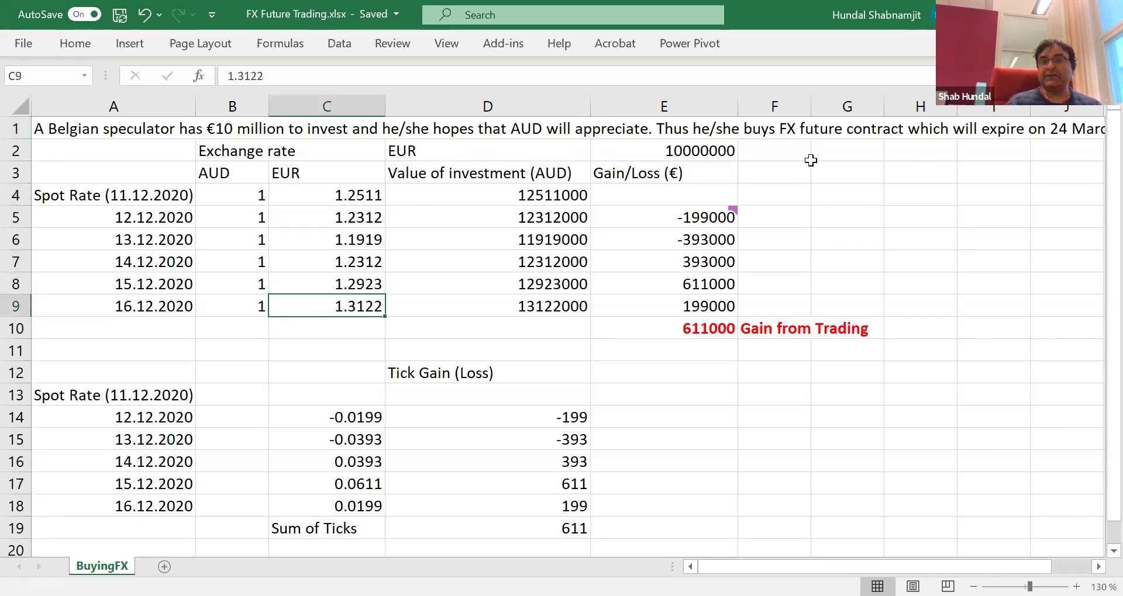
left_click(760, 128)
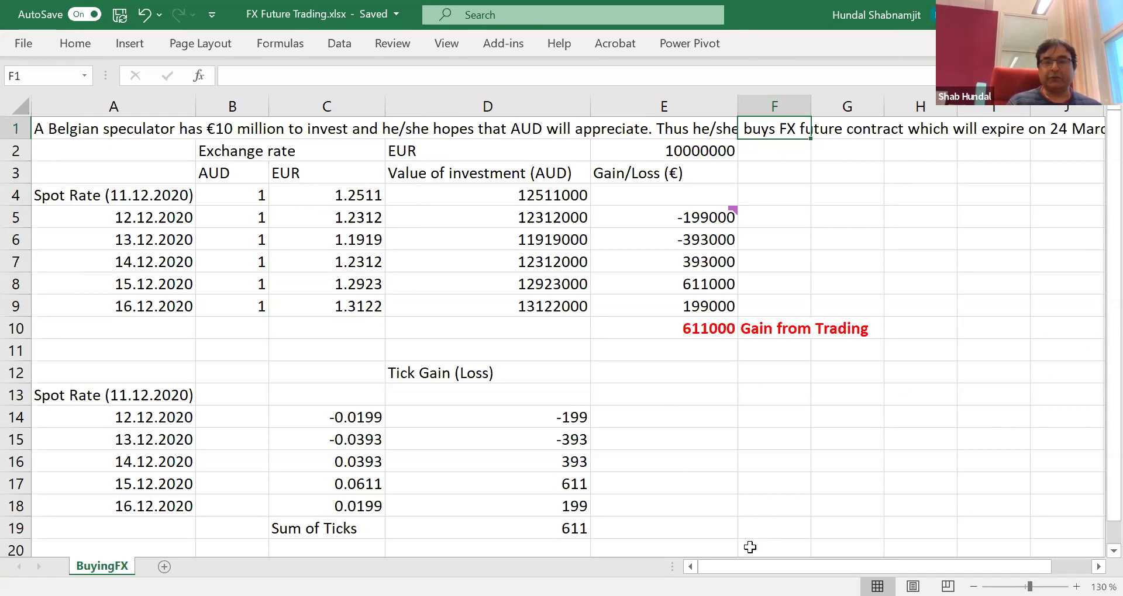
left_click(818, 506)
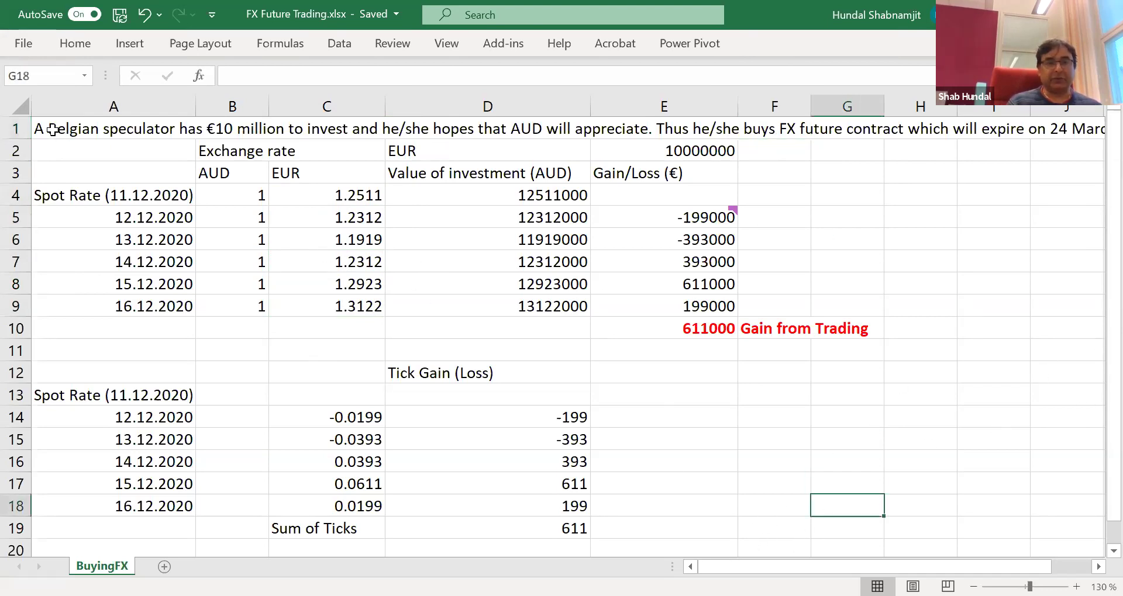
Copy the BuyingFX sheet's content from A1 through the tick table and paste it as values at A1 of a new sheet
left_click(145, 130)
left_click_drag(145, 129, 1100, 172)
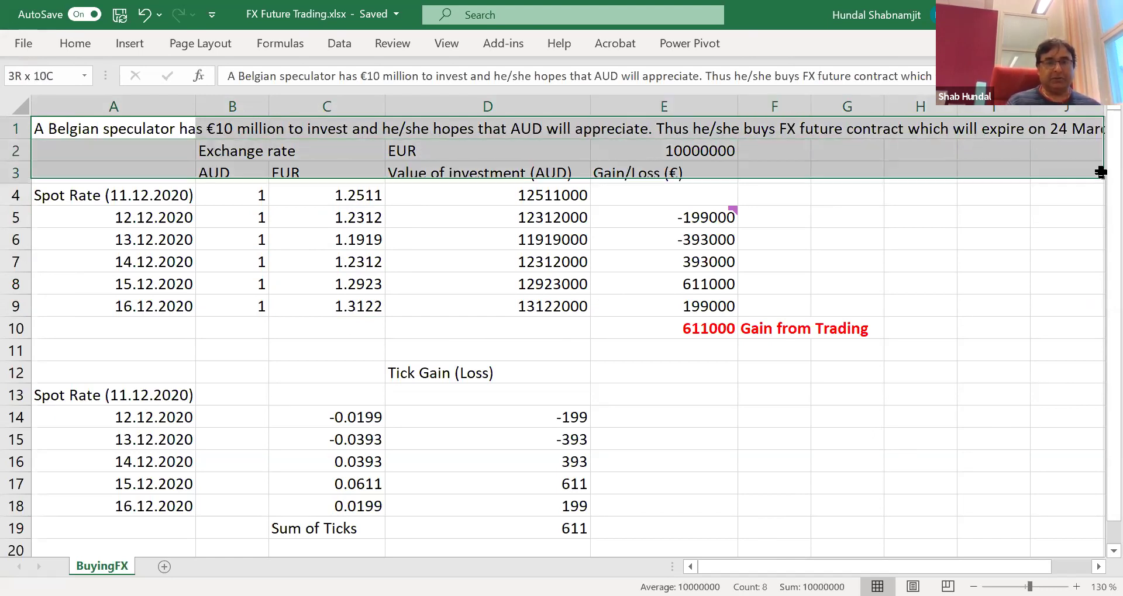
left_click_drag(1101, 172, 577, 546)
right_click(577, 546)
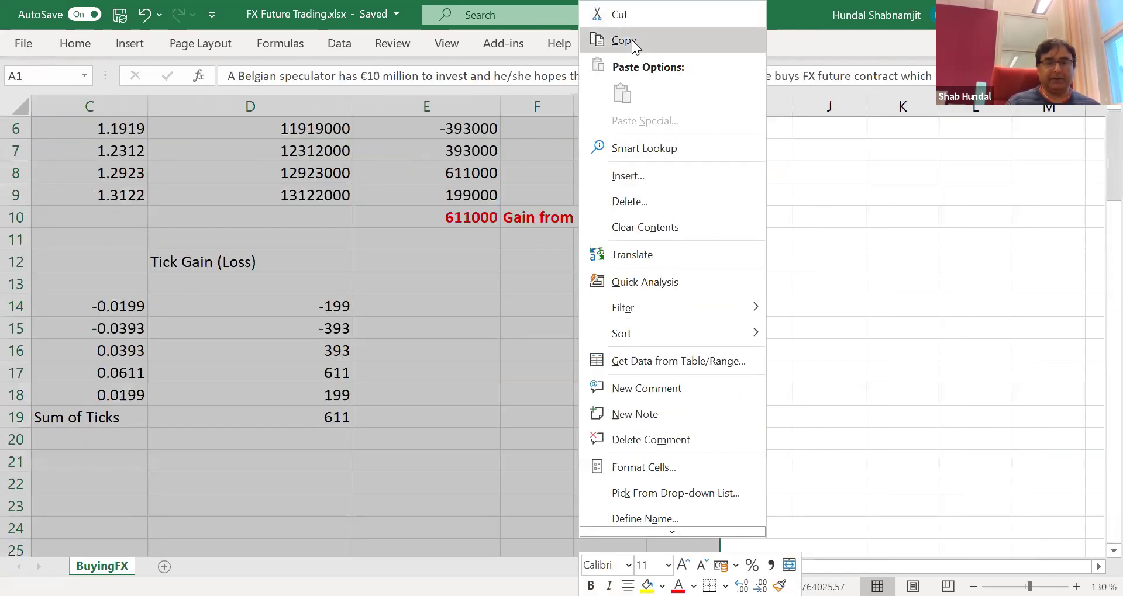
left_click(631, 40)
left_click(164, 566)
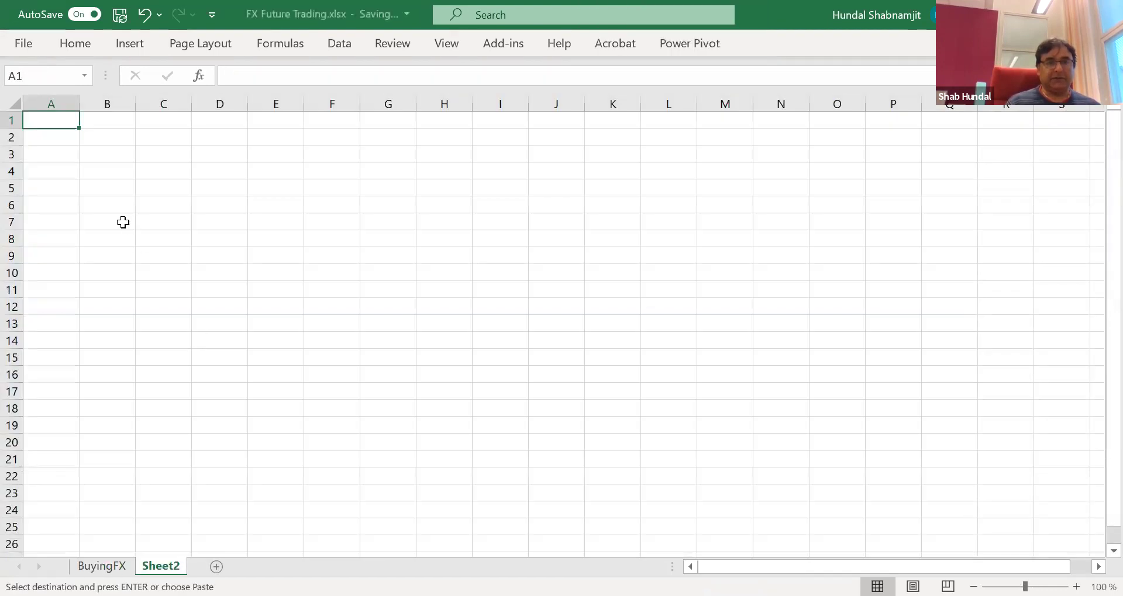
right_click(42, 123)
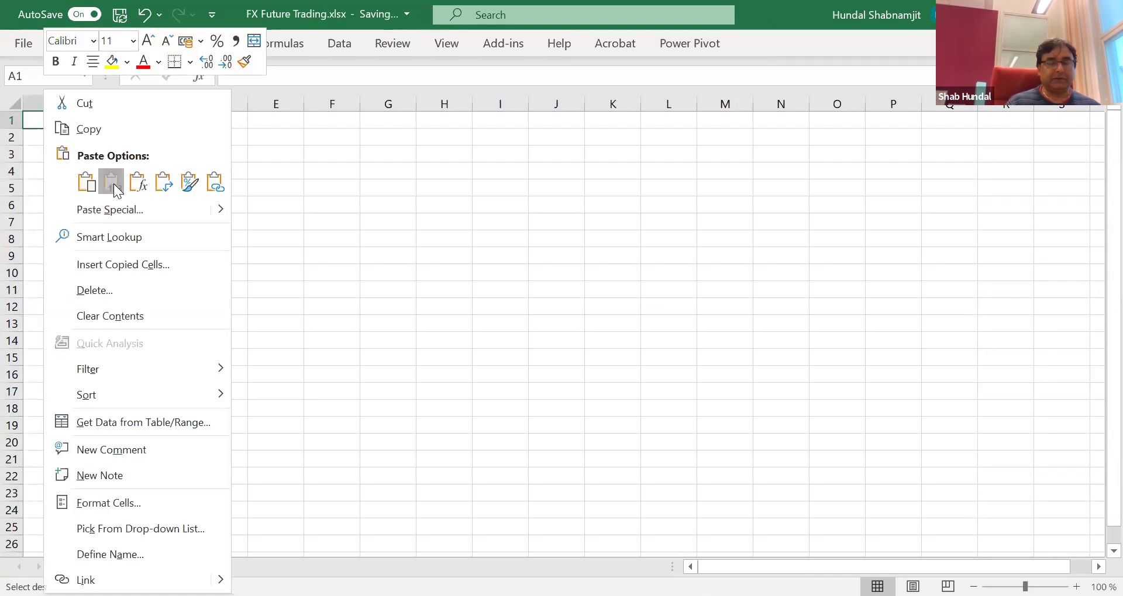
left_click(111, 182)
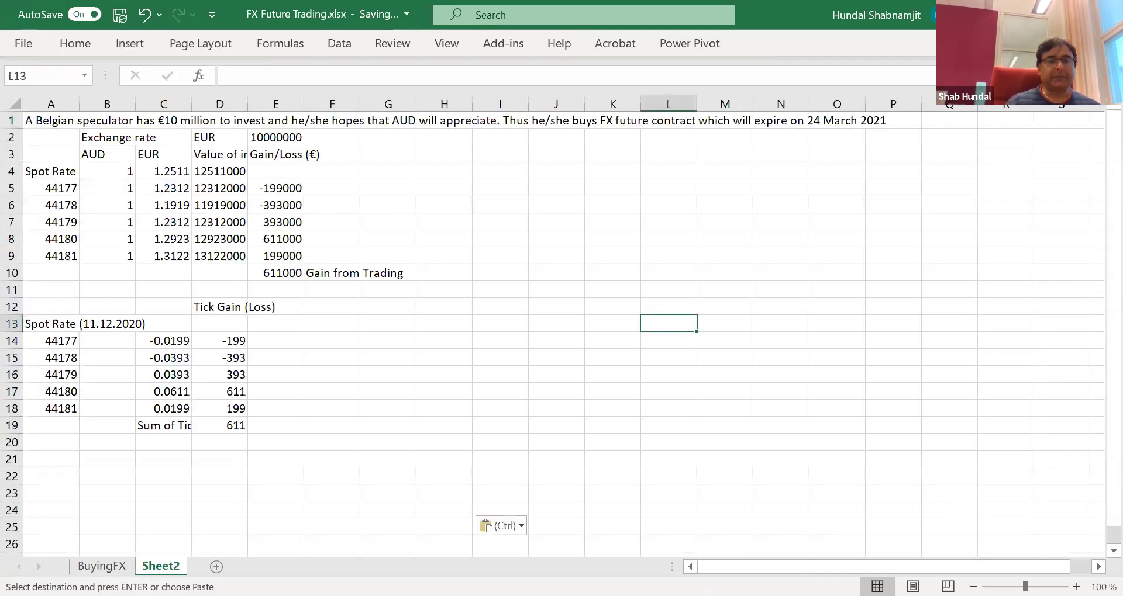
Rename the new sheet as SellingFX
right_click(164, 565)
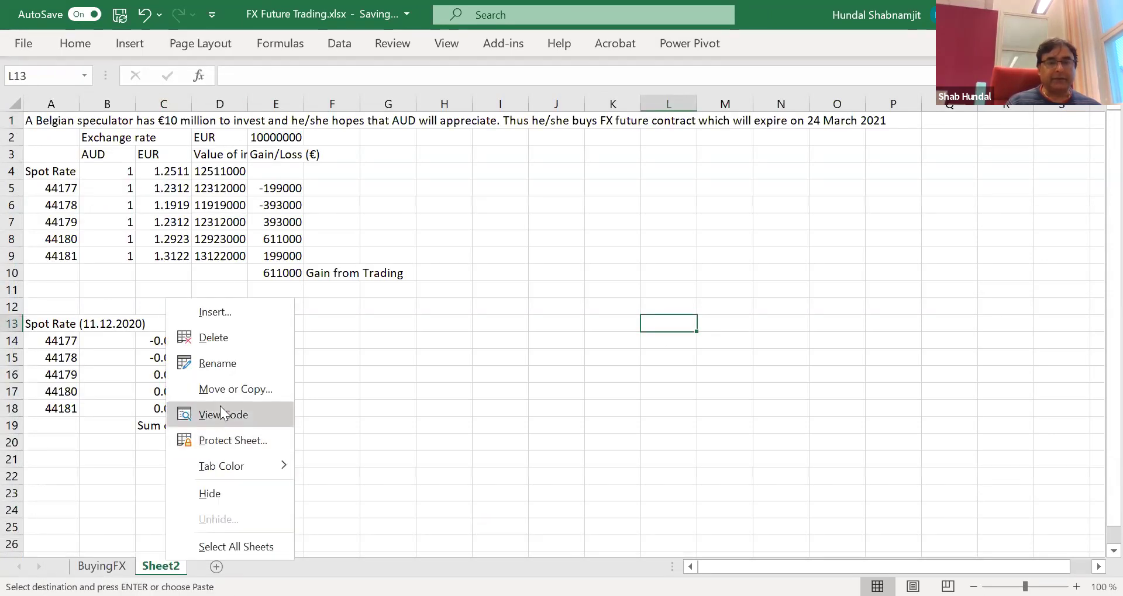
left_click(220, 364)
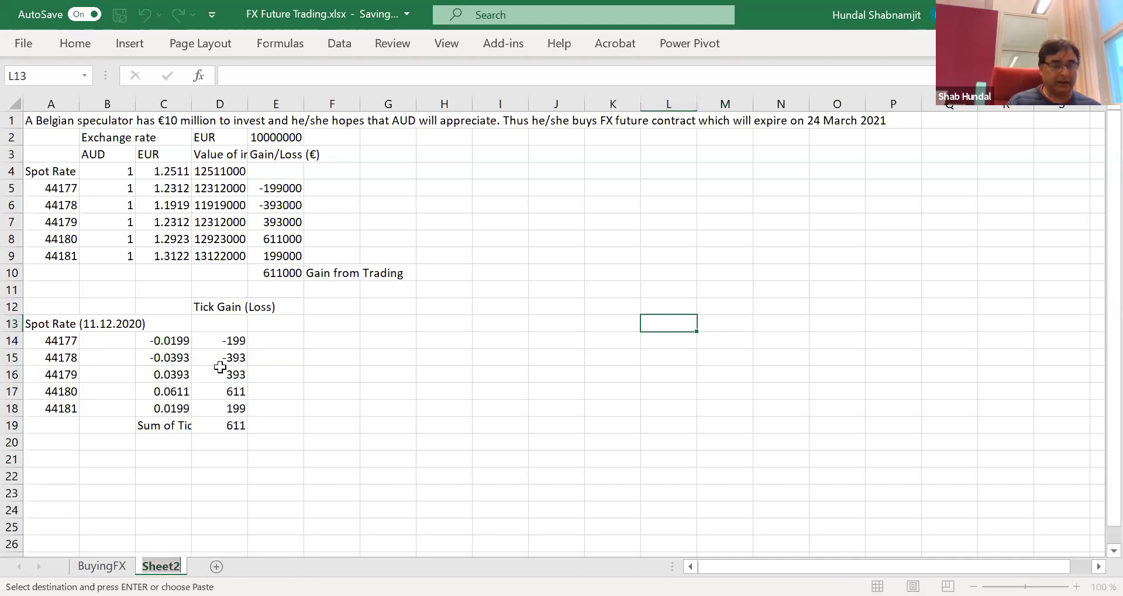
type("See")
key("BackSpace")
type("llin")
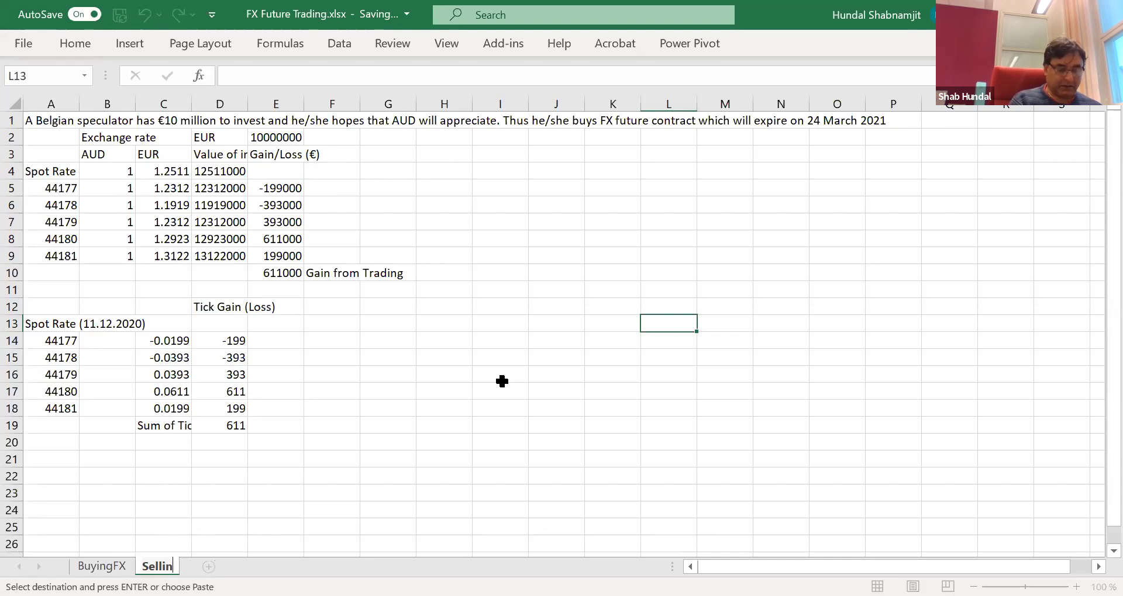
type("gFX")
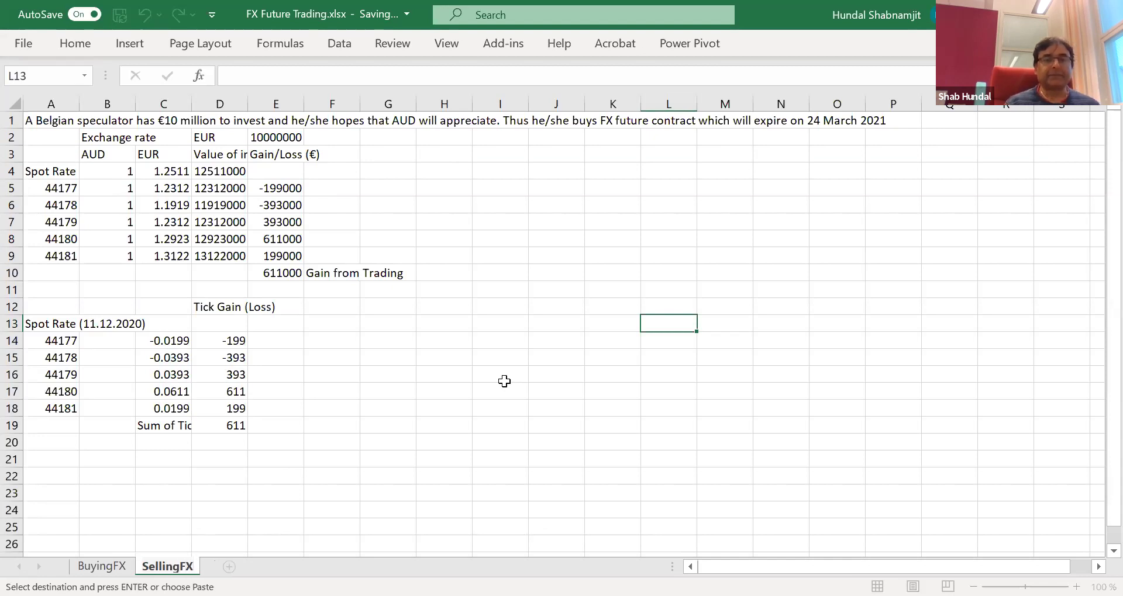
left_click(444, 407)
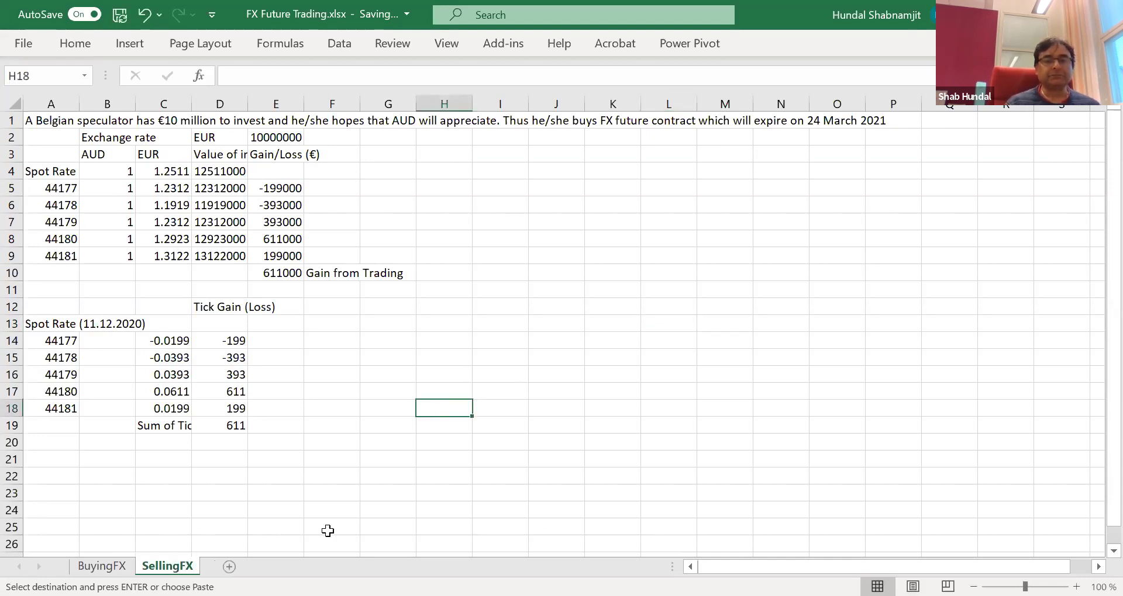
In the A1 description on the SellingFX sheet, replace "appreciate" with "depriciate"
left_click(1076, 586)
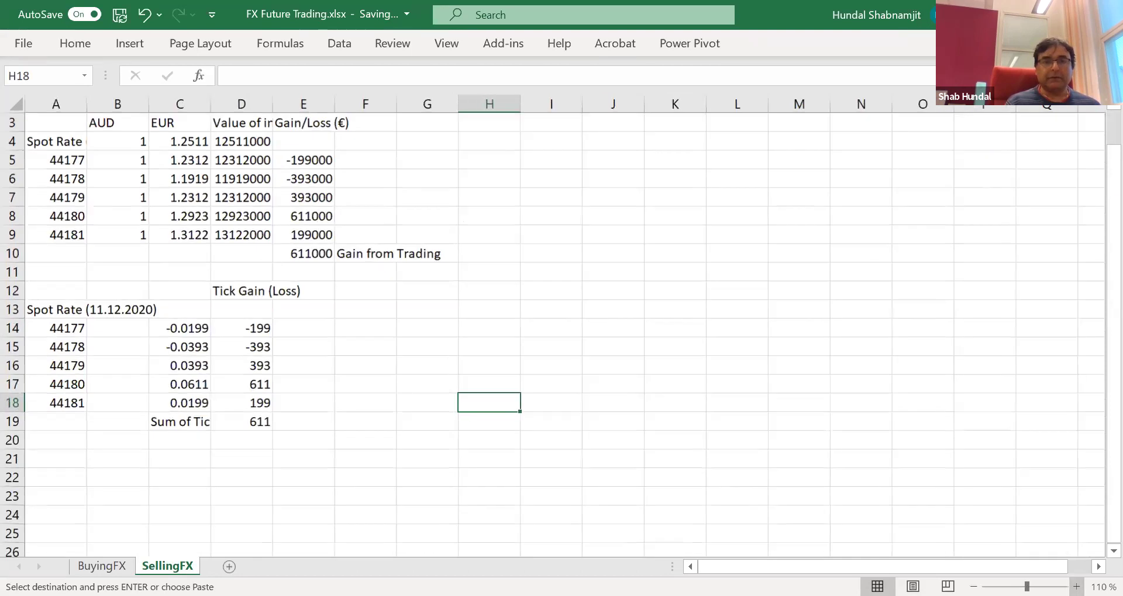
left_click(1076, 586)
scroll(1094, 439, "up", 1)
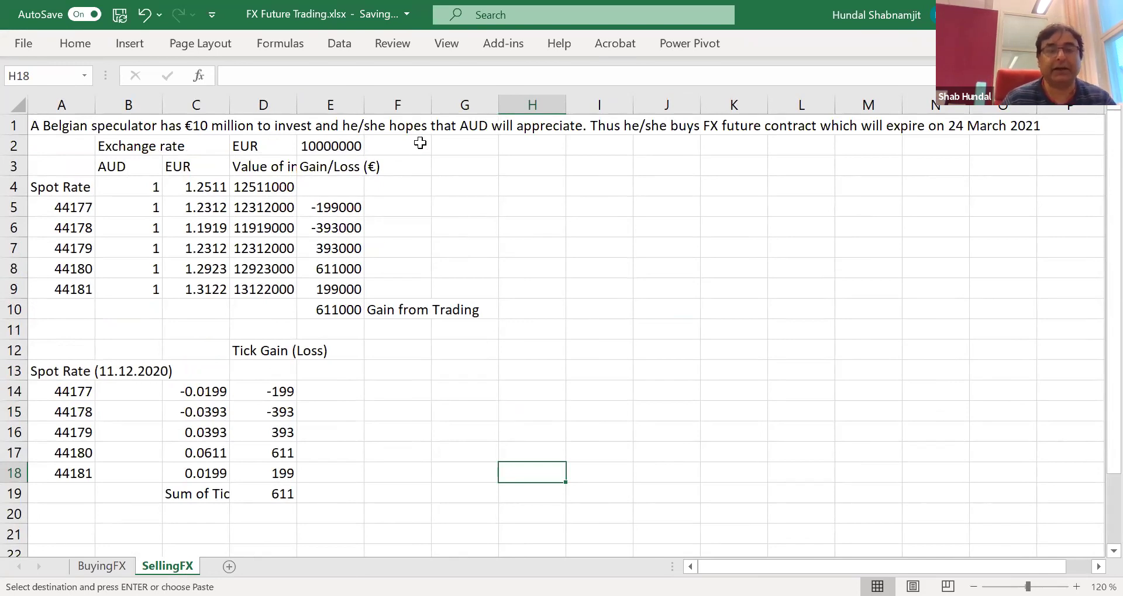
left_click(546, 129)
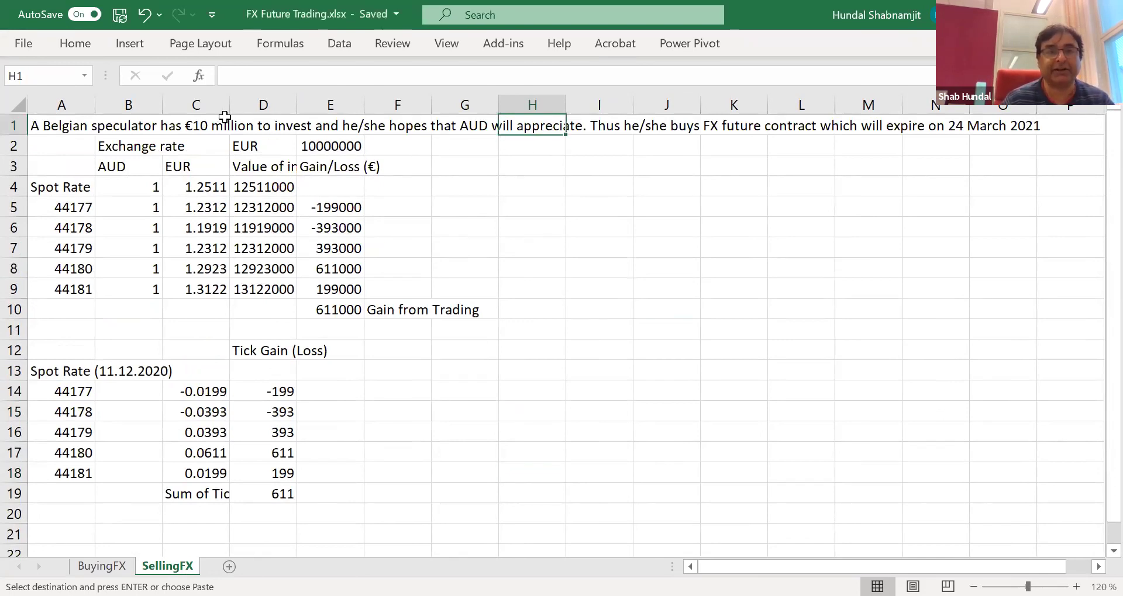
left_click(69, 130)
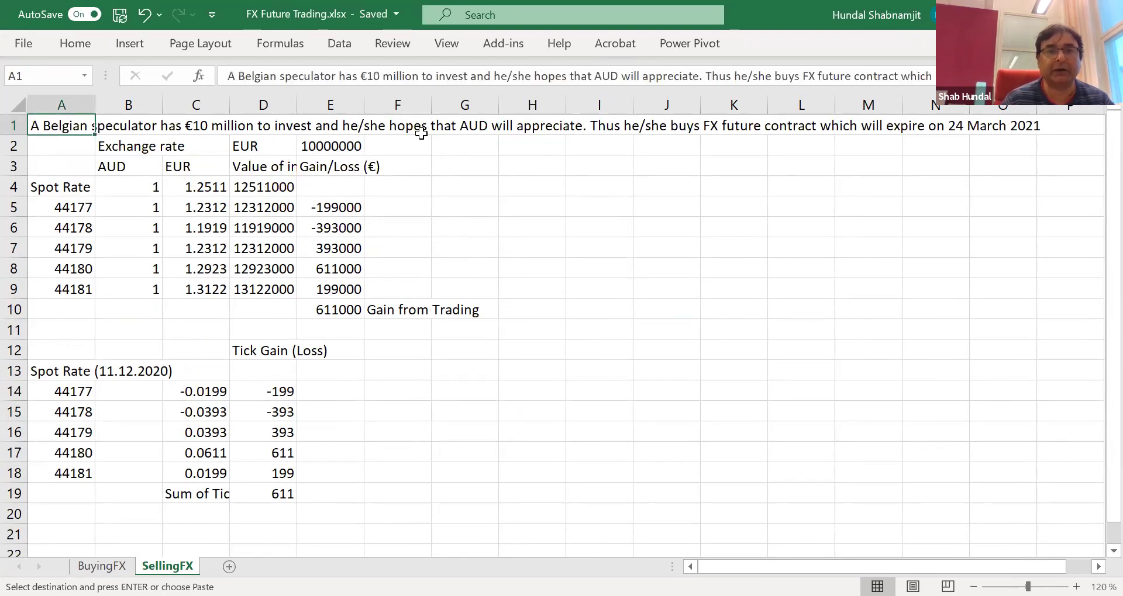
left_click(647, 77)
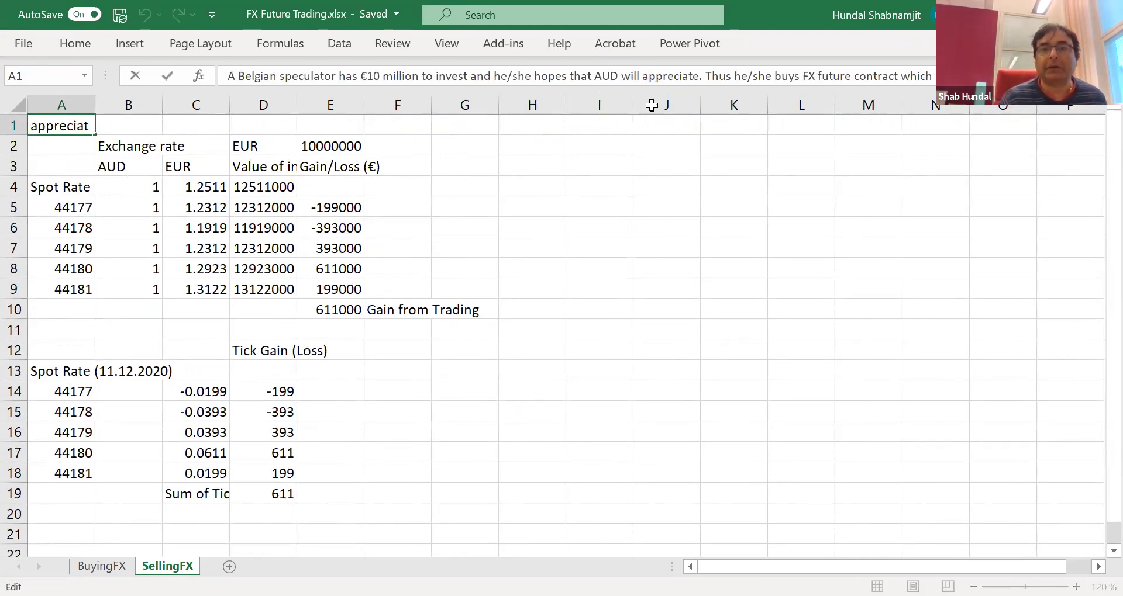
key("BackSpace")
key("BackSpace")
key("BackSpace")
key("BackSpace")
key("BackSpace")
key("BackSpace")
key("BackSpace")
key("BackSpace")
key("BackSpace")
key("BackSpace")
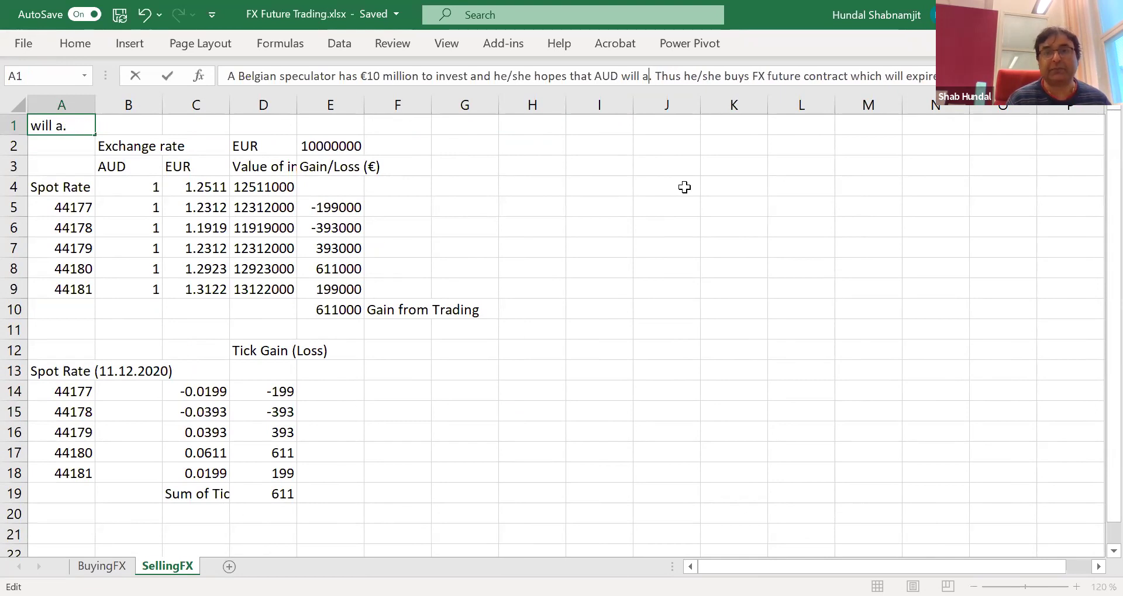
type("depri")
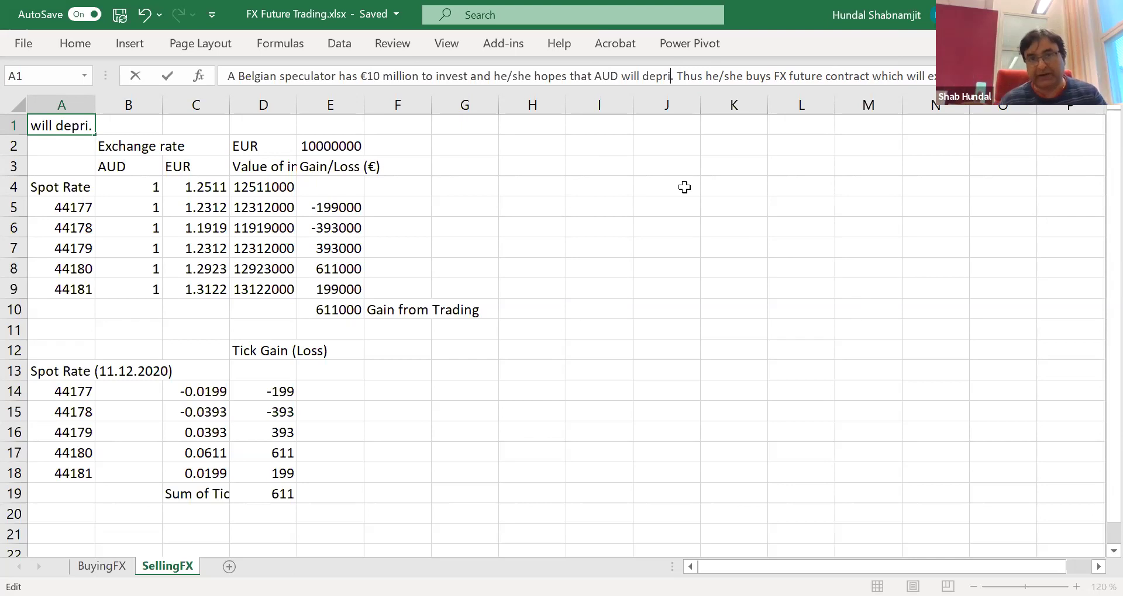
type("ciate")
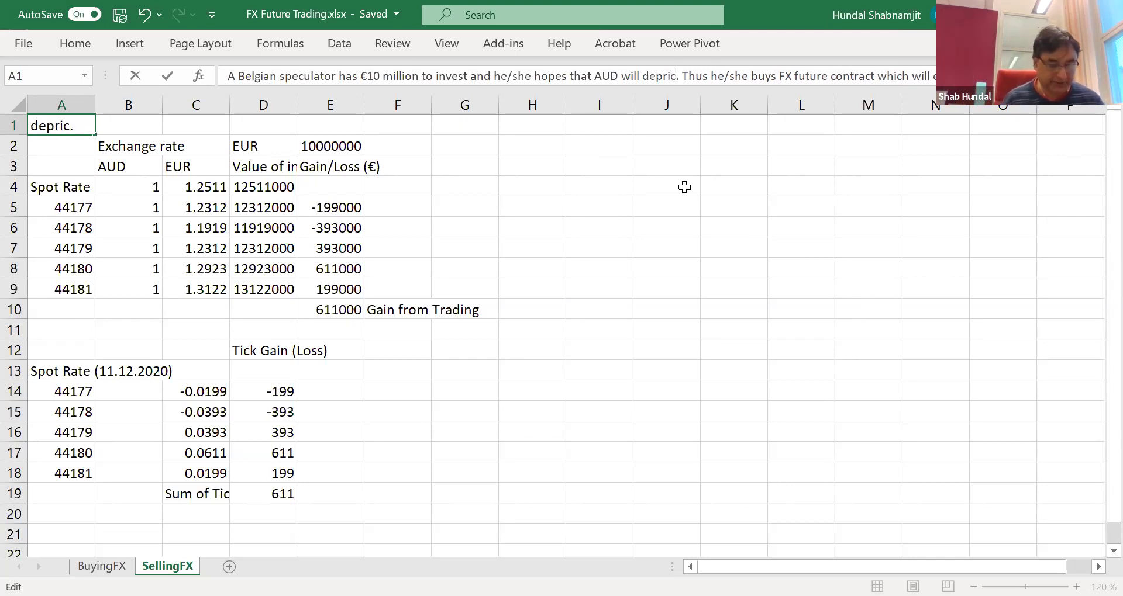
left_click(654, 315)
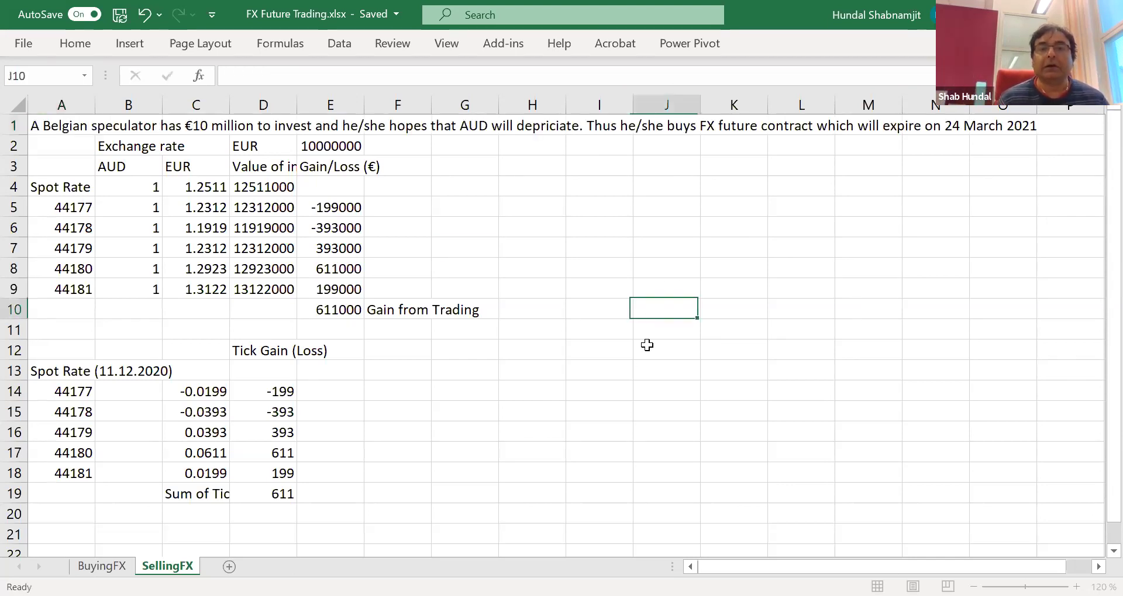
In the same A1 description, replace "buys" with "sell" before "FX future contract"
left_click(463, 141)
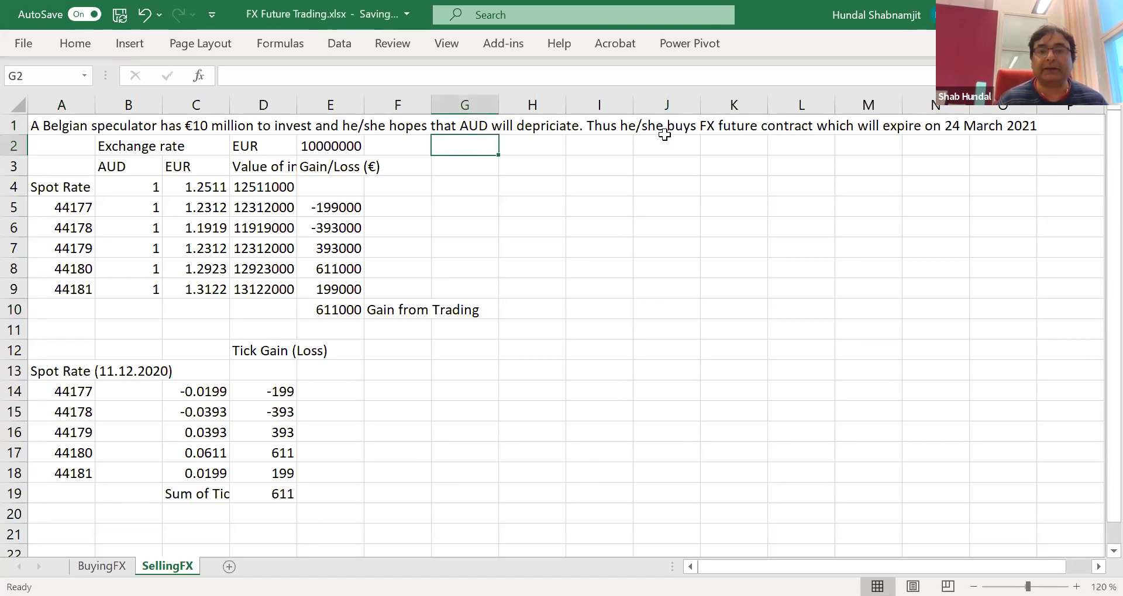
left_click(621, 126)
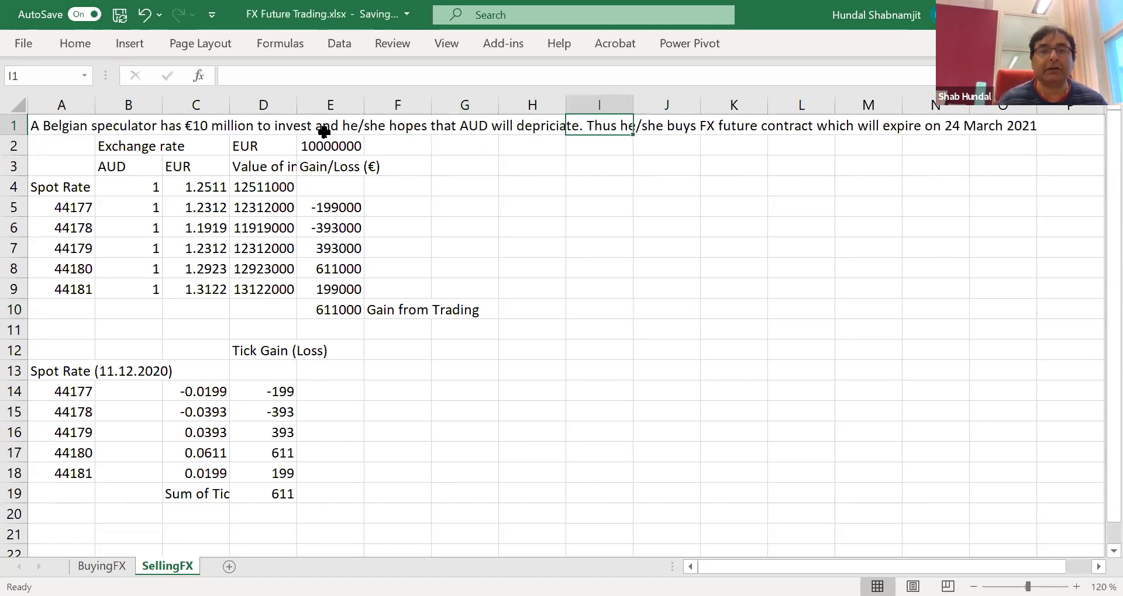
left_click(88, 130)
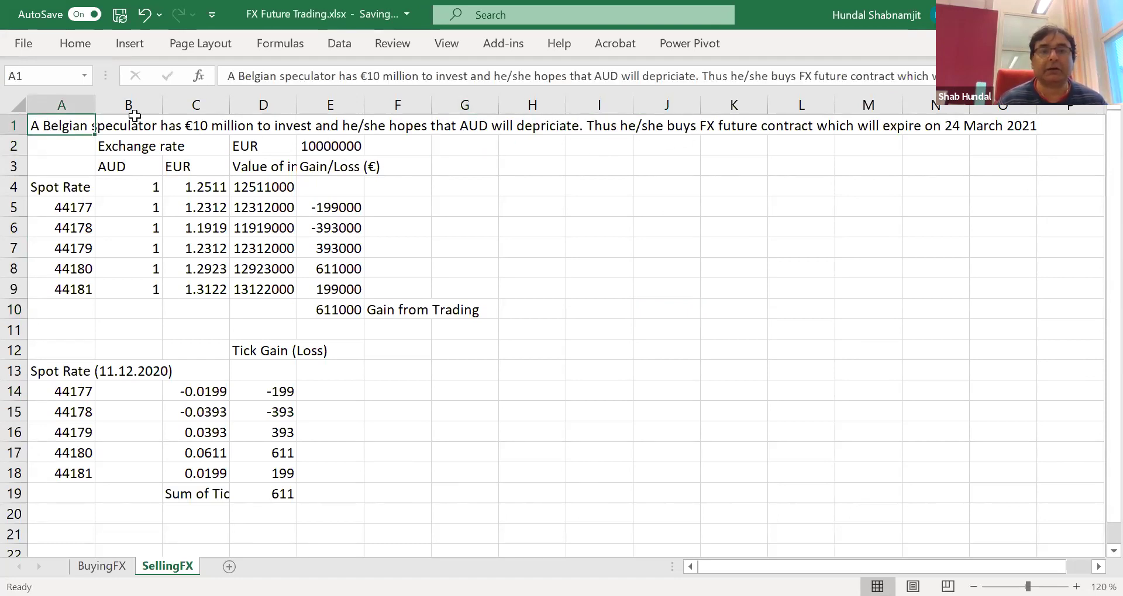
left_click(798, 81)
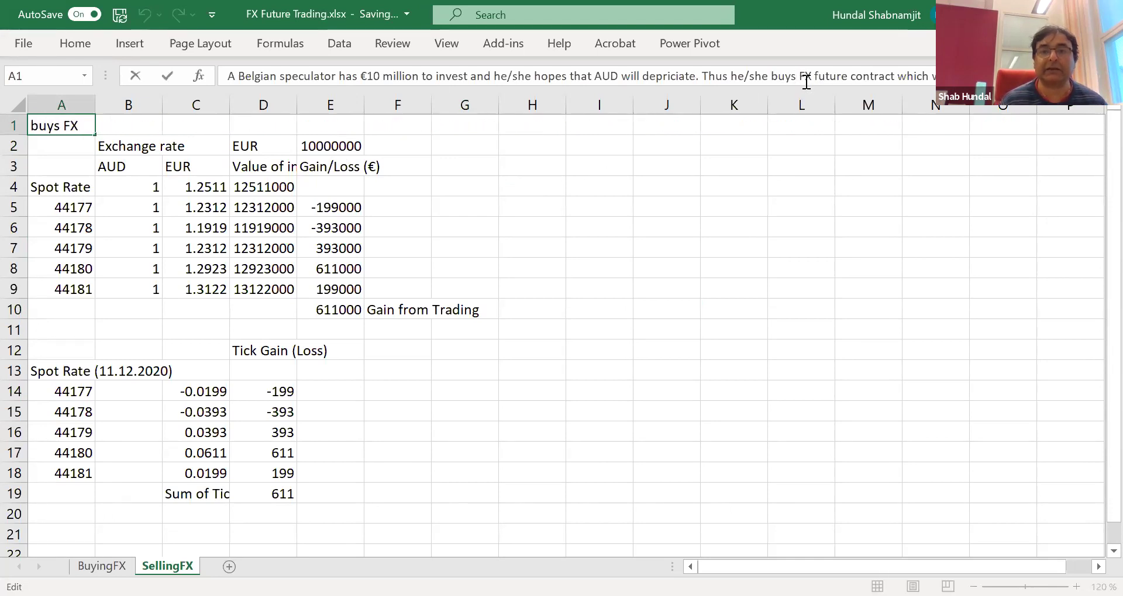
key("BackSpace")
key("BackSpace")
key("BackSpace")
key("BackSpace")
type("sell")
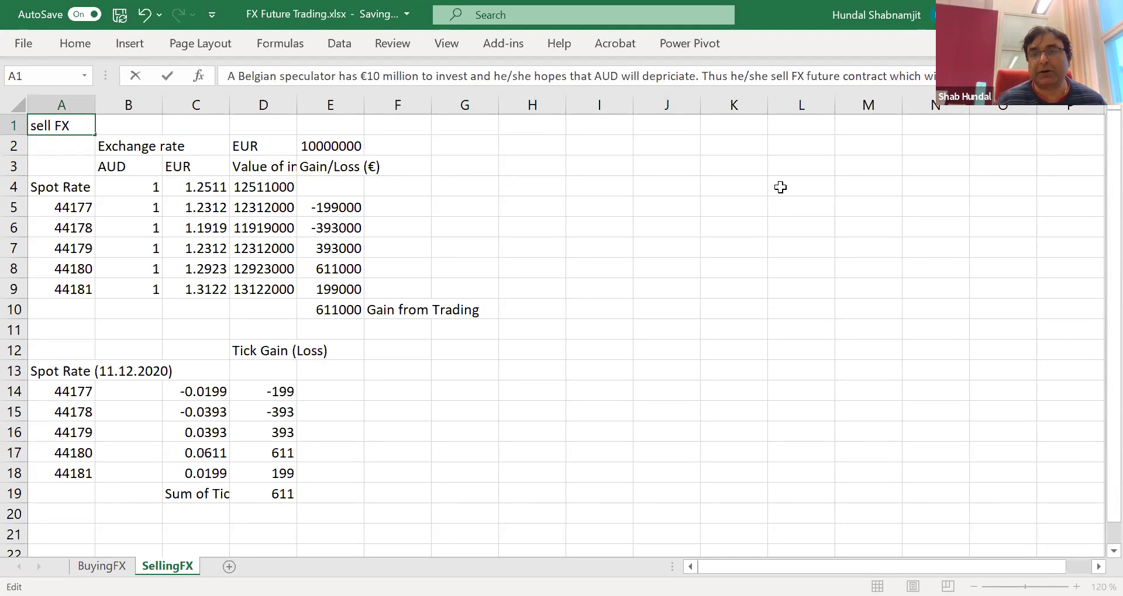
left_click(747, 226)
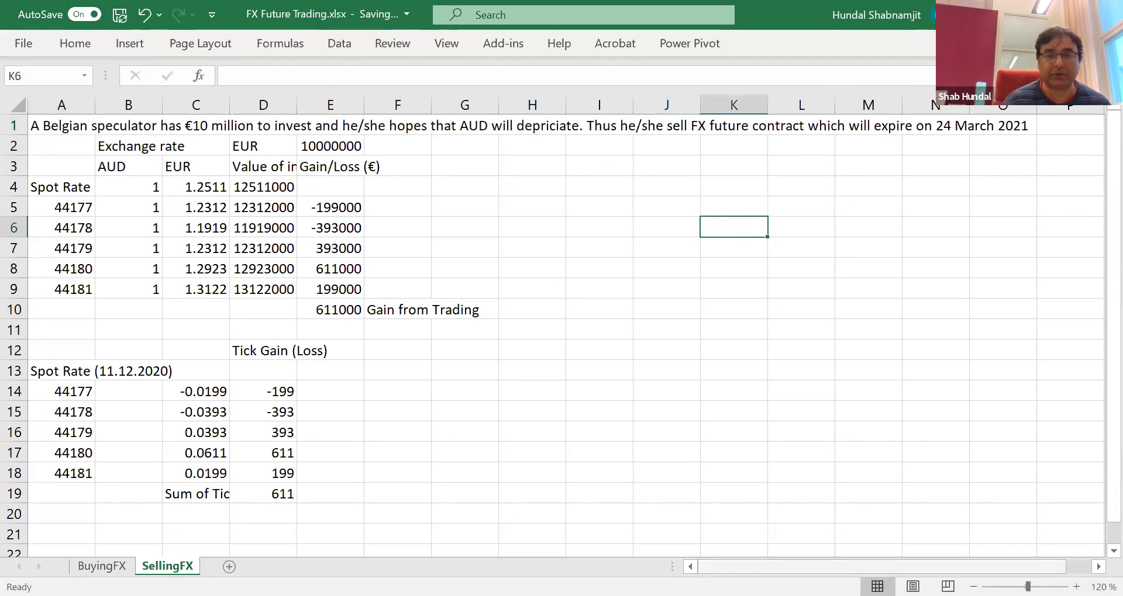
Compare the first two exchange rates in C4:C5 and the investment values in D4:D5, widening column D slightly
left_click(208, 187)
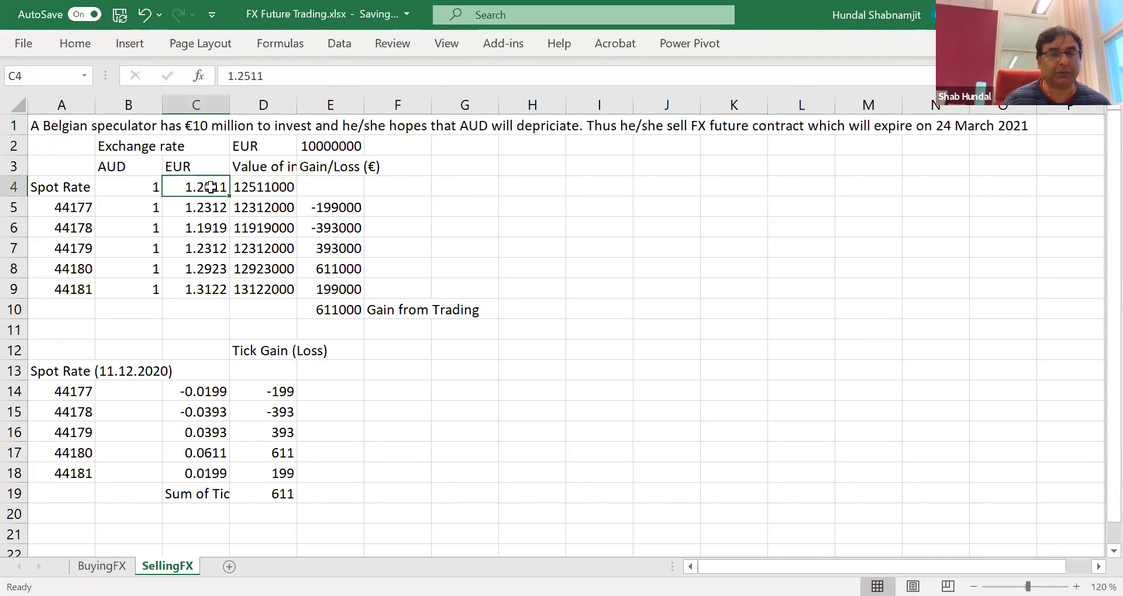
left_click(217, 208)
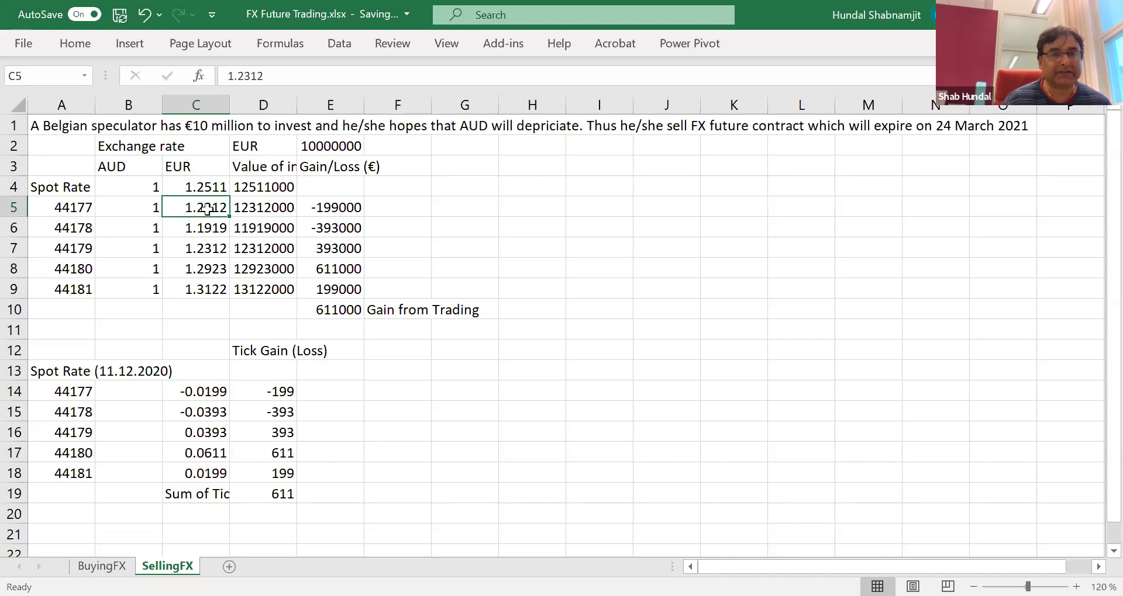
left_click(210, 187)
left_click(211, 205)
double_click(298, 107)
left_click(275, 208)
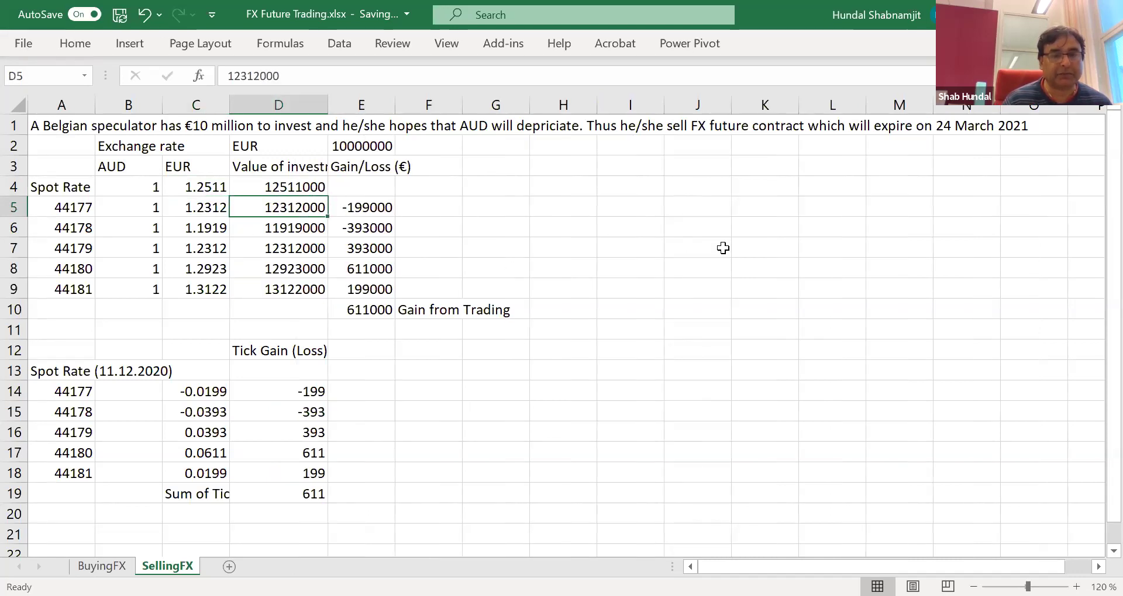
left_click(288, 188)
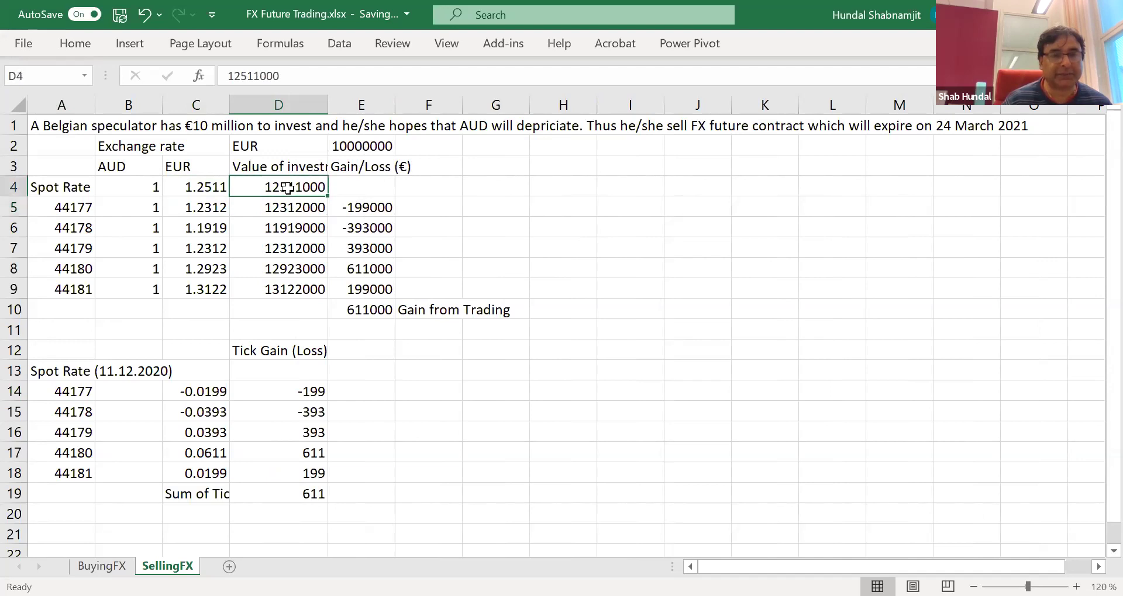
left_click(288, 208)
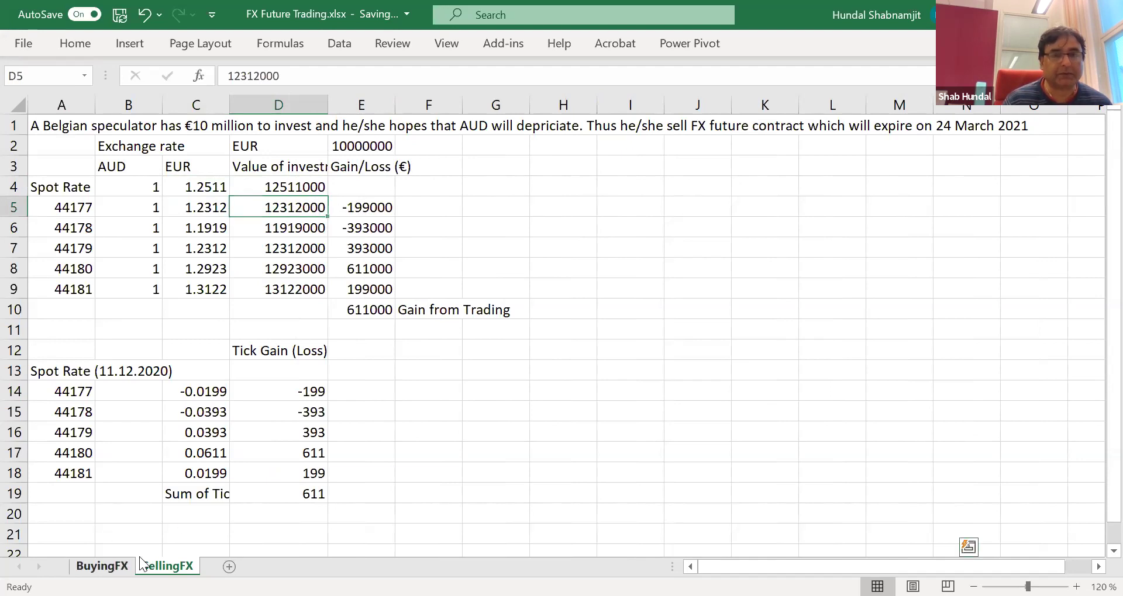
Examine the value of investment formulas in D4:D7 on the BuyingFX sheet
left_click(102, 566)
left_click(920, 375)
left_click(539, 195)
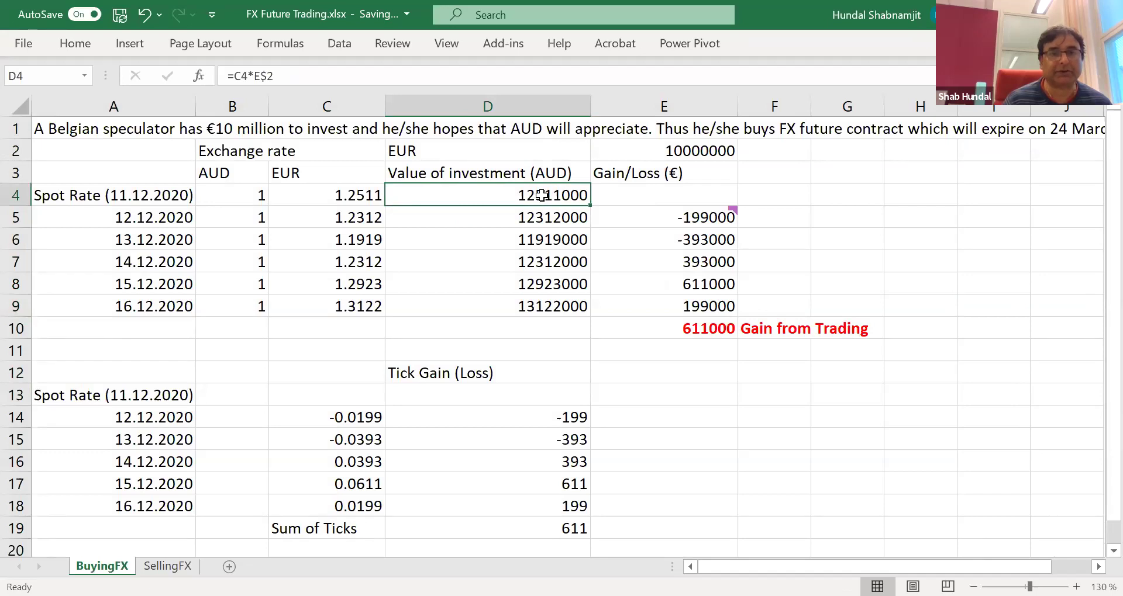
left_click(535, 217)
left_click(533, 238)
left_click(535, 262)
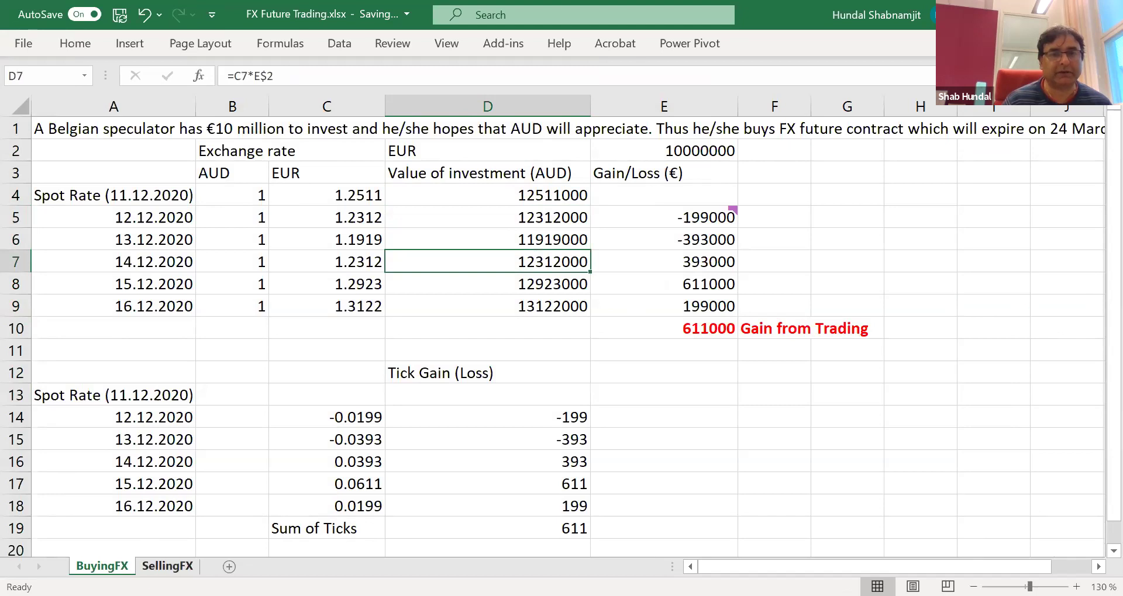
On the SellingFX sheet, widen column D to fit the "Value of investment (AUD)" heading and select D4
left_click(167, 566)
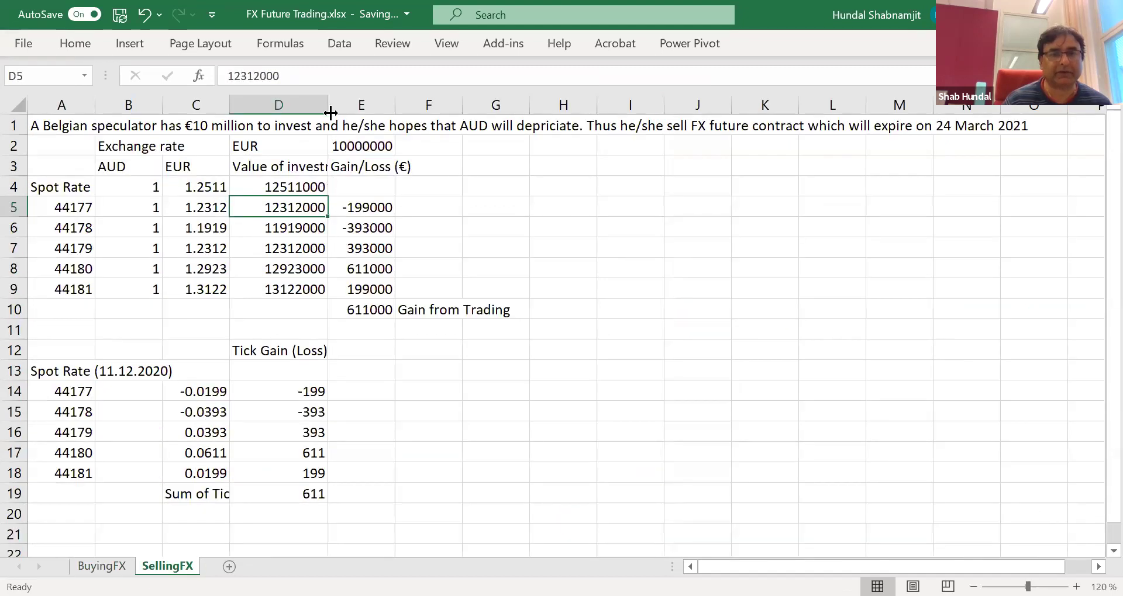
left_click_drag(329, 103, 460, 103)
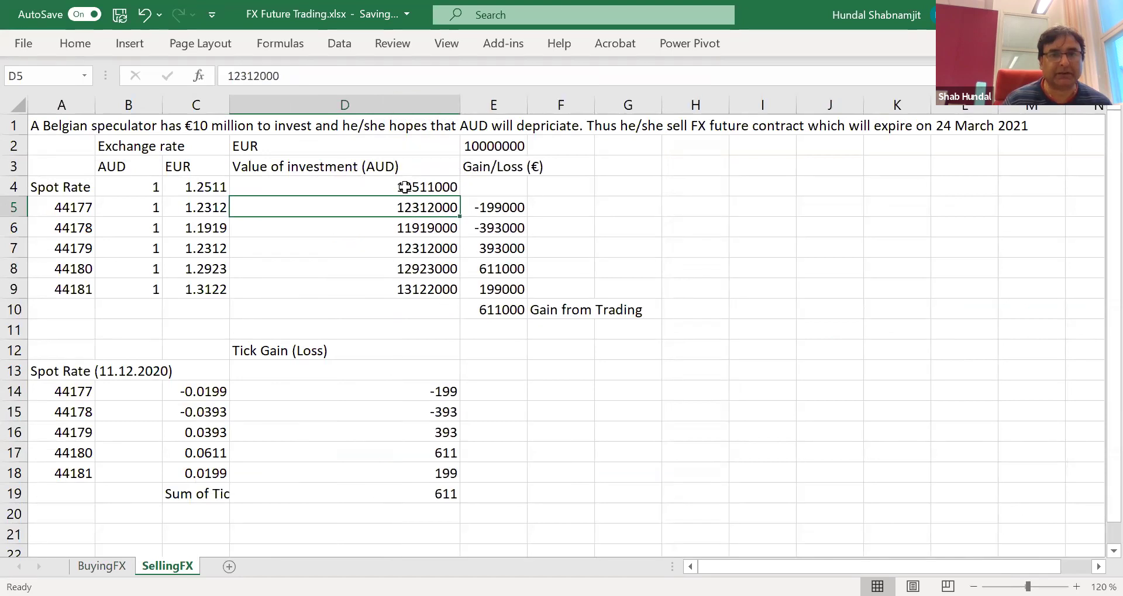
left_click(404, 187)
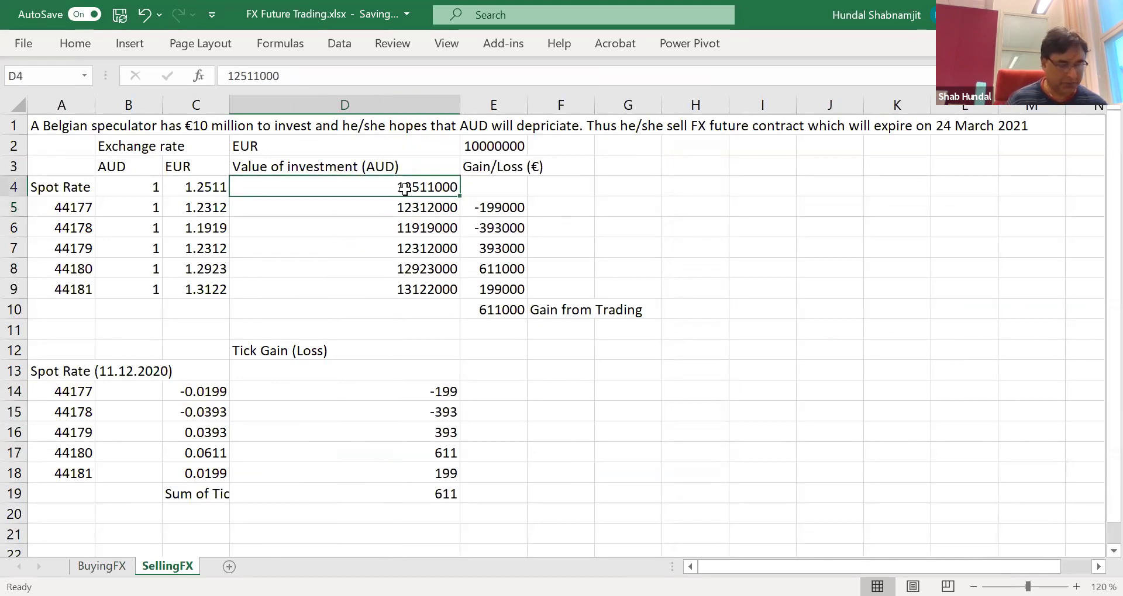
Replace the fixed spot-rate investment value in D4 with the formula =C4*E$2
type("=")
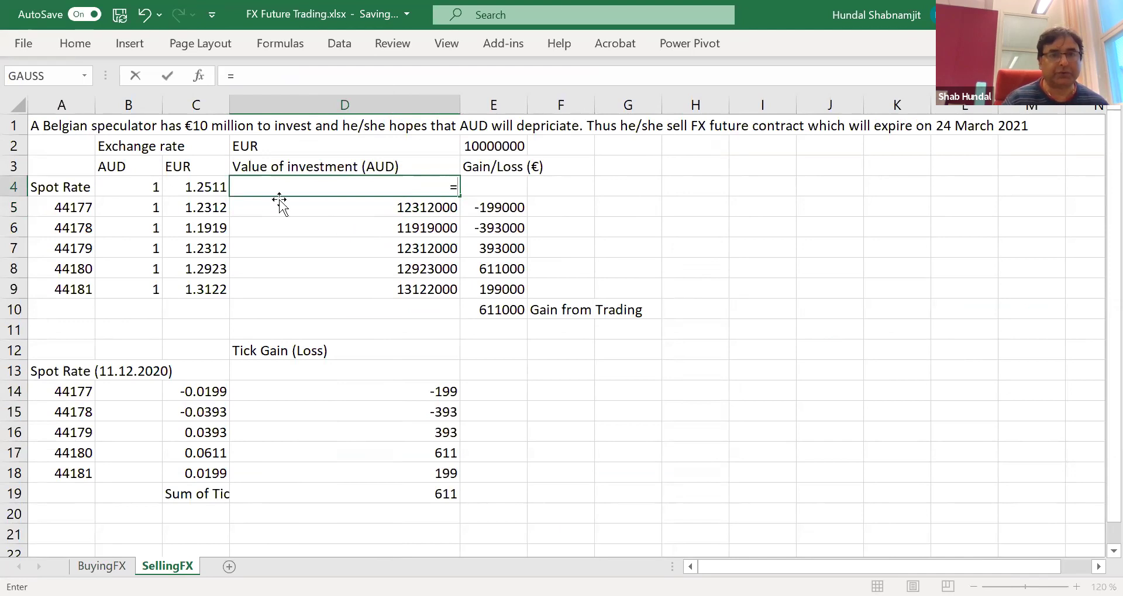
left_click(215, 188)
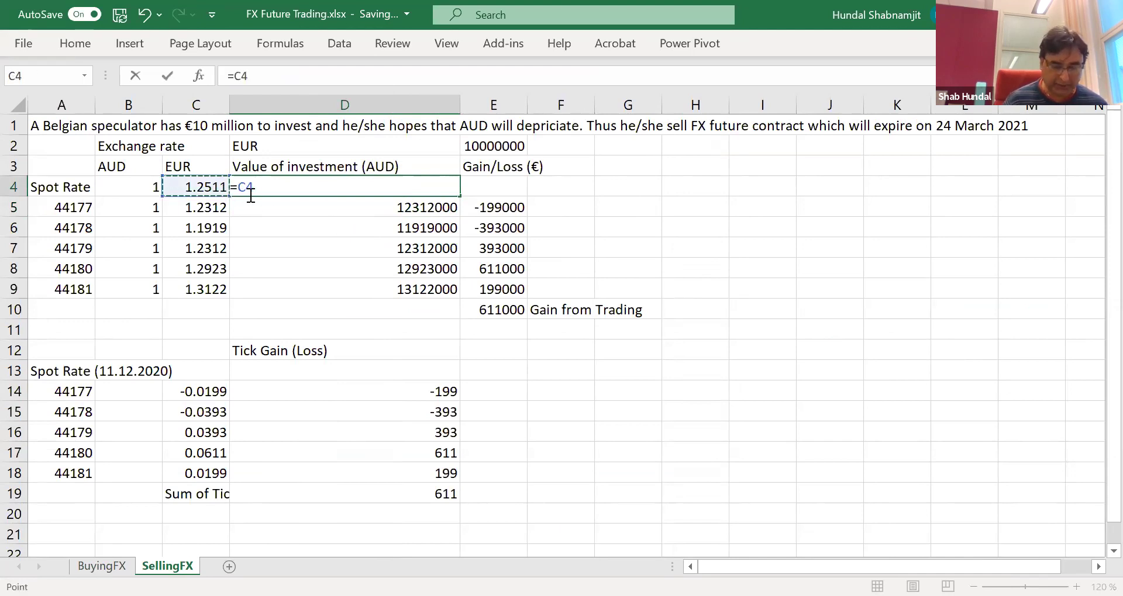
type("*")
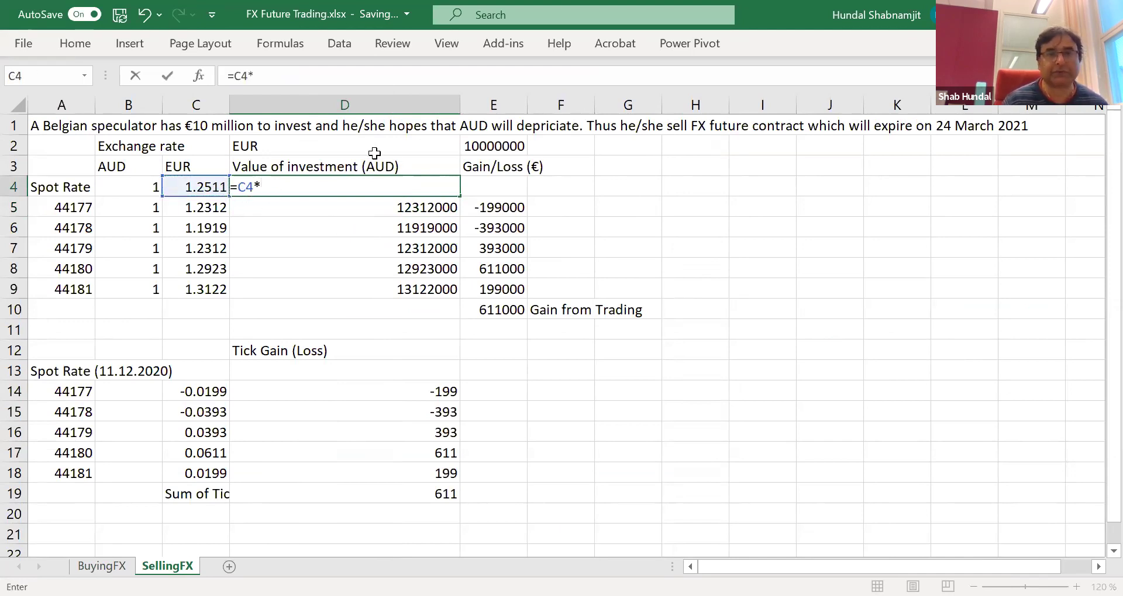
left_click(488, 146)
left_click(268, 187)
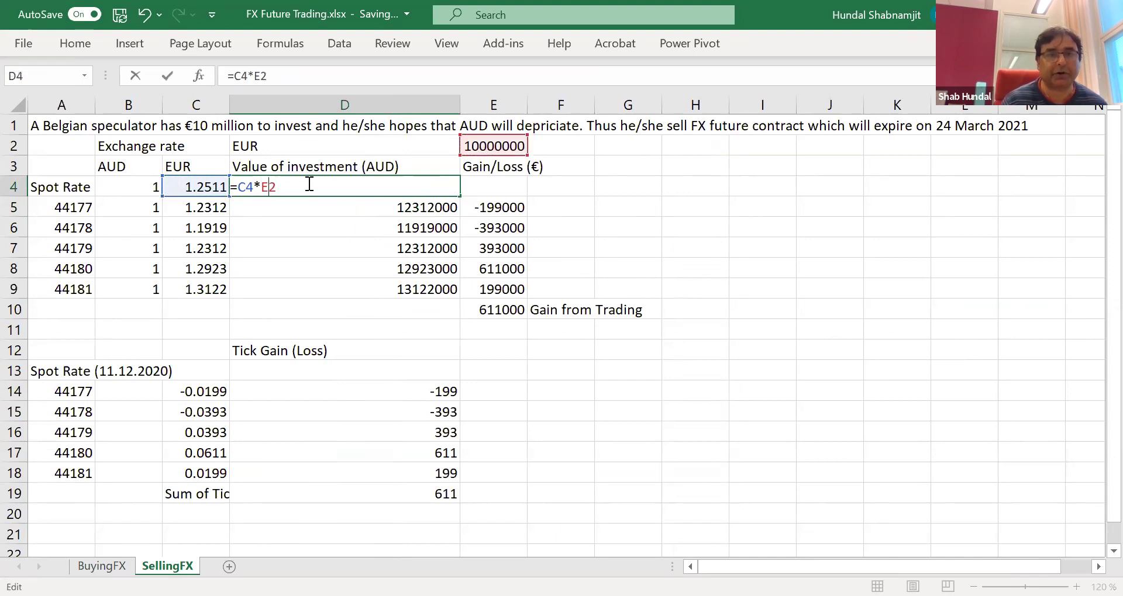
key("alt")
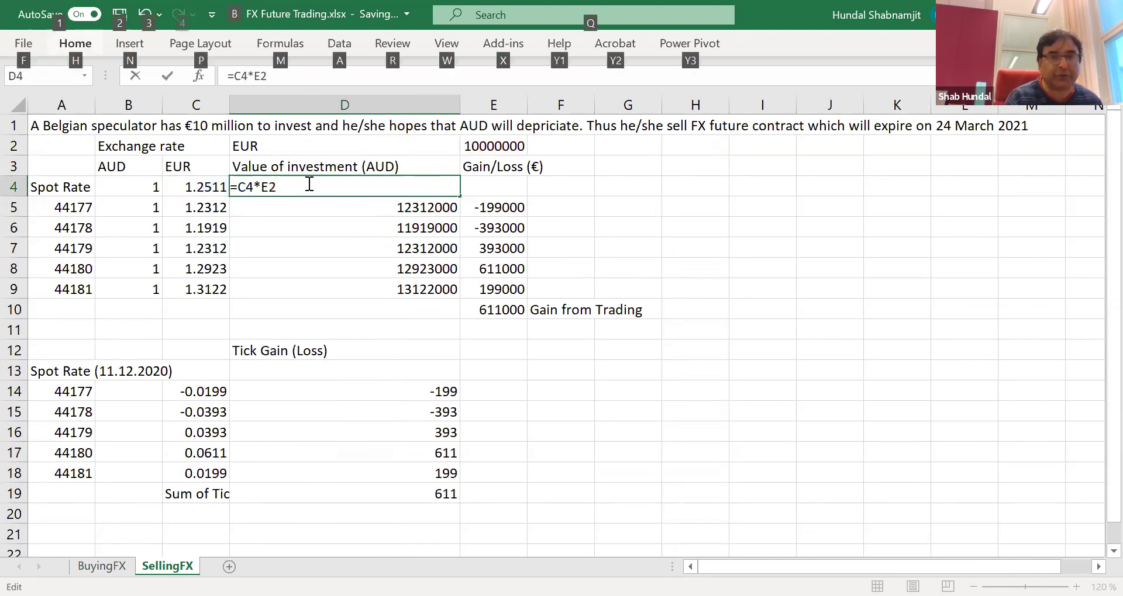
left_click(266, 76)
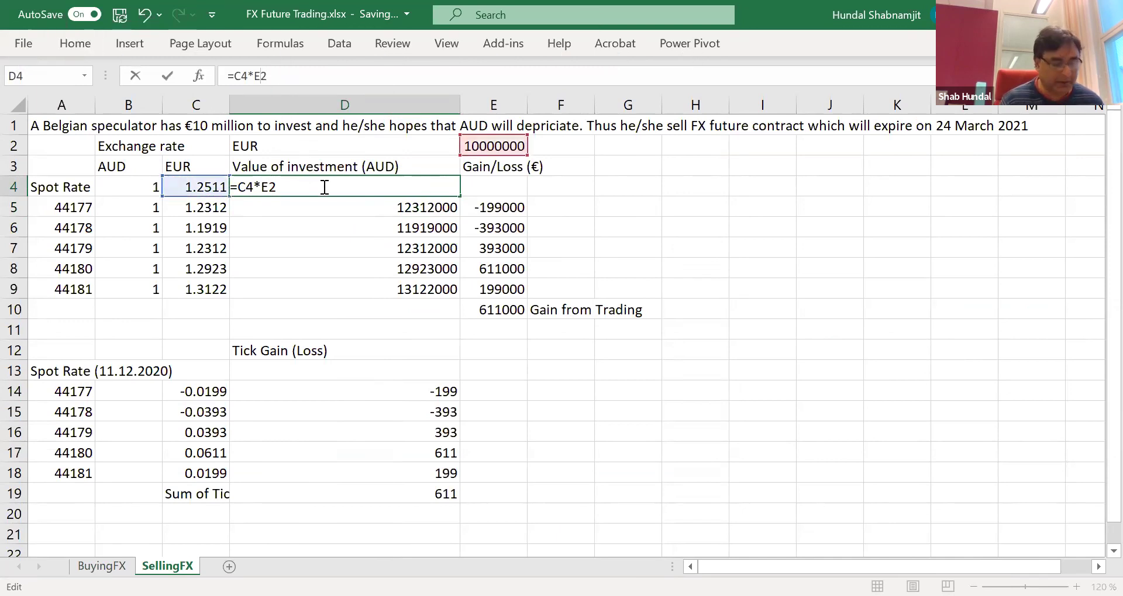
type("$")
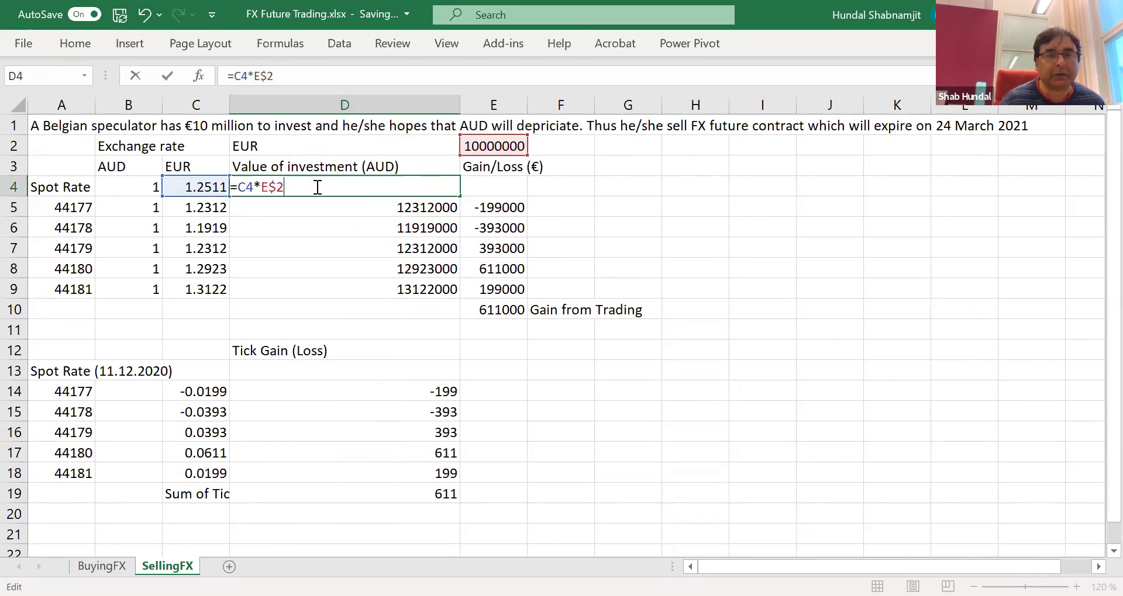
key("Return")
Fill the D4 formula down through D9 and check the copied formulas in the value of investment column
left_click(362, 186)
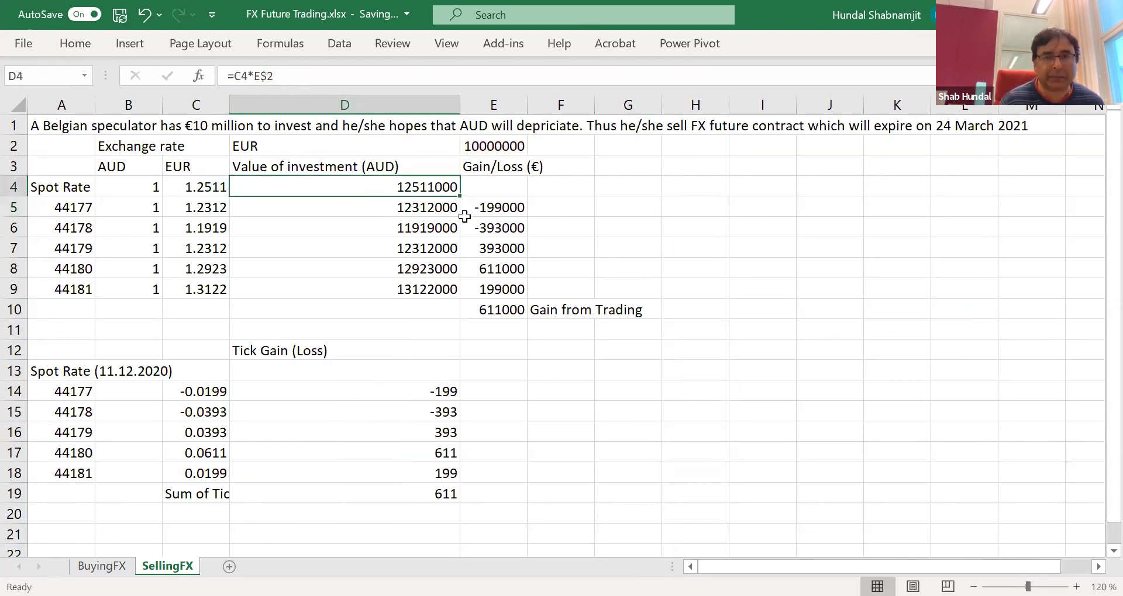
left_click_drag(460, 196, 451, 290)
left_click(847, 334)
left_click(378, 202)
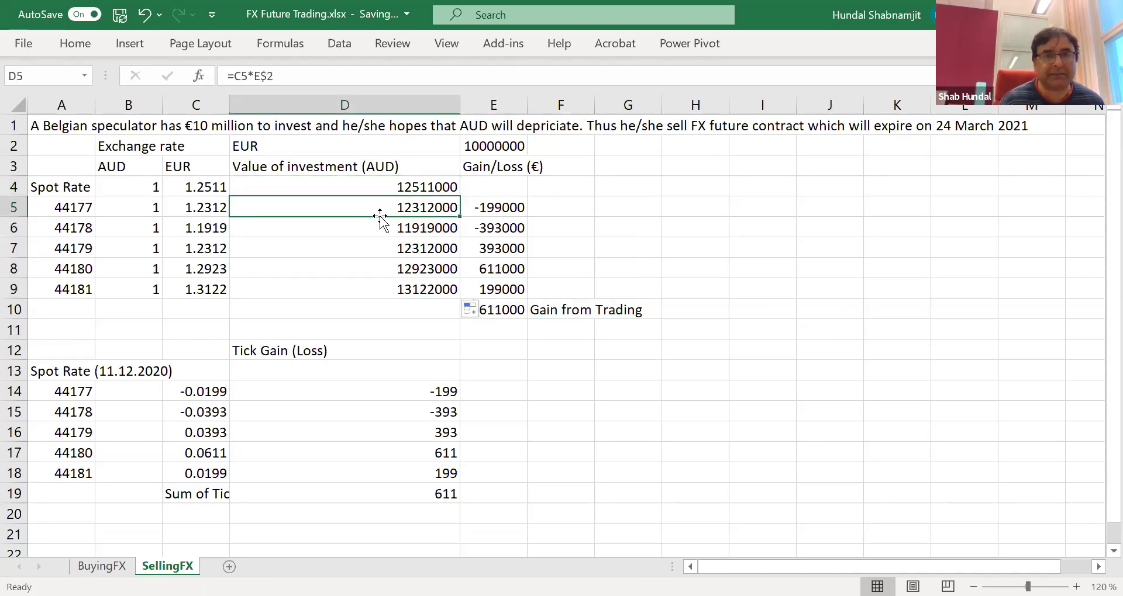
left_click(379, 240)
left_click(383, 272)
left_click(384, 292)
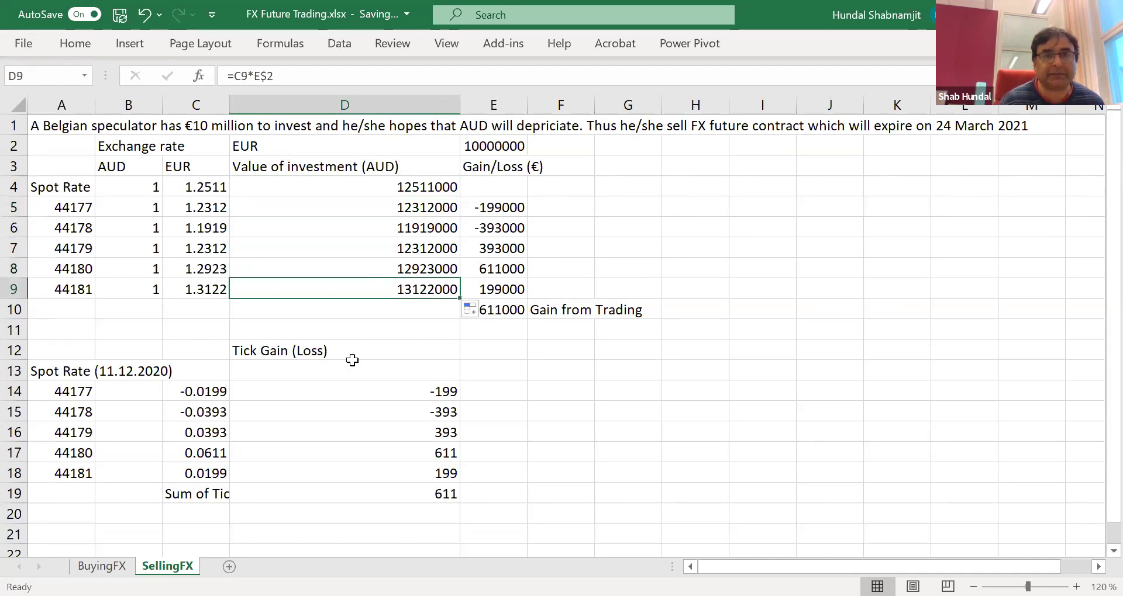
Check the gain/loss formula and comment in E5 on the BuyingFX sheet, and return to the SellingFX sheet
left_click(102, 566)
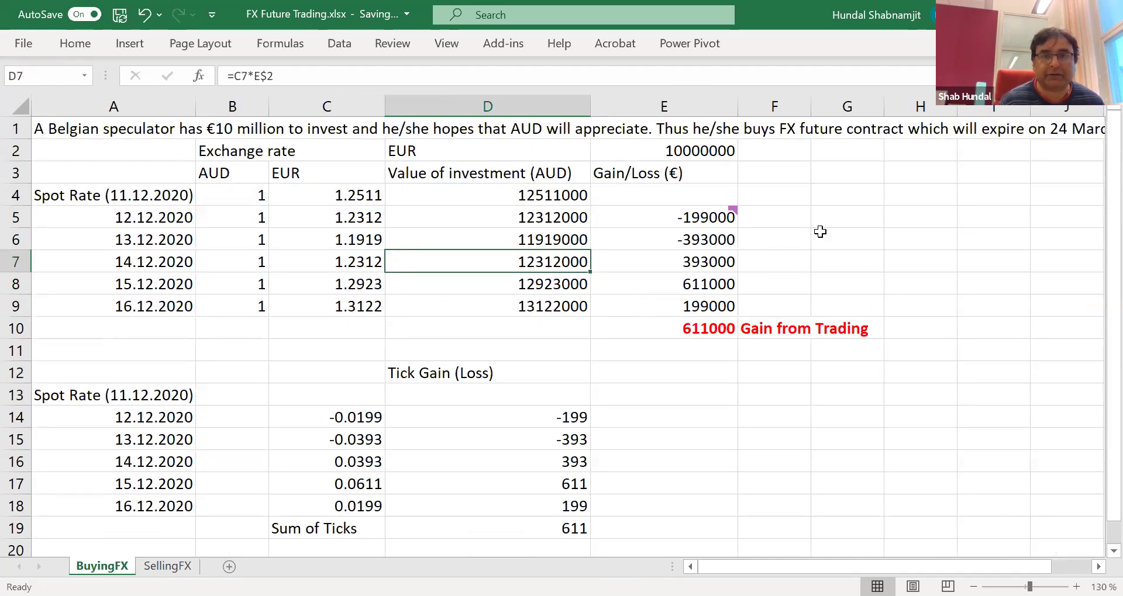
left_click(695, 218)
mouse_move(695, 219)
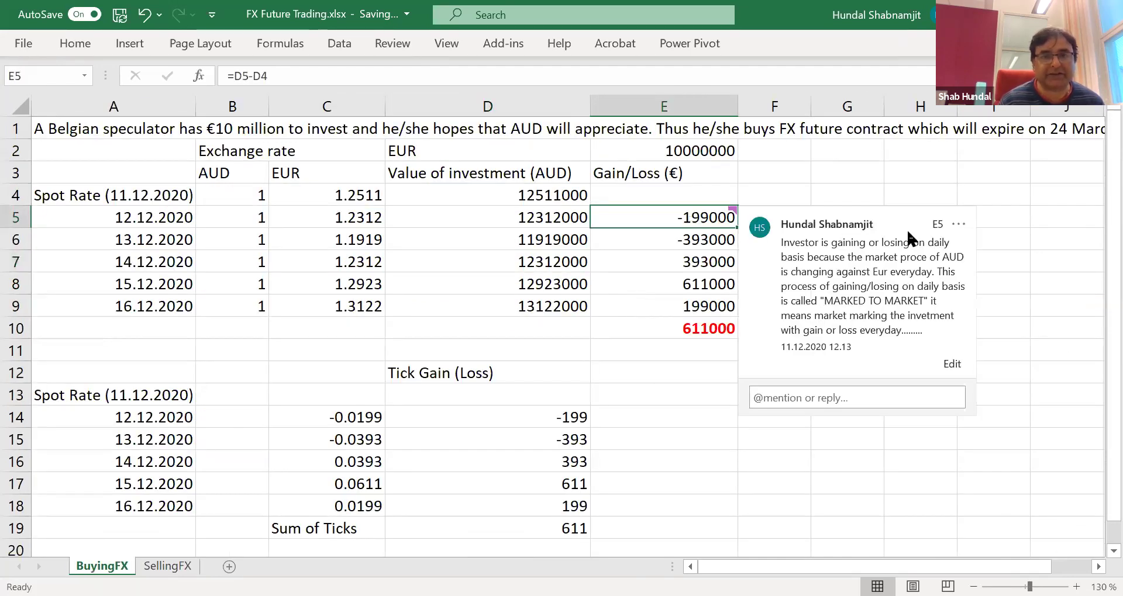
left_click(166, 565)
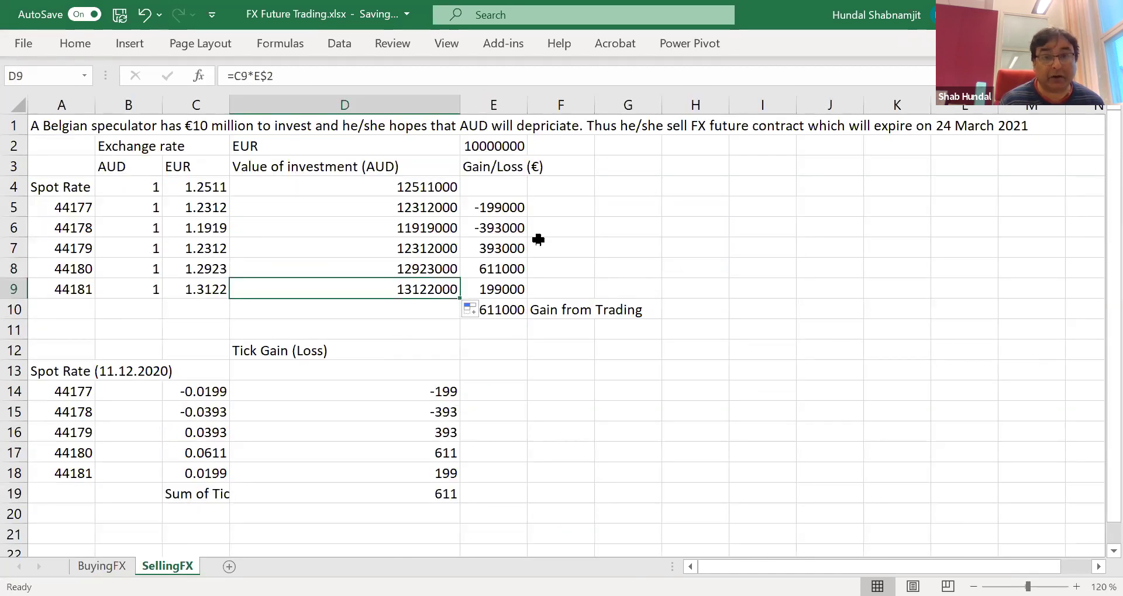
left_click(499, 209)
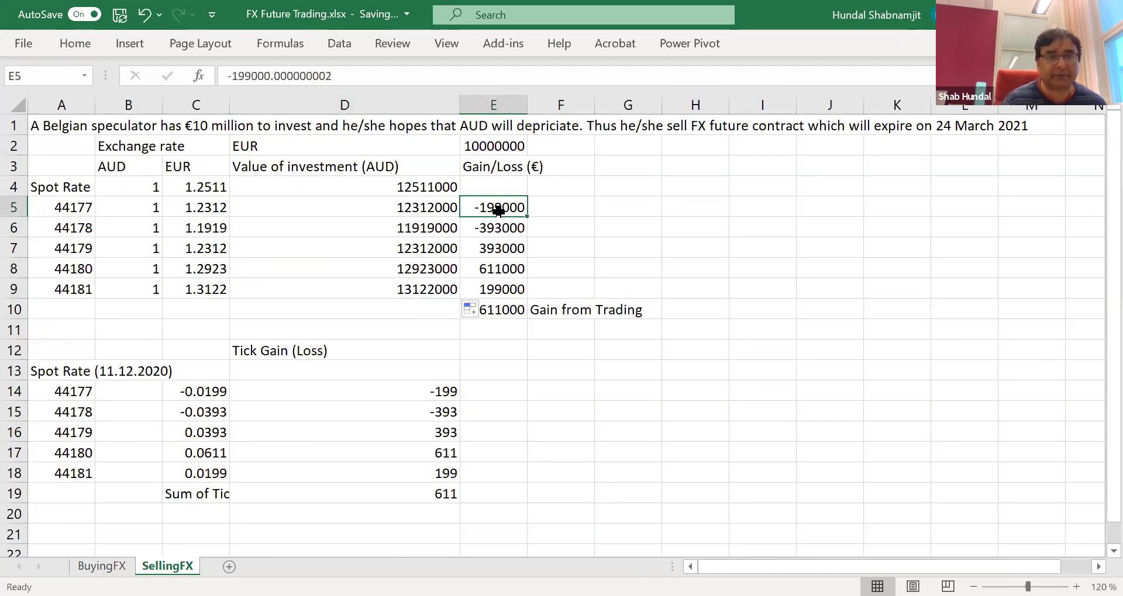
double_click(499, 209)
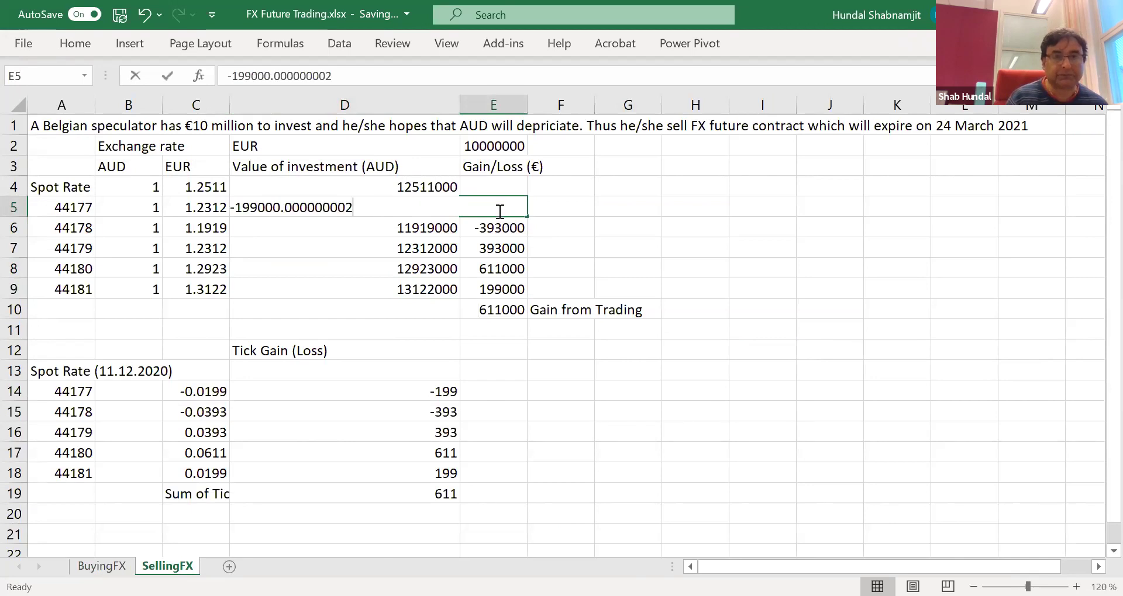
key("Escape")
type("=")
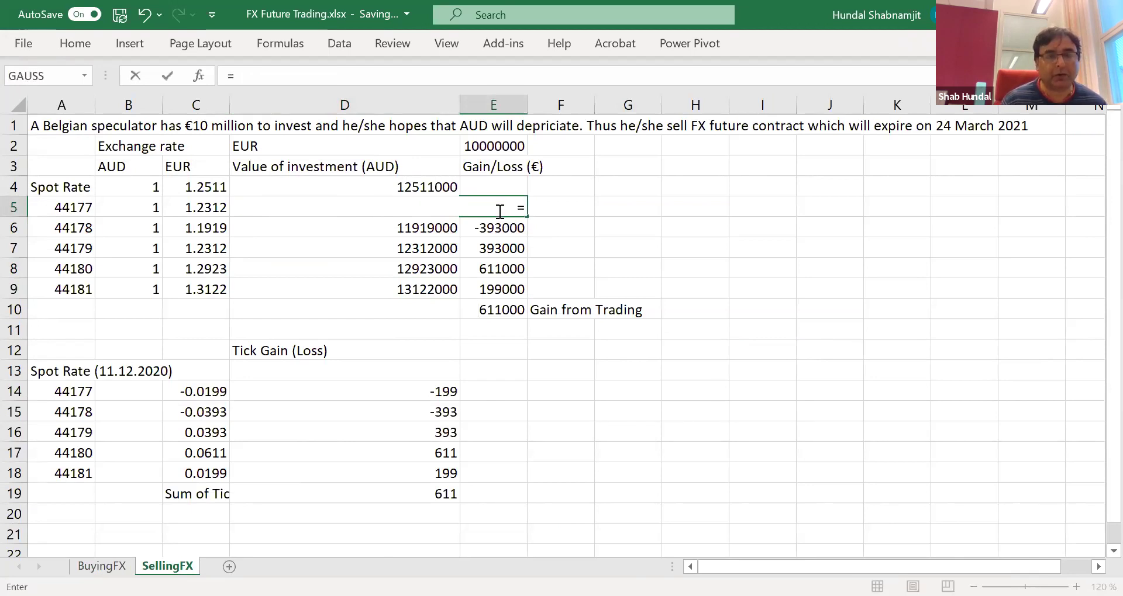
left_click(211, 186)
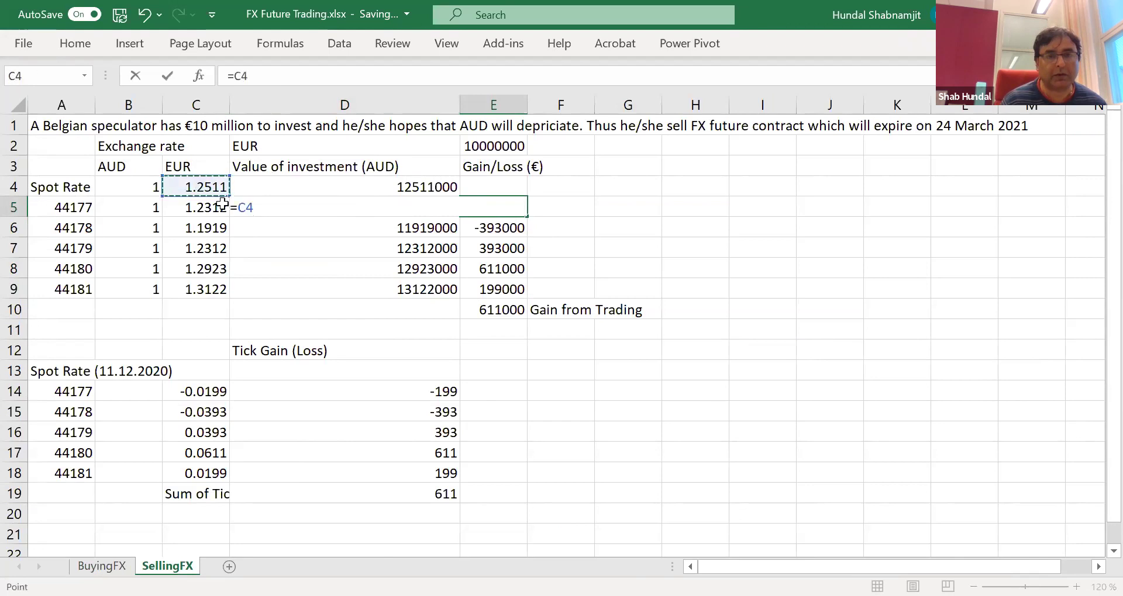
left_click(1026, 333)
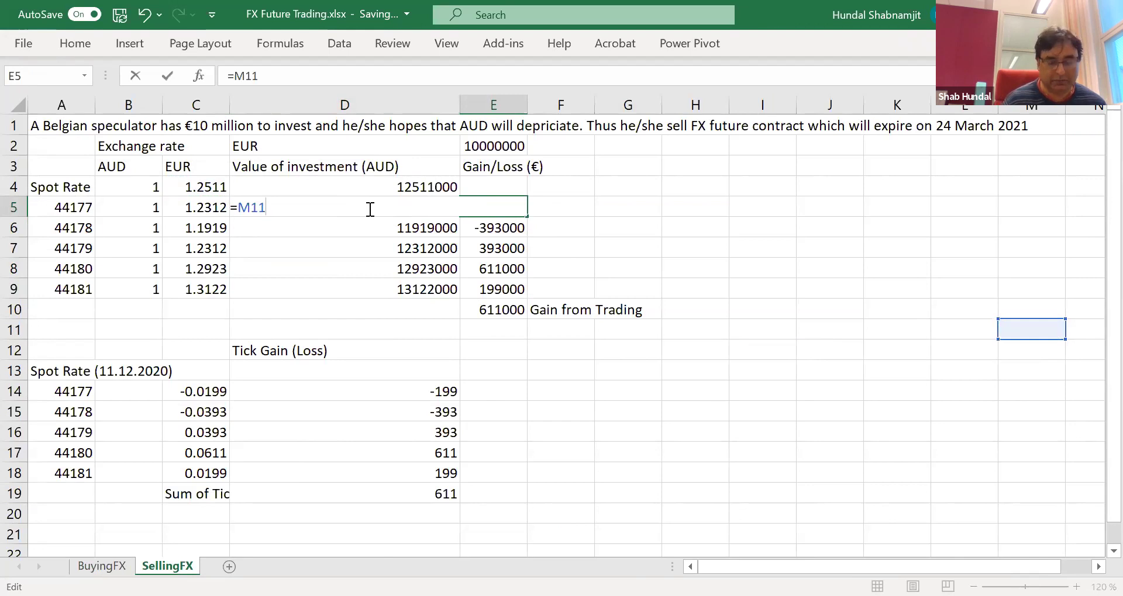
key("BackSpace")
key("BackSpace")
key("BackSpace")
key("BackSpace")
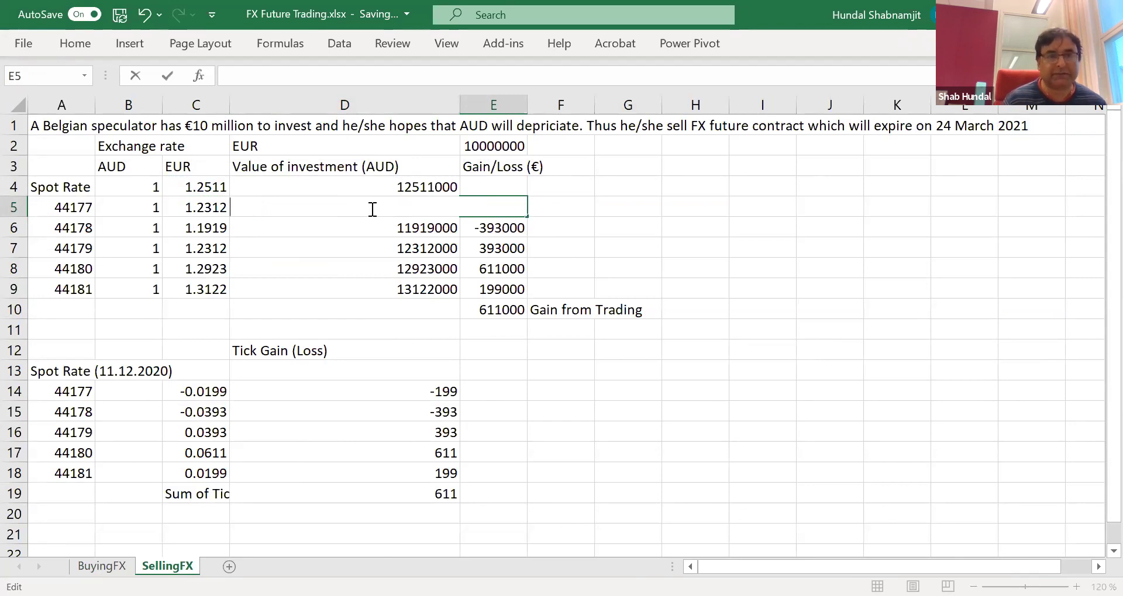
left_click(925, 285)
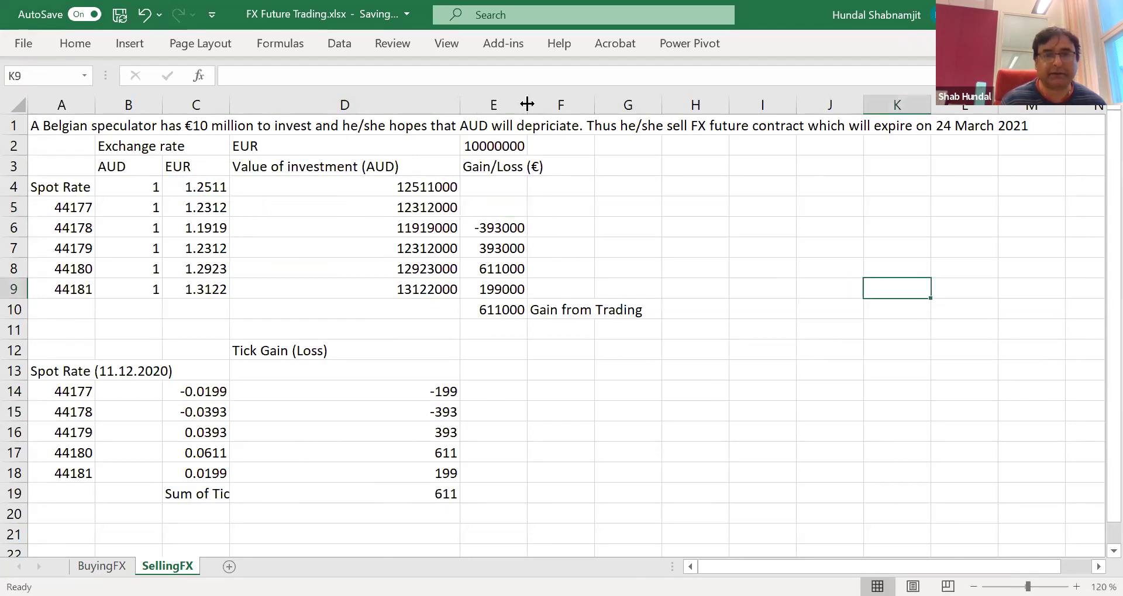
Widen column E on the SellingFX sheet to about twice its width, and recheck the E5 formula on BuyingFX
left_click_drag(527, 104, 596, 104)
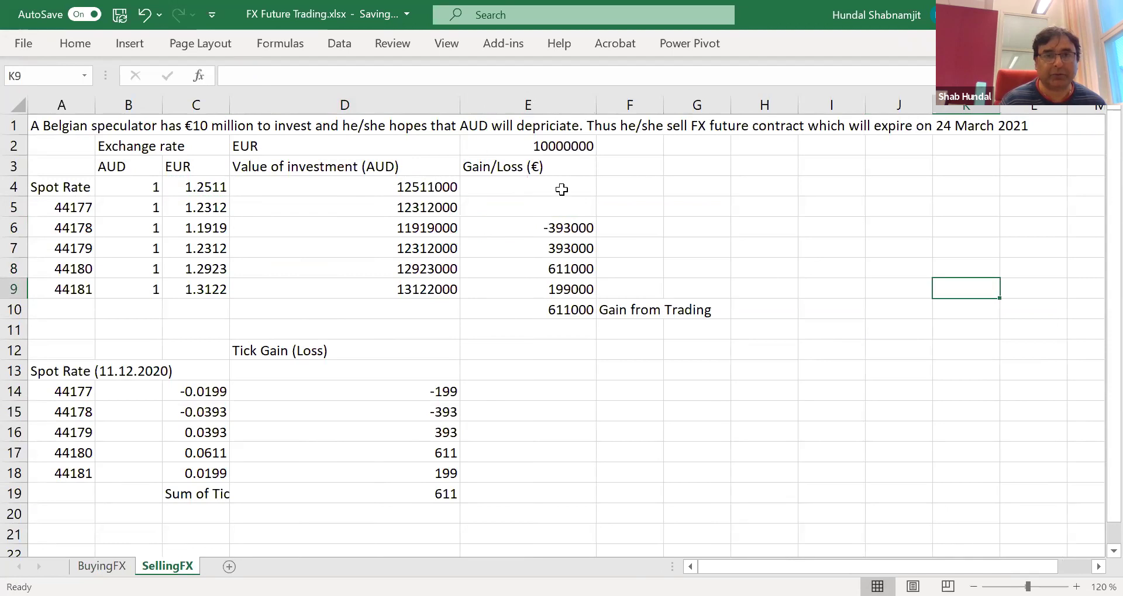
left_click(102, 566)
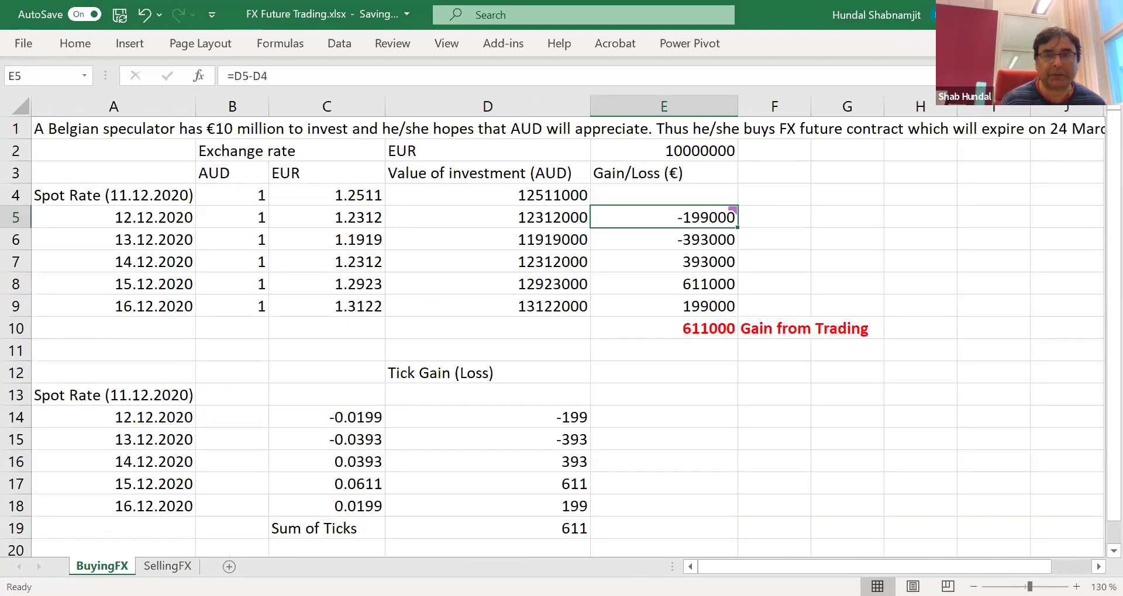
left_click(168, 566)
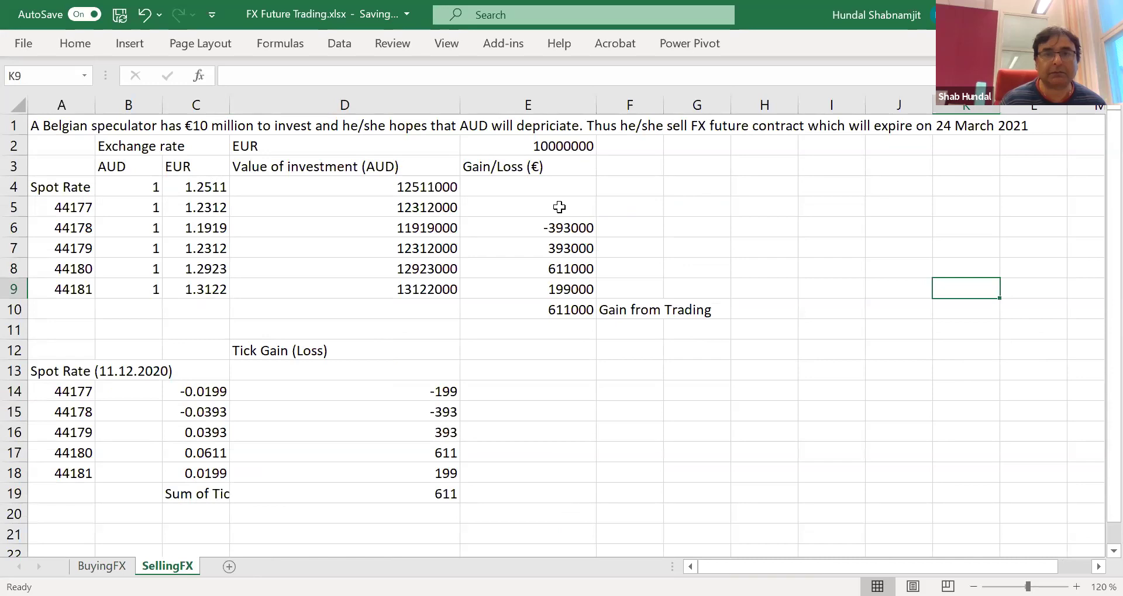
left_click(560, 207)
type("=")
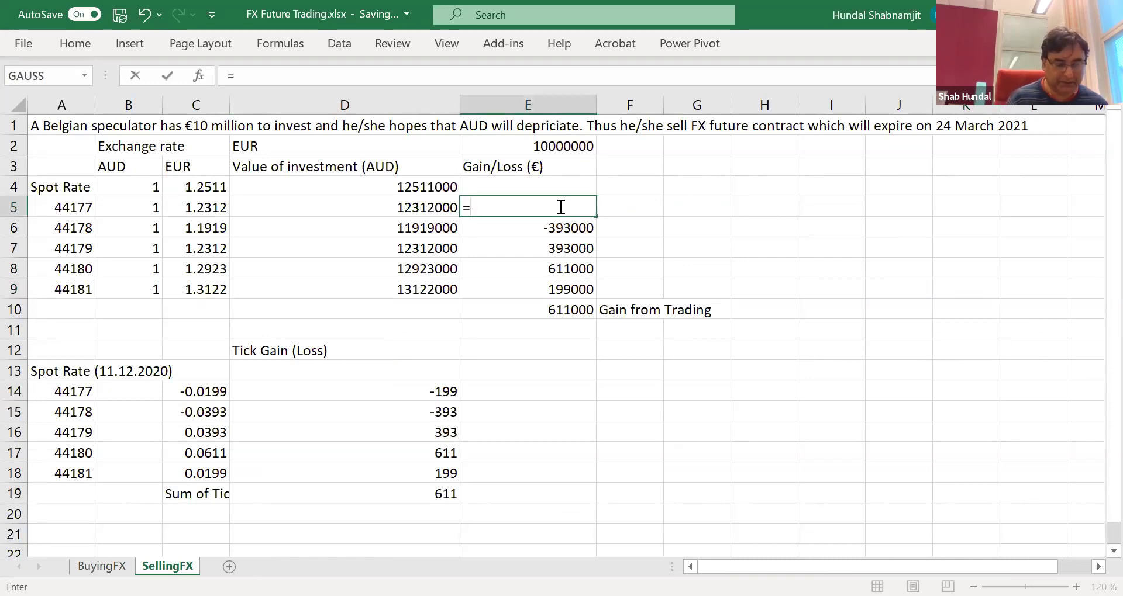
type("(")
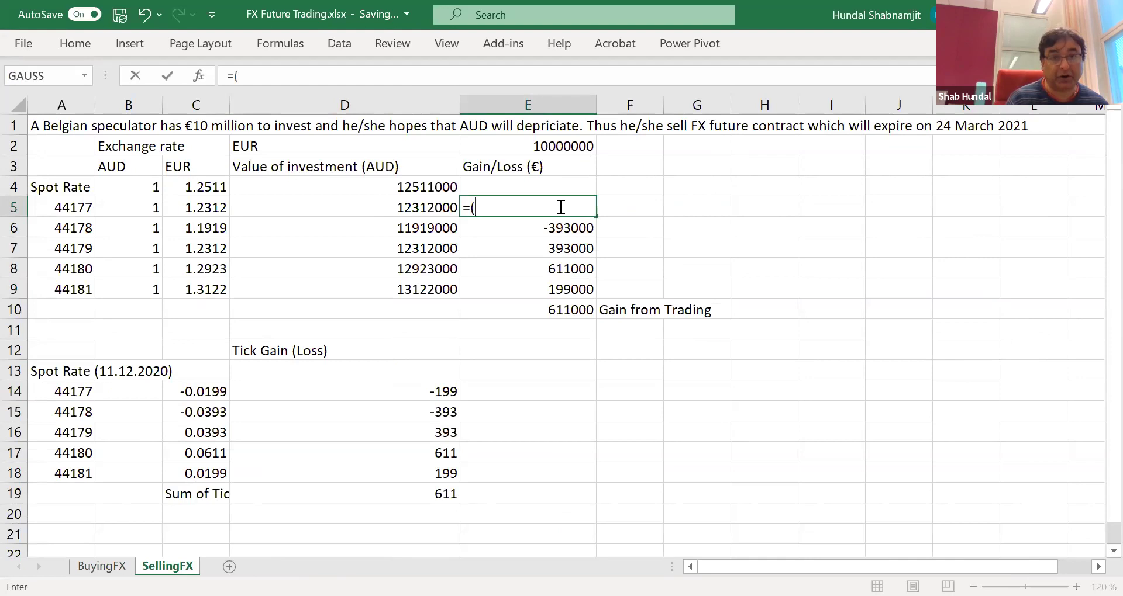
left_click(212, 190)
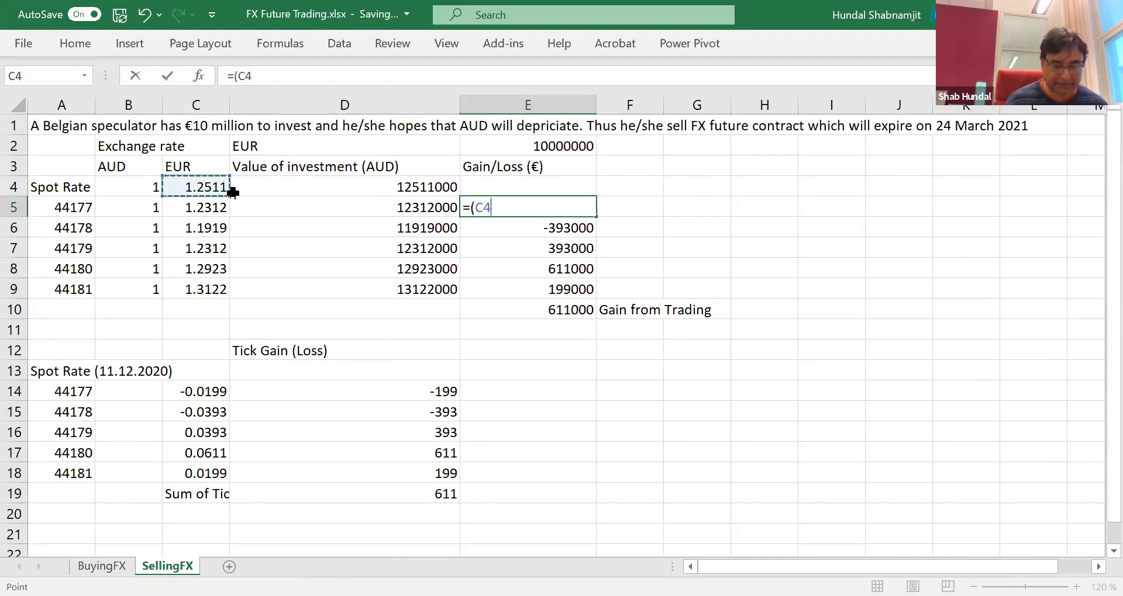
type("-")
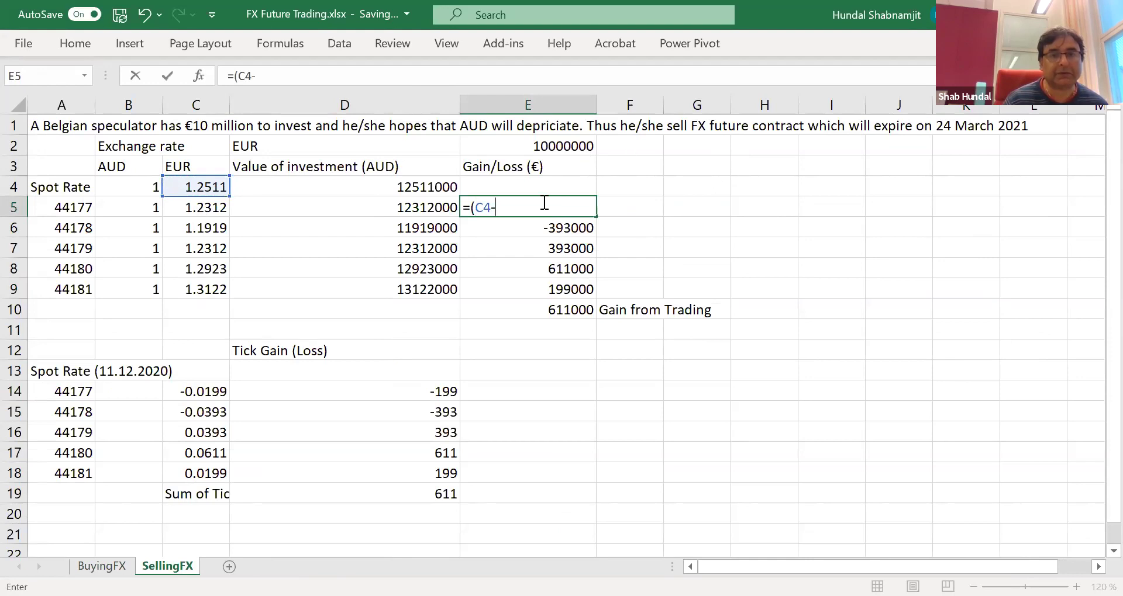
key("BackSpace")
key("BackSpace")
key("BackSpace")
key("BackSpace")
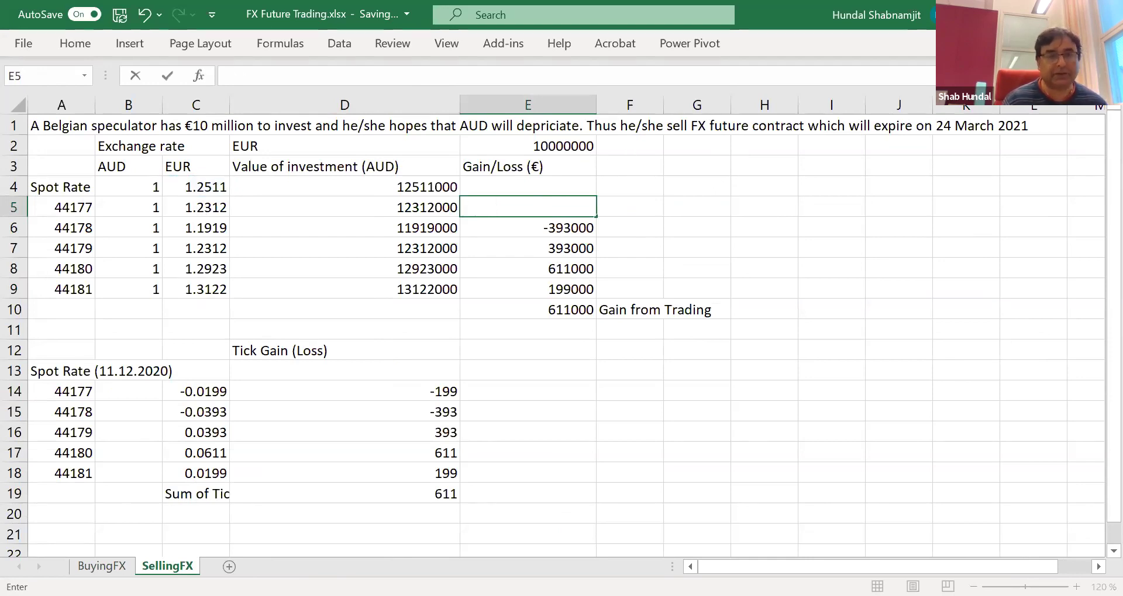
After consulting the BuyingFX gain/loss formula, enter the reversed formula =D4-D5 in E5 on the SellingFX sheet
left_click(101, 567)
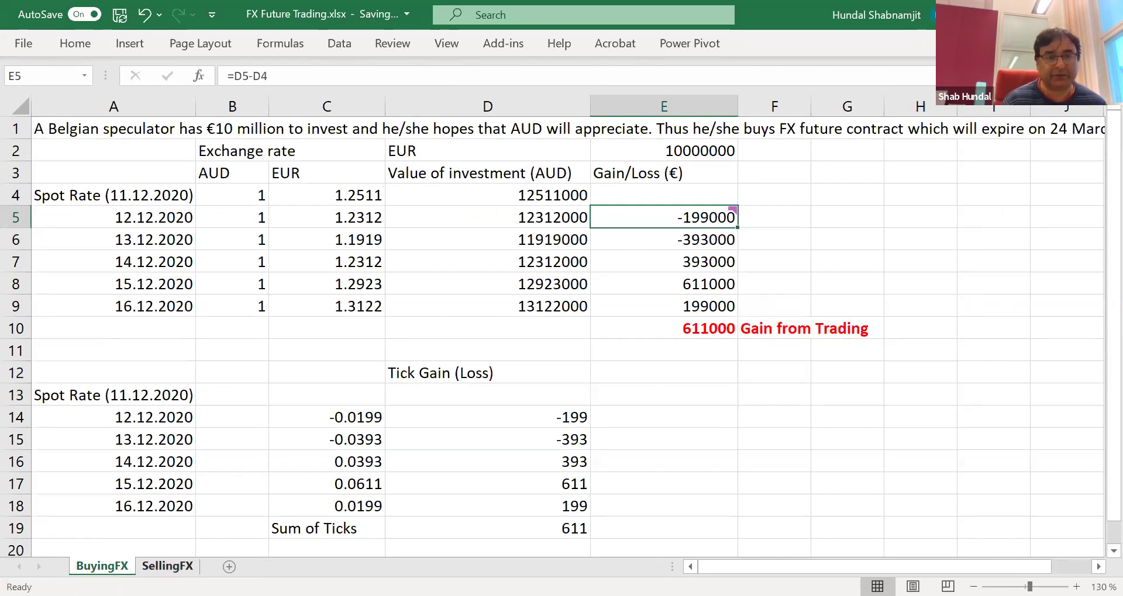
left_click(168, 567)
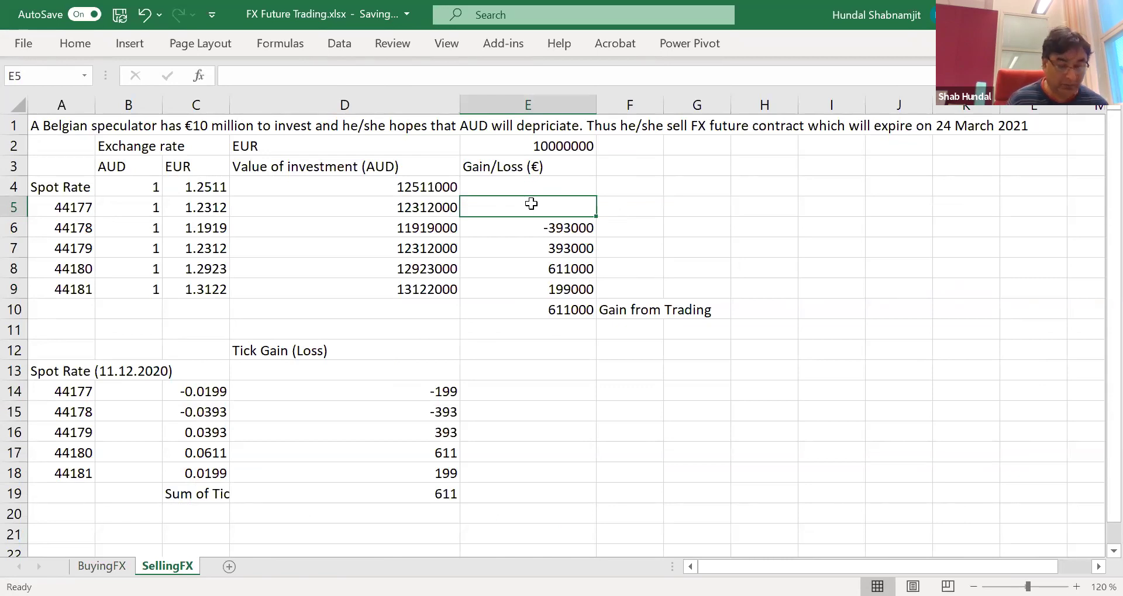
type("=")
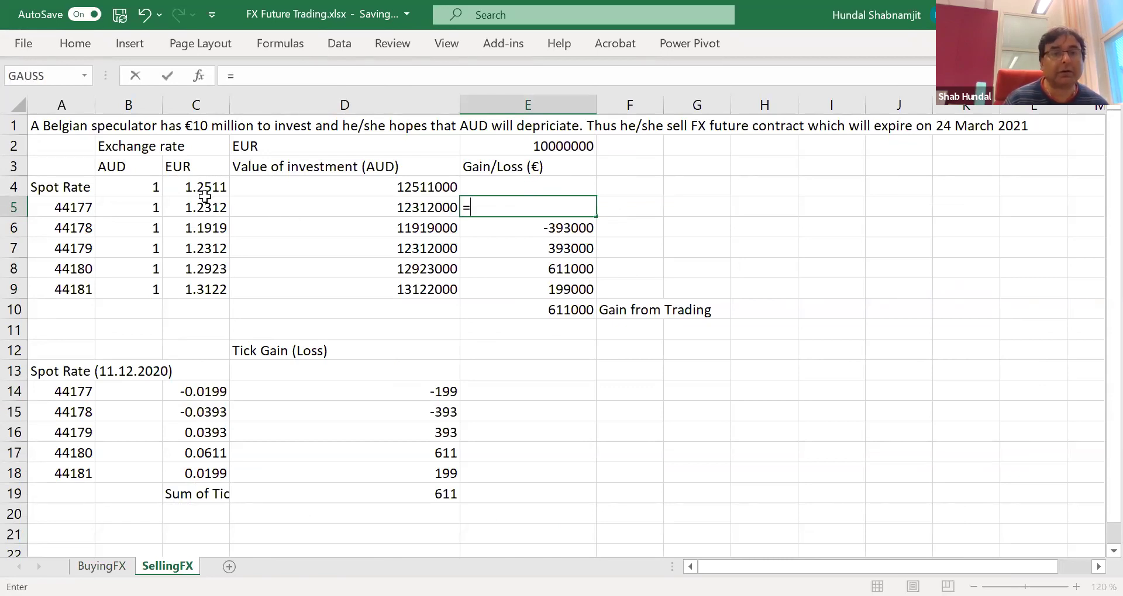
left_click(359, 188)
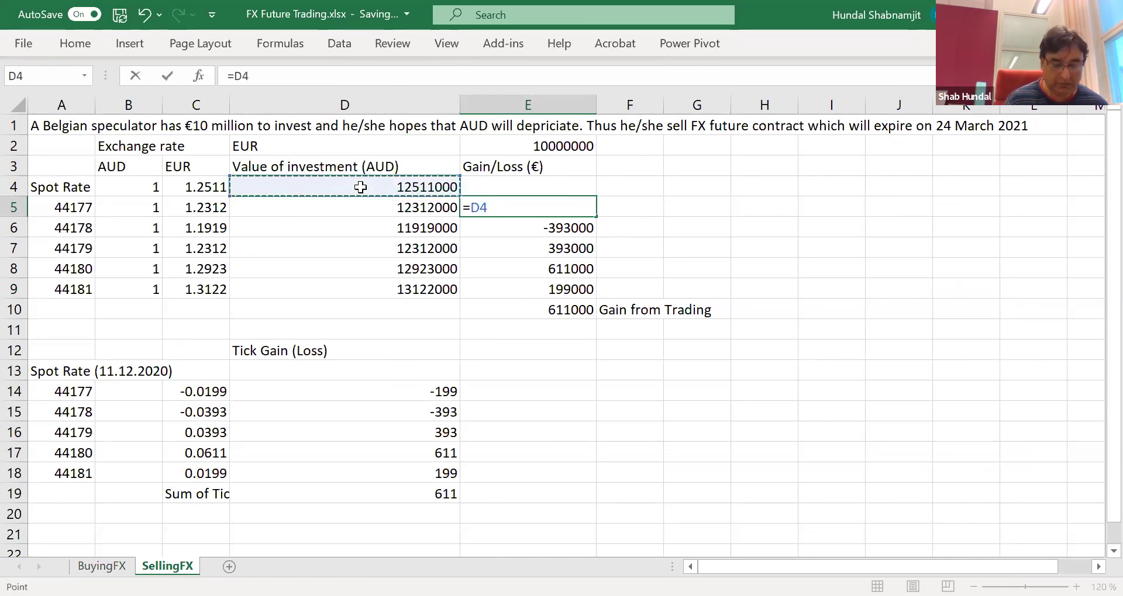
type("-")
left_click(360, 202)
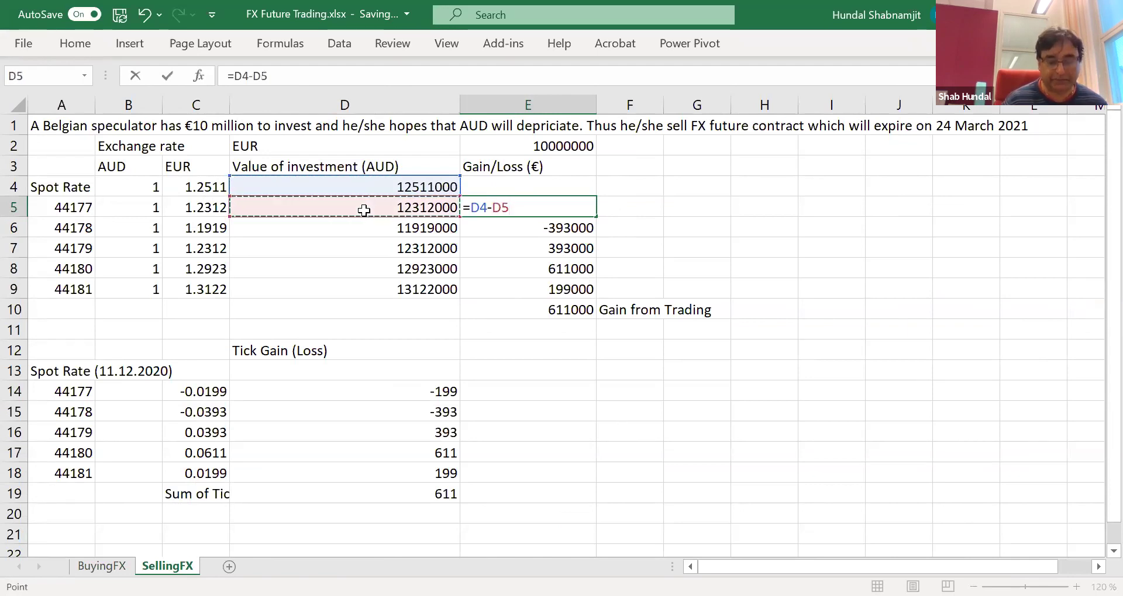
key("Return")
Fill the E5 gain/loss formula down through E9
left_click(556, 208)
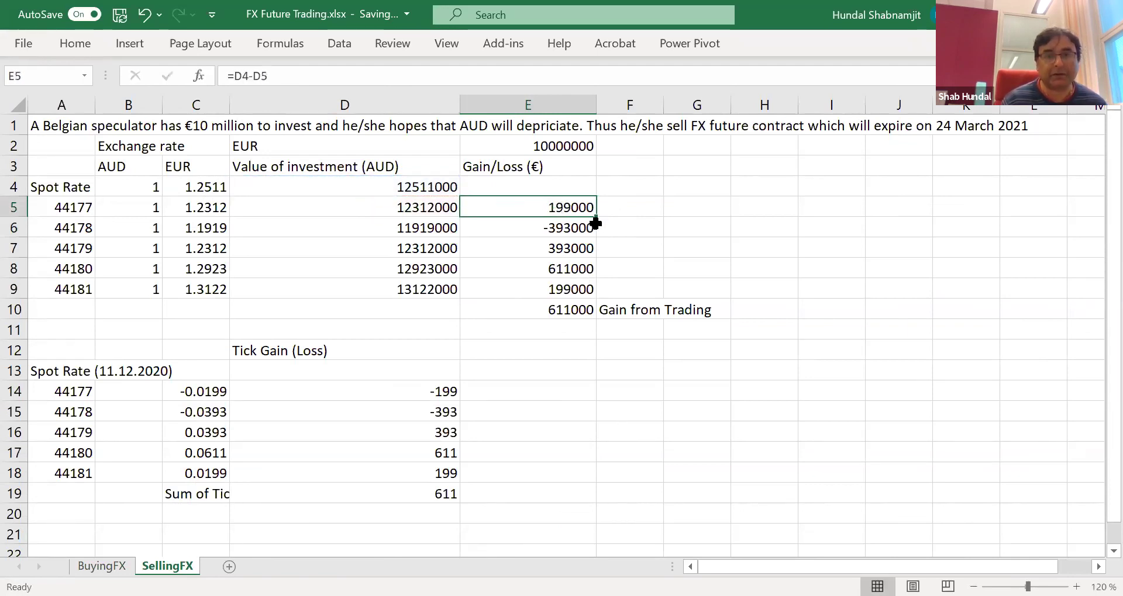
left_click_drag(596, 218, 611, 297)
left_click(709, 447)
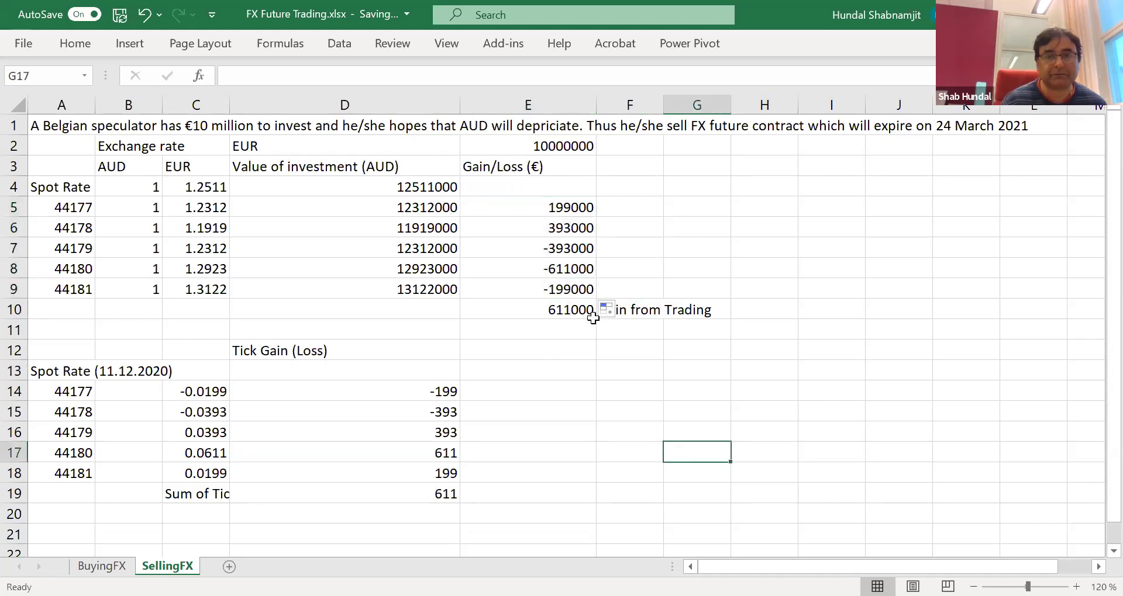
Fill the gain/loss formula from E9 down into E10
left_click(572, 296)
left_click_drag(595, 300, 599, 314)
left_click(639, 370)
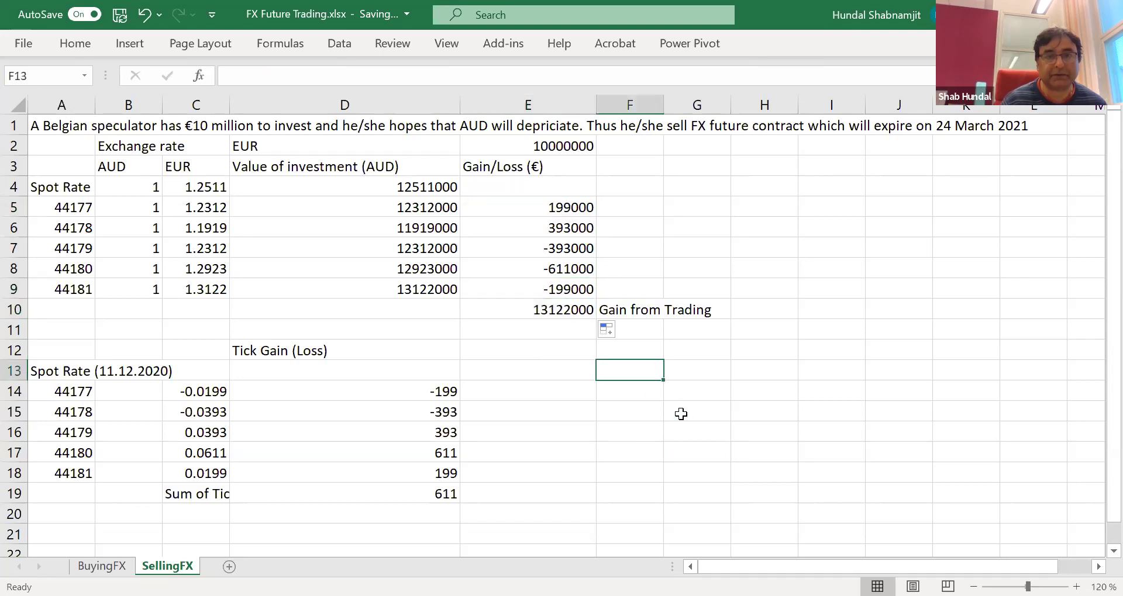
Compare the E5 gain/loss formula on the SellingFX sheet with the one in E5 on the BuyingFX sheet
left_click(564, 312)
left_click(565, 212)
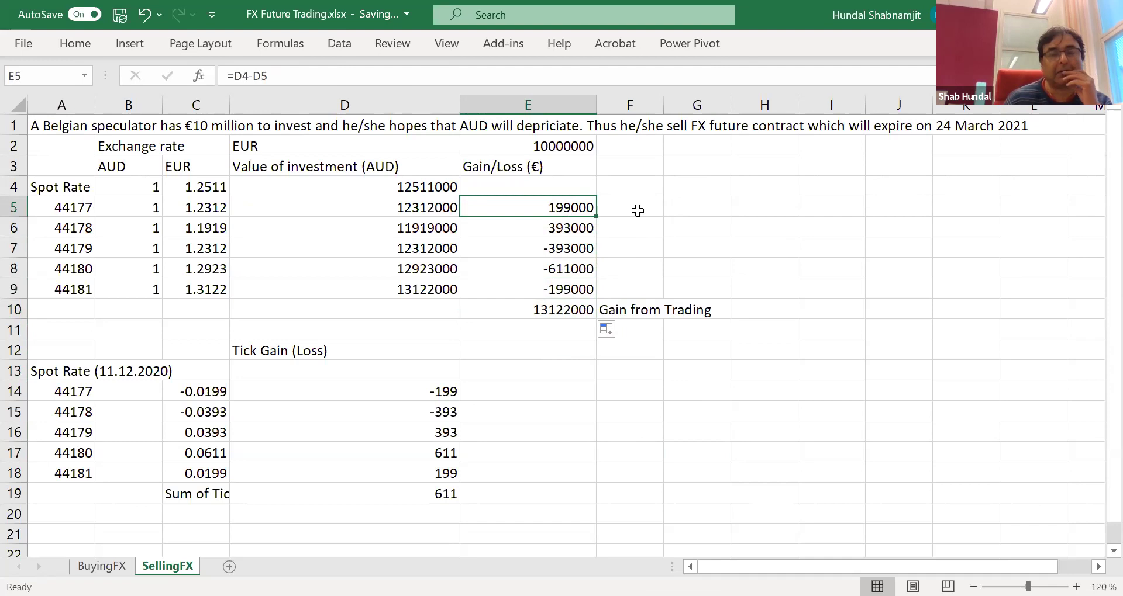
left_click(102, 566)
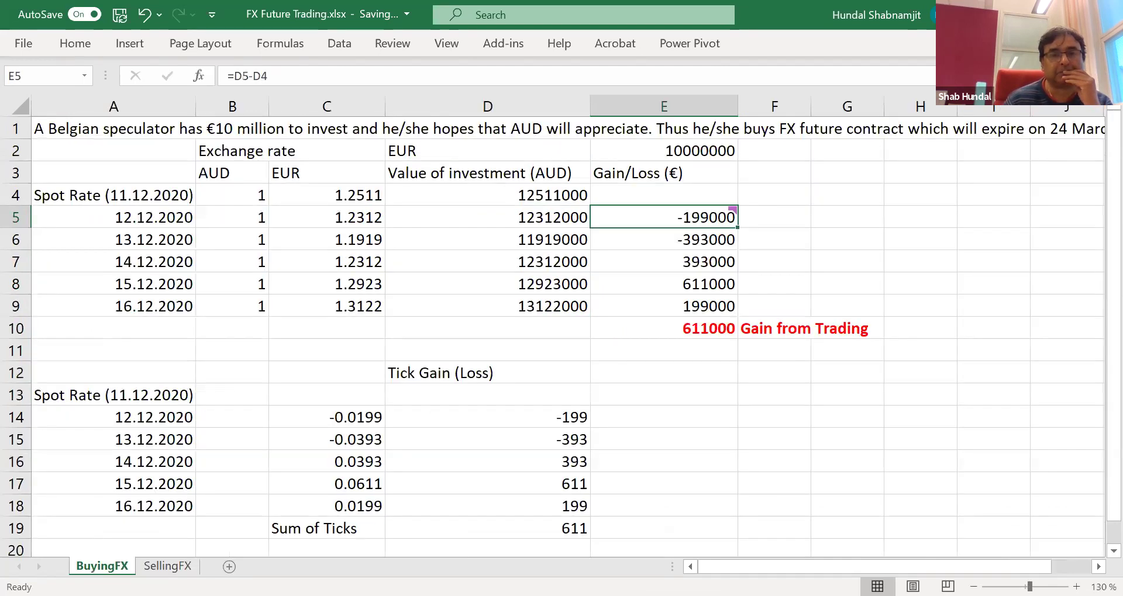
key("ctrl+Page_Down")
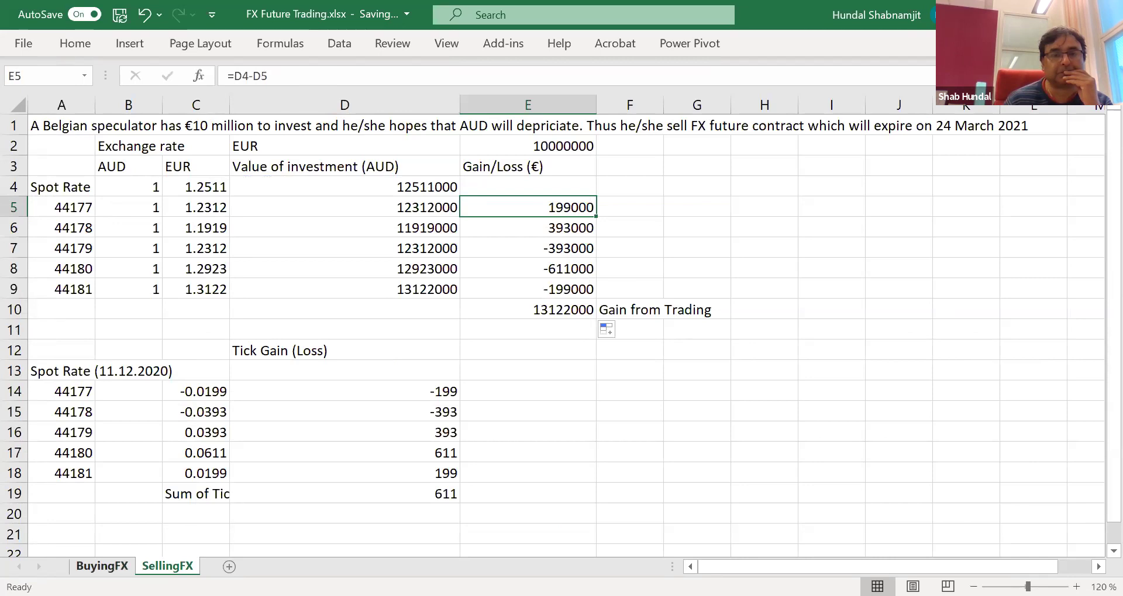
key("ctrl+Page_Up")
key("ctrl+Page_Down")
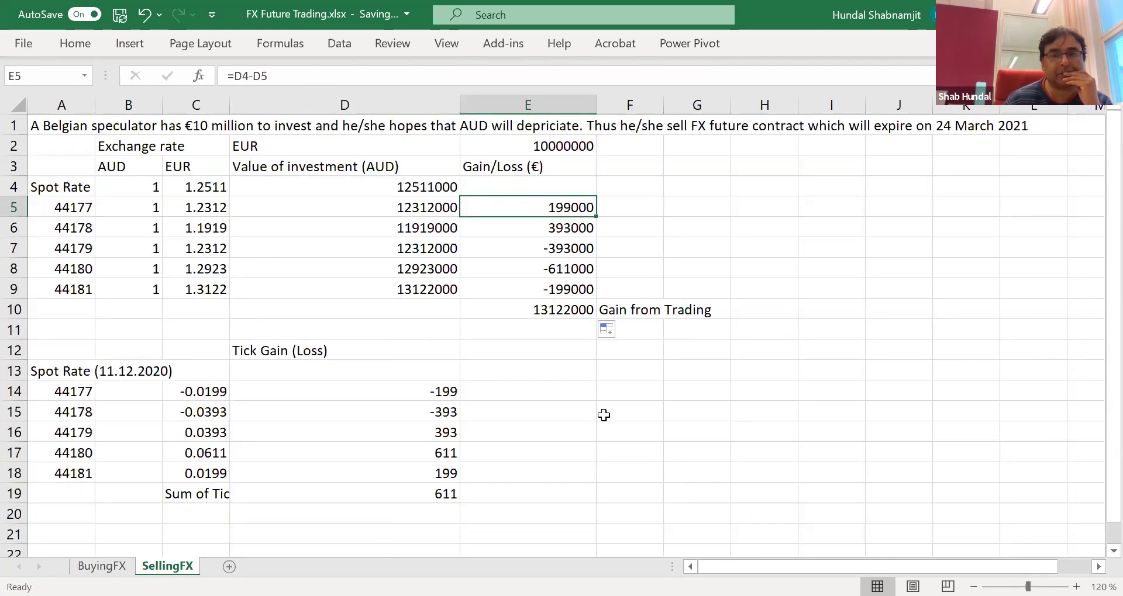
Replace the formula in E10 with =SUM(E5:E9) to total the daily gains and losses
left_click(544, 309)
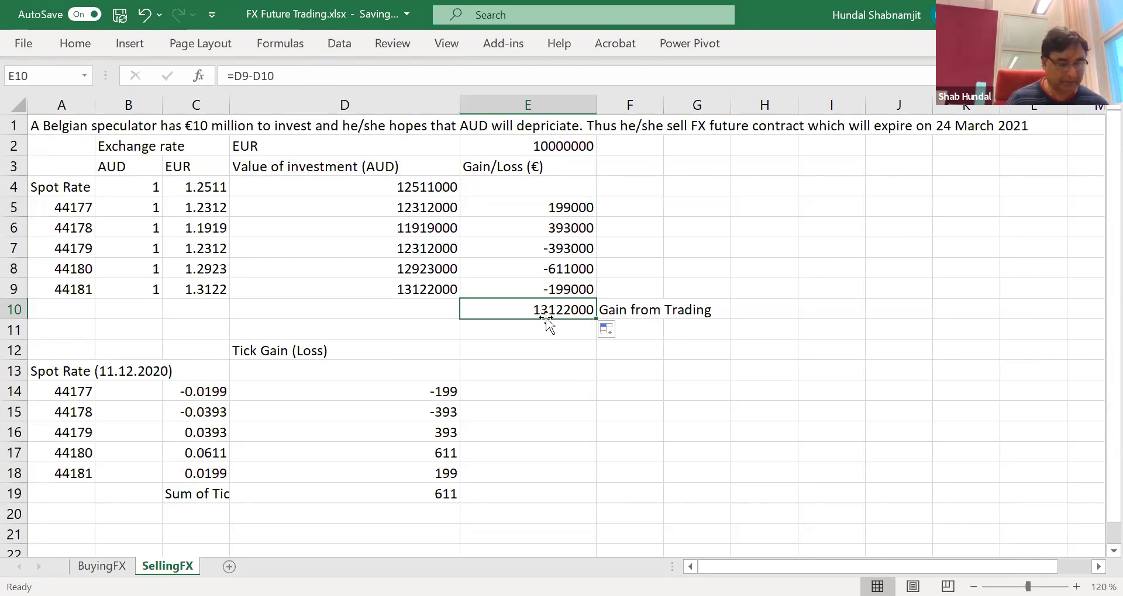
type("0")
key("BackSpace")
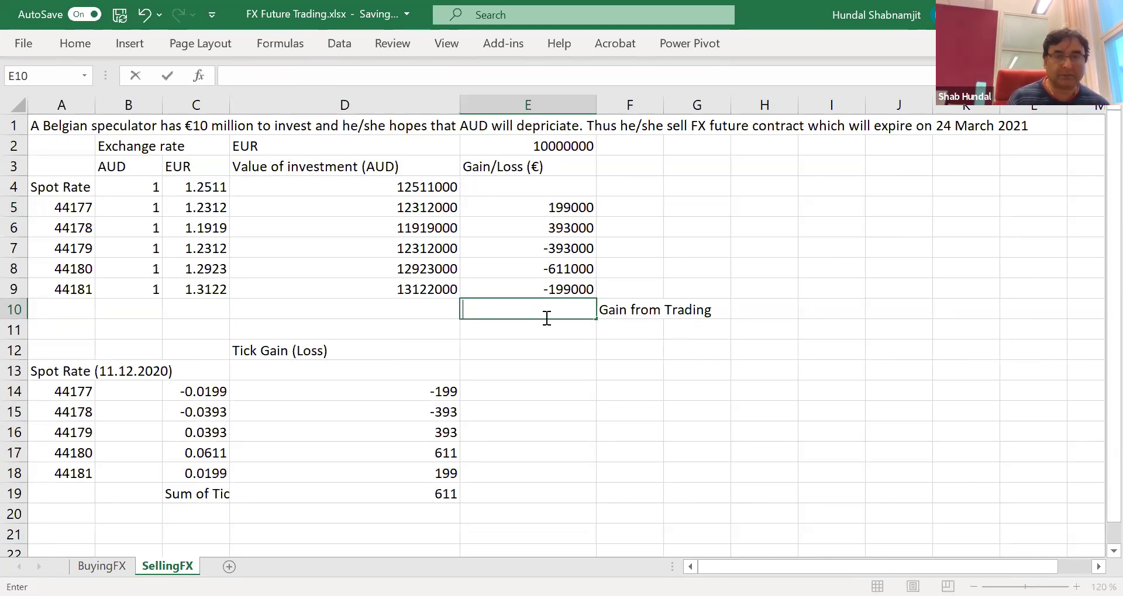
type("=s")
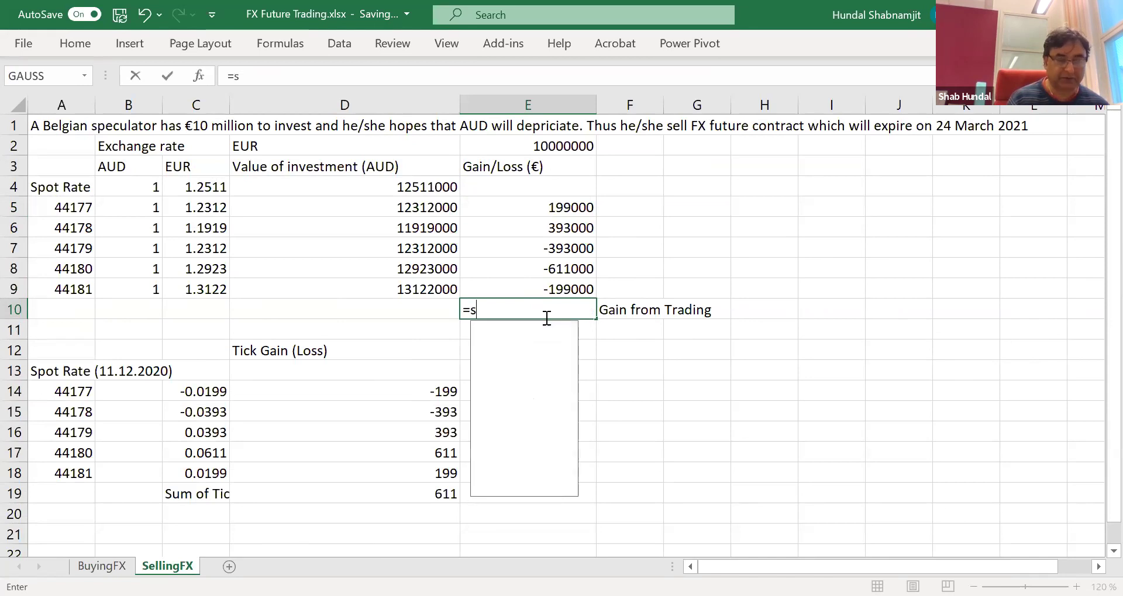
type("um")
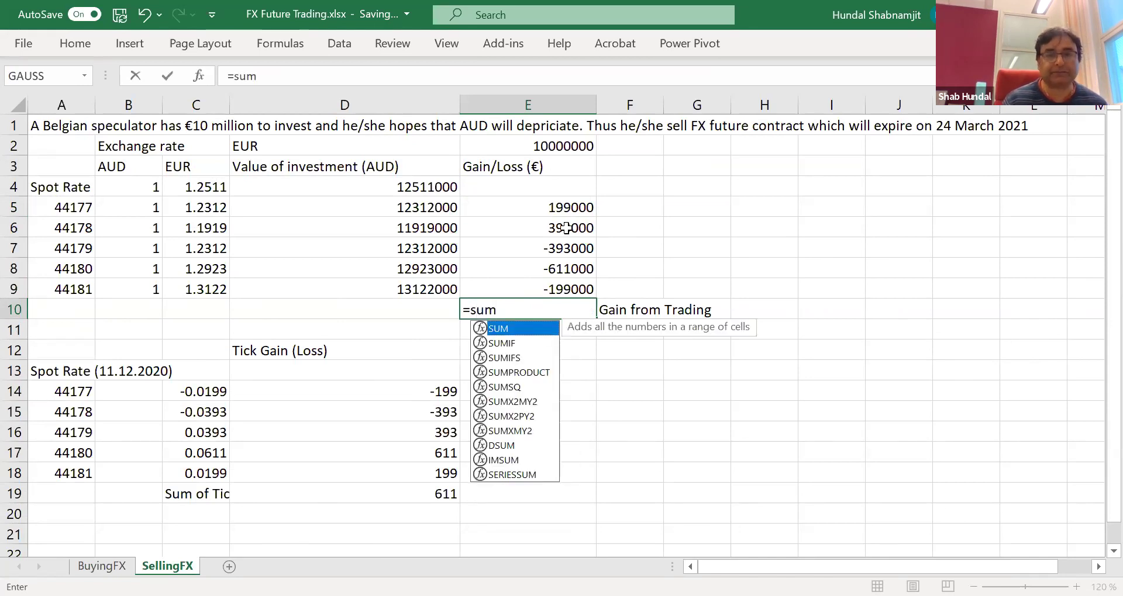
double_click(508, 328)
key("Up")
key("ctrl+shift+Up")
key("Return")
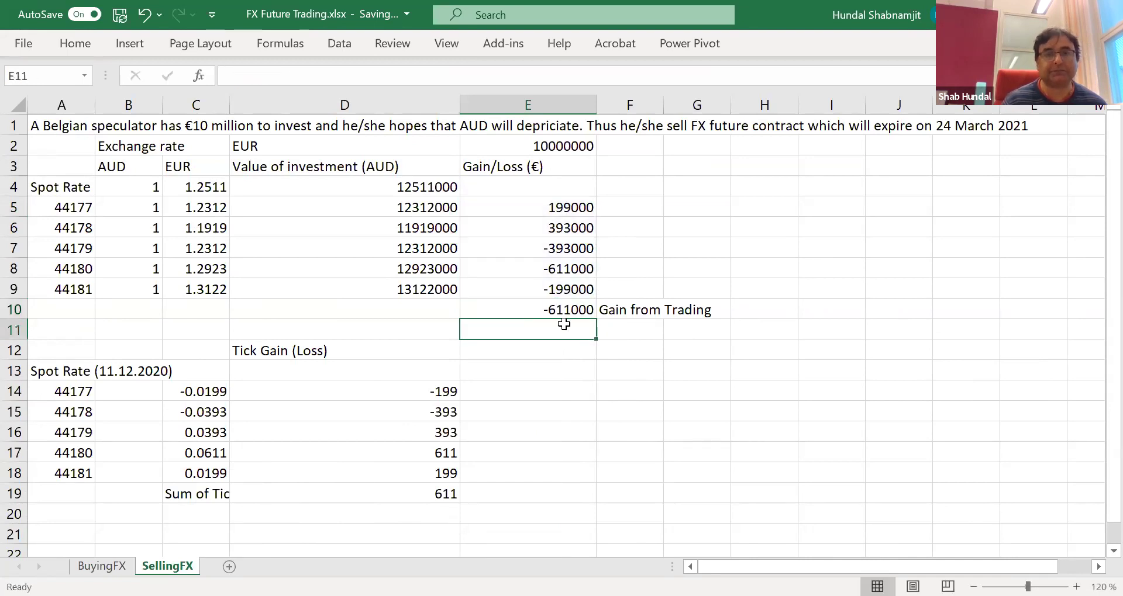
left_click(562, 312)
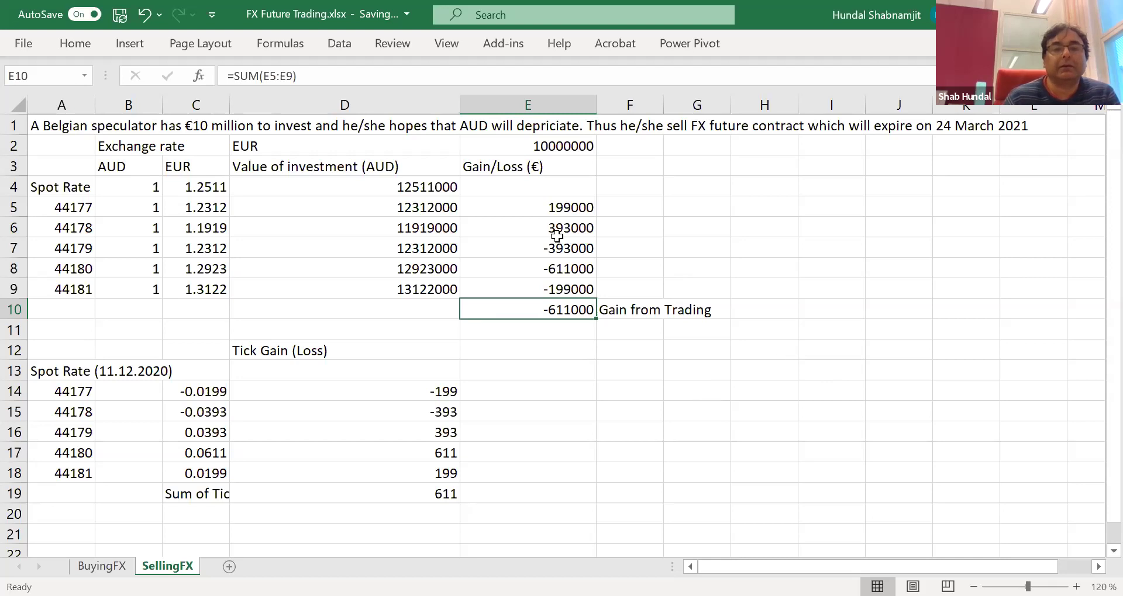
Compare the EUR rates in C4 through C9 with the matching daily gain/loss formulas in E5 through E9
left_click(212, 188)
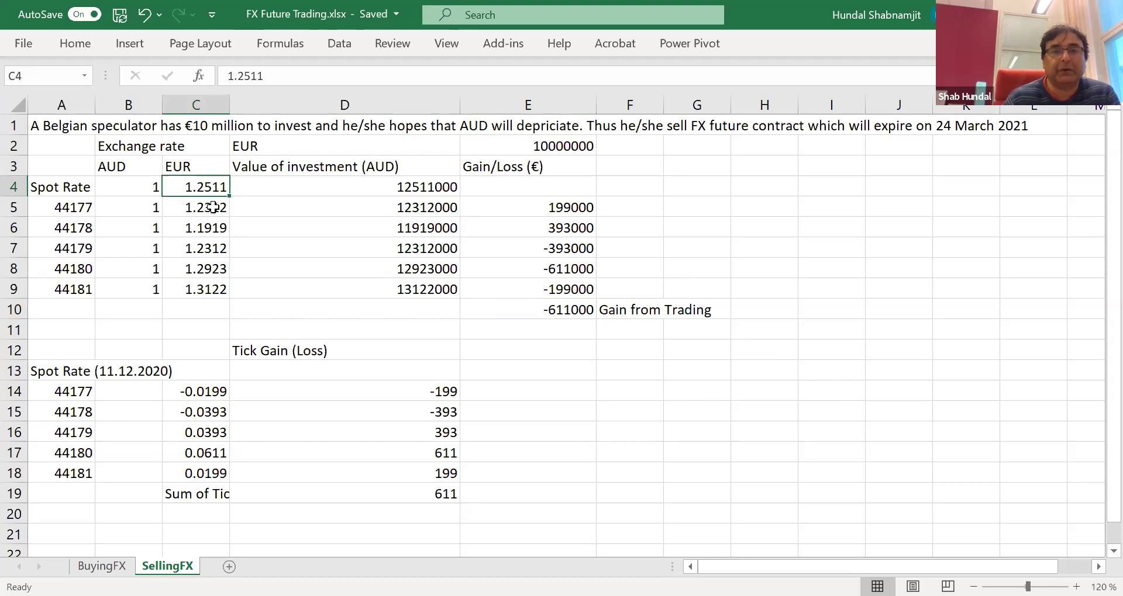
left_click(213, 209)
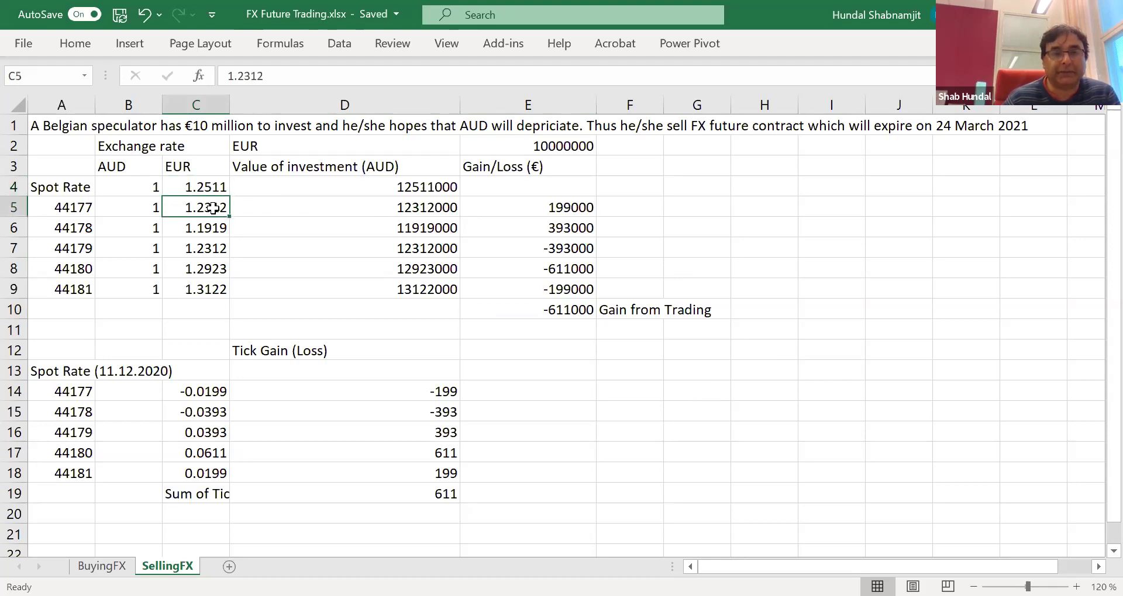
left_click(582, 204)
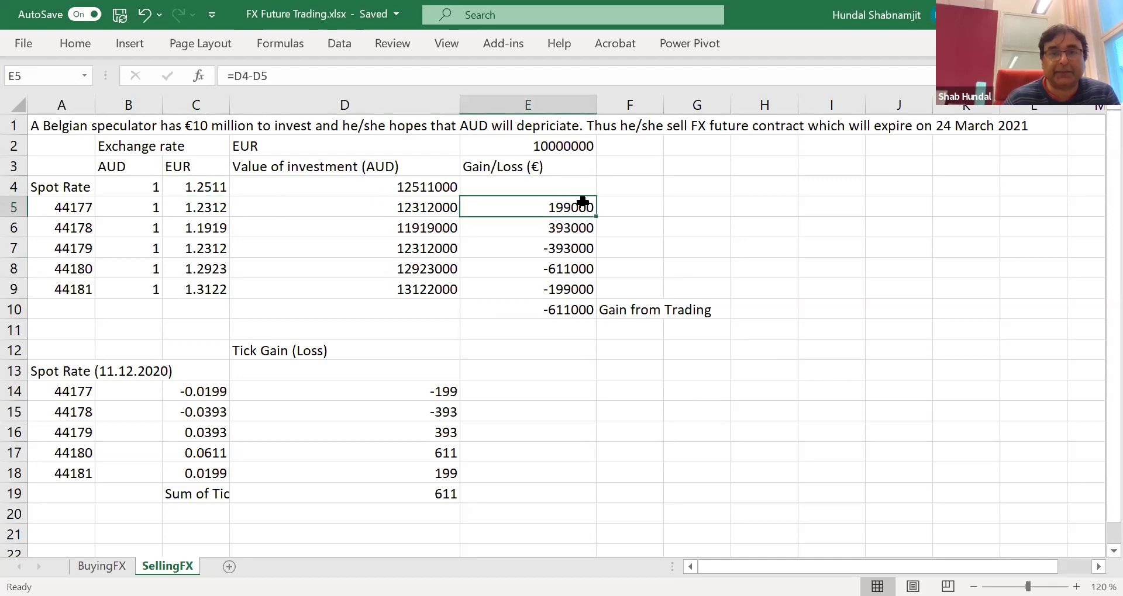
left_click(210, 231)
left_click(562, 231)
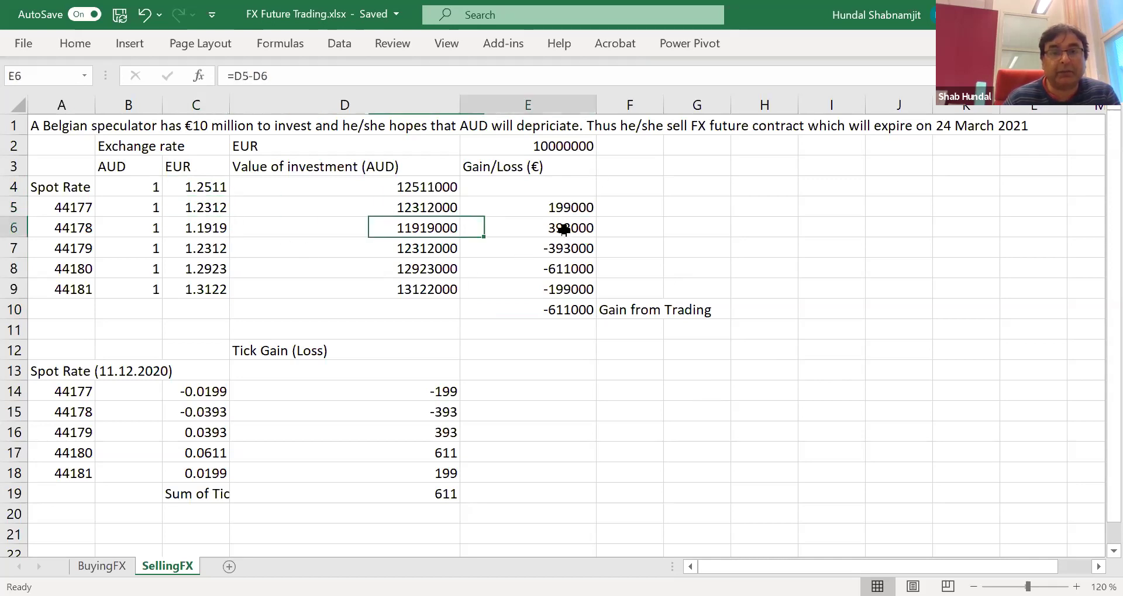
left_click(212, 251)
left_click(209, 270)
left_click(212, 291)
left_click(559, 252)
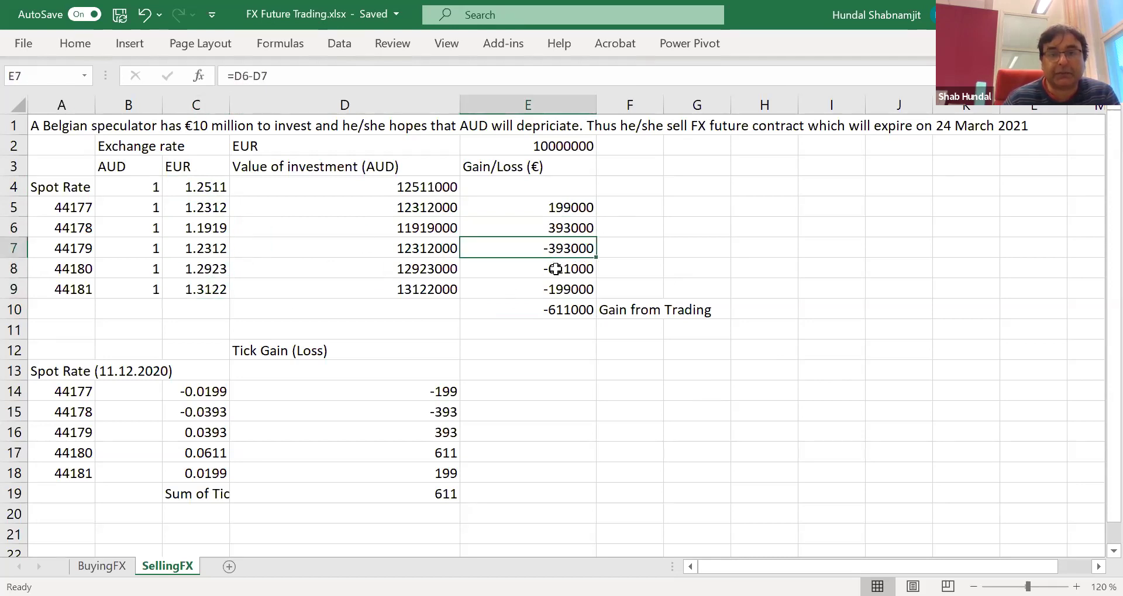
left_click(558, 269)
left_click(558, 290)
Widen column E slightly and change the label in F10 to "Loss from Trading"
left_click(632, 311)
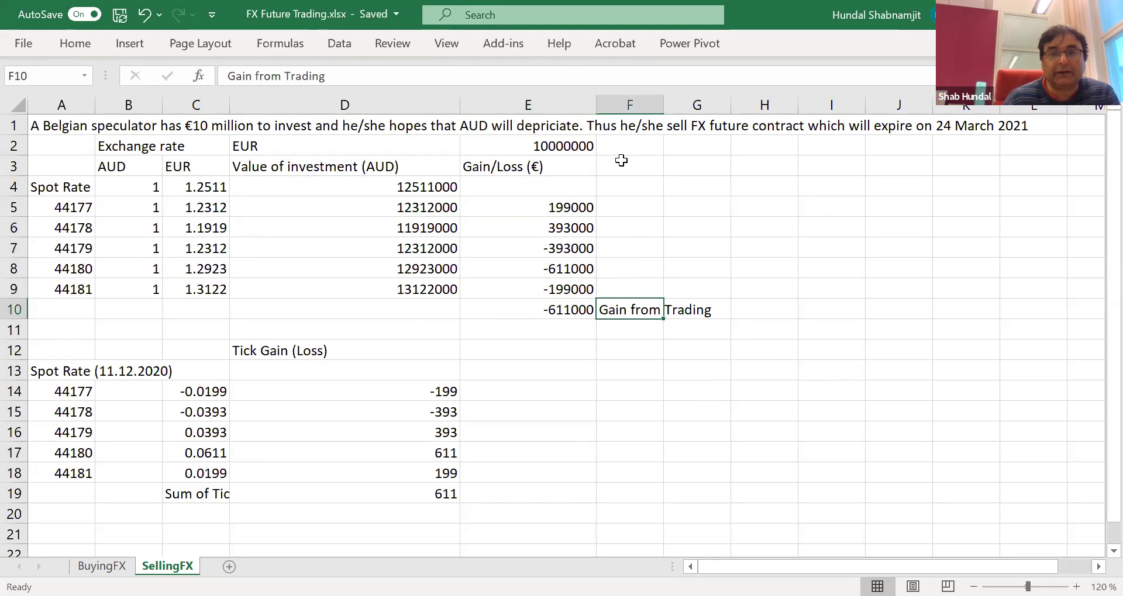
left_click_drag(596, 104, 615, 104)
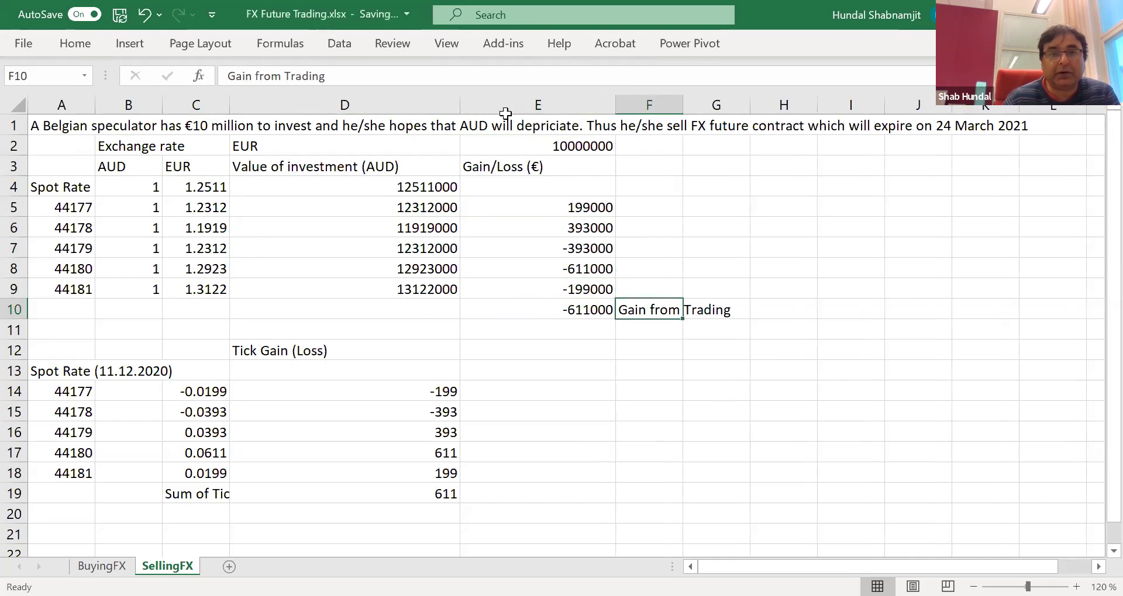
left_click(252, 76)
key("BackSpace")
key("BackSpace")
key("BackSpace")
key("BackSpace")
type("Loss")
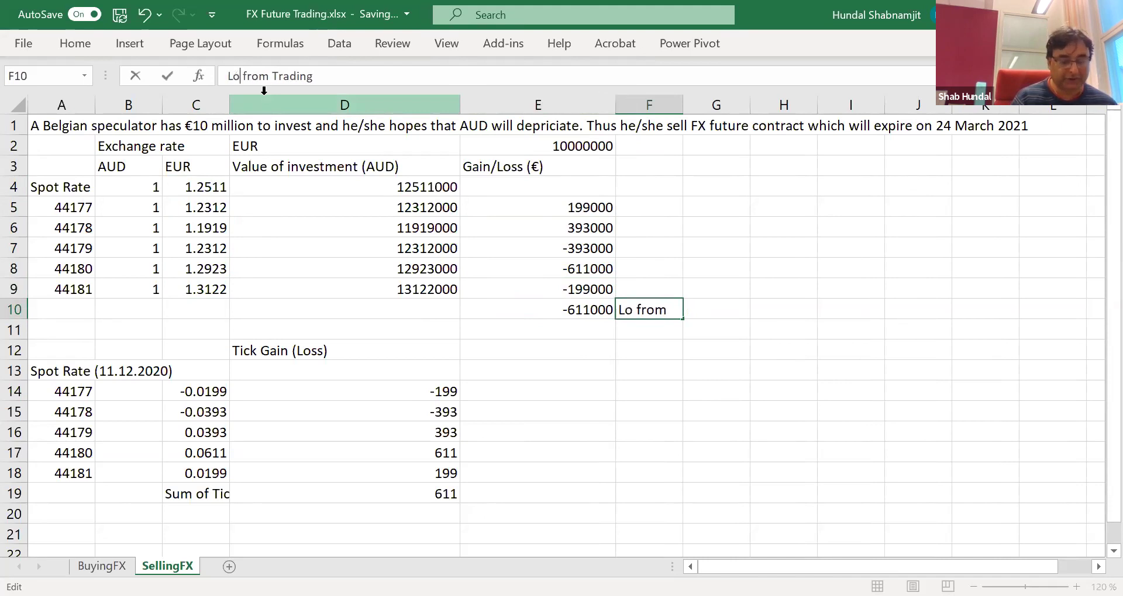
left_click(642, 353)
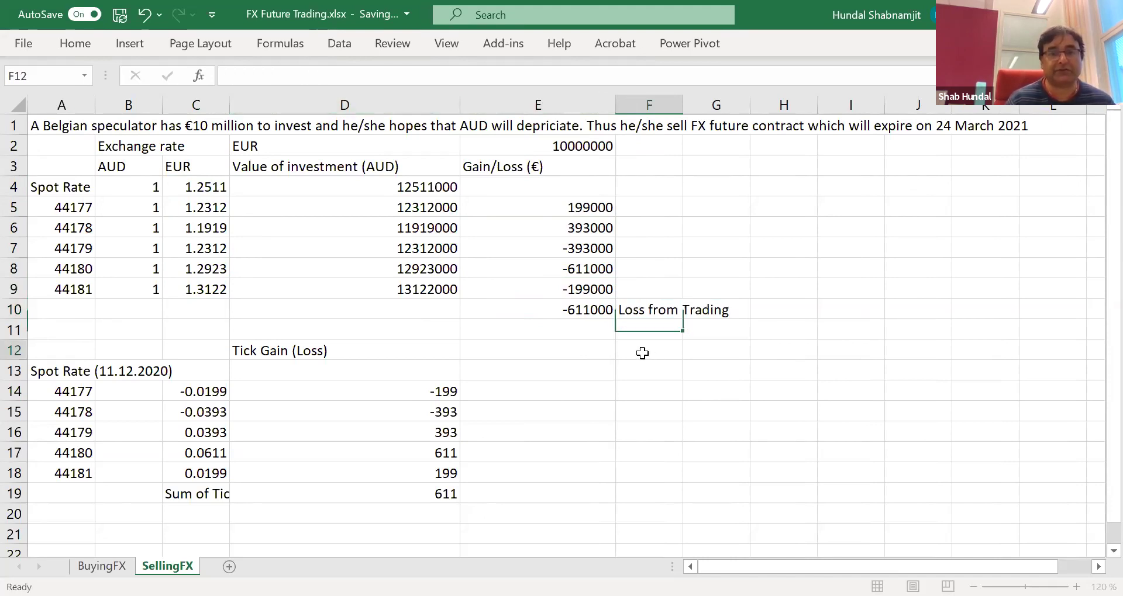
left_click(718, 369)
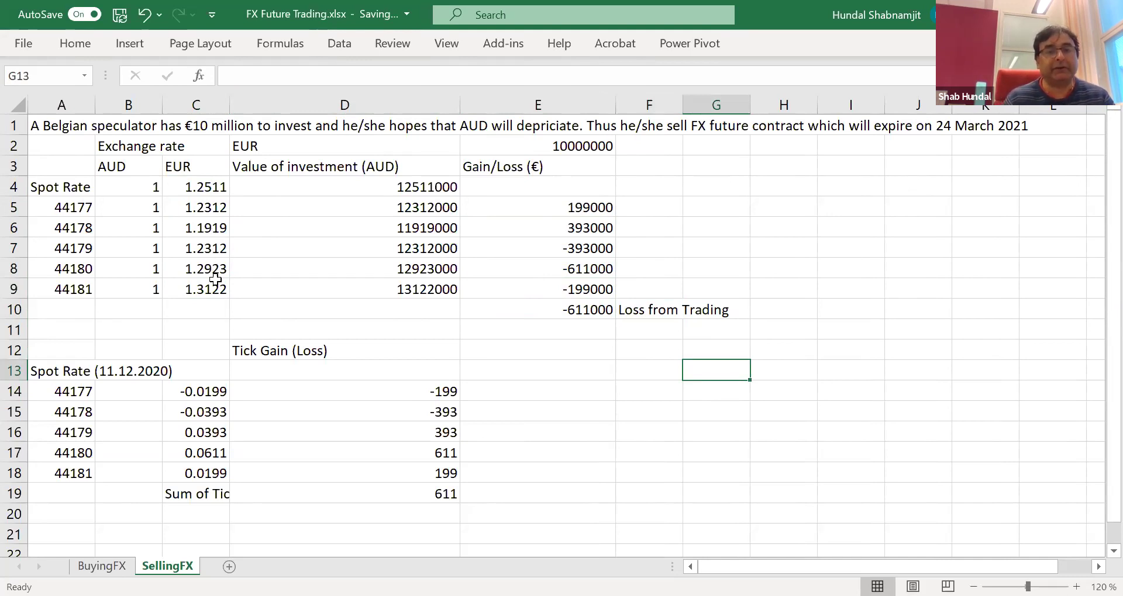
Review the gain/loss entries in E7 through E9 and the total formula in E10
left_click(598, 247)
left_click(596, 268)
left_click(596, 289)
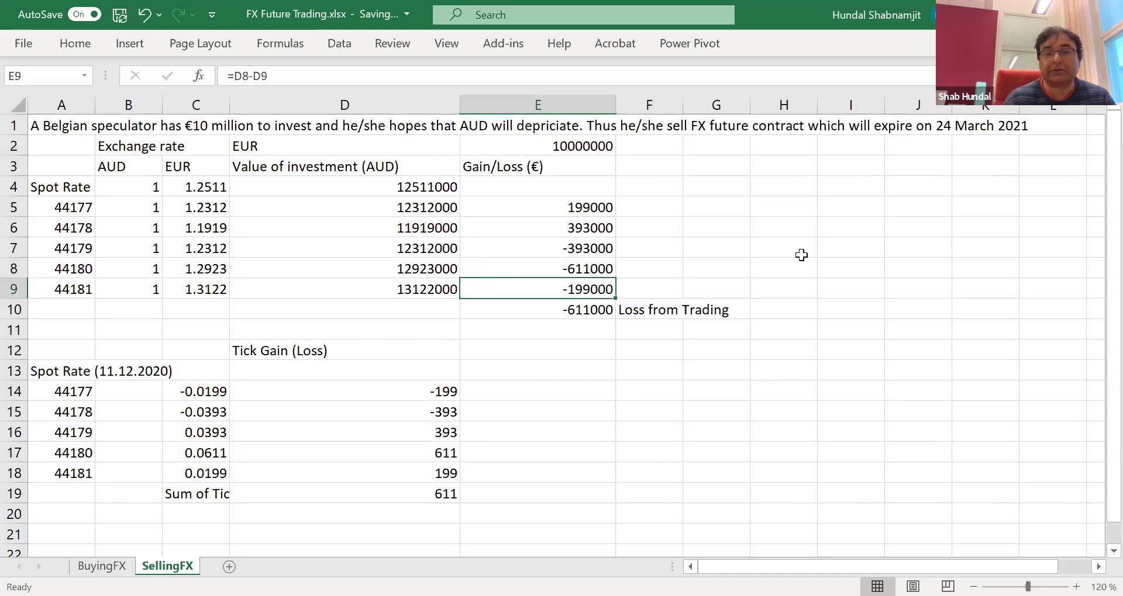
left_click(801, 253)
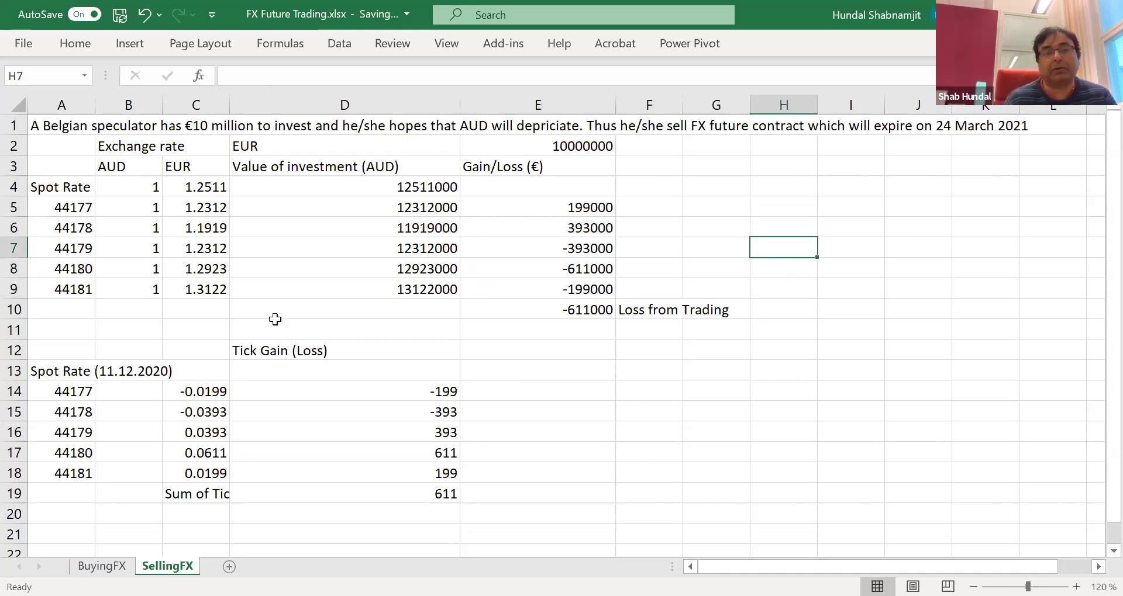
left_click(555, 317)
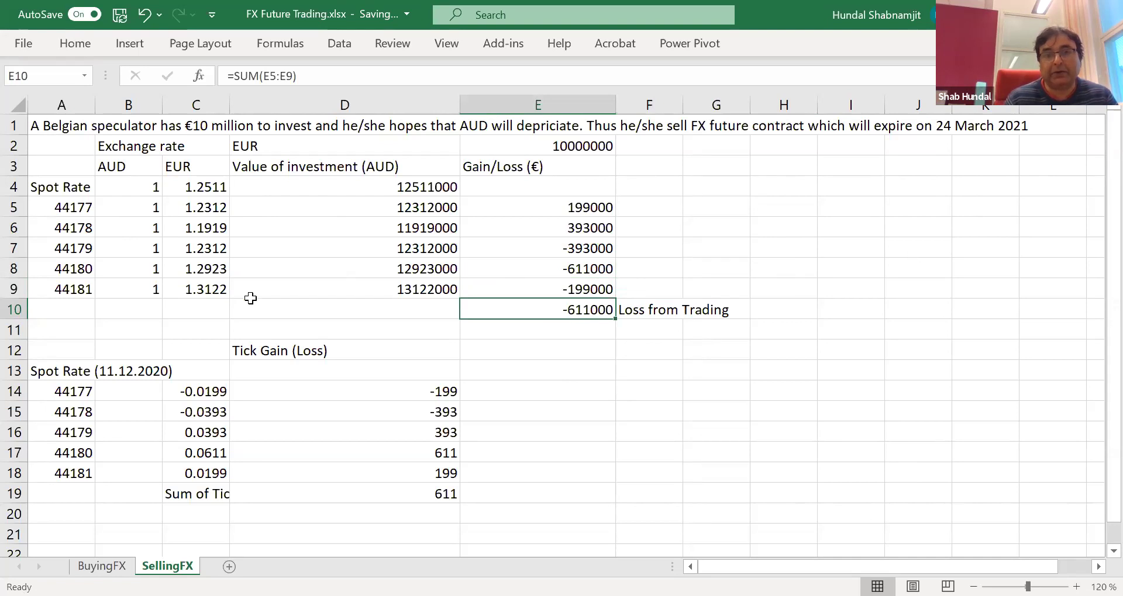
Review the EUR rates in C5 through C9 against the speculator scenario described in row 1
left_click(213, 290)
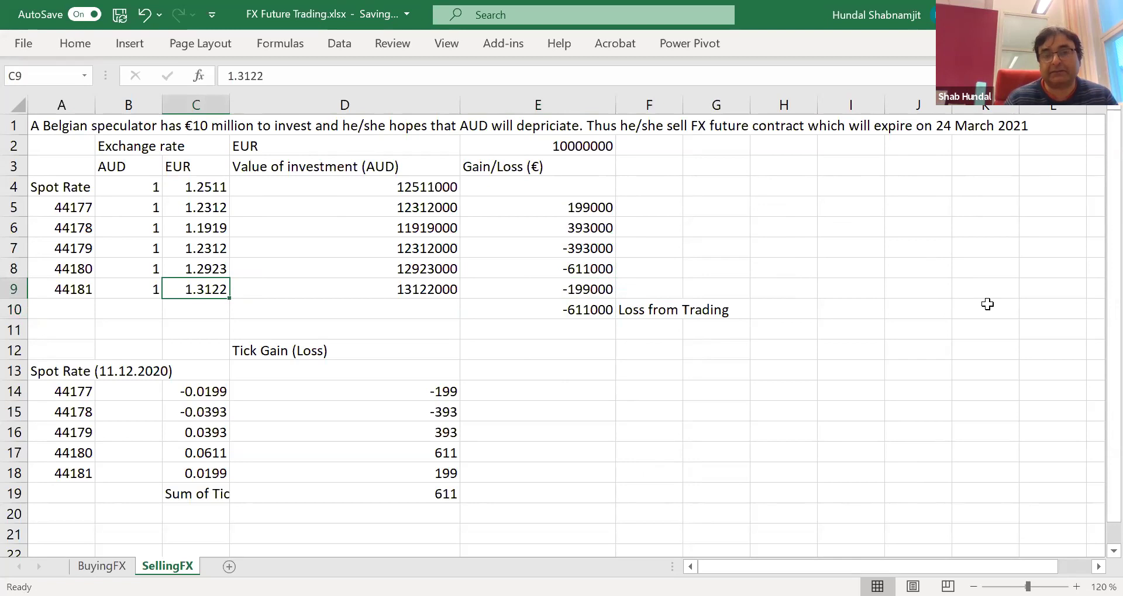
left_click(545, 125)
left_click(190, 292)
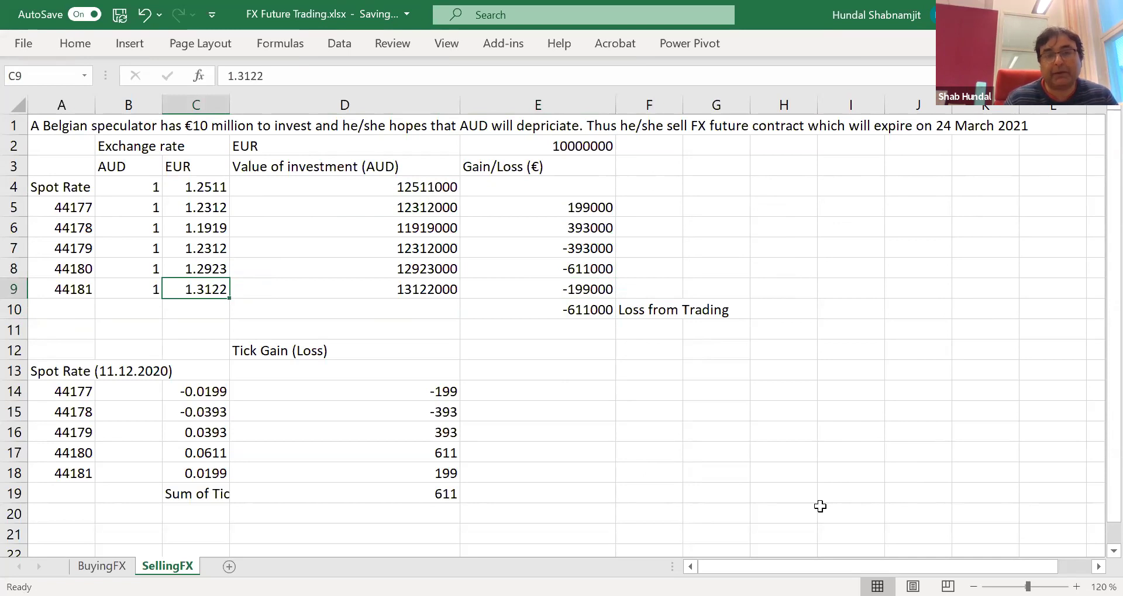
left_click(217, 208)
left_click(221, 228)
left_click(225, 249)
left_click(225, 269)
left_click(223, 293)
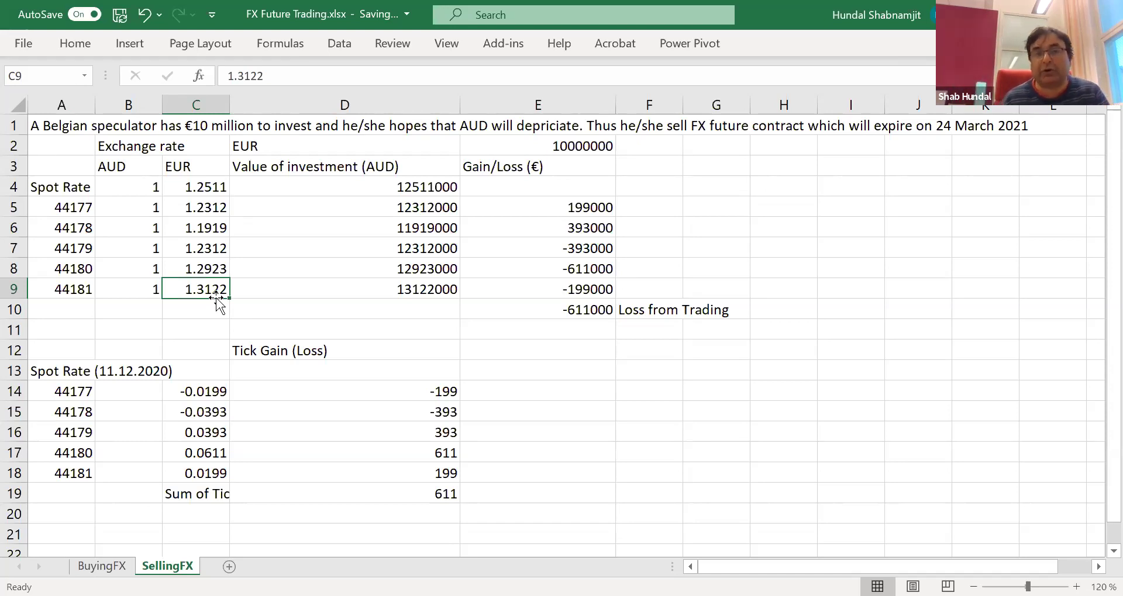
Recheck the last day's gain/loss in E9, the trading total in E10 and its label in F10
left_click(552, 283)
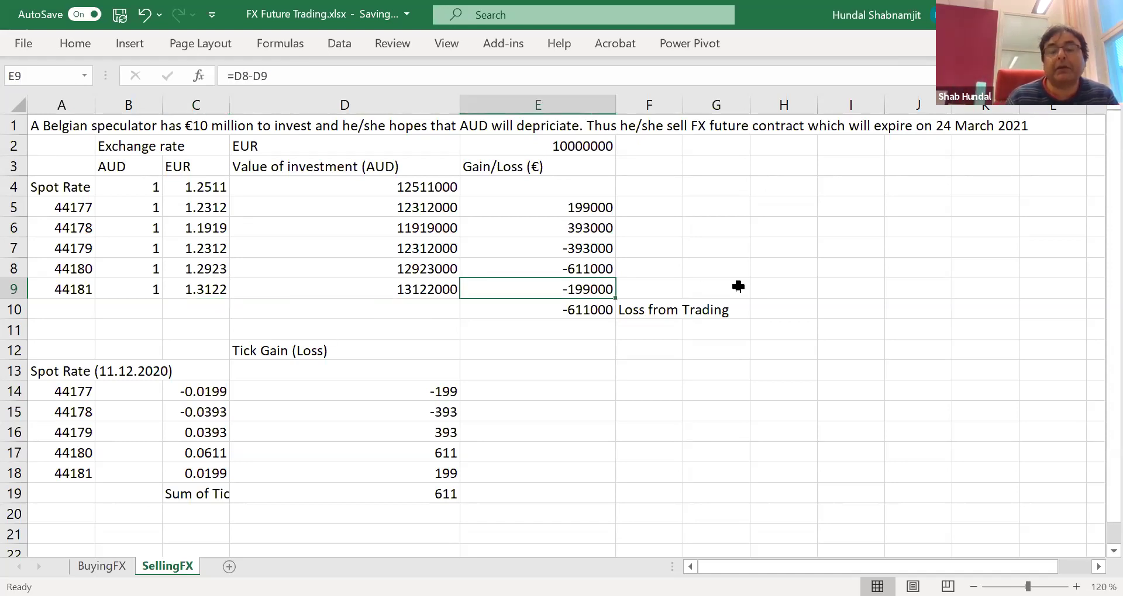
left_click(574, 311)
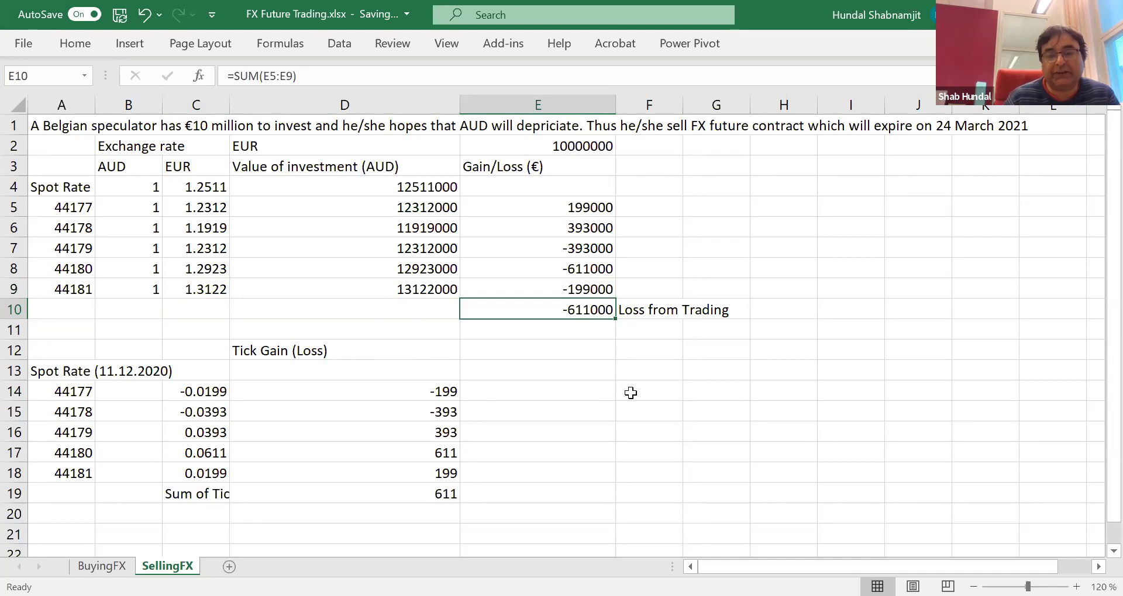
left_click(630, 393)
left_click(672, 310)
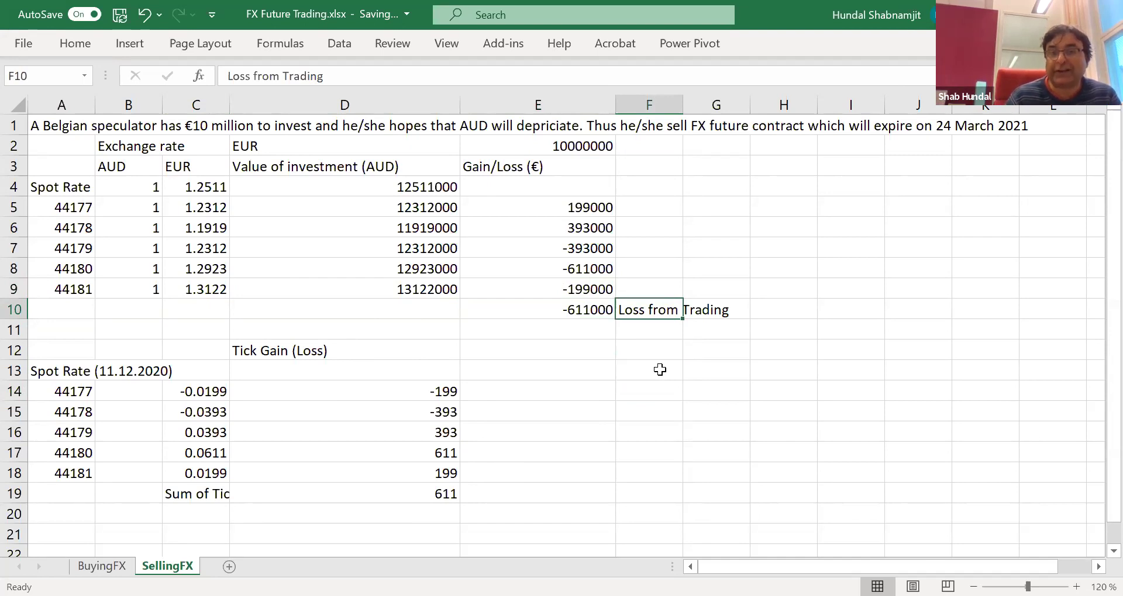
left_click(535, 310)
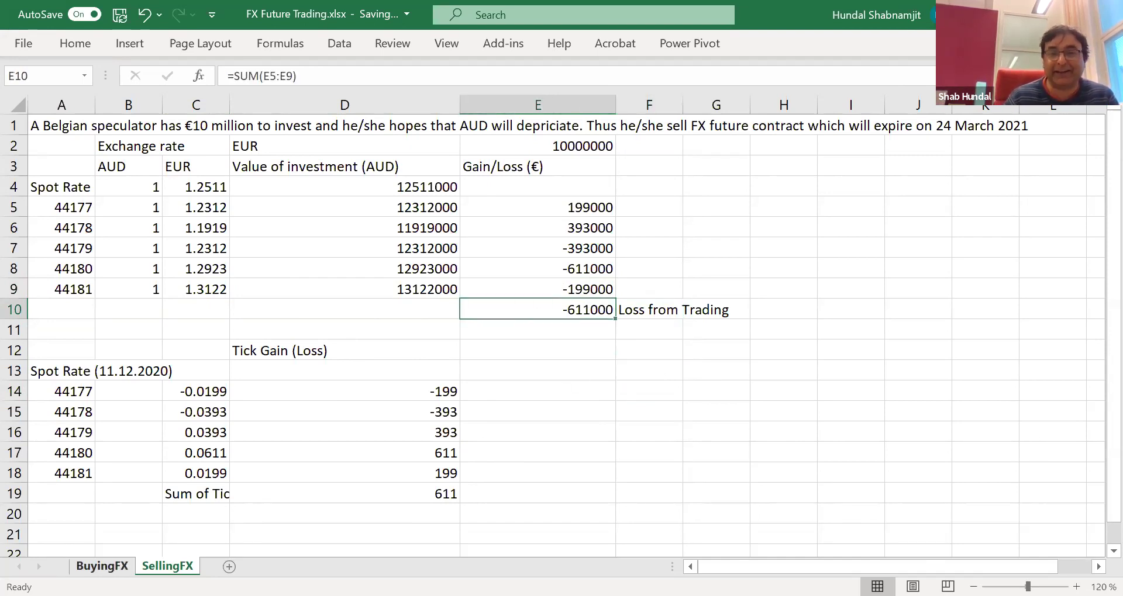
Review the EUR exchange rates in column C of the BuyingFX sheet, and return to the SellingFX sheet
key("ctrl+Page_Up")
left_click(332, 201)
left_click(305, 217)
left_click(345, 262)
left_click(357, 283)
left_click(360, 299)
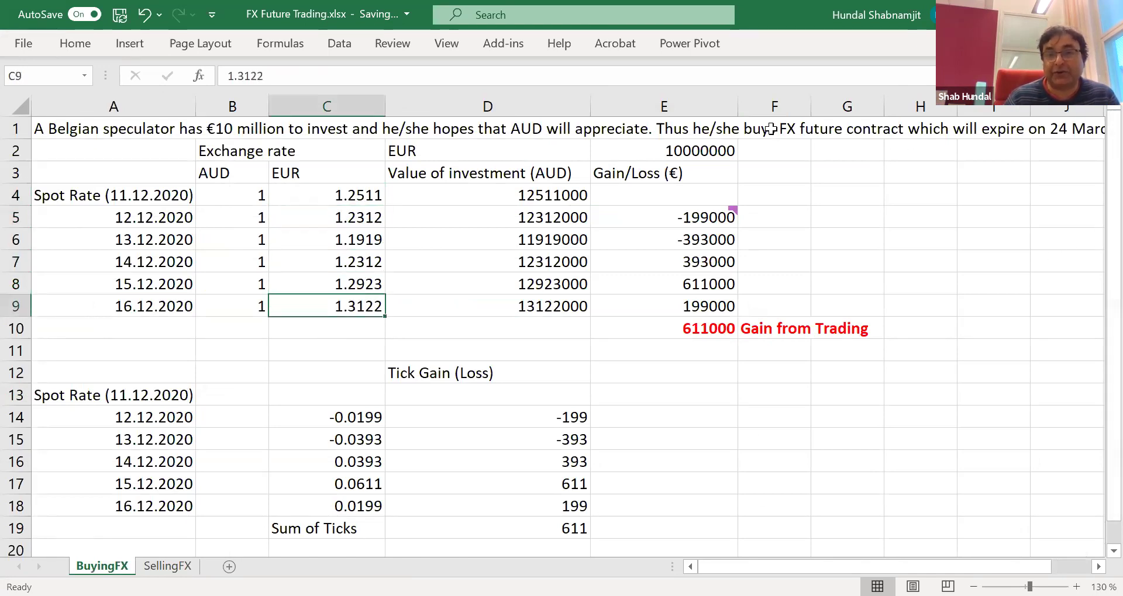
left_click(167, 566)
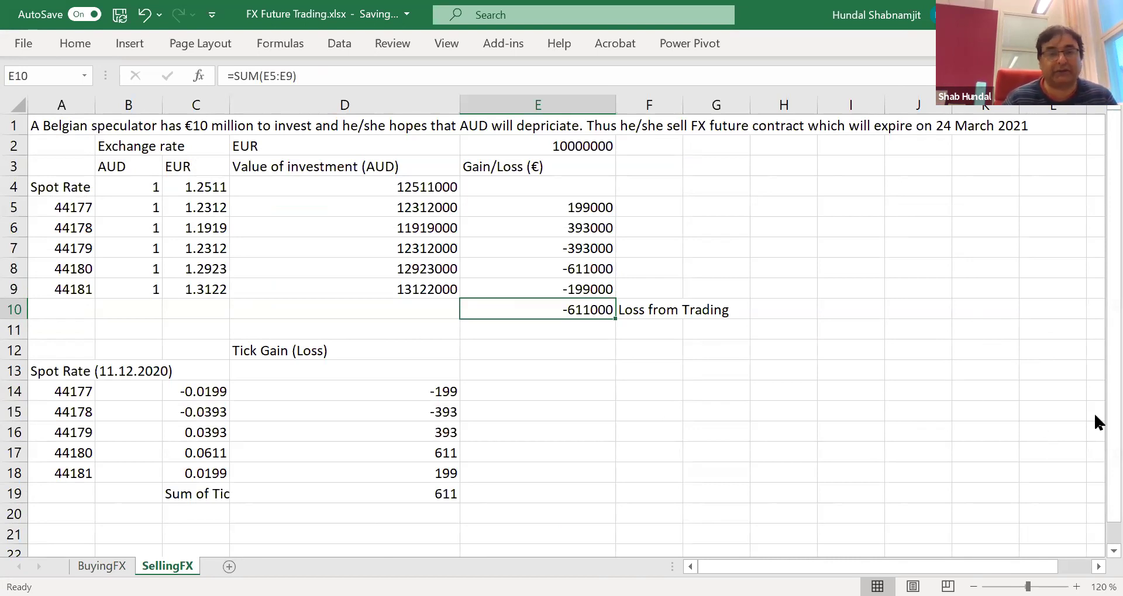
Reverse the signs of the first two tick values, setting D14 to 199 and D15 to 393
left_click(431, 390)
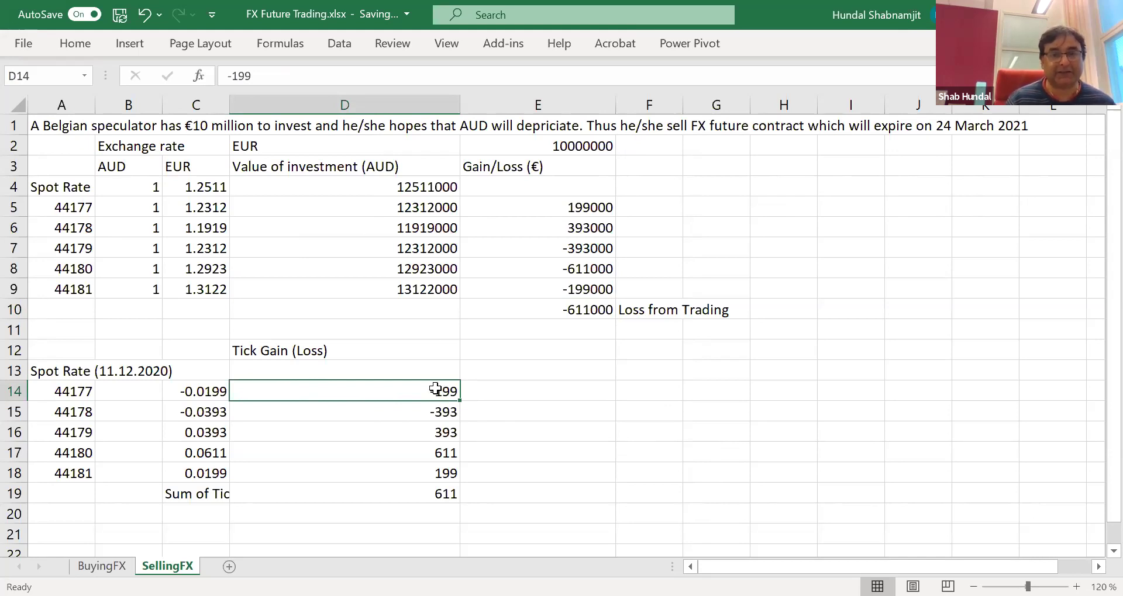
left_click(231, 79)
key("BackSpace")
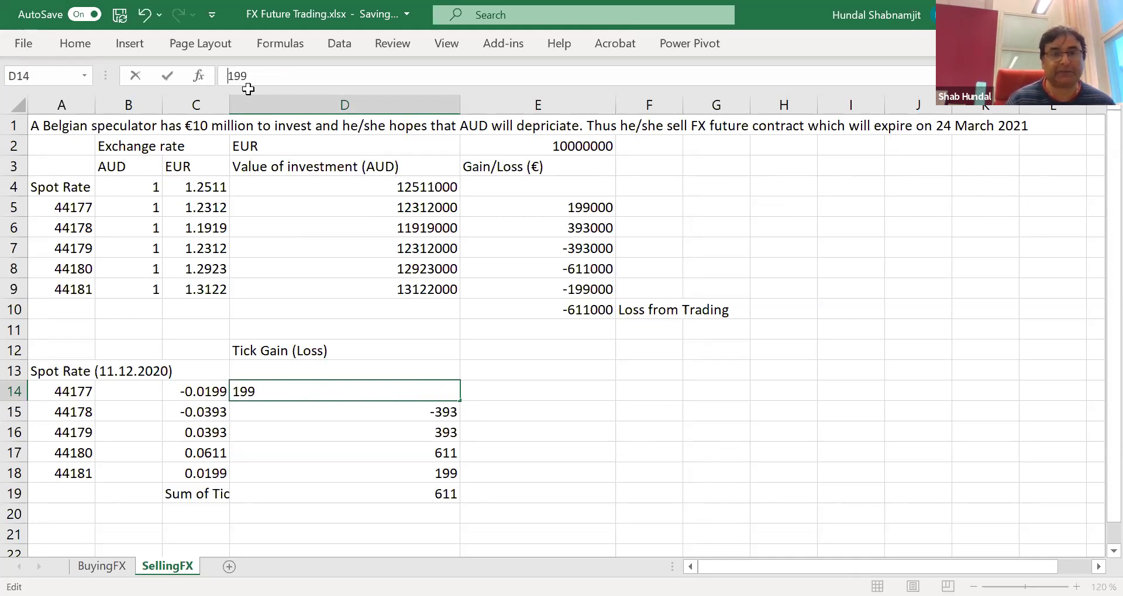
left_click(781, 304)
left_click(430, 413)
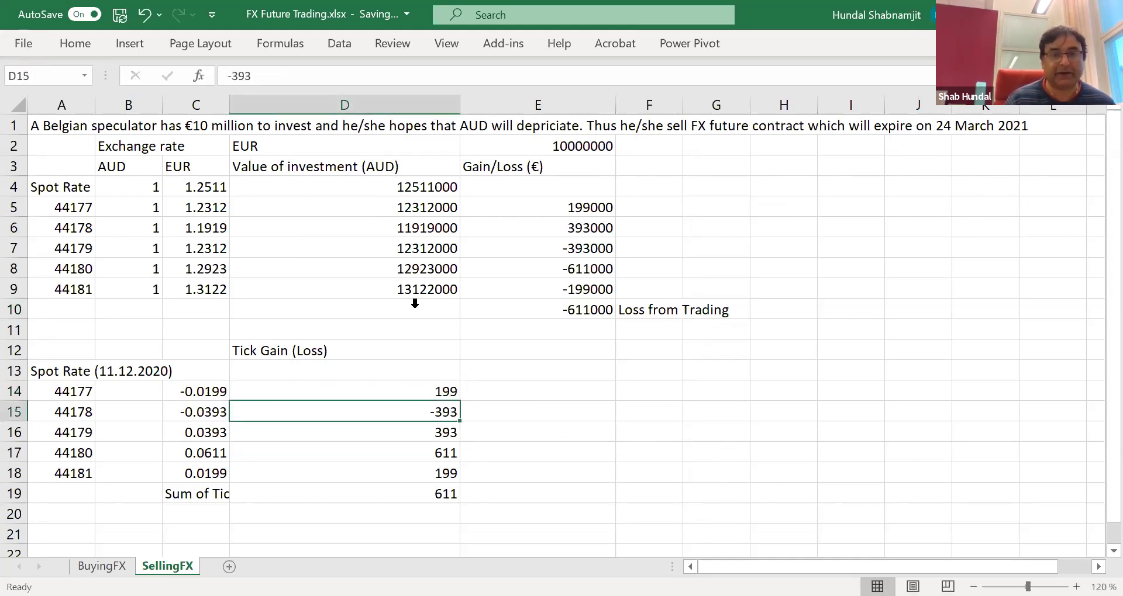
left_click(233, 76)
key("BackSpace")
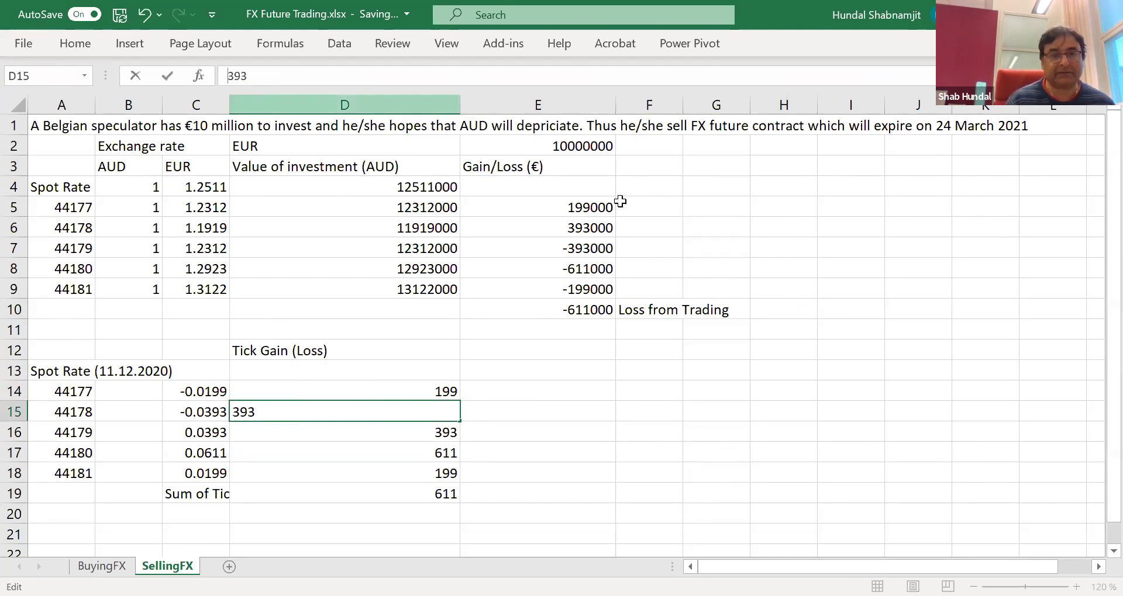
left_click(851, 227)
Set the tick value for the third day in D16 to -393
left_click(446, 455)
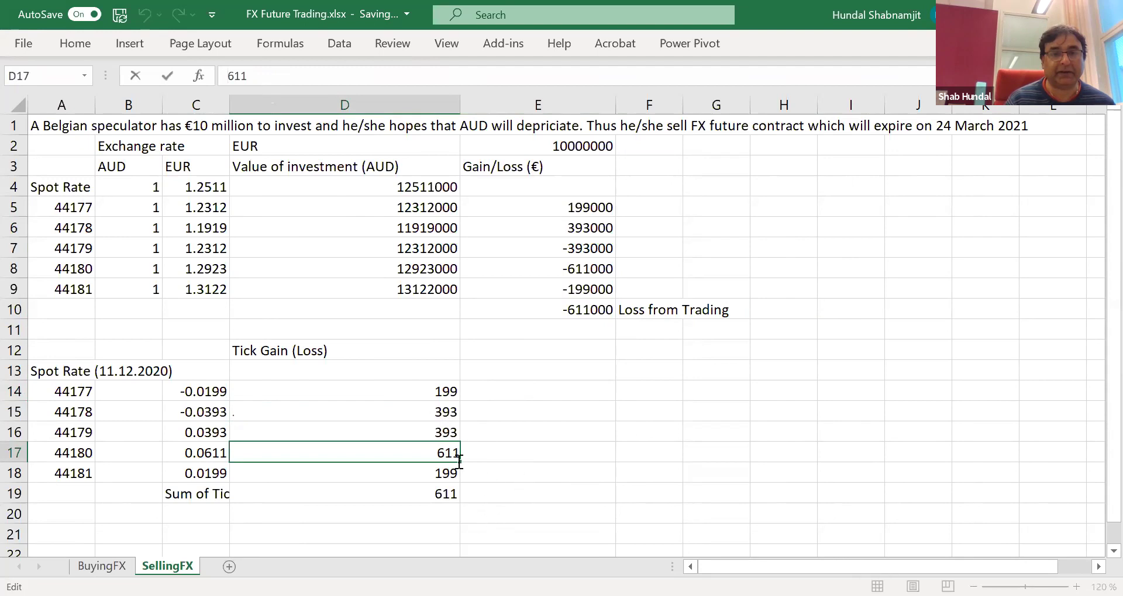
left_click(440, 437)
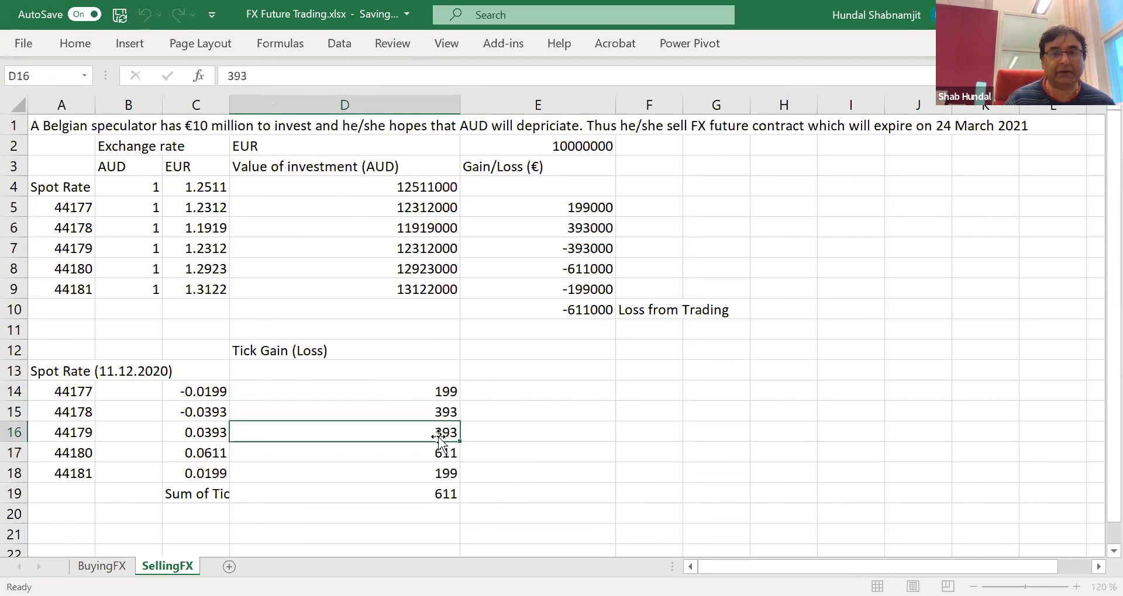
left_click(231, 81)
type("-")
left_click(777, 186)
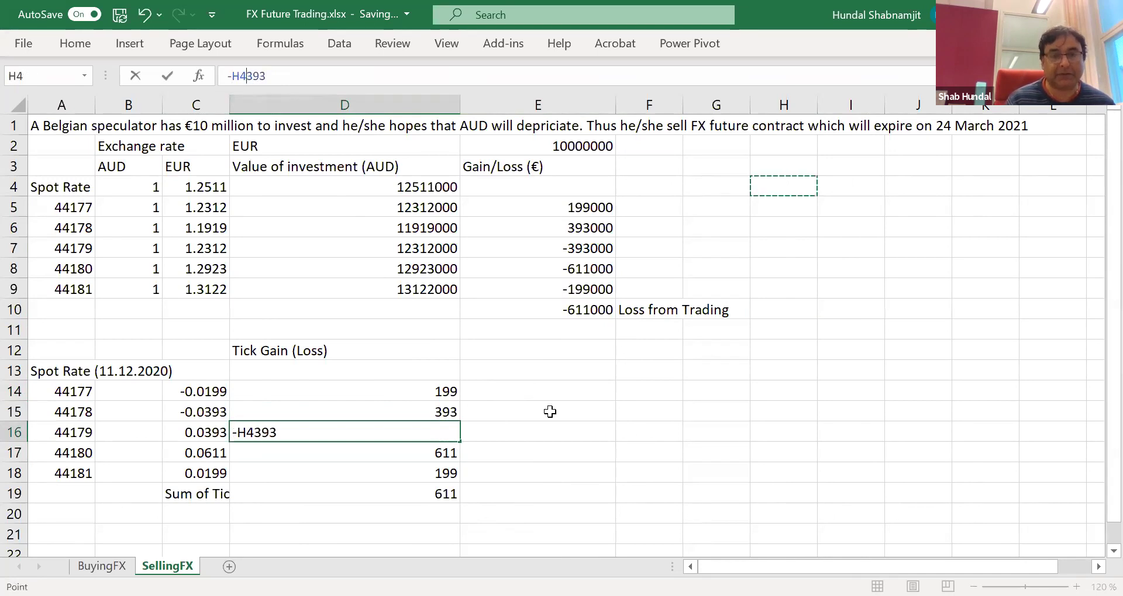
left_click(359, 431)
key("BackSpace")
key("BackSpace")
key("BackSpace")
key("BackSpace")
key("BackSpace")
type("39")
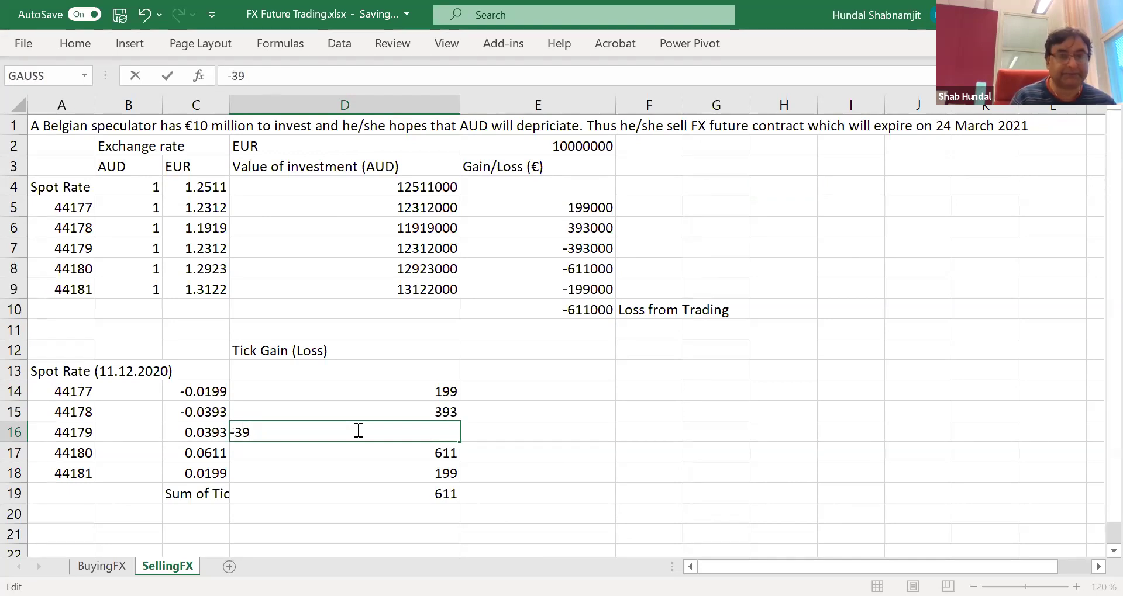
type("3")
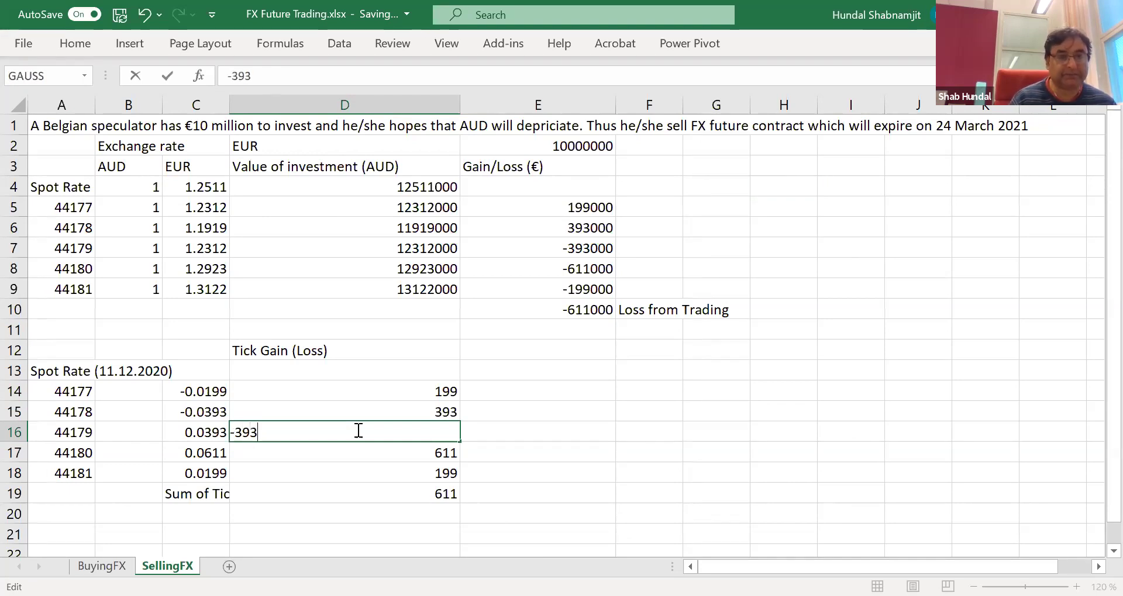
left_click(897, 437)
Set the tick value for the fourth day in D17 to -611
left_click(433, 455)
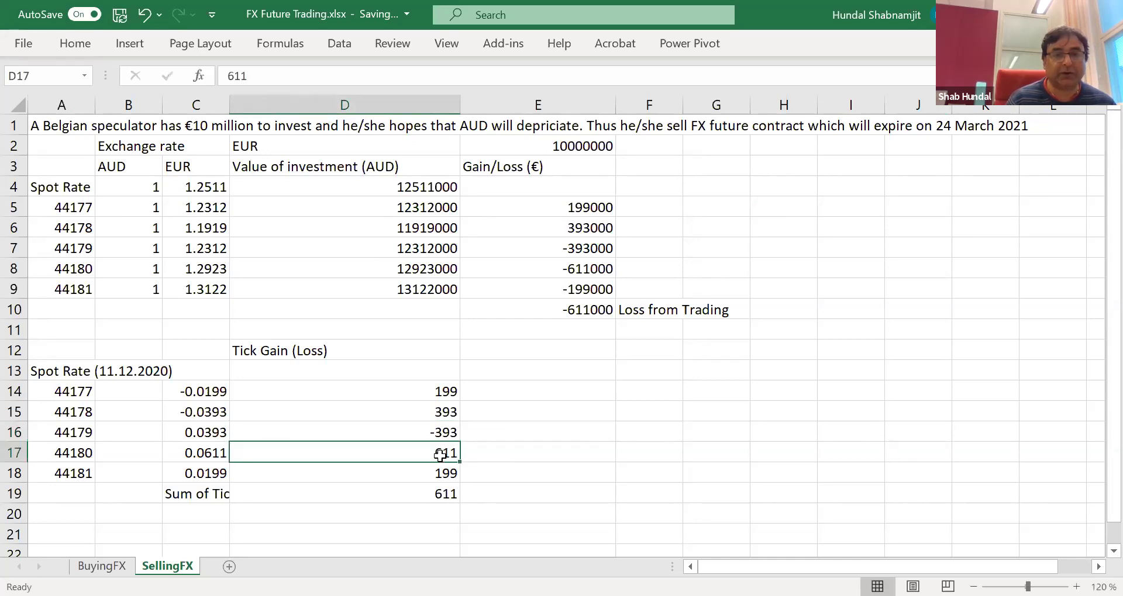
left_click(289, 79)
key("BackSpace")
key("BackSpace")
key("BackSpace")
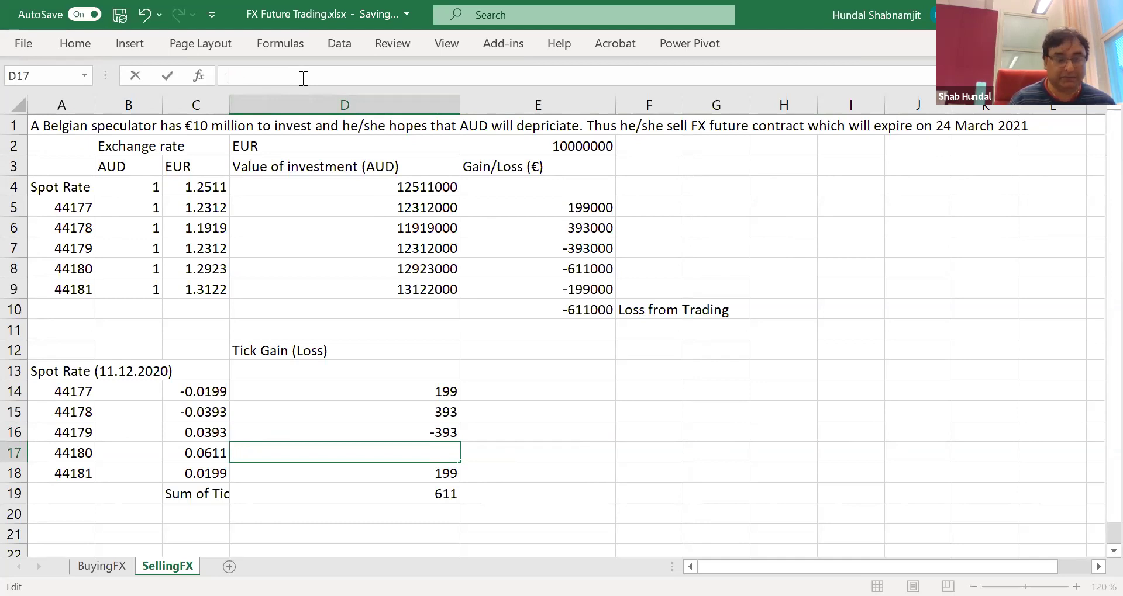
type("-611")
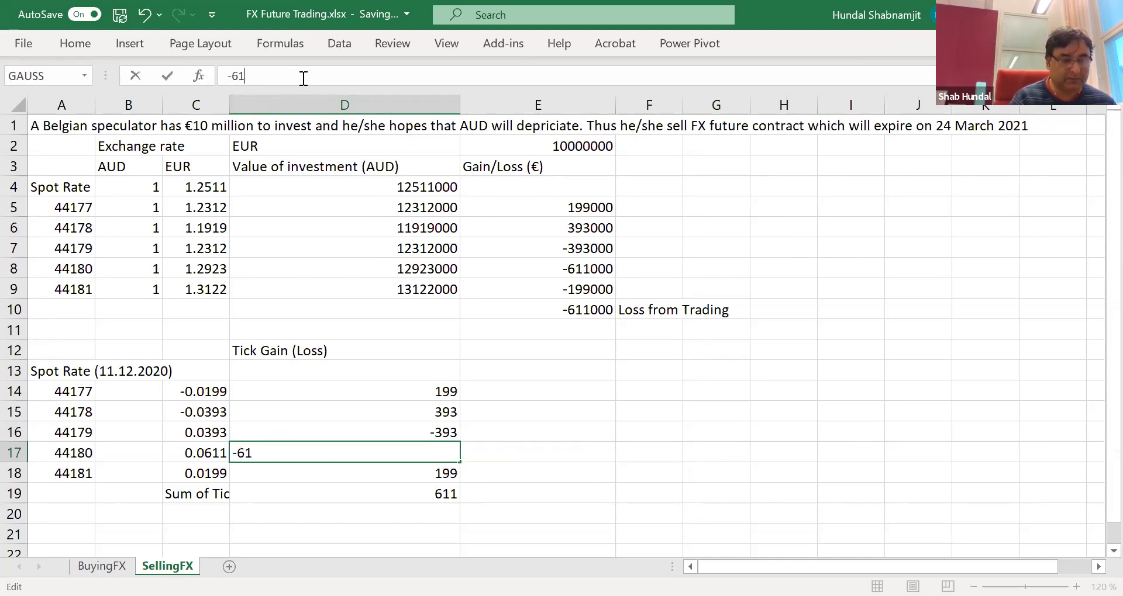
left_click(907, 377)
Set the tick value for the last day in D18 to -199
left_click(421, 481)
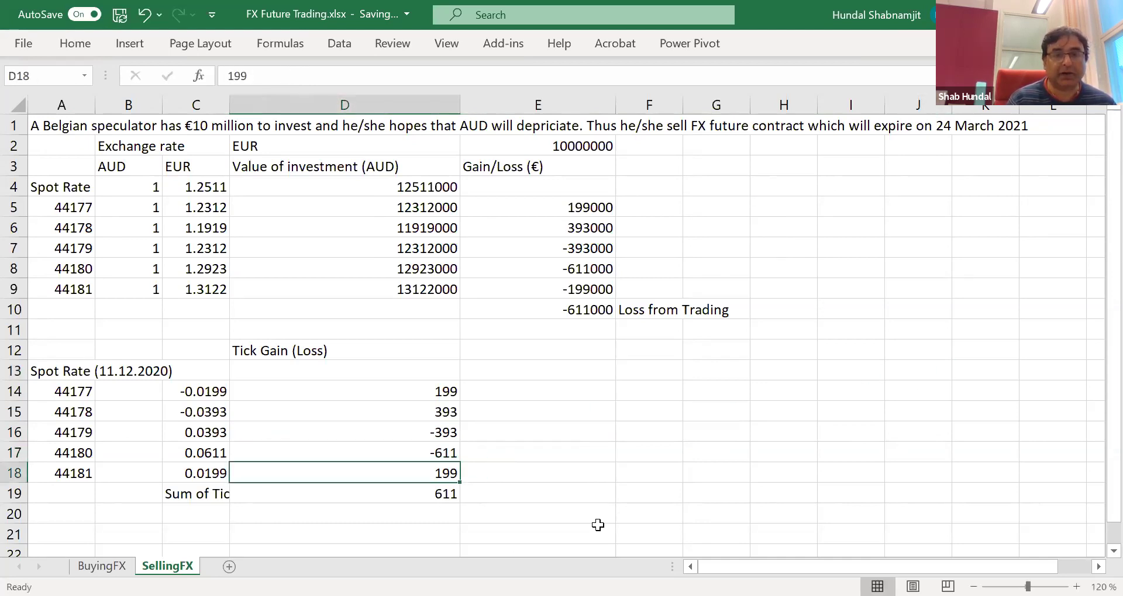
left_click(292, 77)
key("BackSpace")
key("BackSpace")
key("BackSpace")
type("-199")
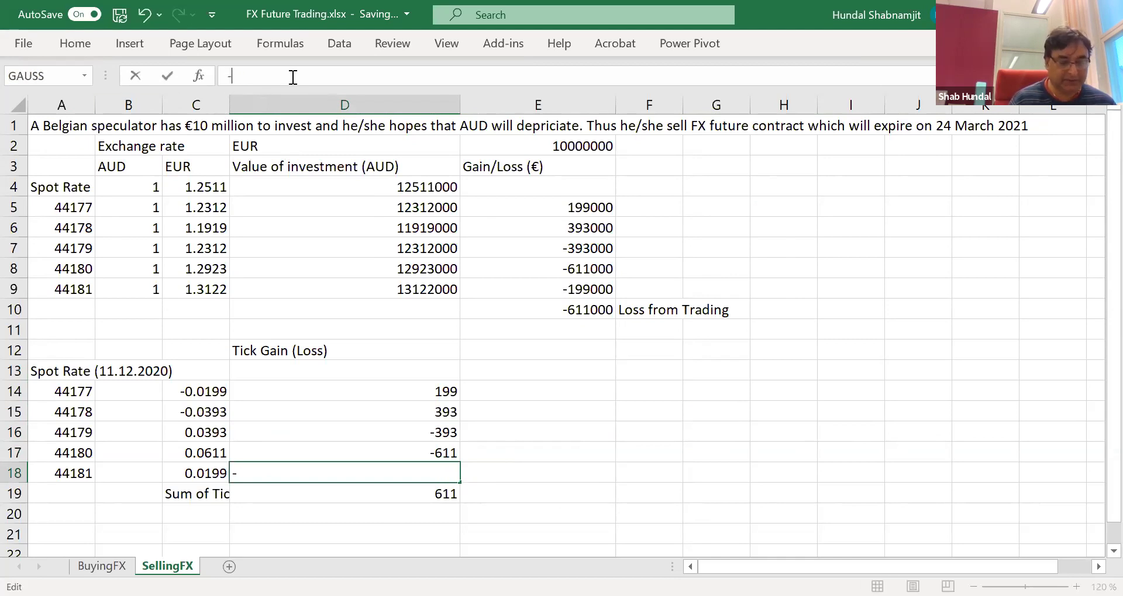
left_click(788, 325)
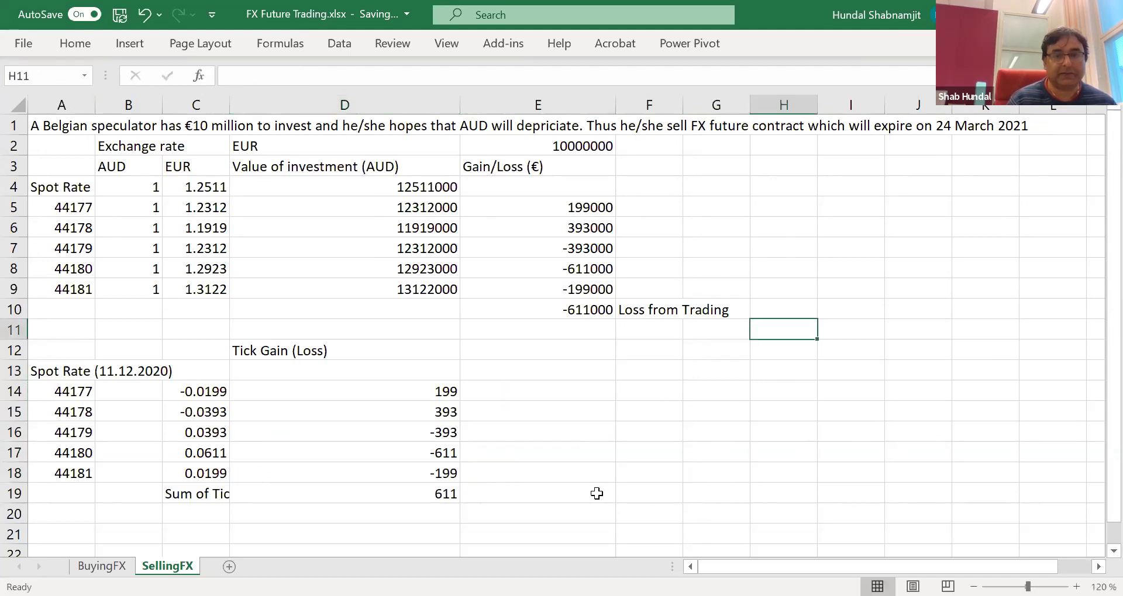
Replace the tick total in D19 with =SUM(D14:D18) and widen column C to fit the Sum of Ticks label
left_click(439, 495)
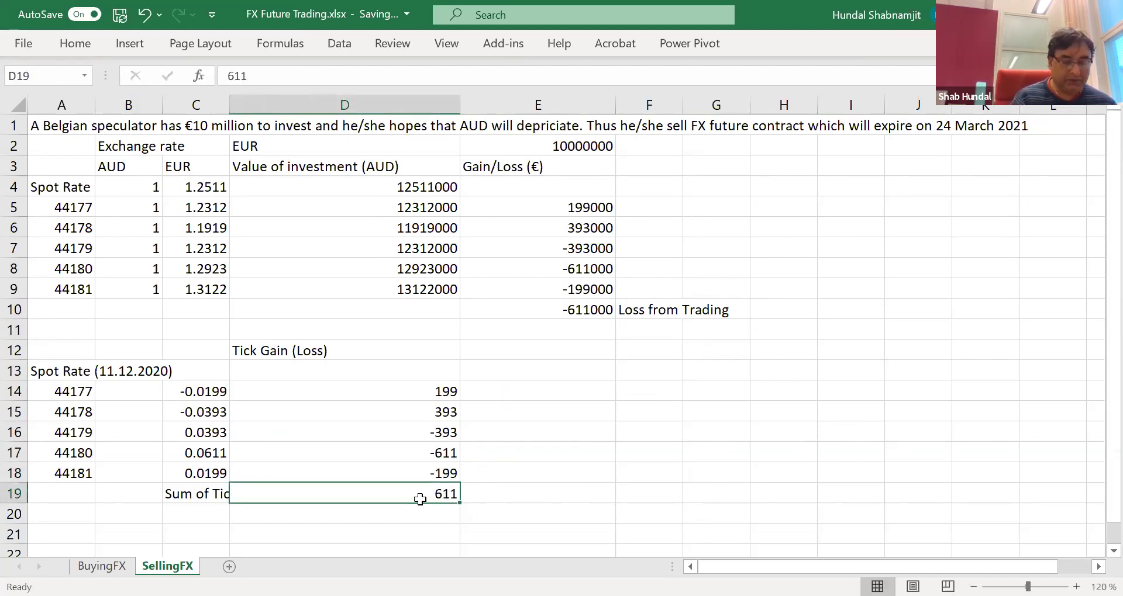
type("S")
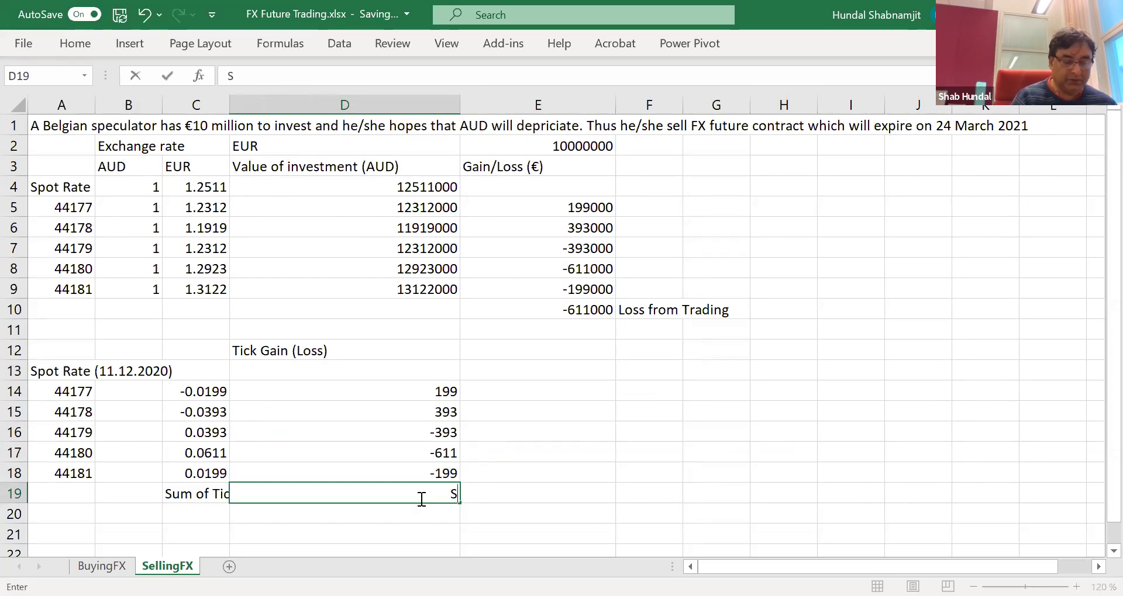
type("um")
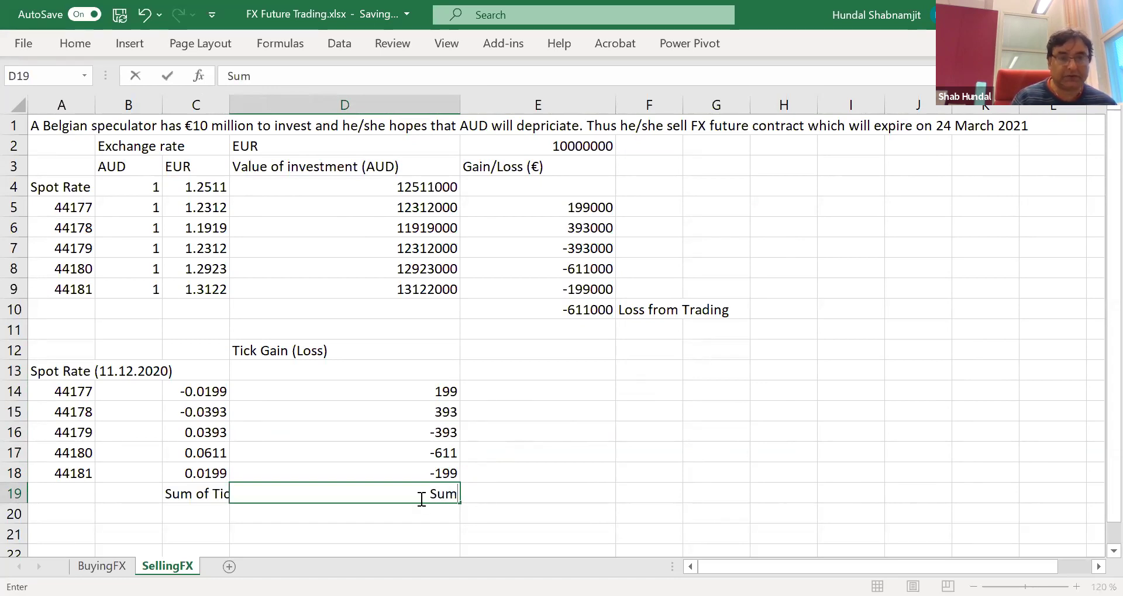
key("BackSpace")
key("BackSpace")
key("BackSpace")
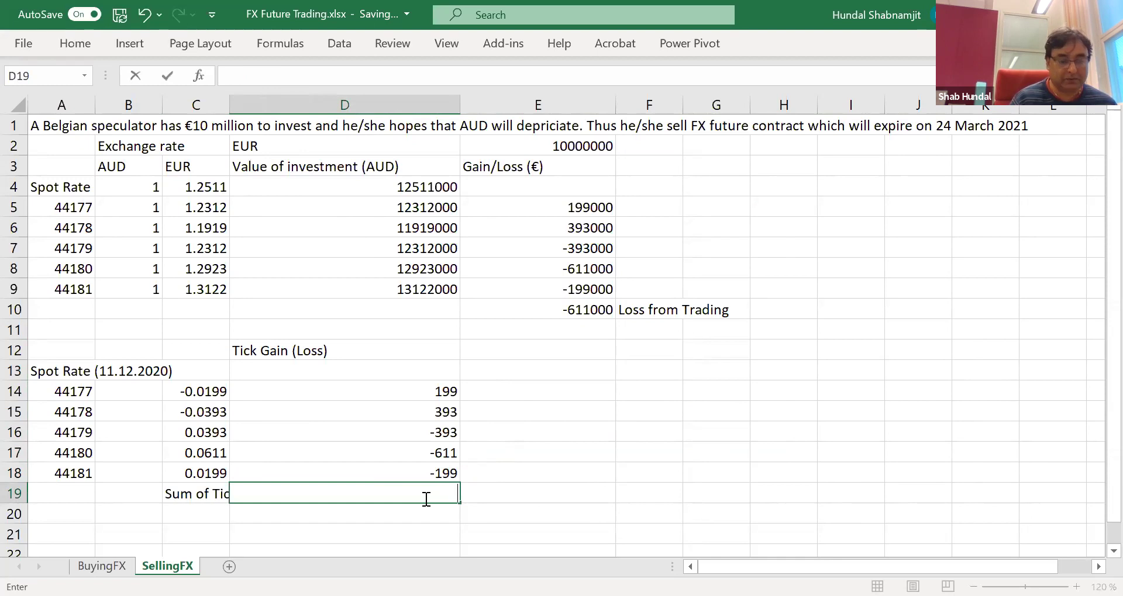
type("=sum")
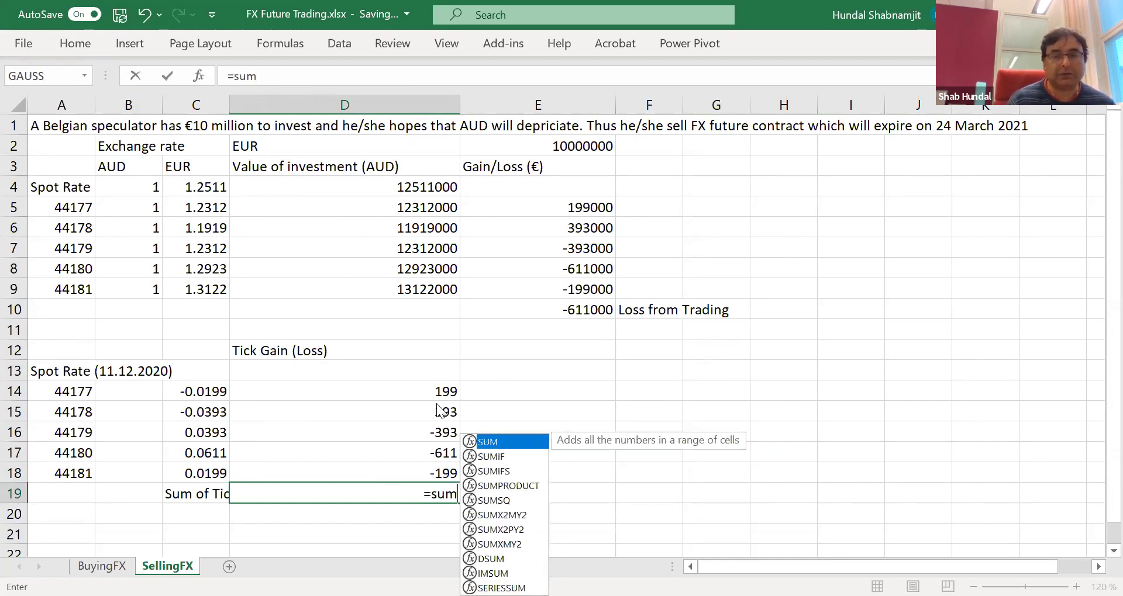
type("(")
left_click_drag(440, 392, 440, 474)
key("Return")
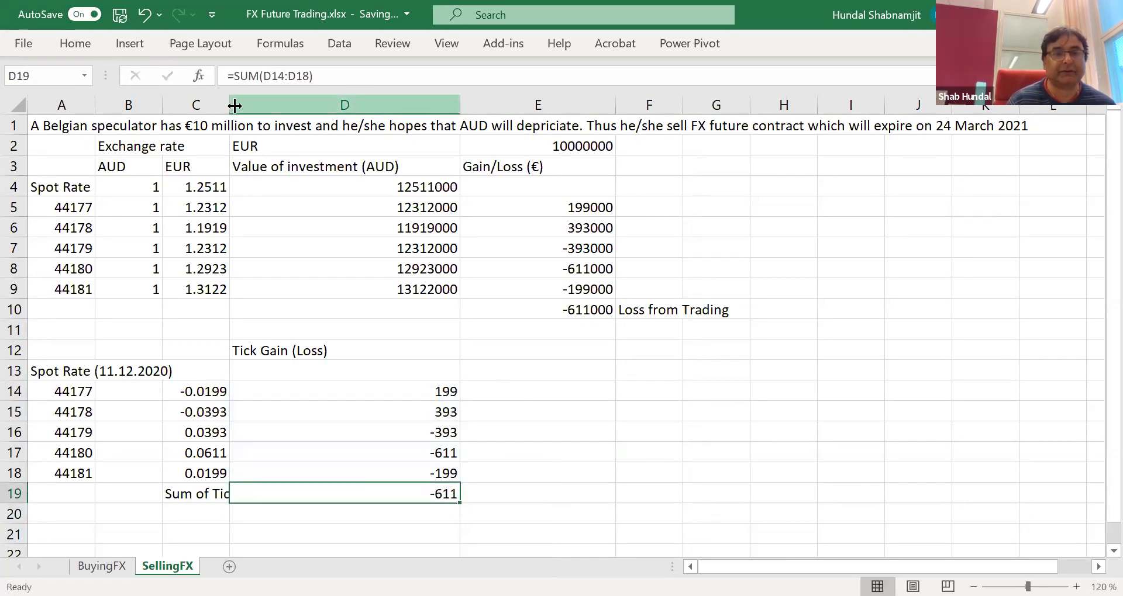
left_click_drag(232, 104, 282, 104)
left_click(829, 389)
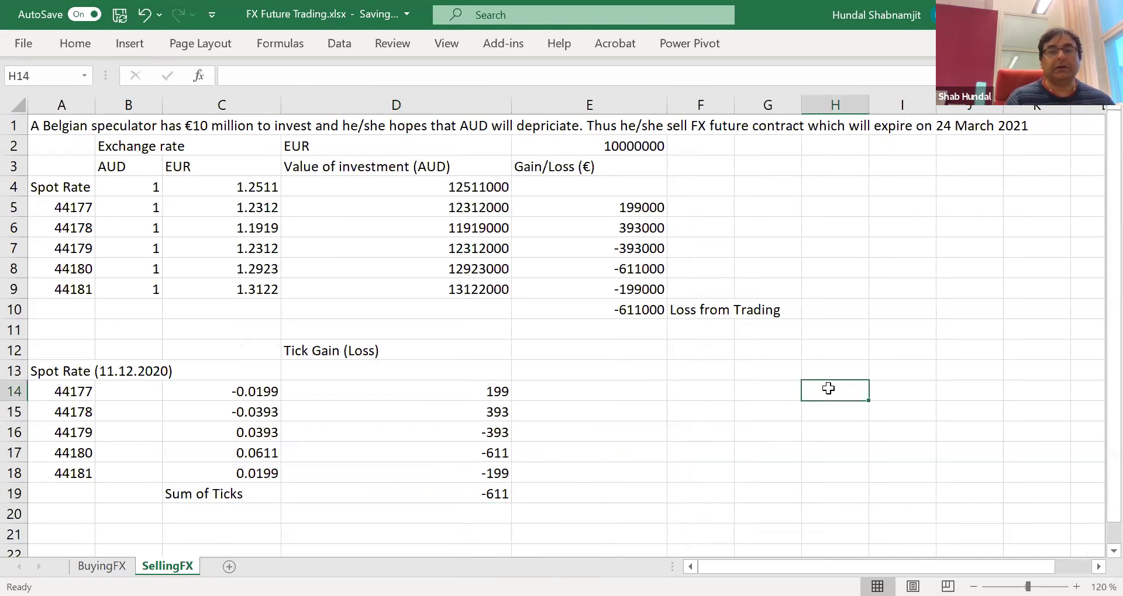
Format the trading total in E10 and its Loss from Trading label as bold red text
left_click(656, 301)
left_click_drag(656, 302, 819, 307)
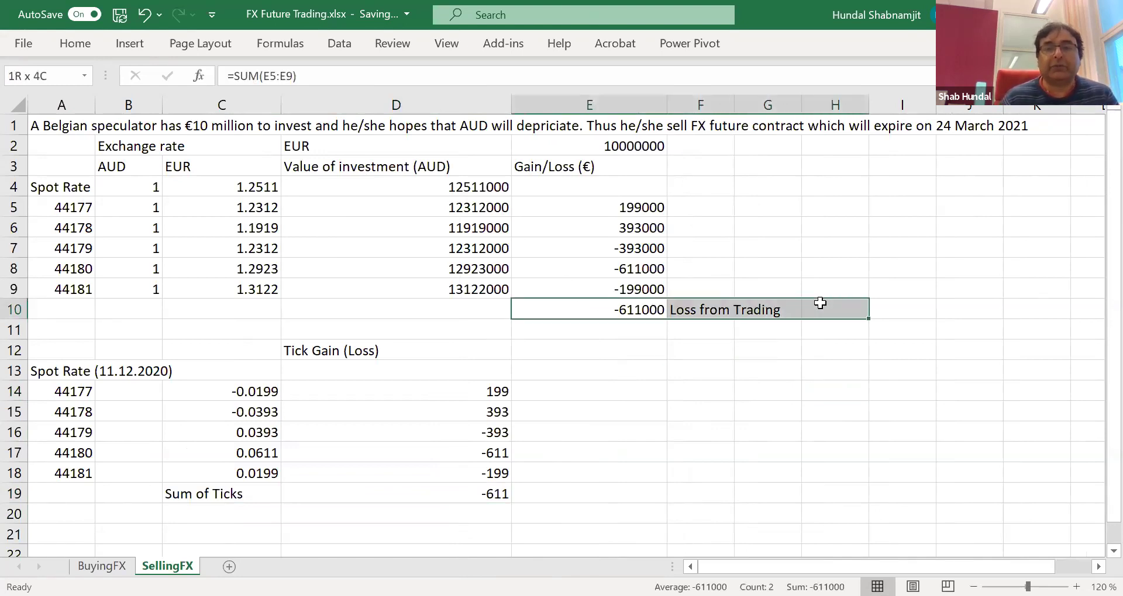
left_click(78, 42)
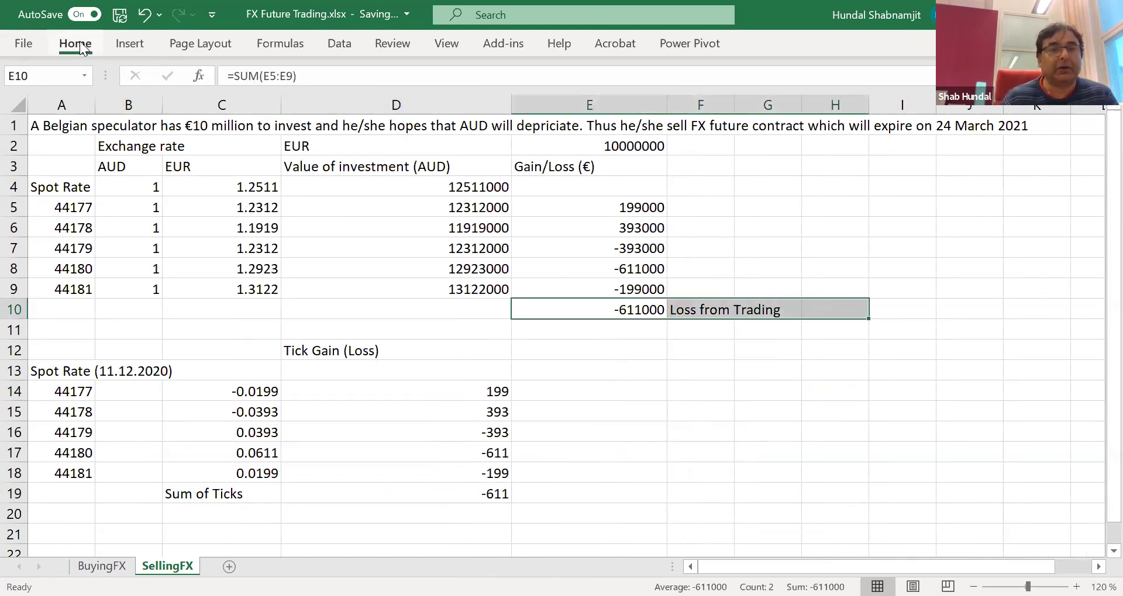
left_click(101, 106)
left_click(242, 106)
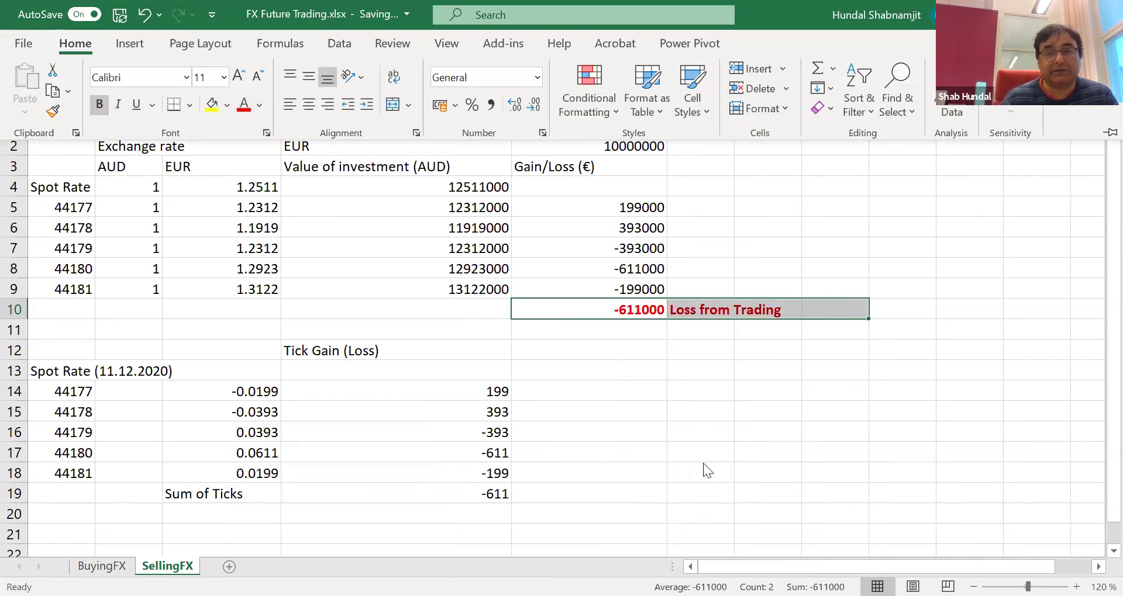
left_click(864, 376)
left_click(815, 431)
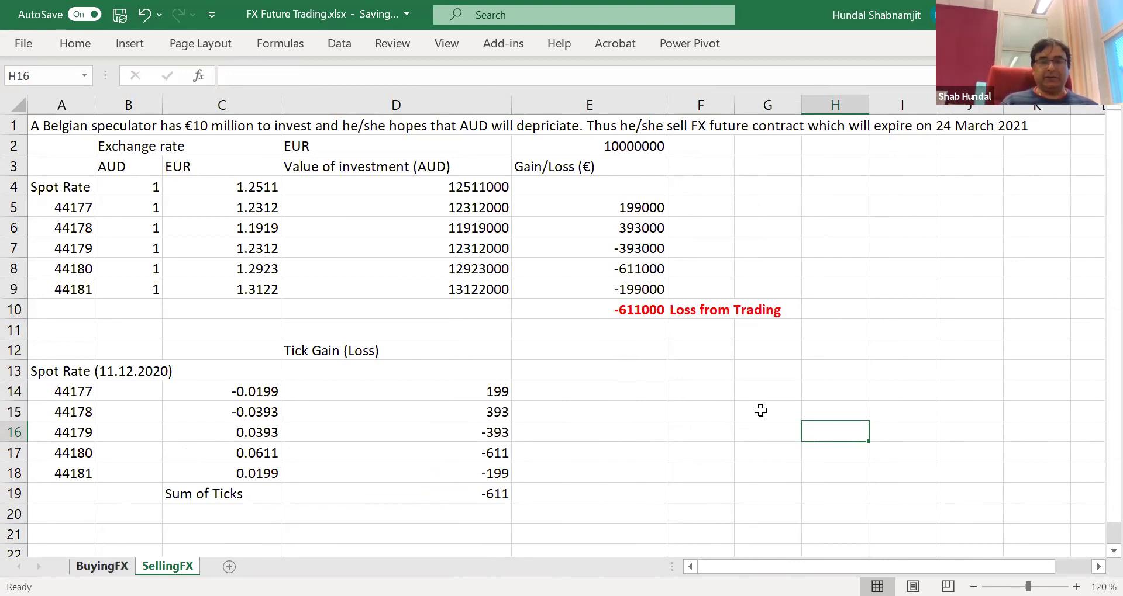
Copy the "MARKED TO MARKET" comment text from cell E5 of the BuyingFX sheet
key("ctrl+Page_Up")
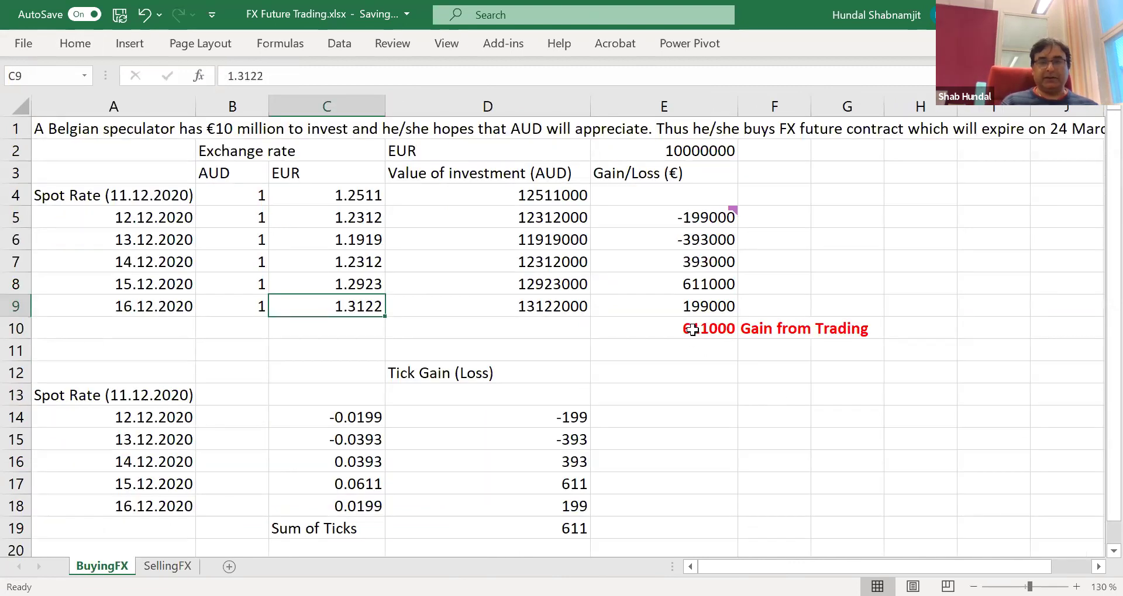
left_click(696, 219)
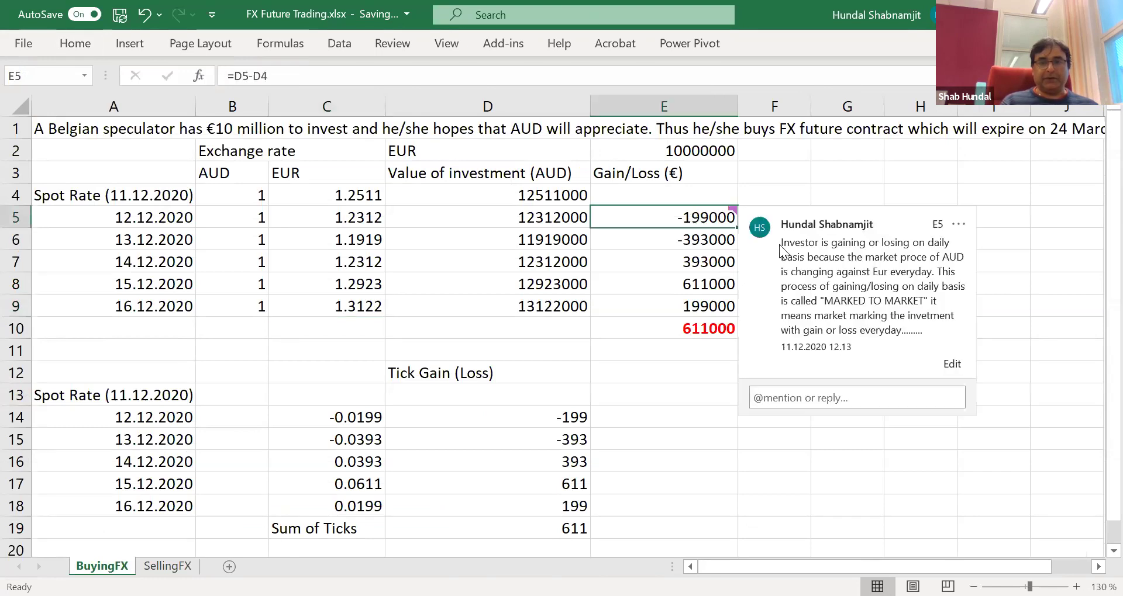
triple_click(824, 321)
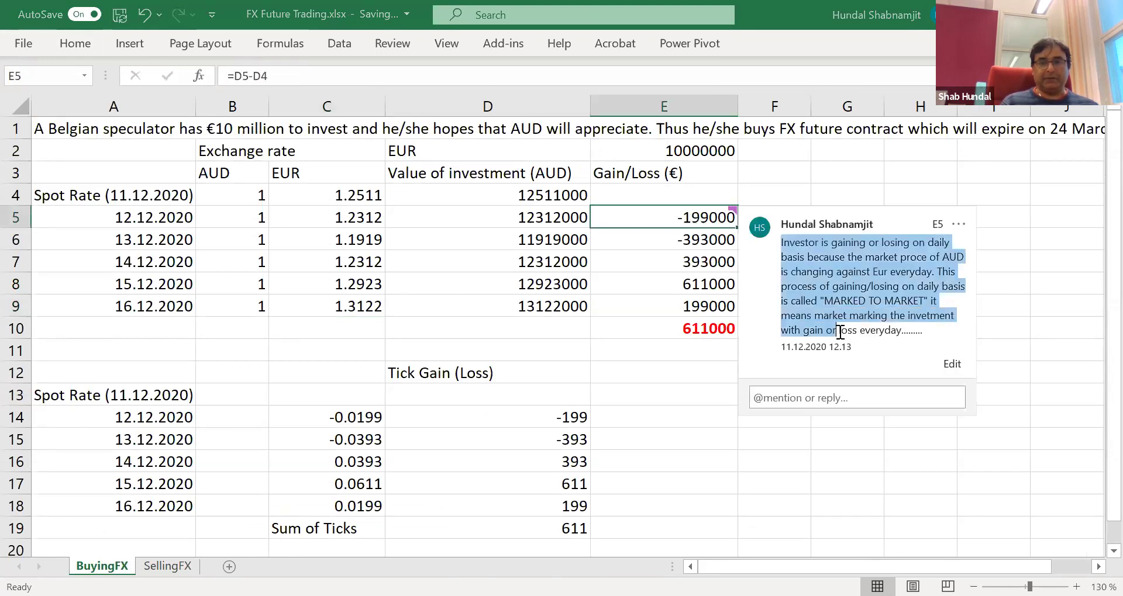
right_click(862, 286)
left_click(909, 325)
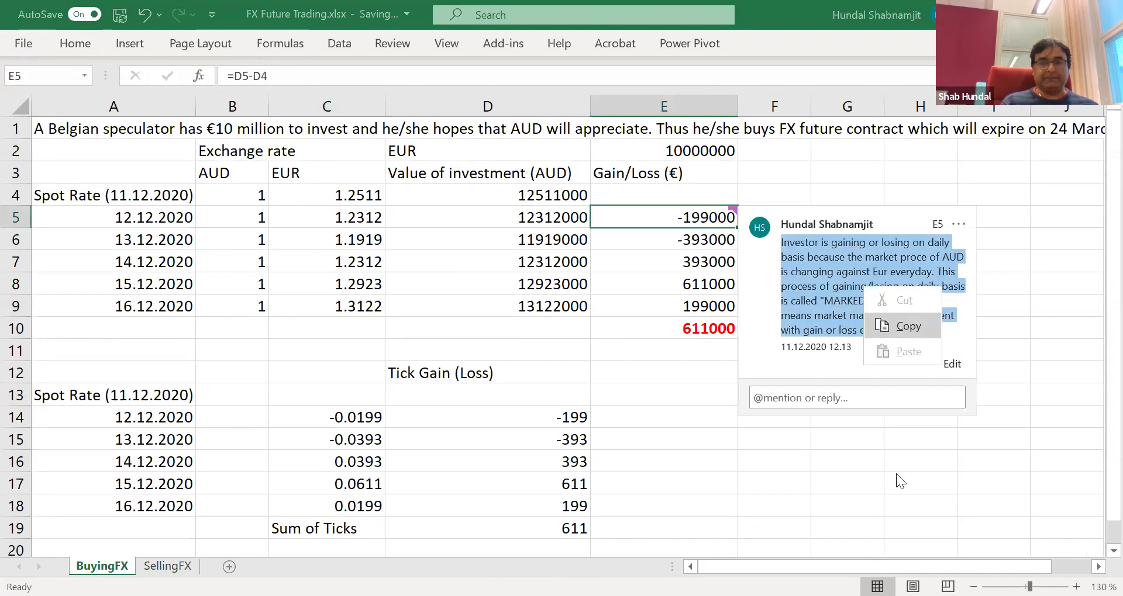
left_click(896, 474)
Add a comment to cell E5 of the SellingFX sheet, paste the copied "MARKED TO MARKET" text into it and post it
left_click(167, 567)
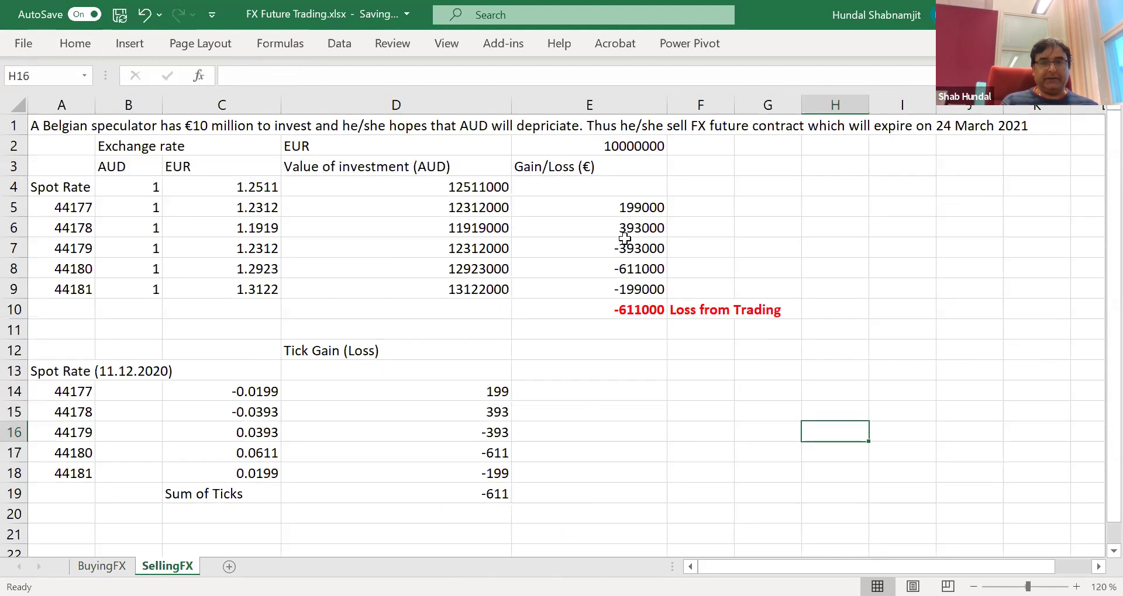
left_click(622, 206)
right_click(622, 205)
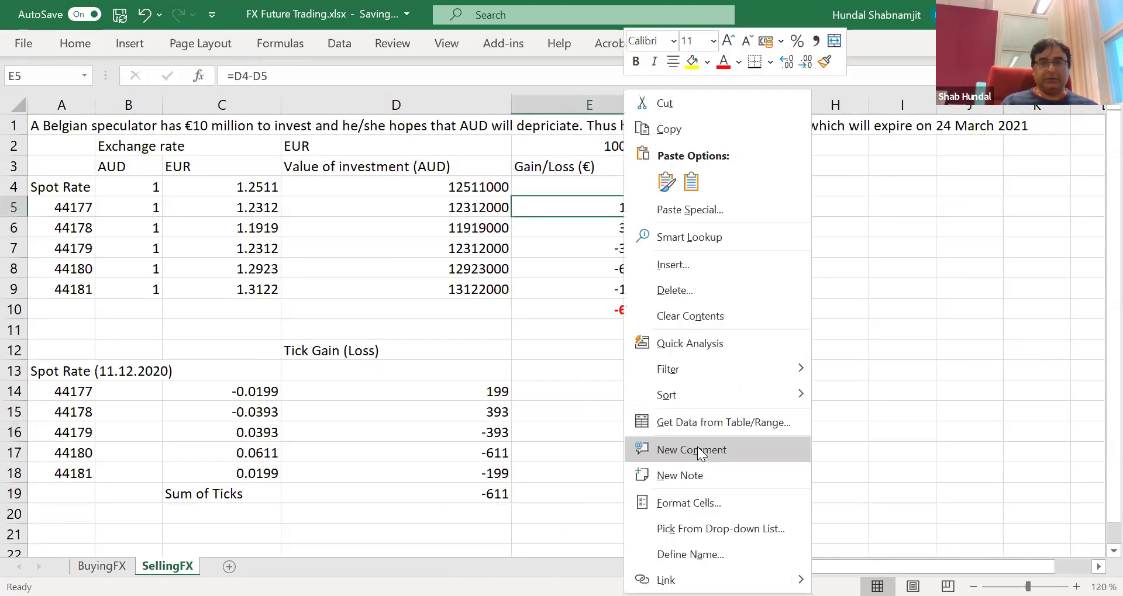
left_click(691, 450)
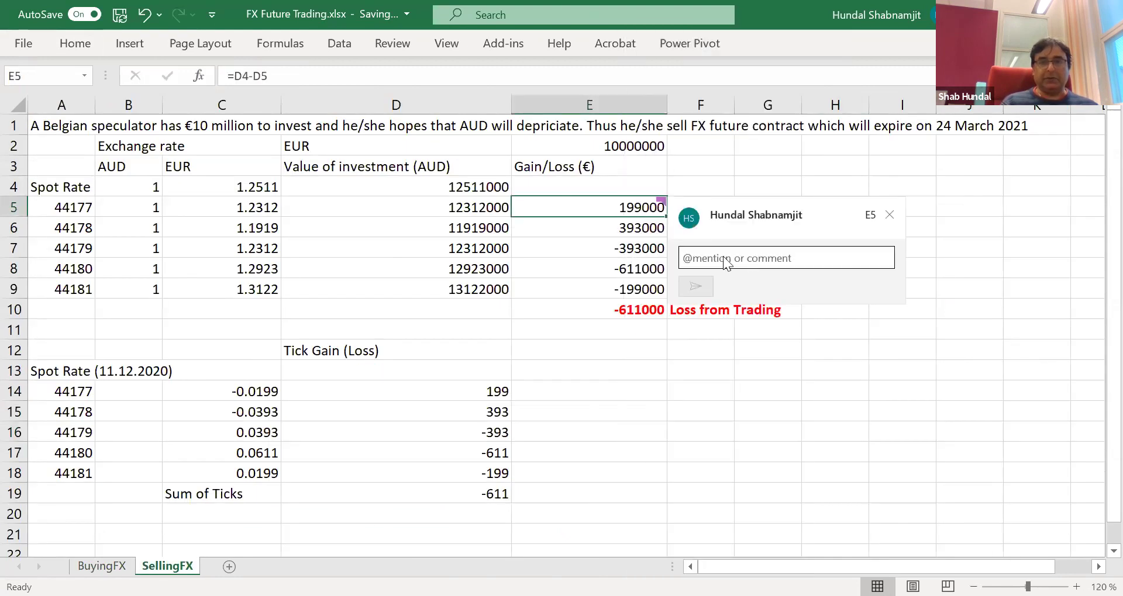
right_click(724, 258)
left_click(769, 322)
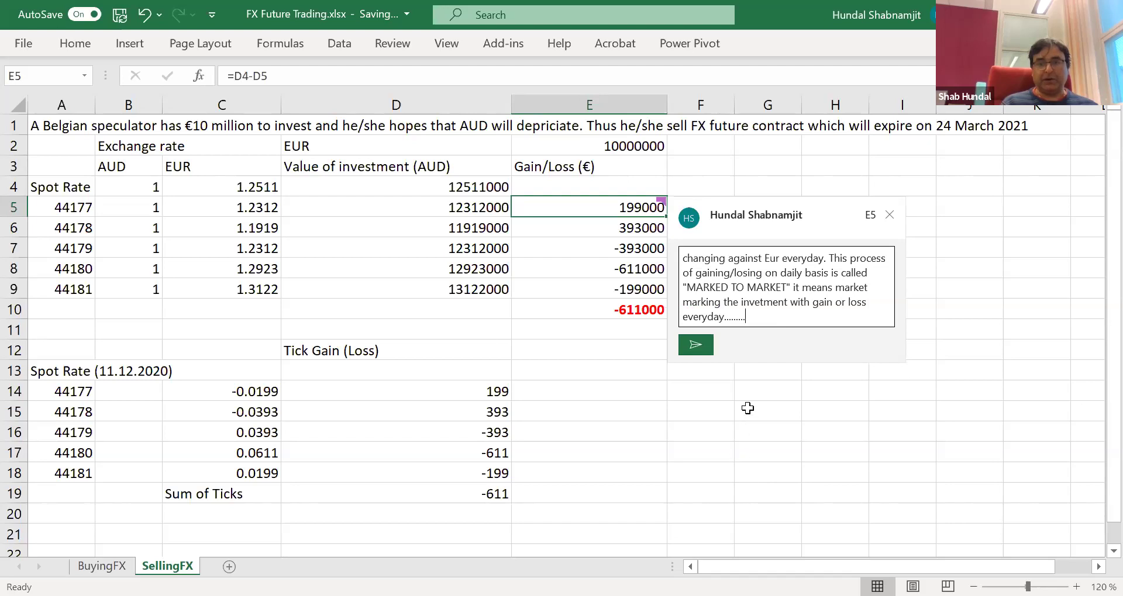
key("Up")
key("Up")
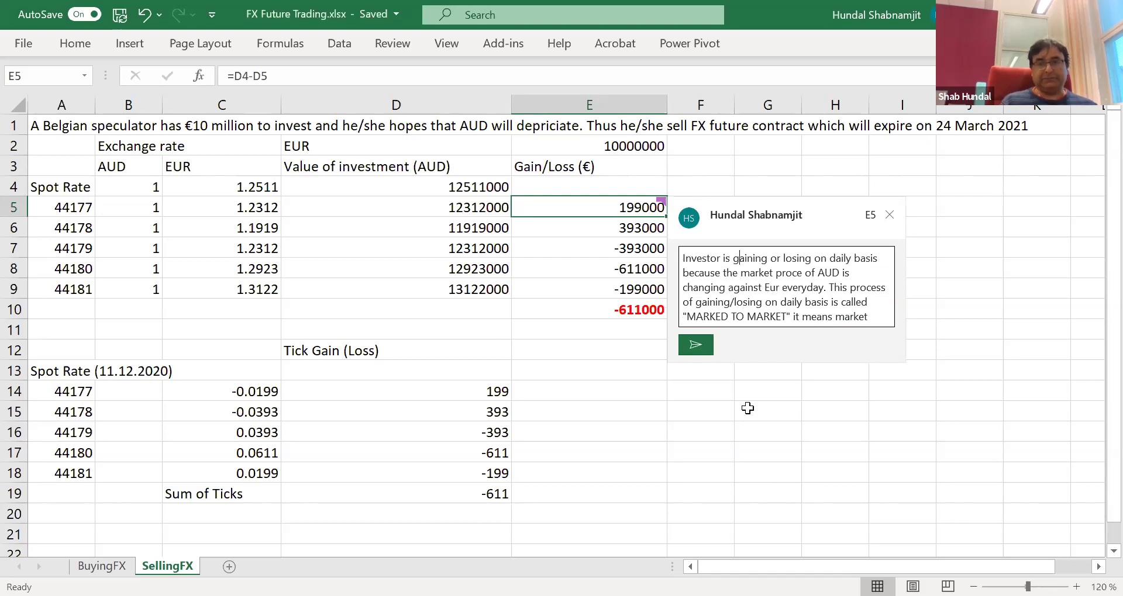
left_click(687, 347)
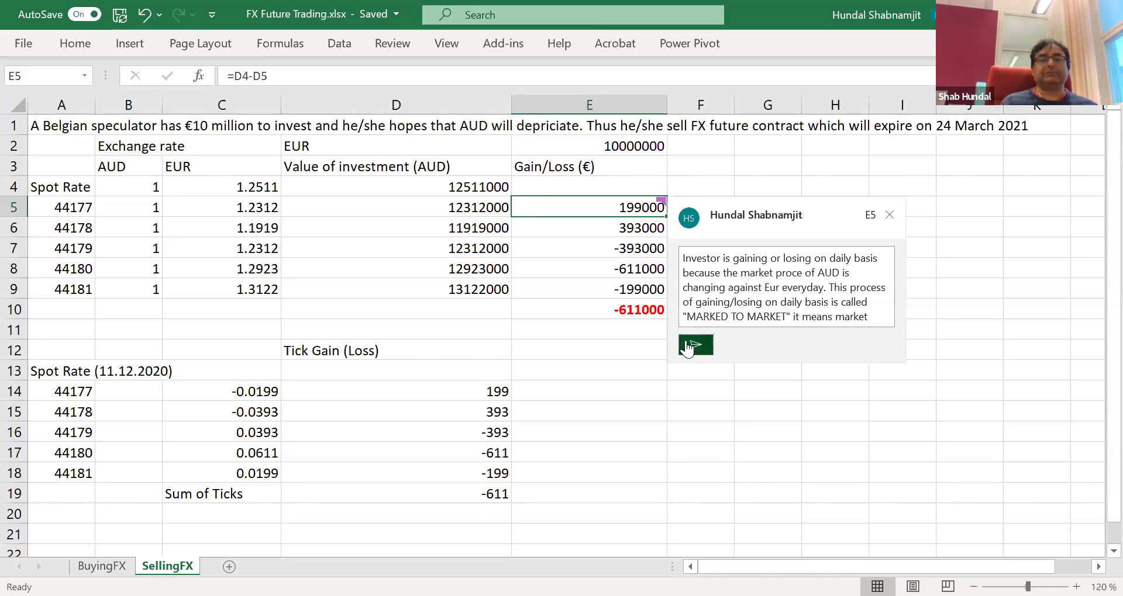
left_click(767, 514)
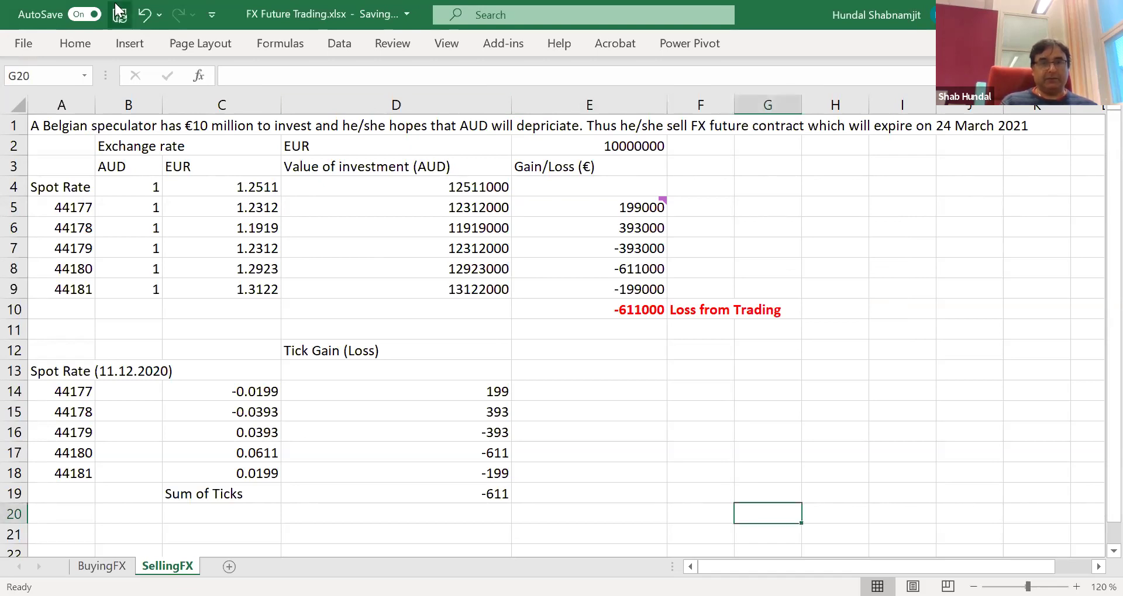
left_click(825, 368)
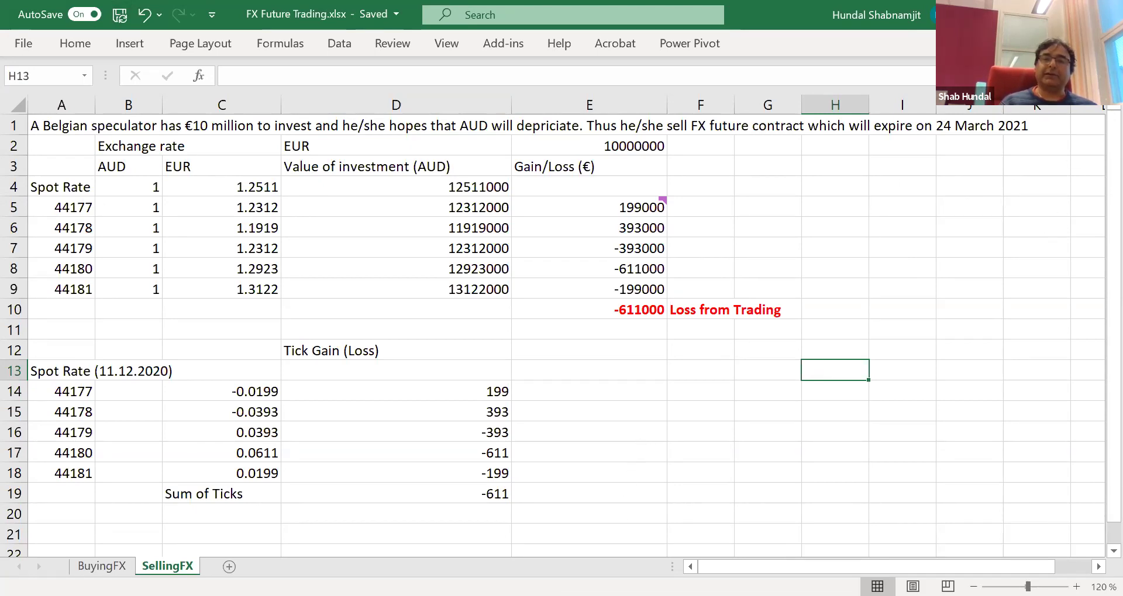
left_click(705, 411)
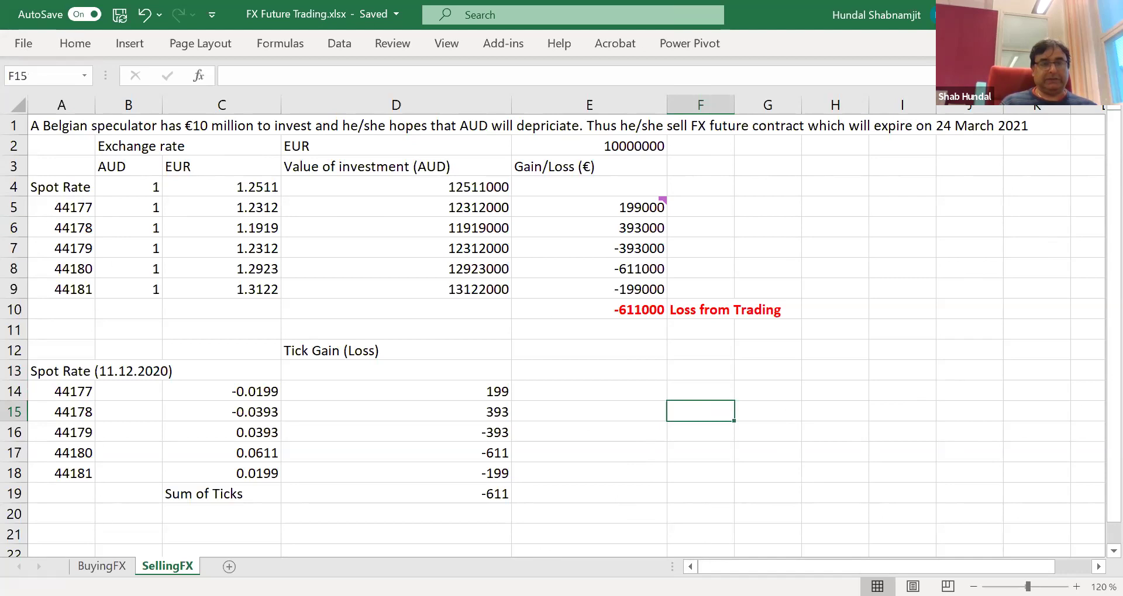
left_click(82, 550)
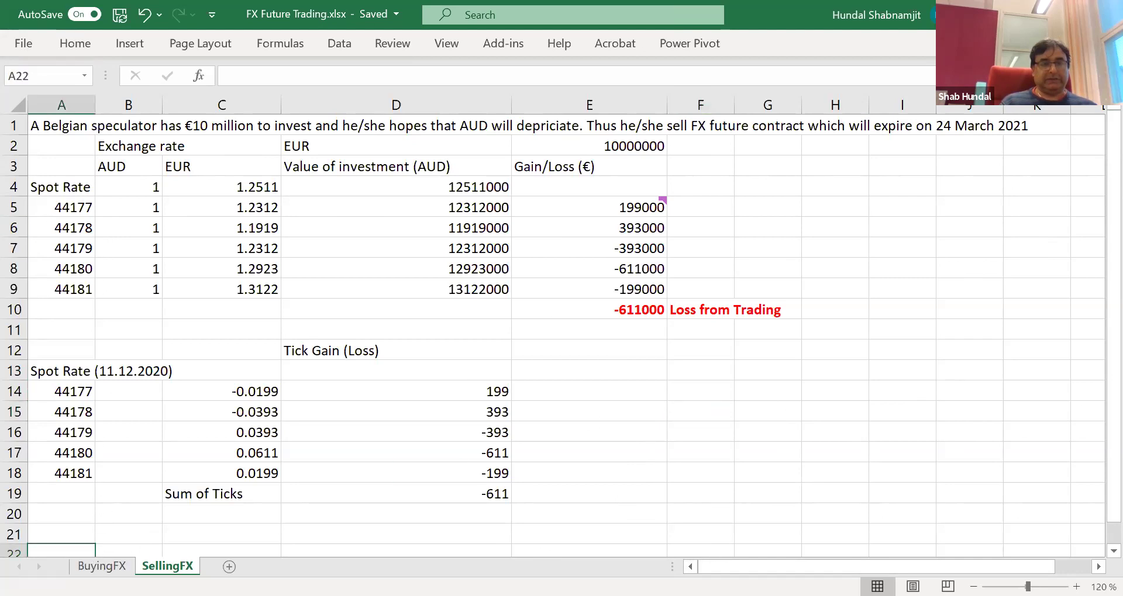
left_click(102, 566)
left_click_drag(146, 218, 157, 300)
right_click(157, 300)
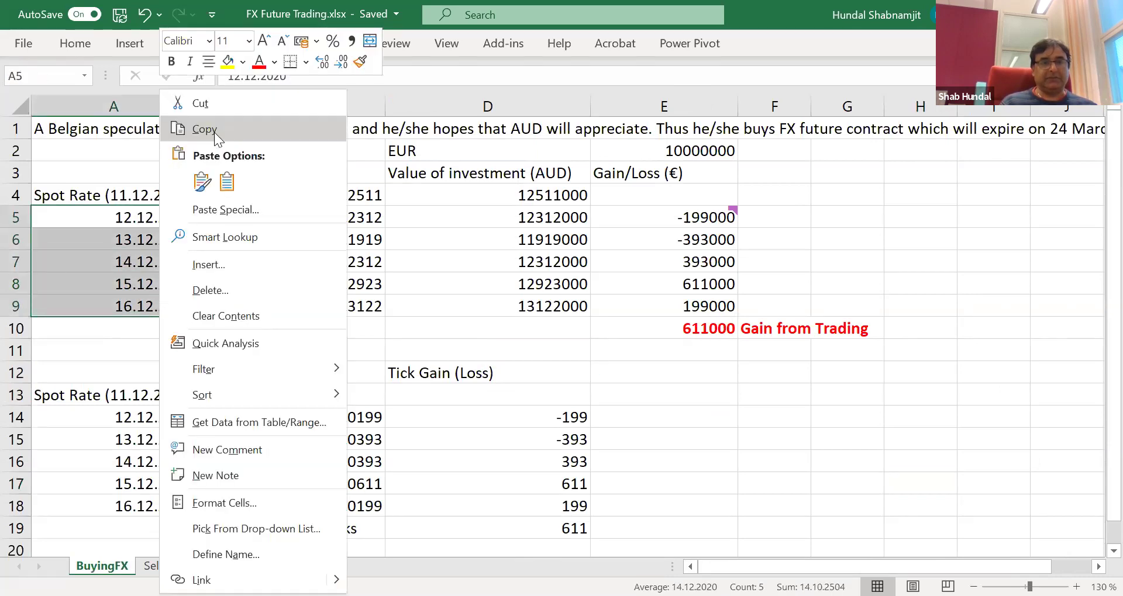
left_click(214, 132)
key("ctrl+Page_Down")
left_click_drag(76, 205, 83, 286)
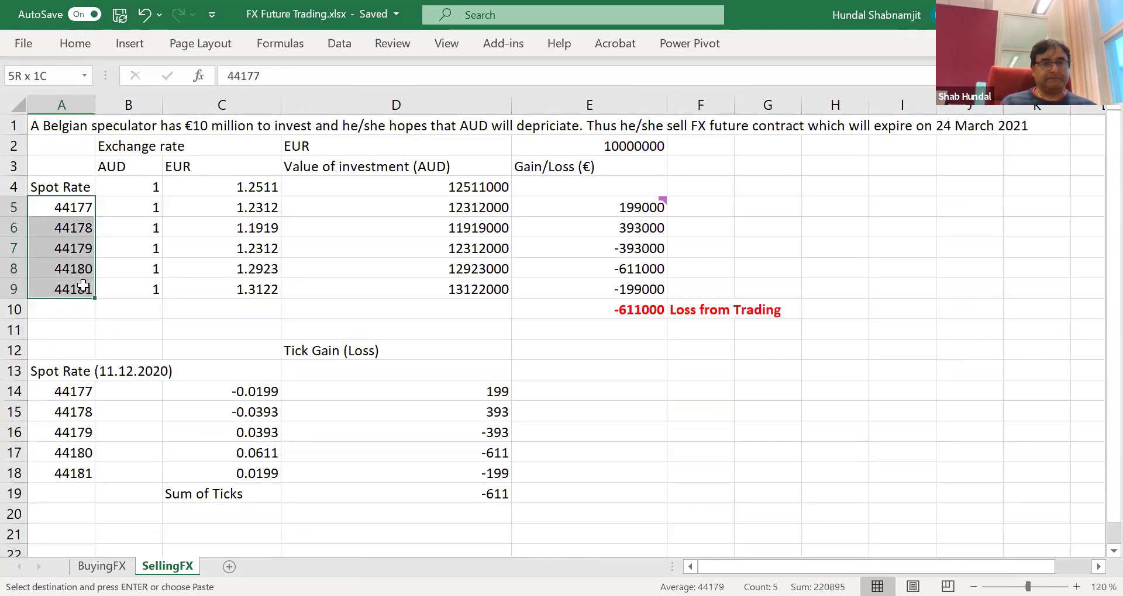
left_click(101, 566)
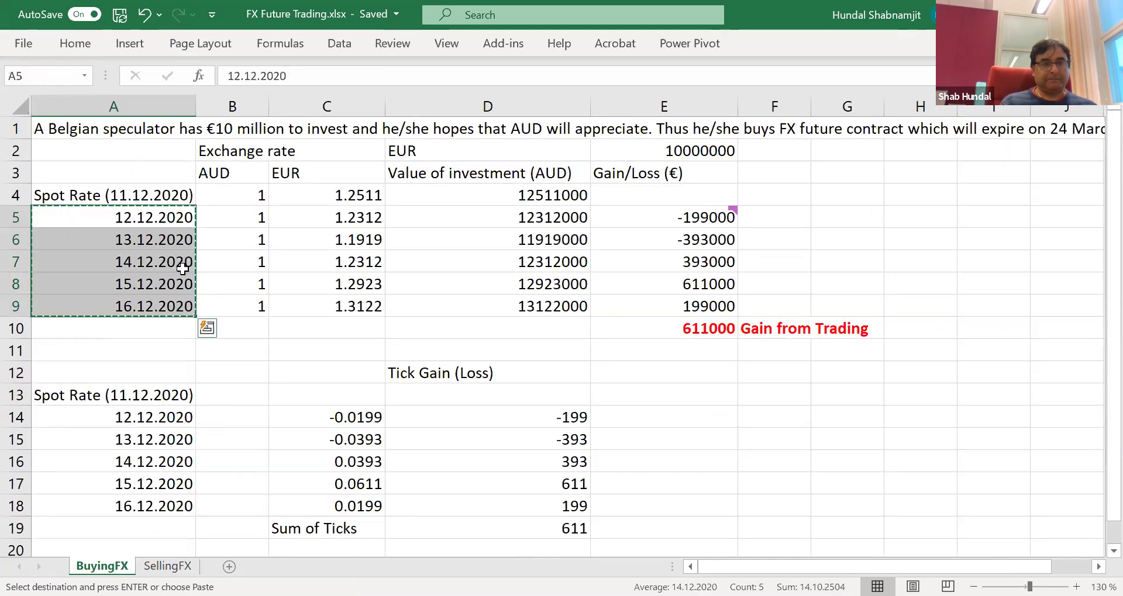
double_click(218, 246)
Copy the Spot Rate label and the five dates in A4:A9 of the BuyingFX sheet
left_click_drag(118, 195, 131, 304)
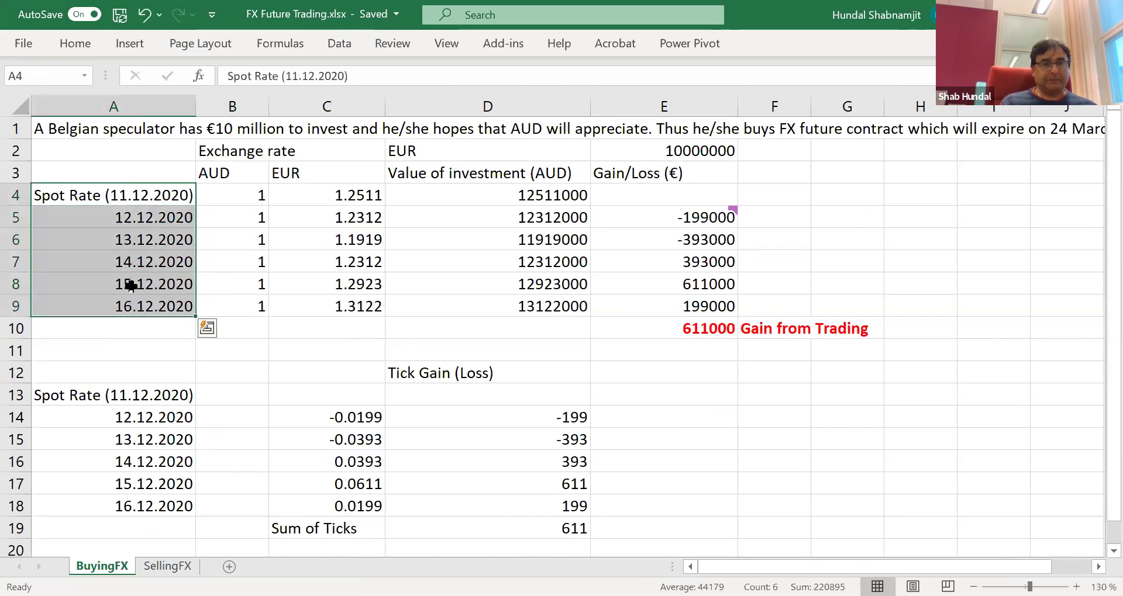
right_click(132, 196)
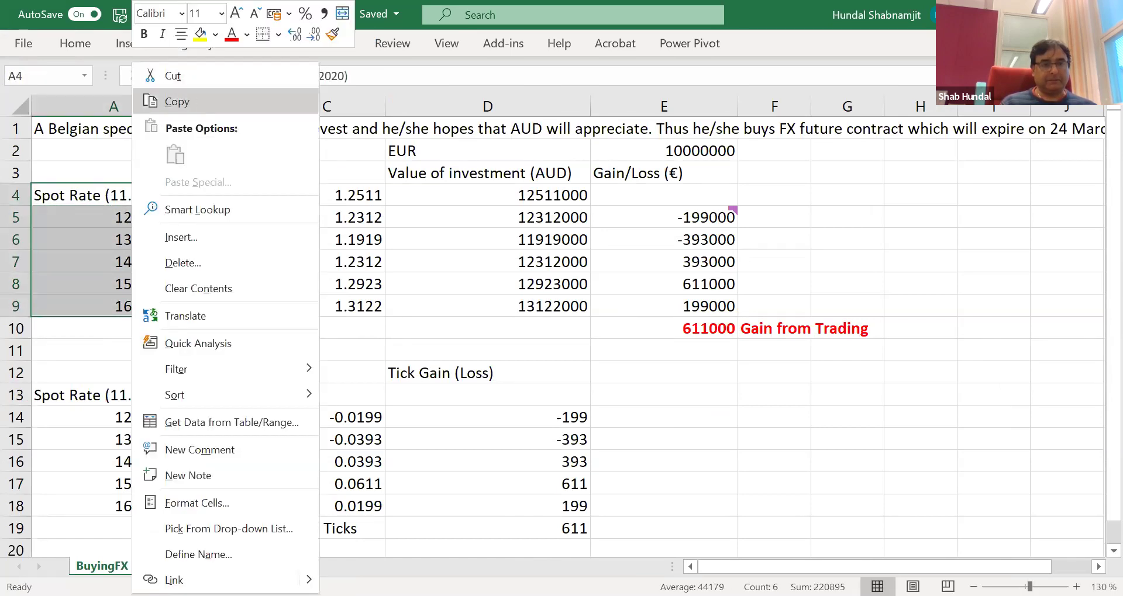
left_click(188, 102)
Paste the copied label and dates with their date format over A4:A9 of the SellingFX sheet, and widen column A
key("ctrl+Page_Down")
left_click(61, 187)
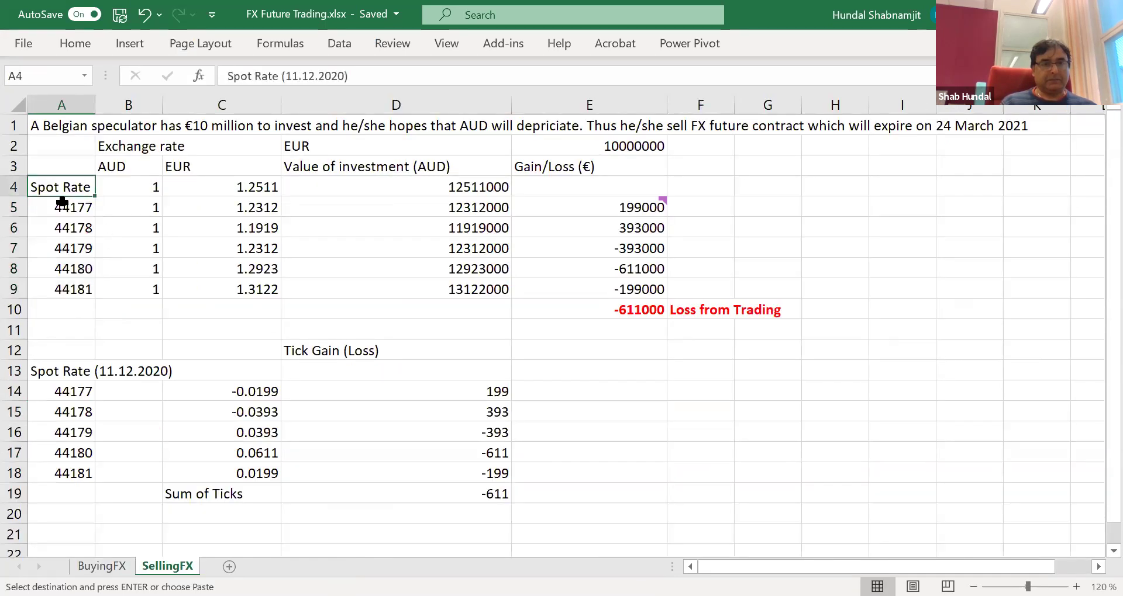
left_click(62, 200)
left_click_drag(65, 187, 76, 289)
key("ctrl+v")
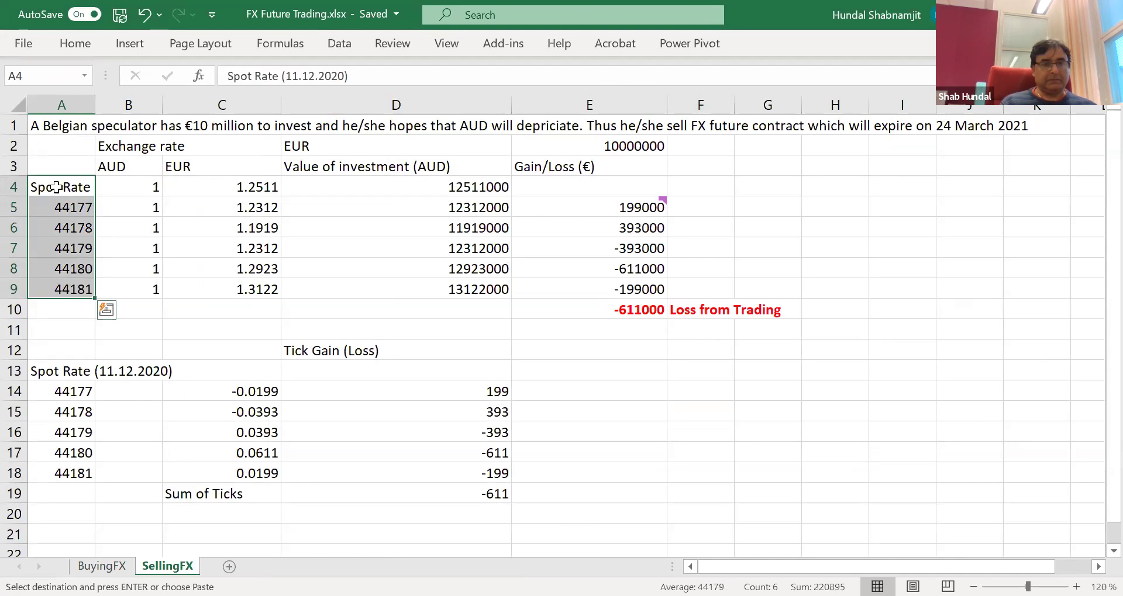
right_click(56, 187)
left_click(99, 156)
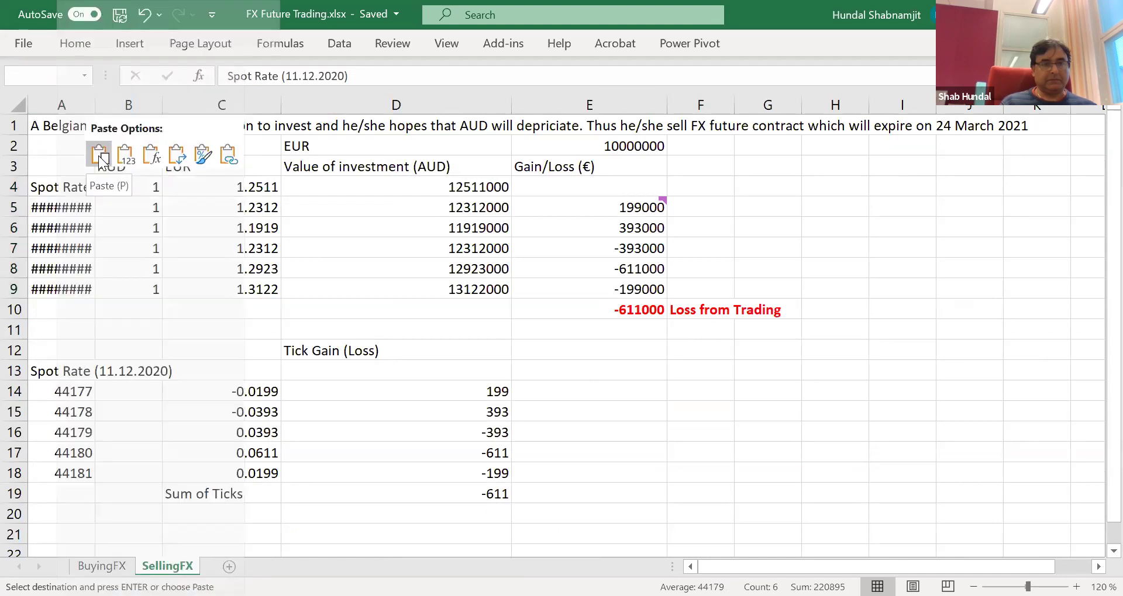
left_click(120, 156)
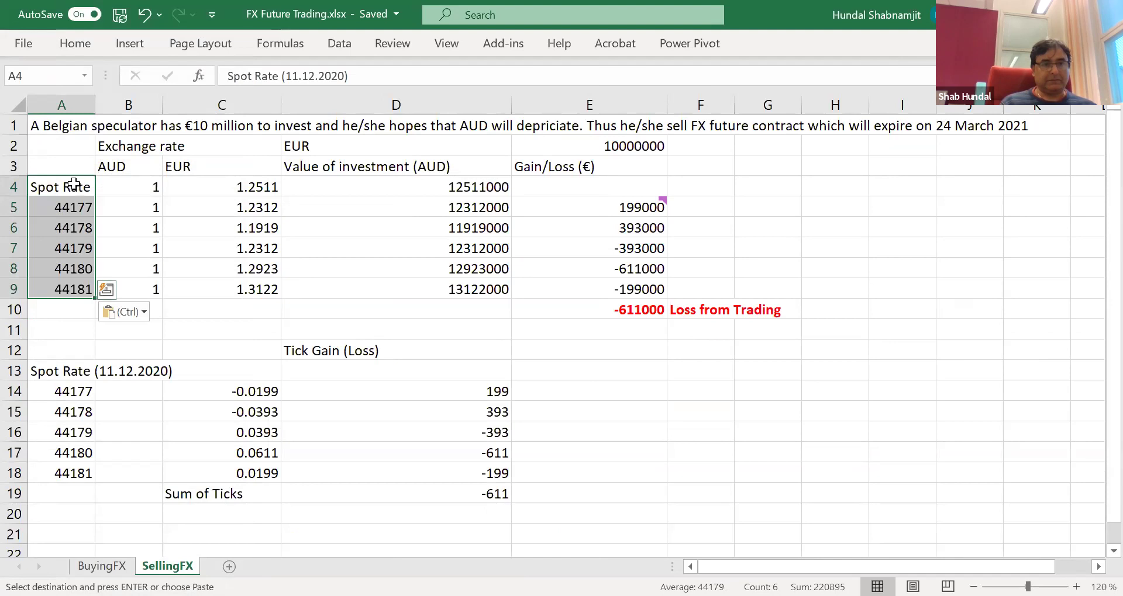
key("ctrl+z")
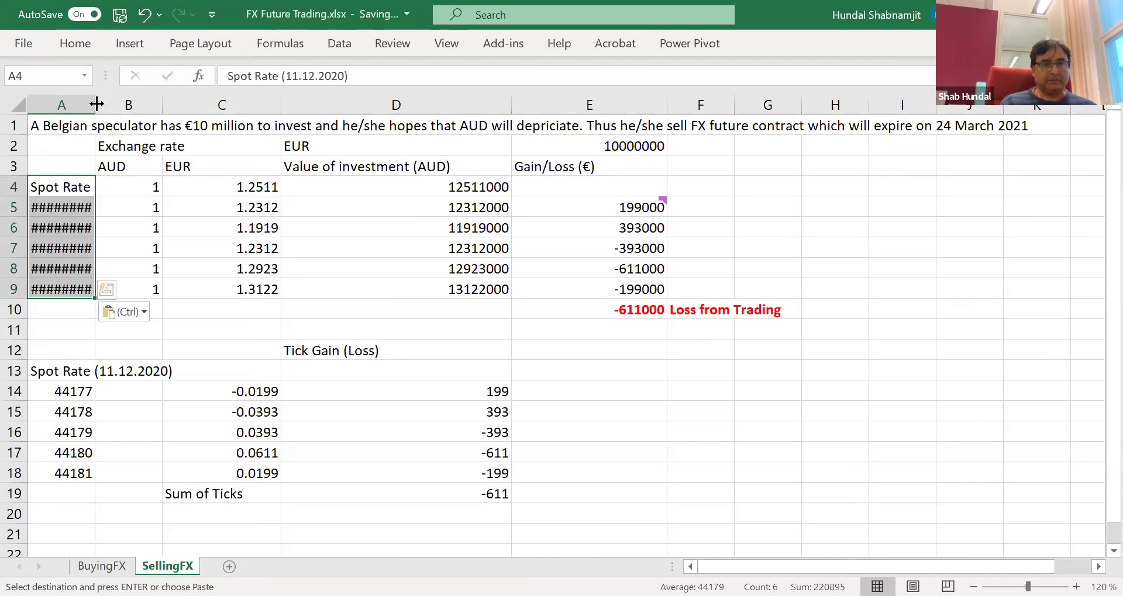
left_click_drag(169, 113, 168, 113)
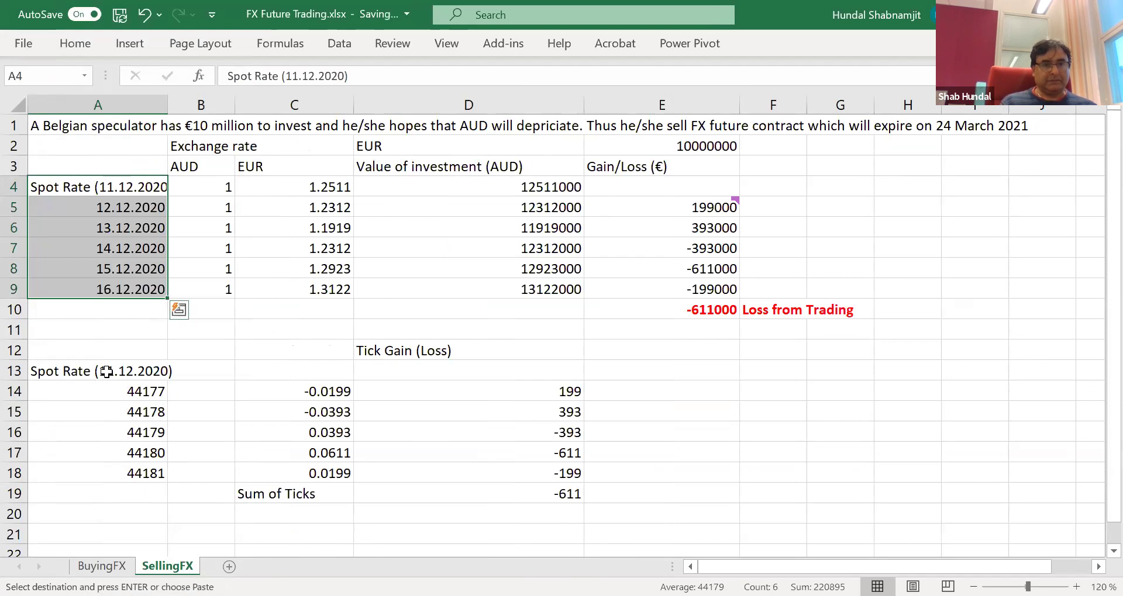
Paste the same label and dates over A13:A18 in the tick table, and autofit column A to its contents
left_click_drag(106, 370, 130, 474)
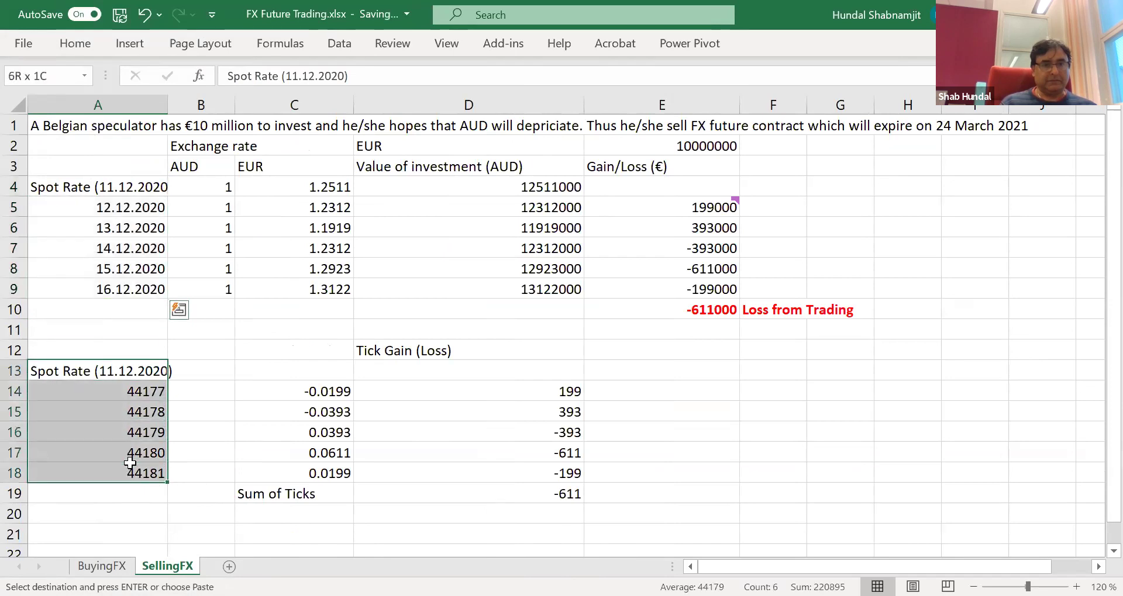
right_click(79, 372)
left_click(121, 157)
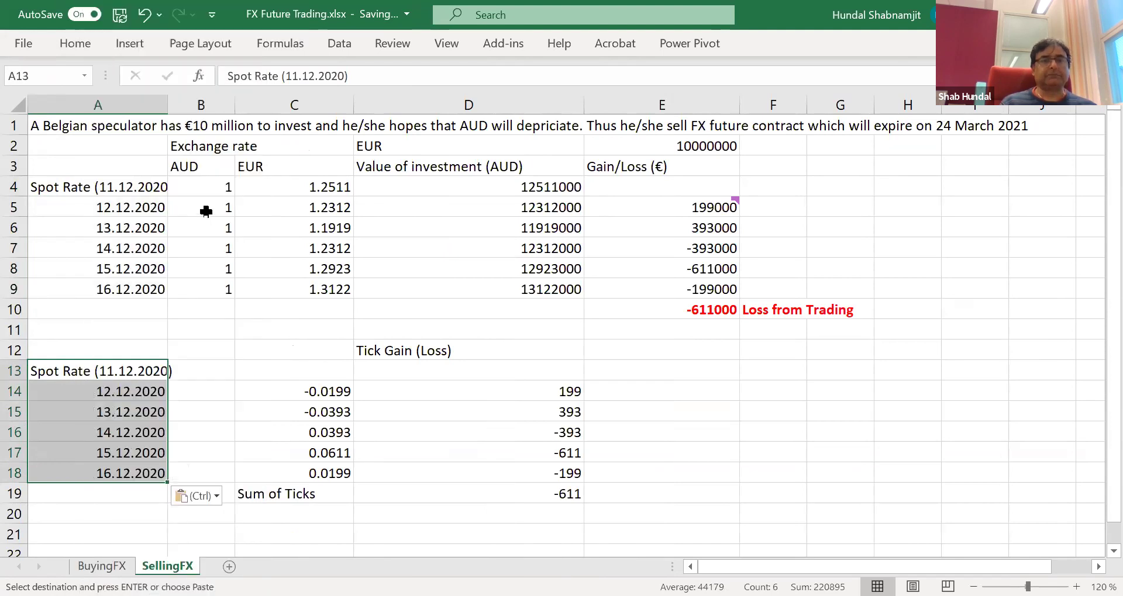
double_click(167, 103)
left_click(973, 474)
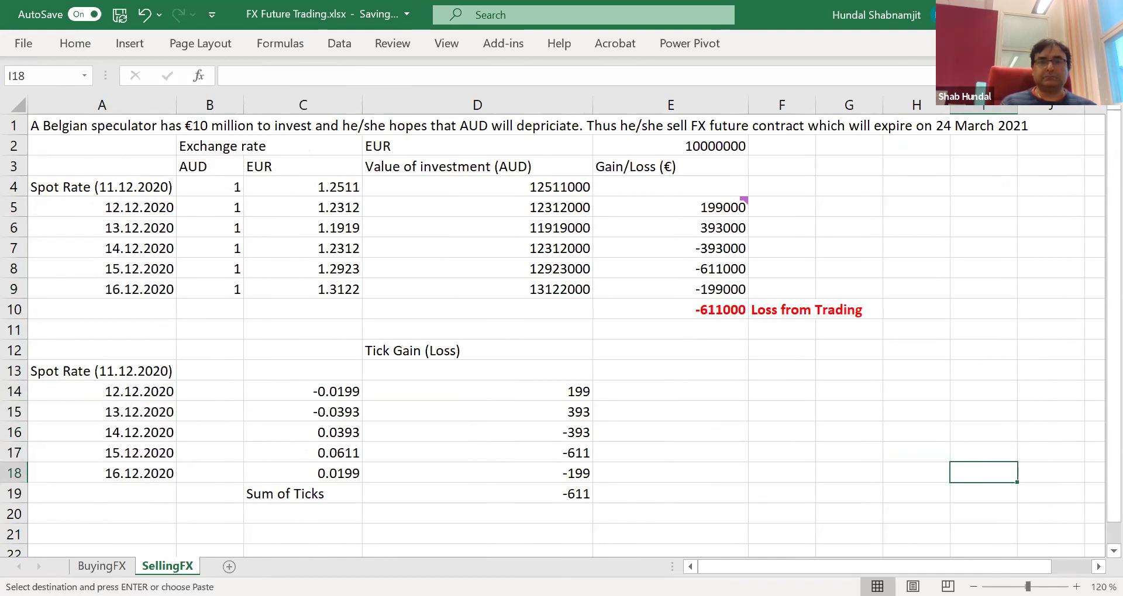
left_click(931, 308)
left_click(953, 287)
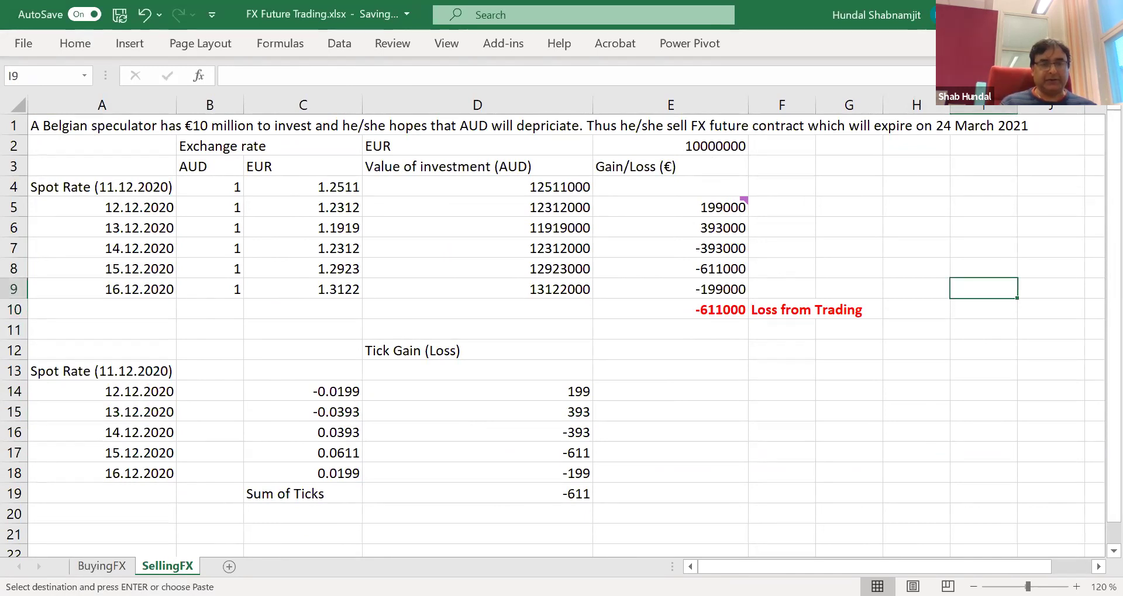
Return to the BuyingFX sheet, clear the pending copy selection and save the workbook
key("ctrl+Page_Up")
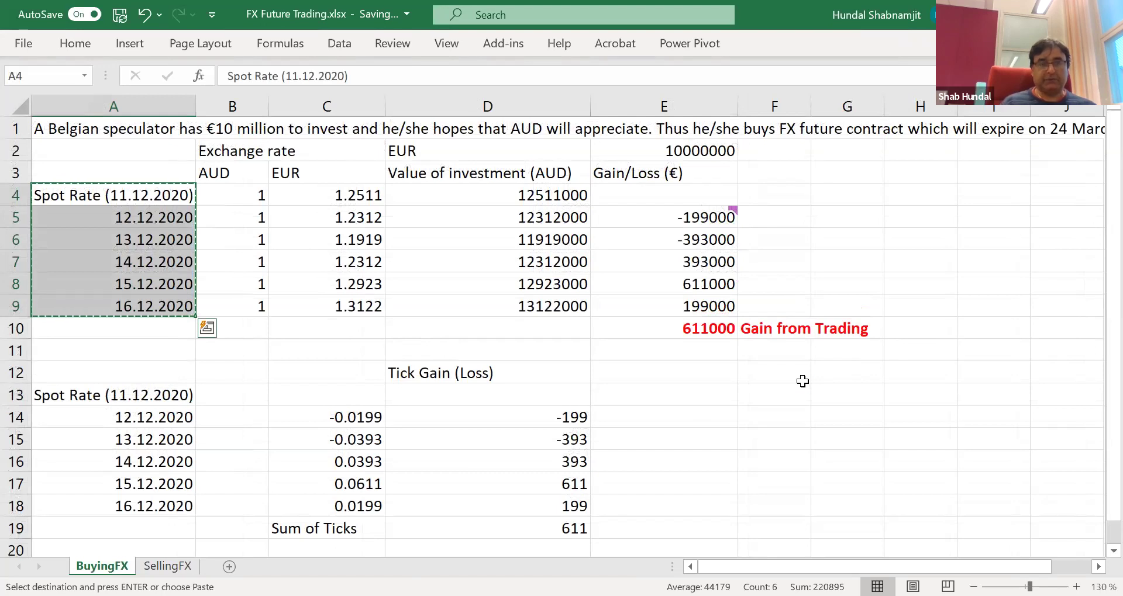
key("Escape")
left_click(763, 377)
left_click(119, 15)
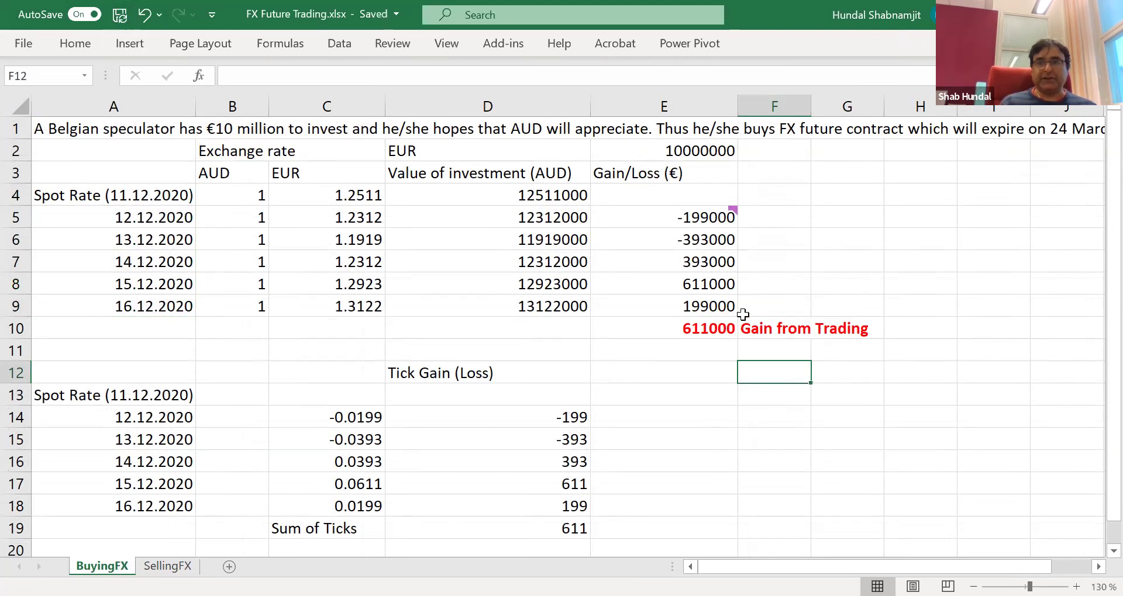
left_click(682, 394)
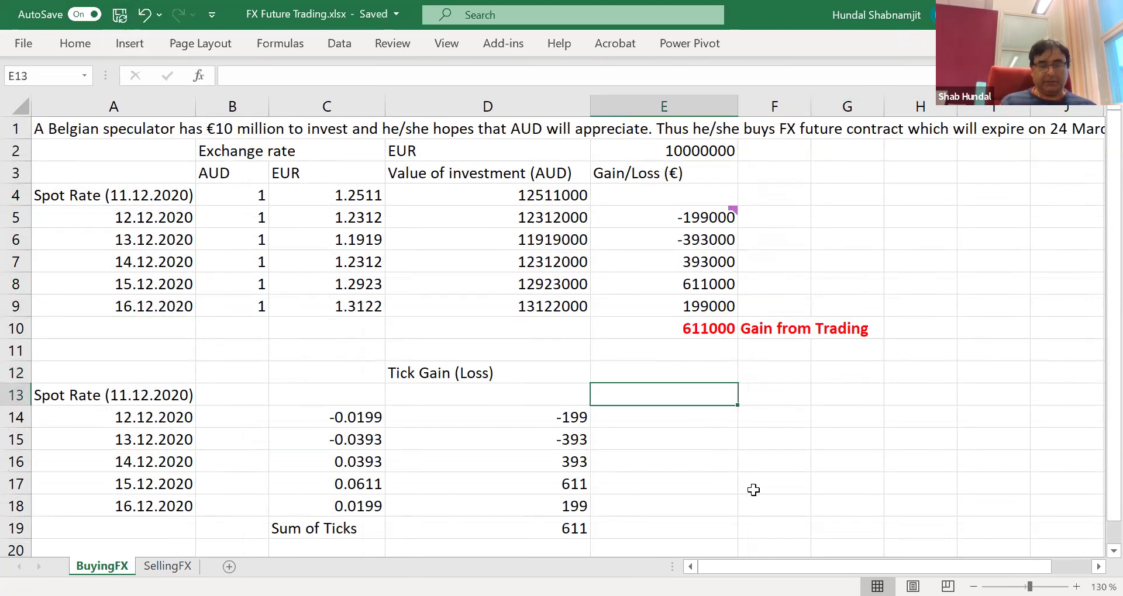
left_click(684, 373)
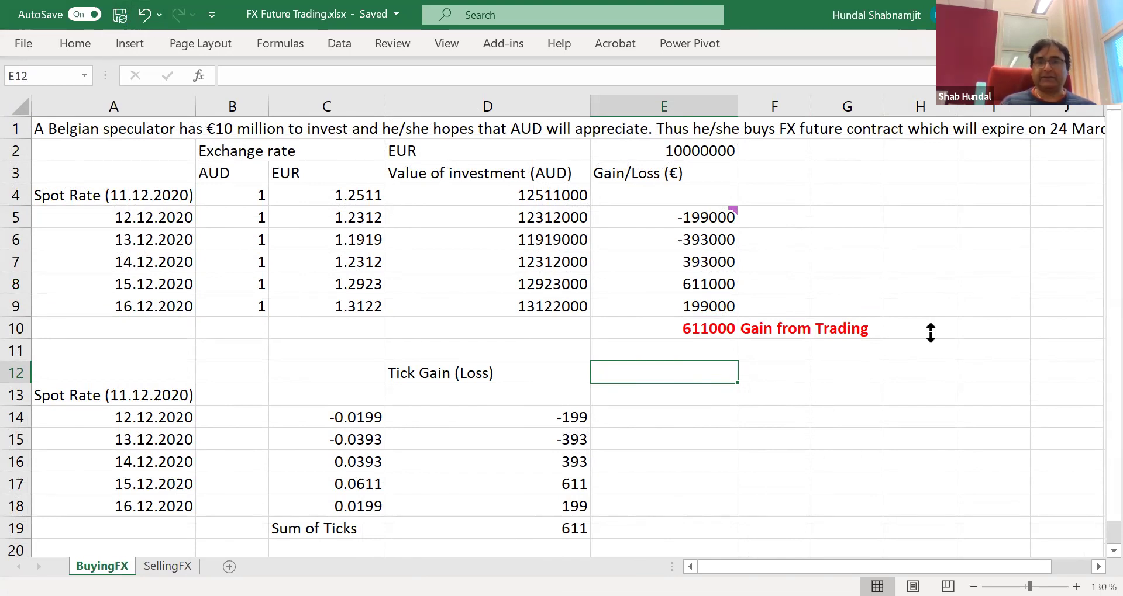
left_click(727, 460)
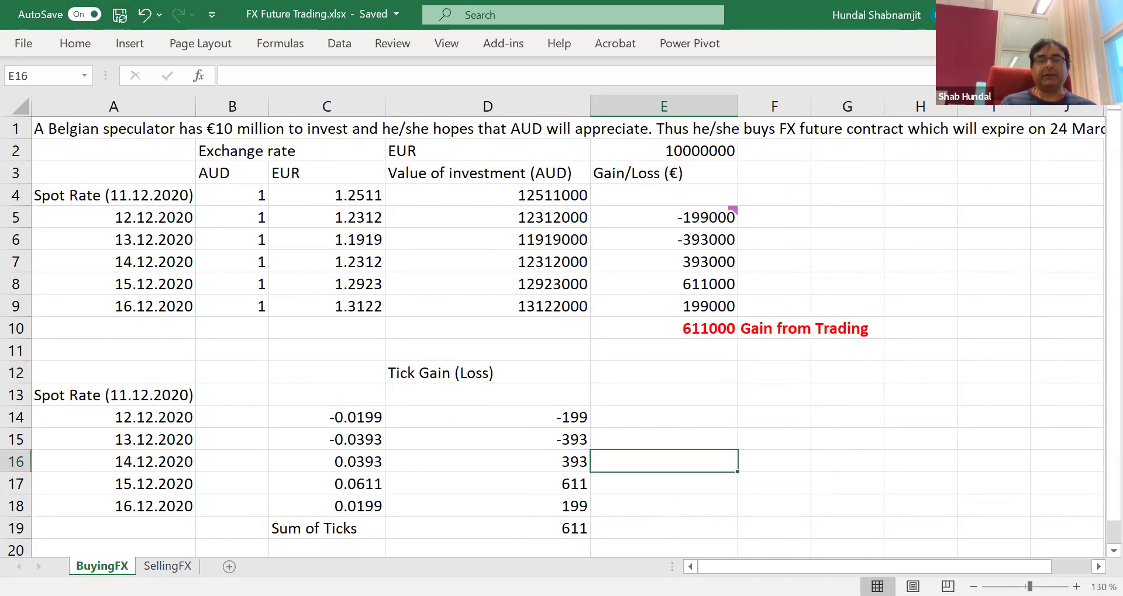